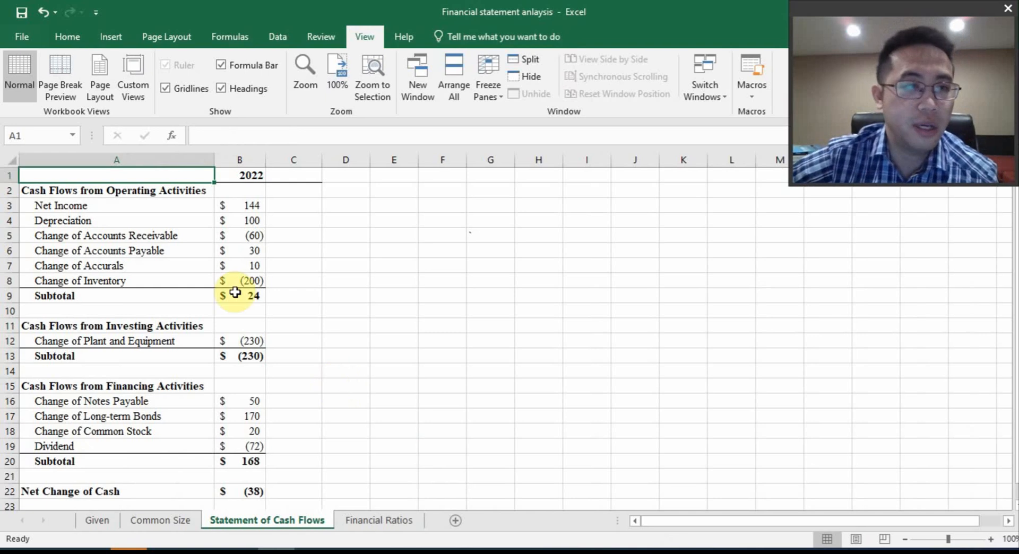
Examine the operating, investing and financing sections of the cash flow statement, their subtotals and the Net Change of Cash
left_click(76, 194)
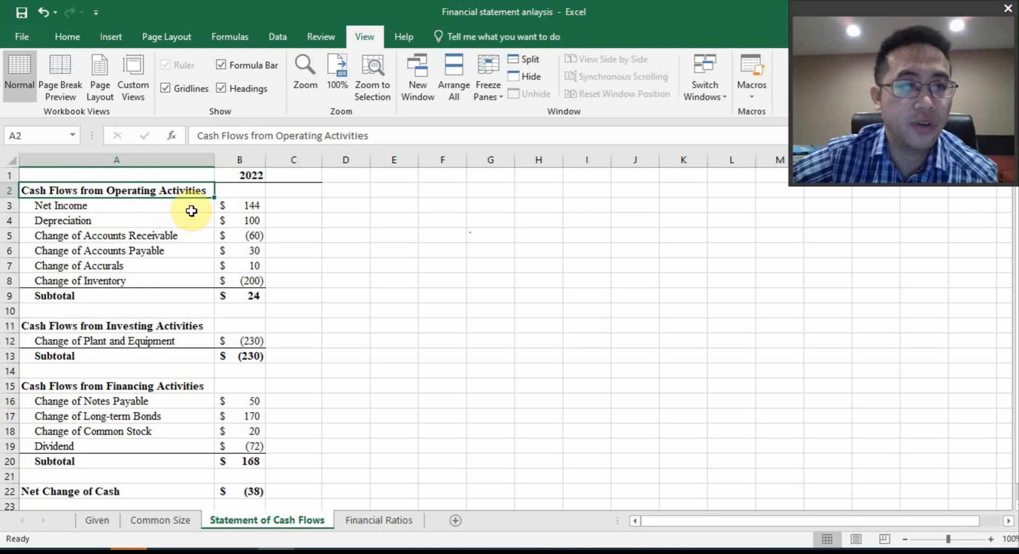
left_click(77, 325)
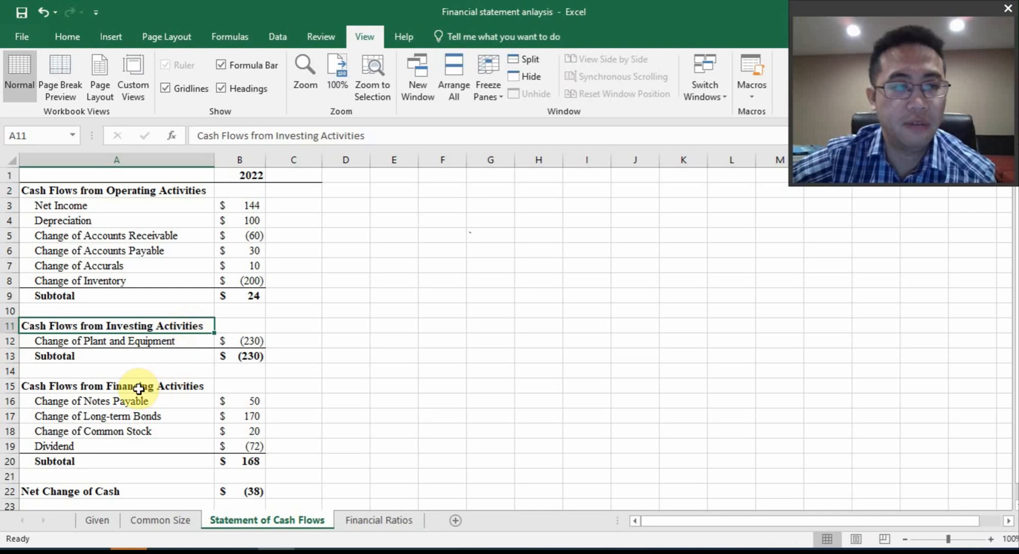
left_click(205, 389)
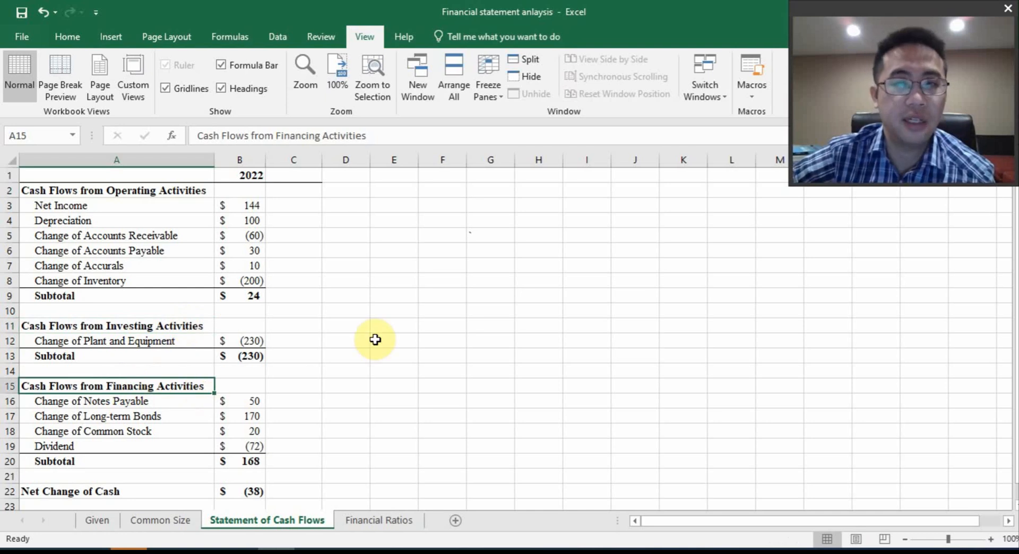
left_click_drag(102, 207, 236, 274)
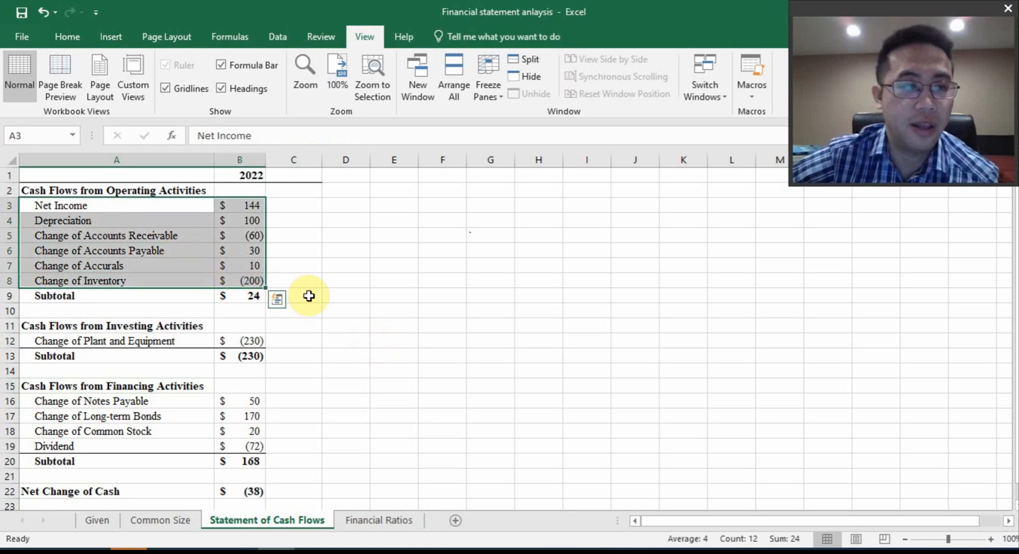
left_click(248, 298)
left_click(255, 359)
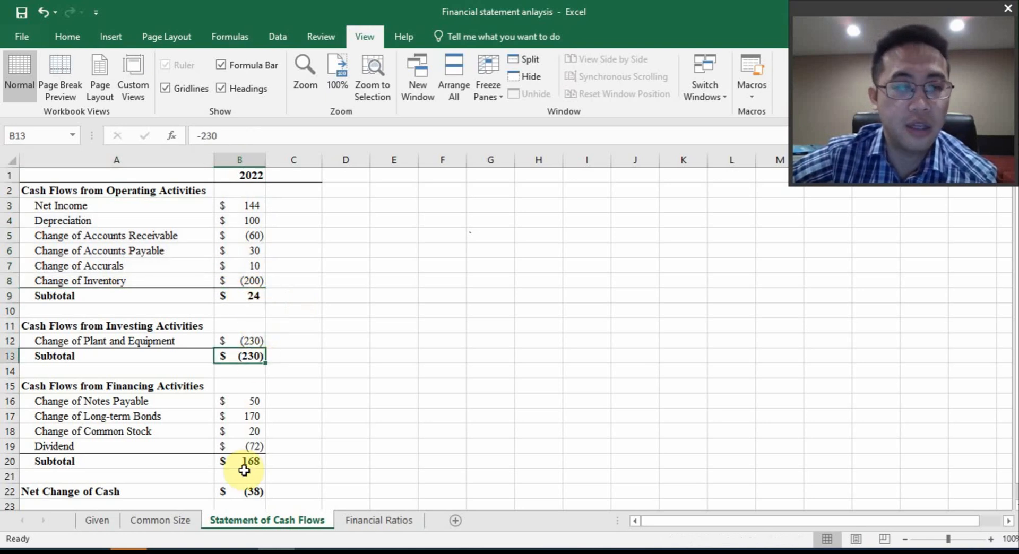
double_click(255, 490)
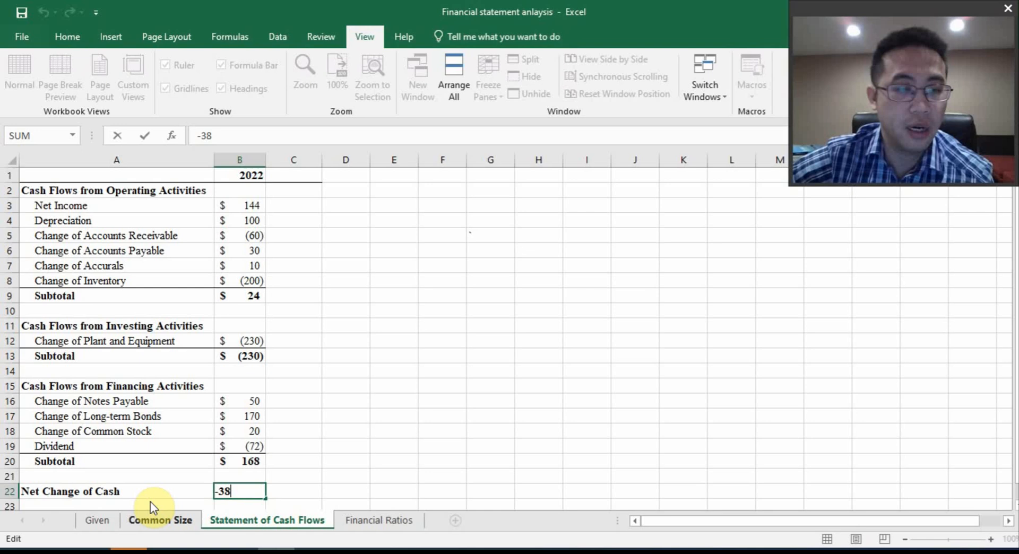
On the Given sheet, set 2022 Cash and Equivalents (F2) to the formula =G2+'Statement of Cash Flows'!B22
left_click(98, 520)
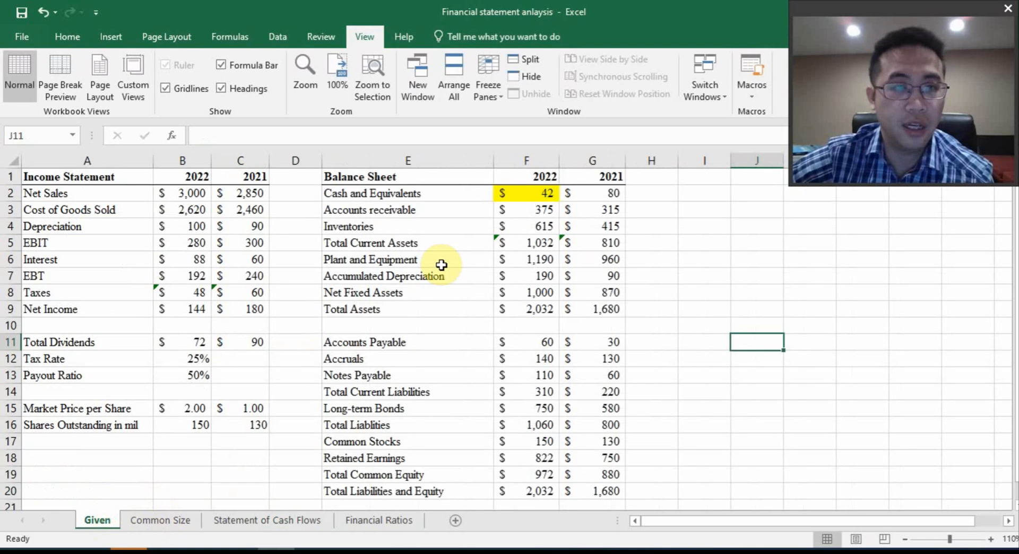
left_click(544, 195)
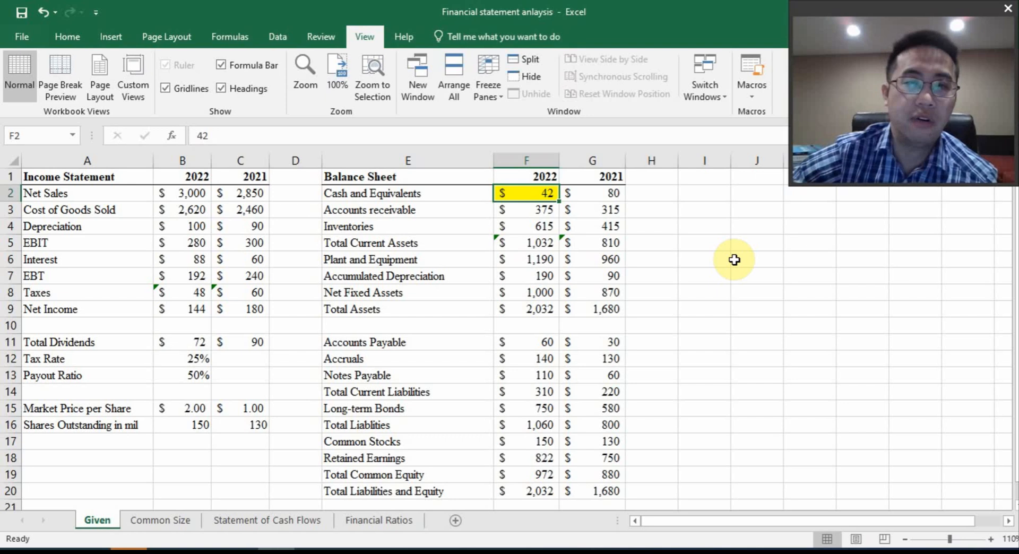
type("=")
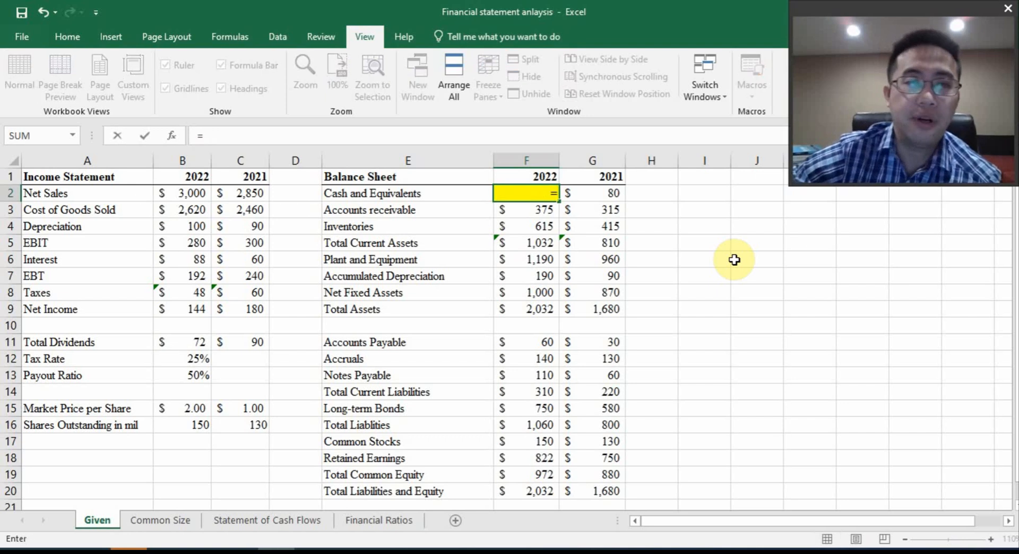
left_click(608, 194)
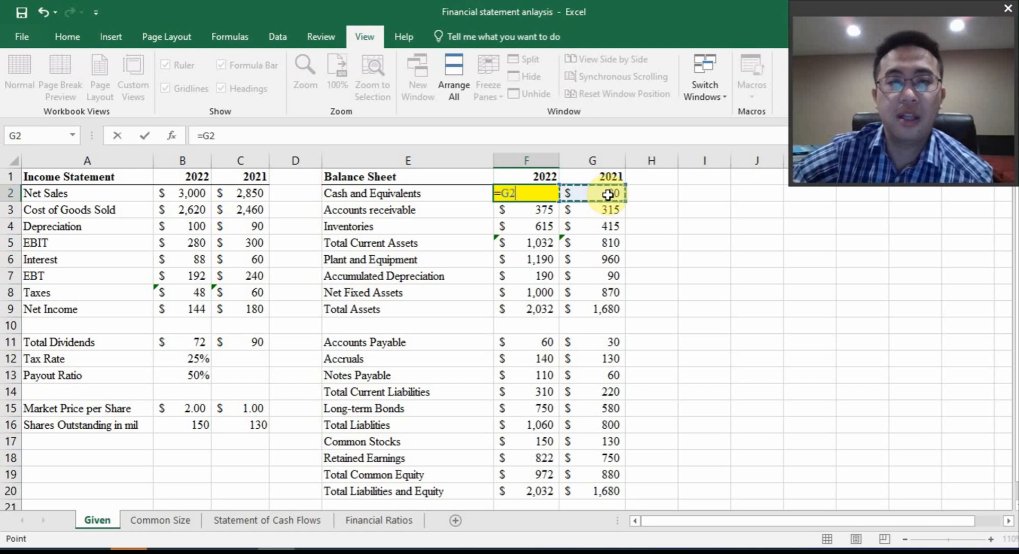
type("+")
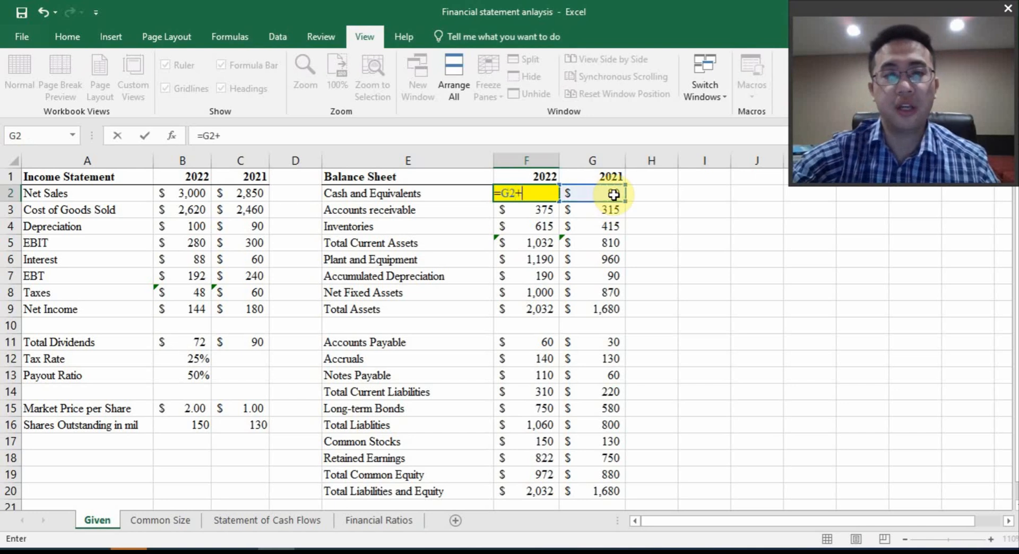
left_click(276, 522)
left_click(241, 491)
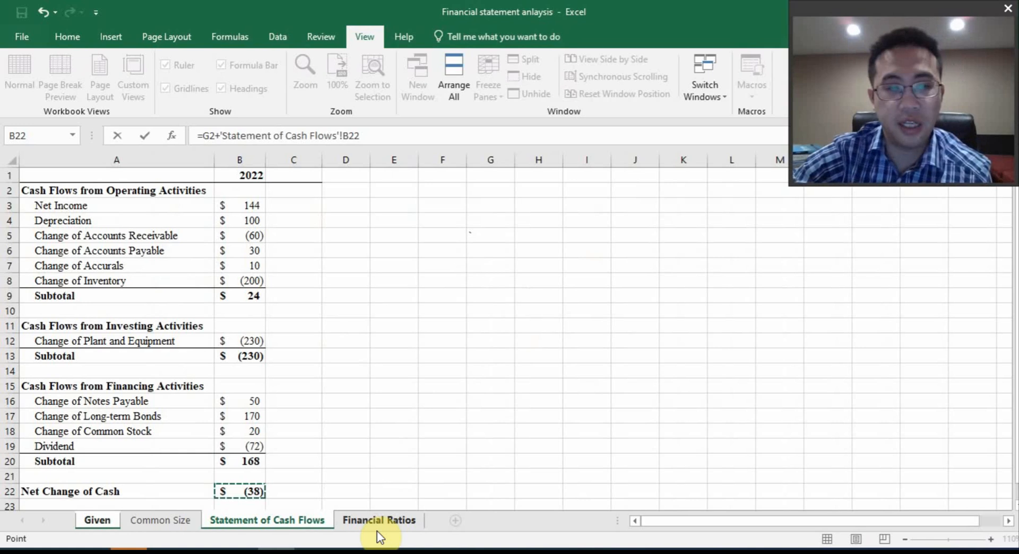
key("Return")
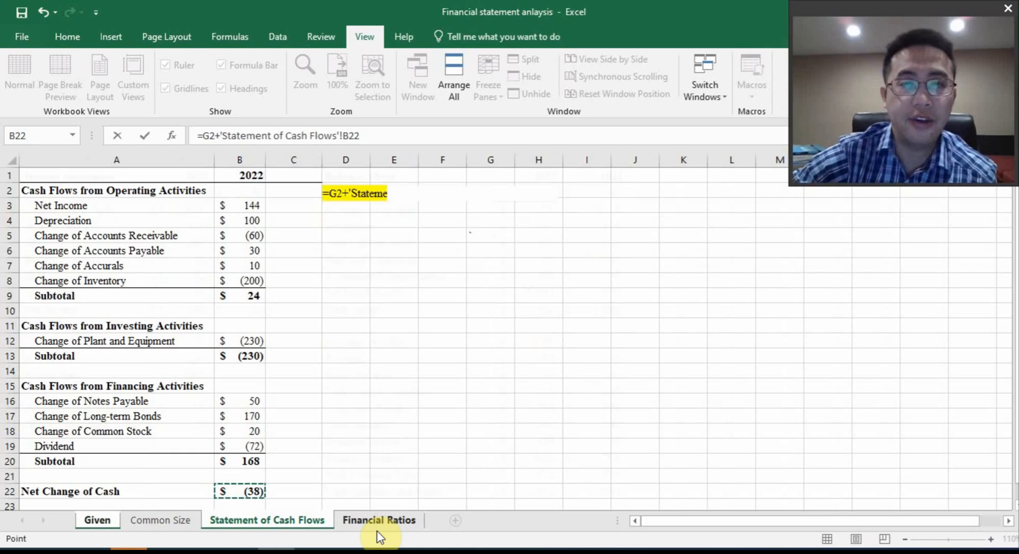
Inspect the formula behind 2022 Cash and Equivalents without changing it, and return to the Statement of Cash Flows sheet
left_click(531, 193)
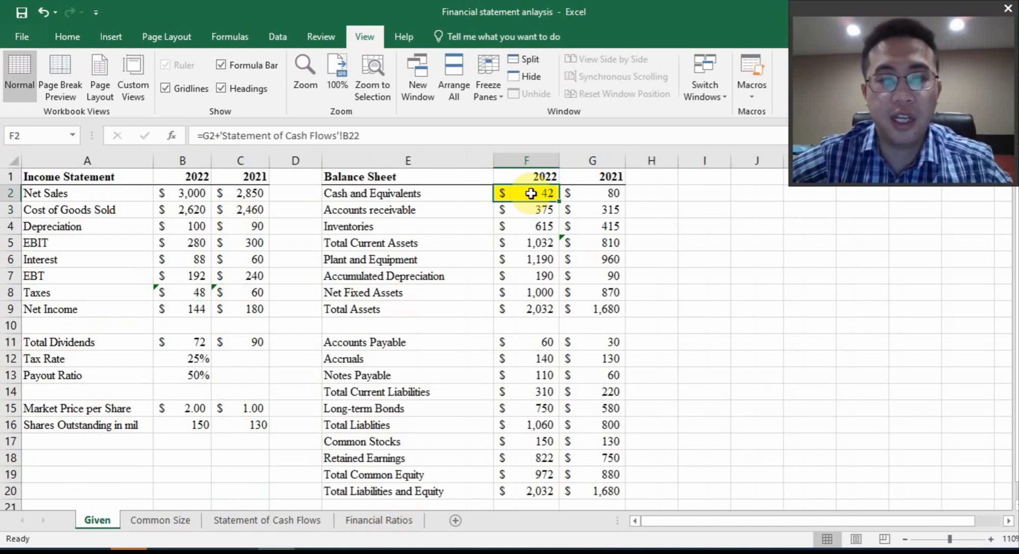
double_click(531, 193)
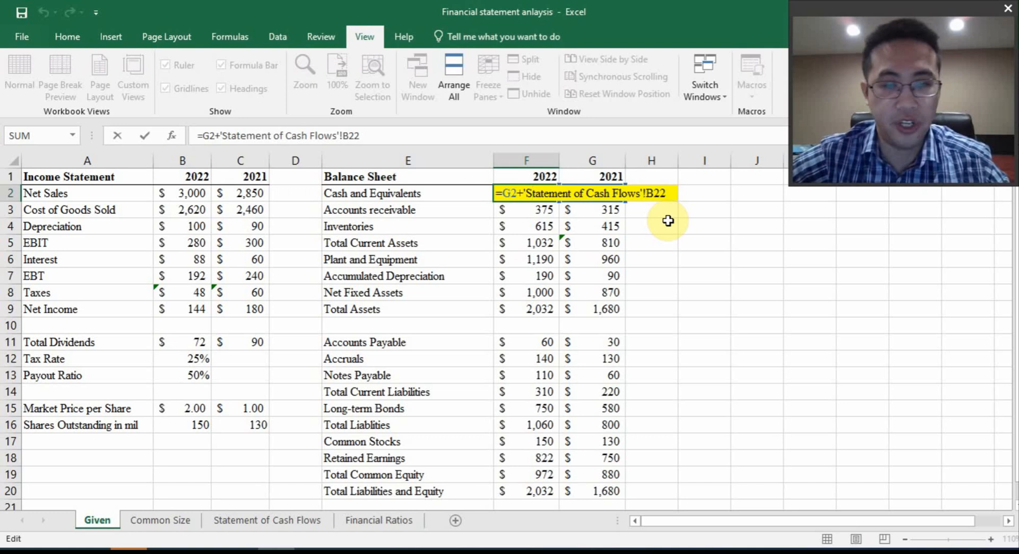
key("Escape")
left_click(310, 519)
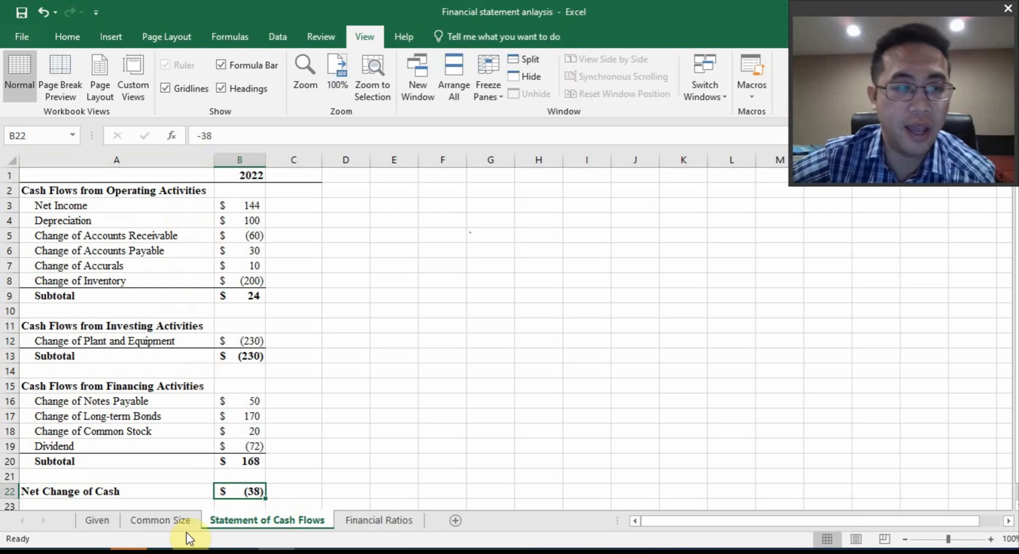
Insert a new worksheet before the Common Size sheet and name it "Statement of CF"
left_click(159, 521)
right_click(159, 520)
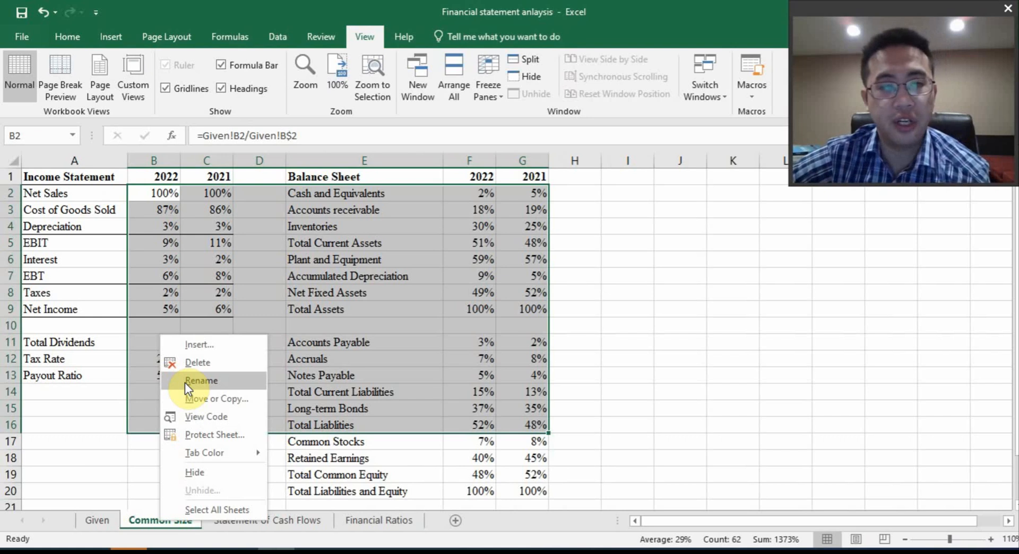
left_click(190, 344)
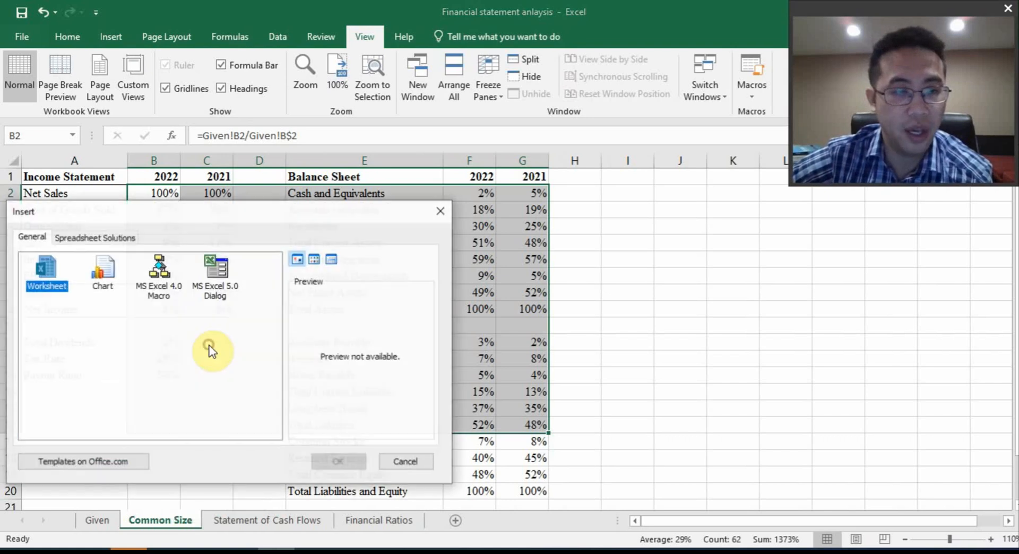
left_click(343, 464)
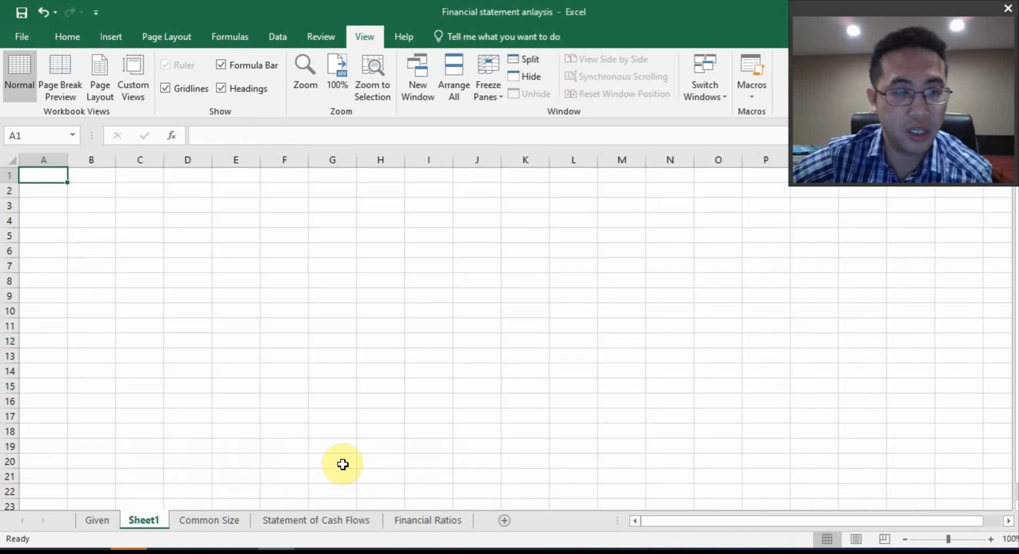
right_click(154, 519)
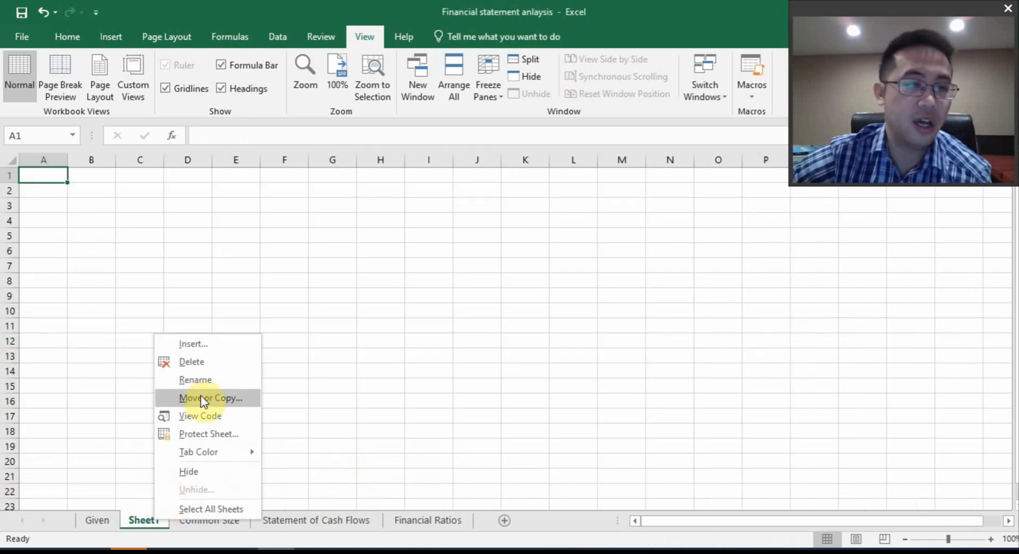
left_click(197, 381)
type("St")
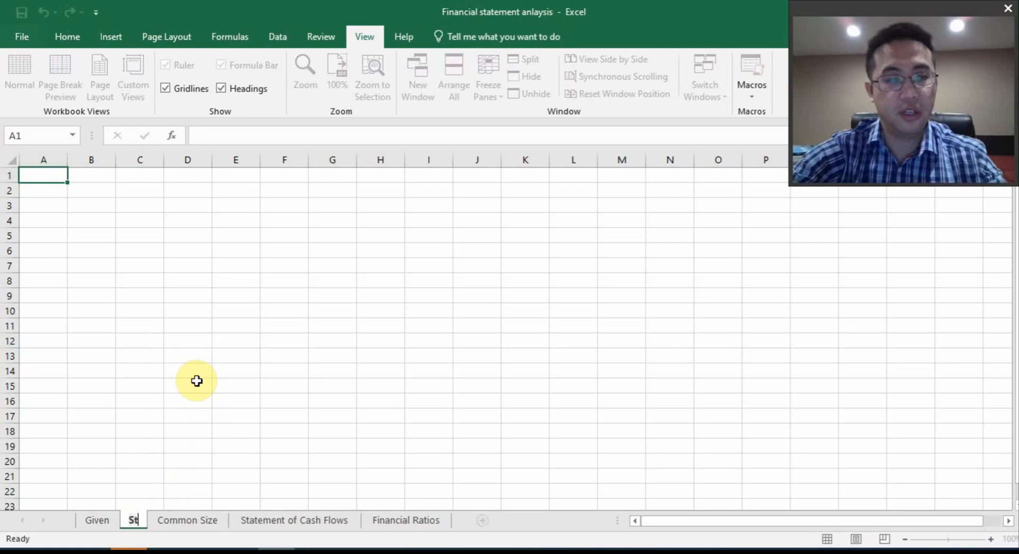
type("atement of CF")
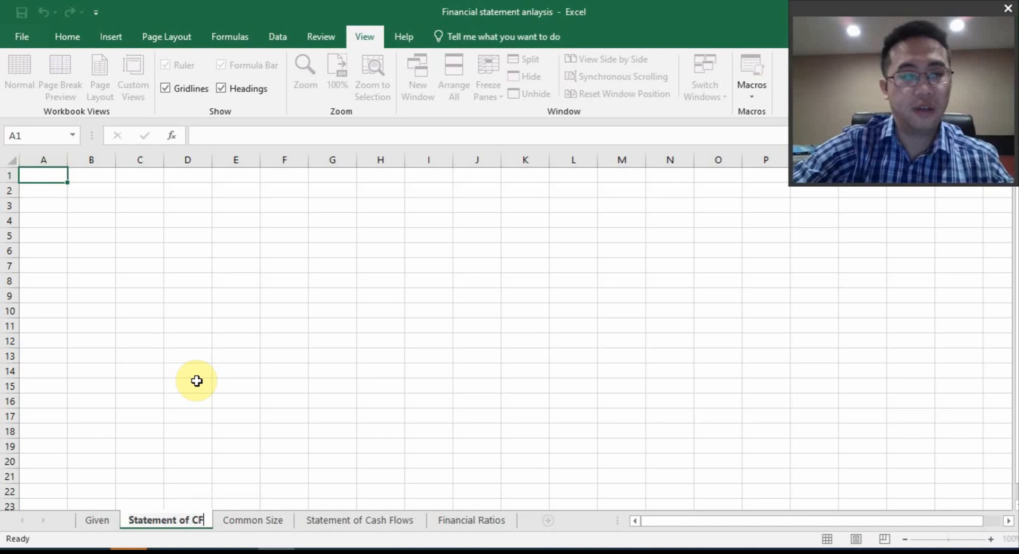
key("Return")
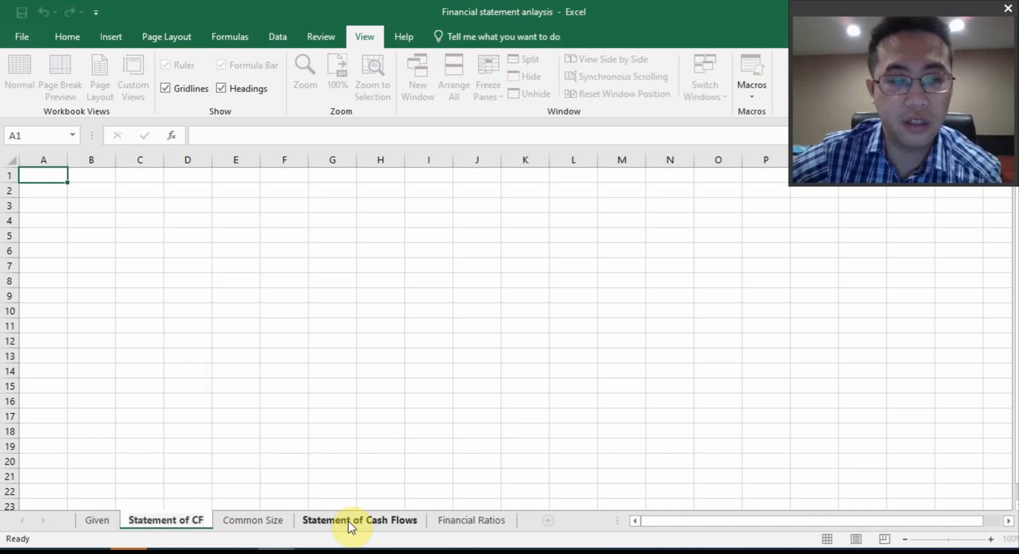
Review the existing Statement of Cash Flows sheet and the balance sheet range E1:G20 on the Given sheet
left_click(378, 522)
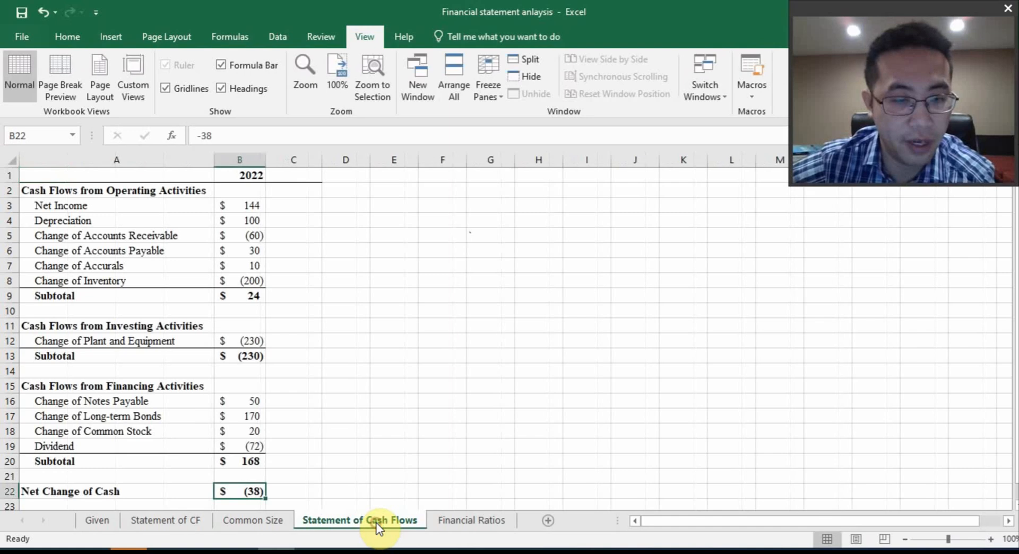
left_click(180, 522)
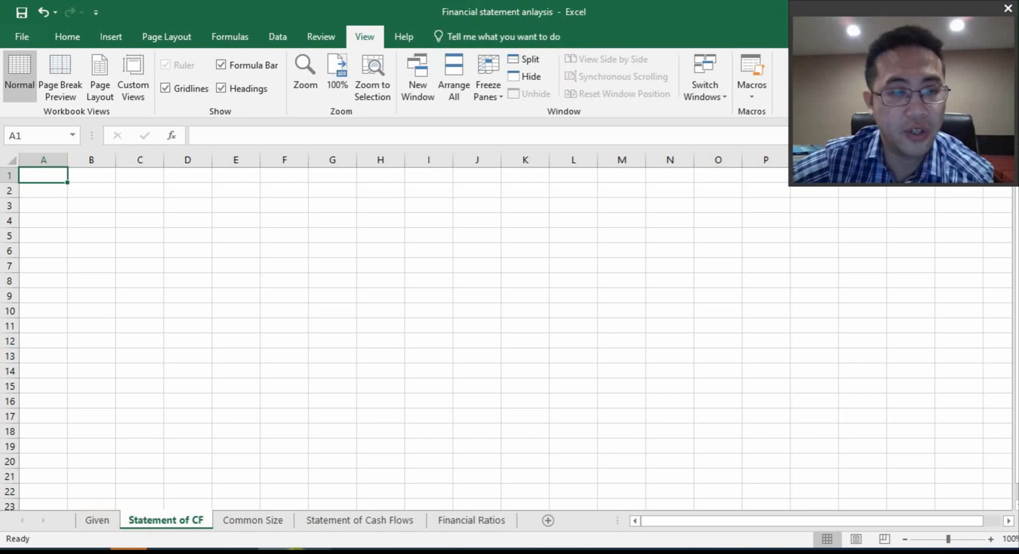
left_click(88, 518)
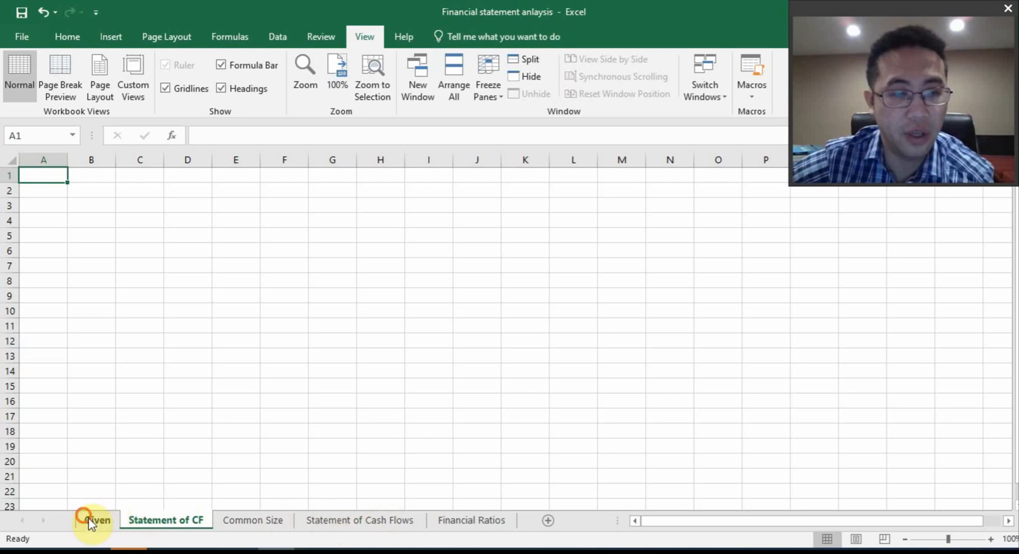
left_click_drag(348, 177, 609, 482)
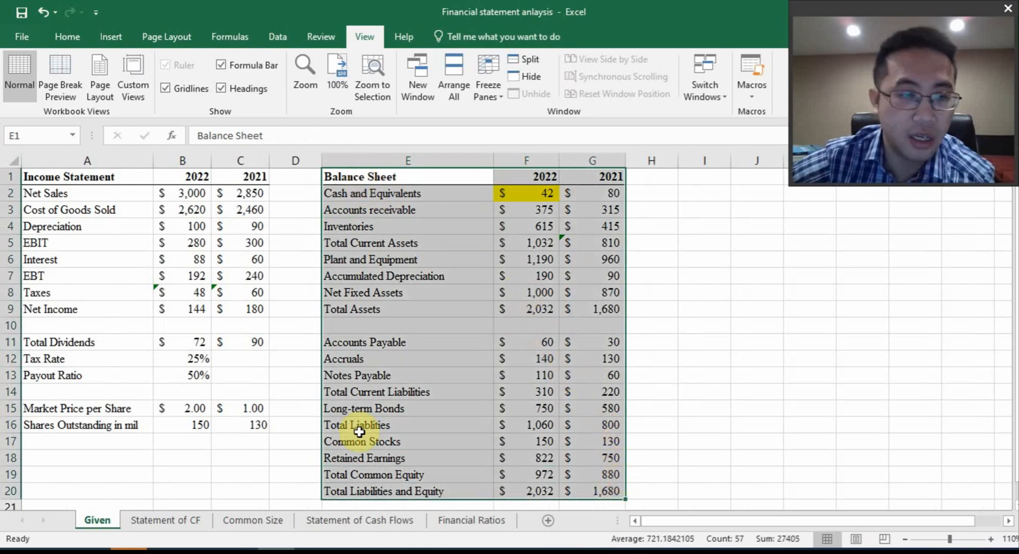
left_click(656, 223)
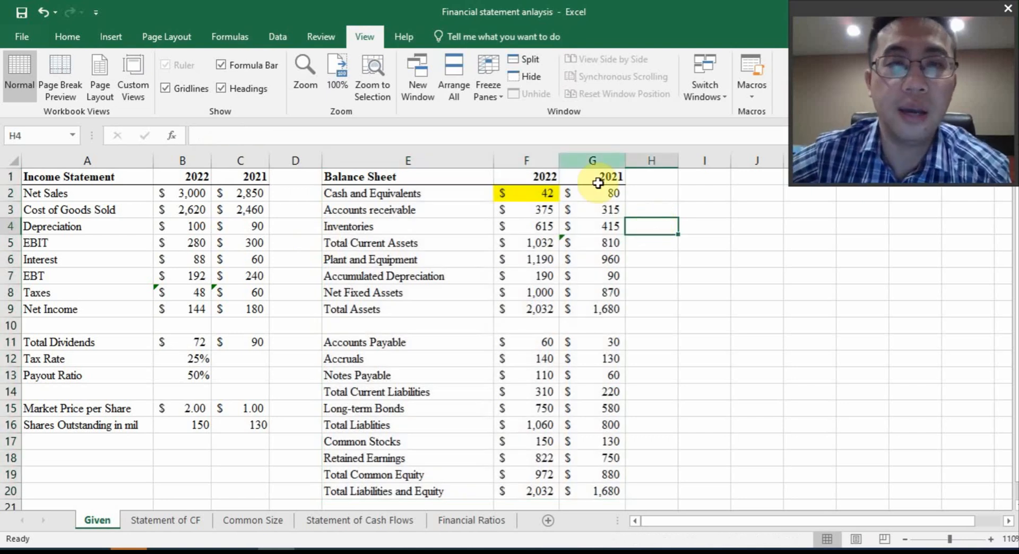
Open a second window of the workbook and arrange the windows side by side with the Vertical option
left_click(430, 90)
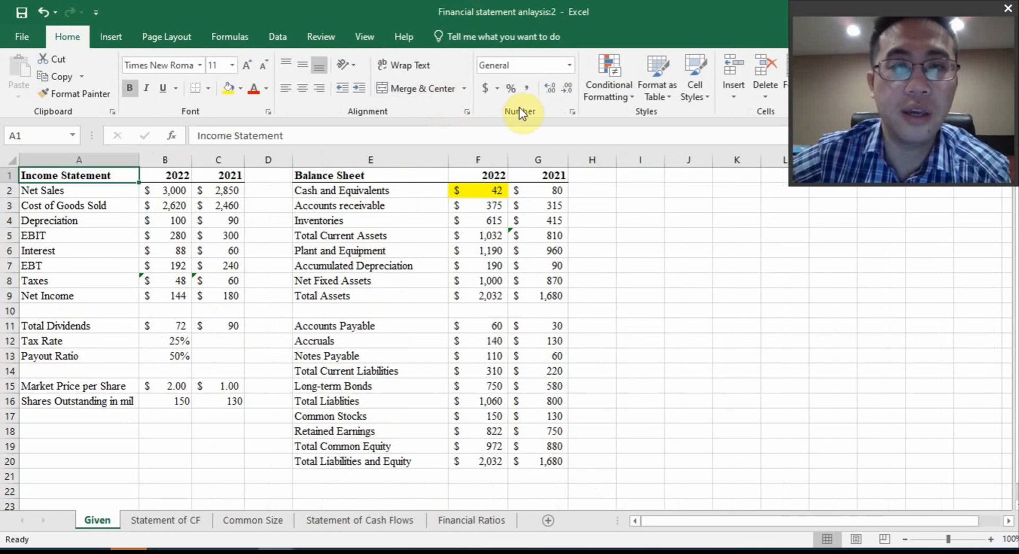
left_click(357, 36)
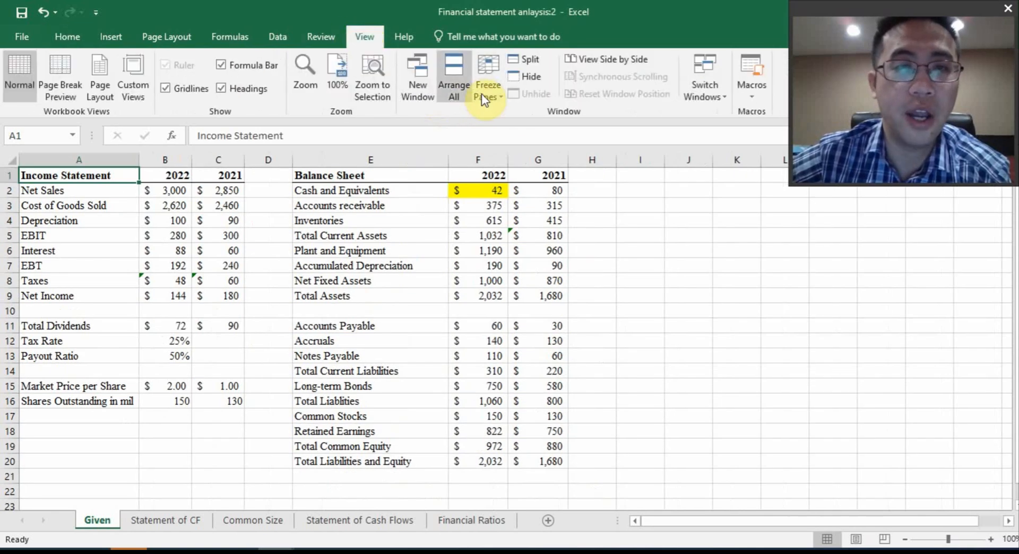
left_click(452, 81)
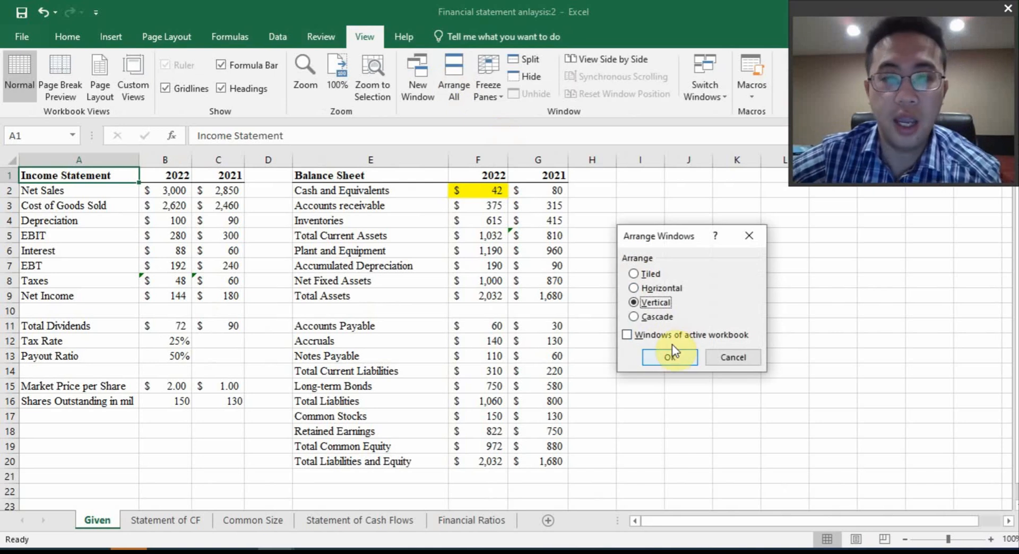
left_click(670, 358)
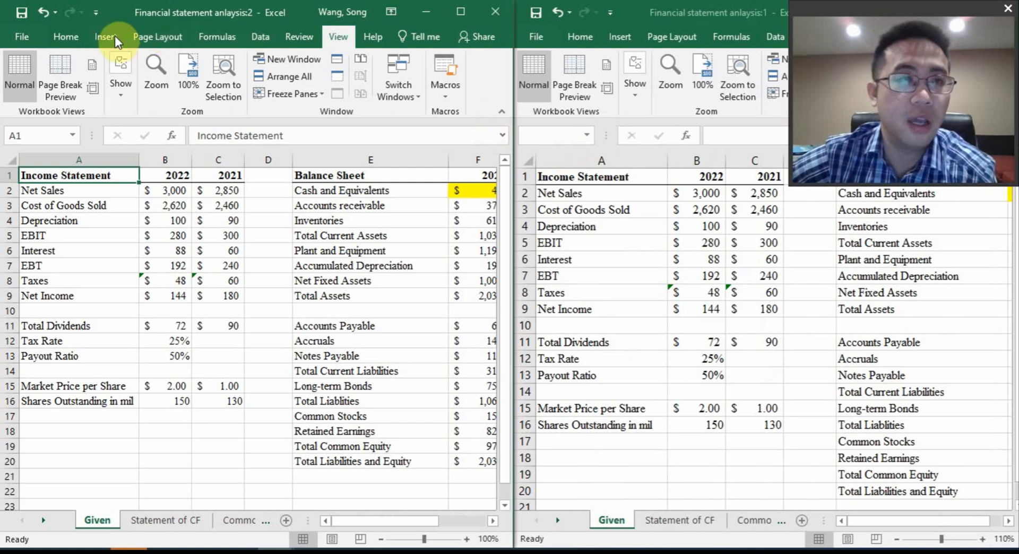
Open a third window of the workbook and arrange all three windows with the Vertical option
left_click(289, 59)
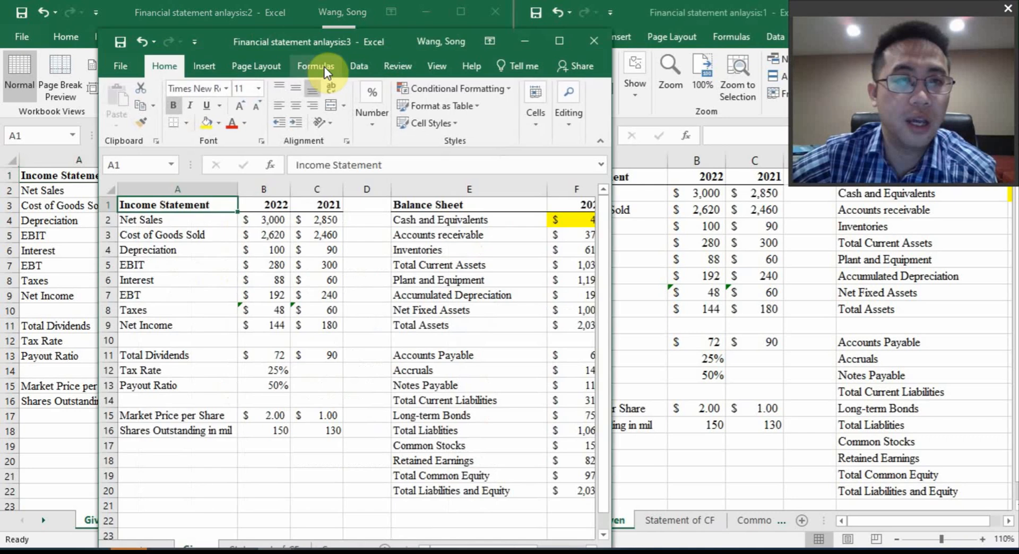
left_click(397, 67)
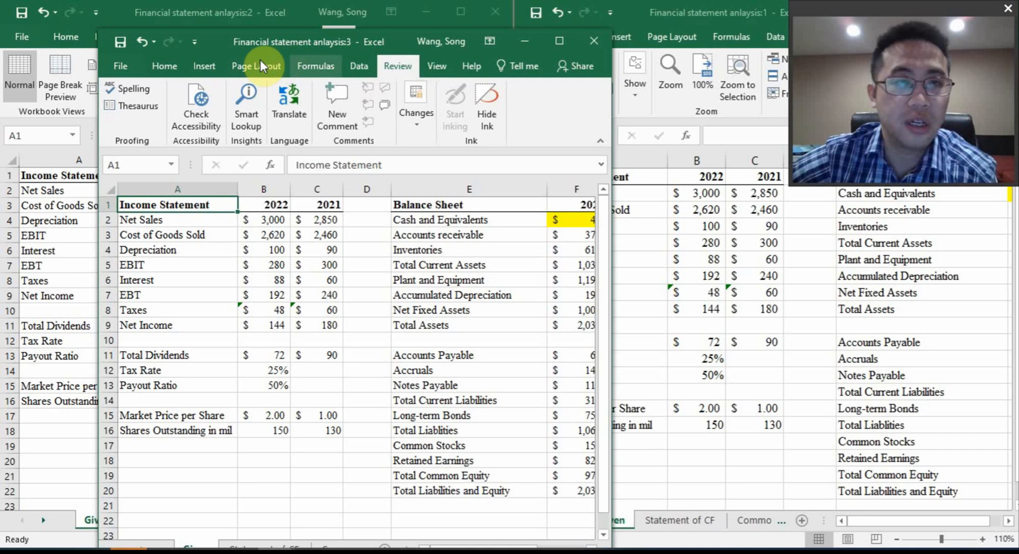
left_click(438, 64)
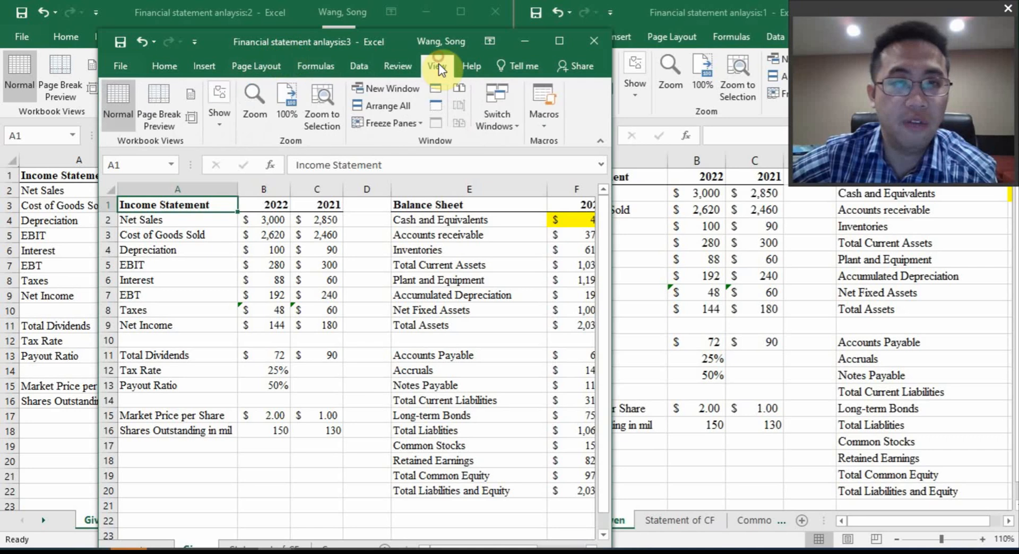
left_click(390, 104)
left_click(768, 386)
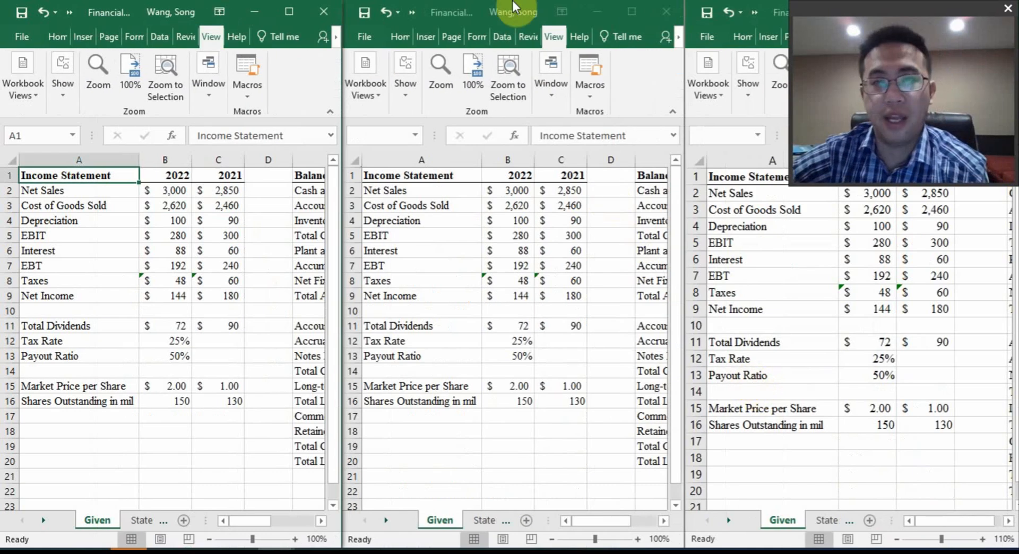
Close the third workbook window and arrange the remaining two windows side by side with the Vertical option
left_click(664, 11)
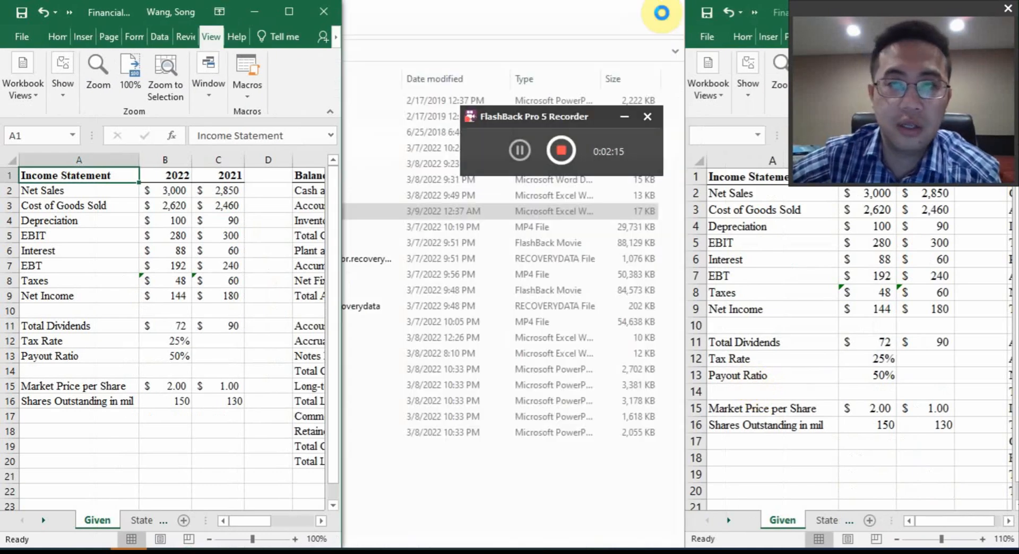
left_click(633, 116)
left_click(289, 12)
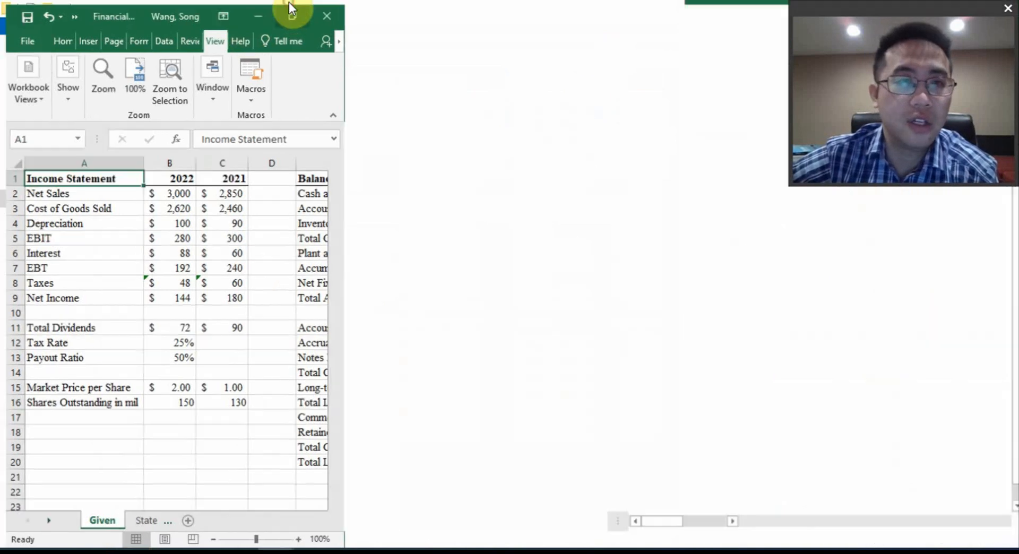
left_click(460, 78)
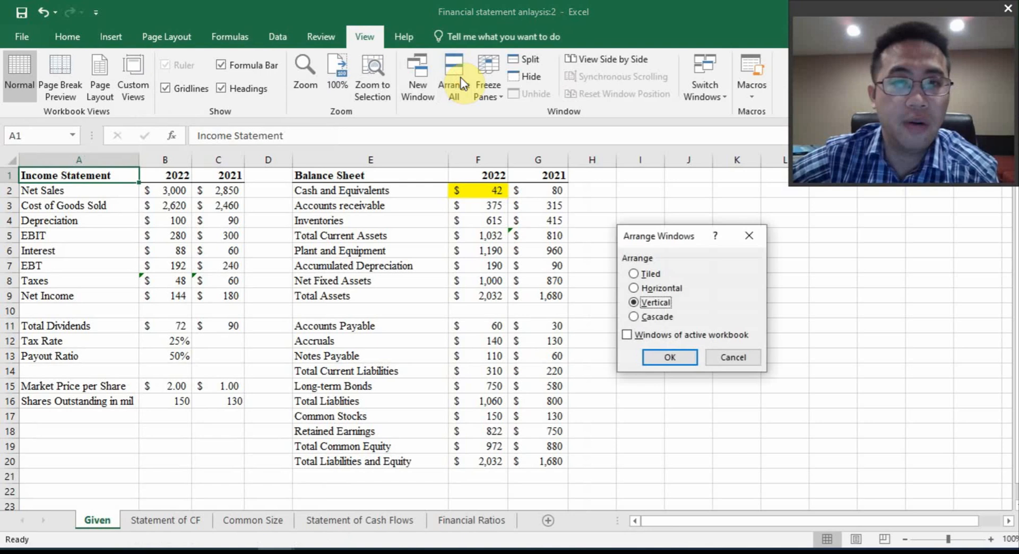
left_click(682, 354)
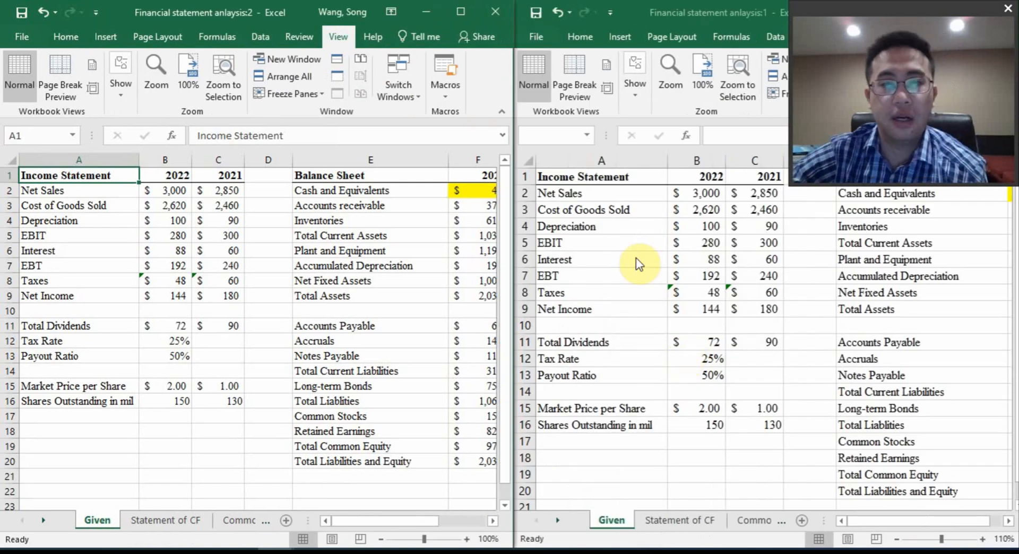
Show the Statement of CF sheet in one window and the Given sheet's balance sheet columns E to G at 110% zoom in the other
left_click(159, 520)
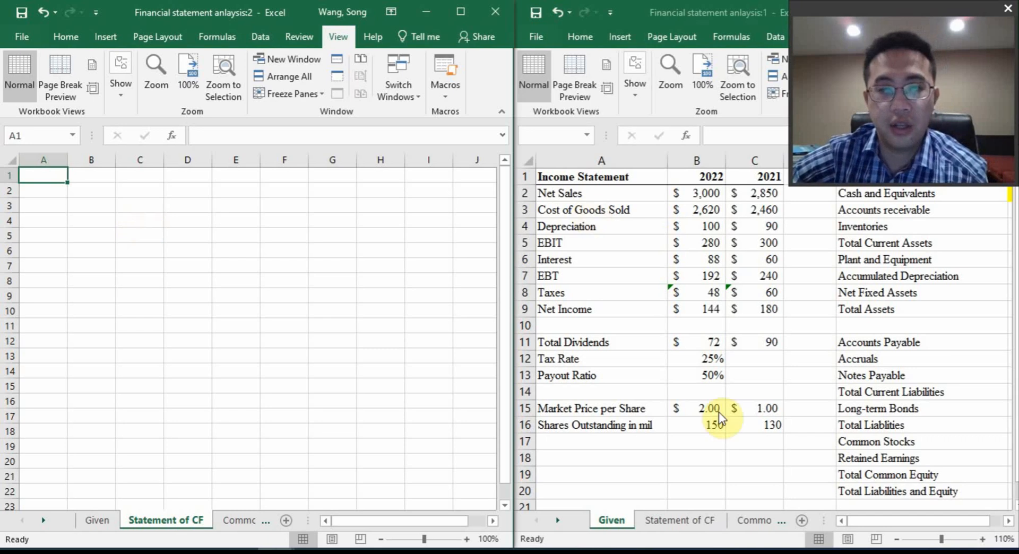
left_click_drag(860, 522, 935, 540)
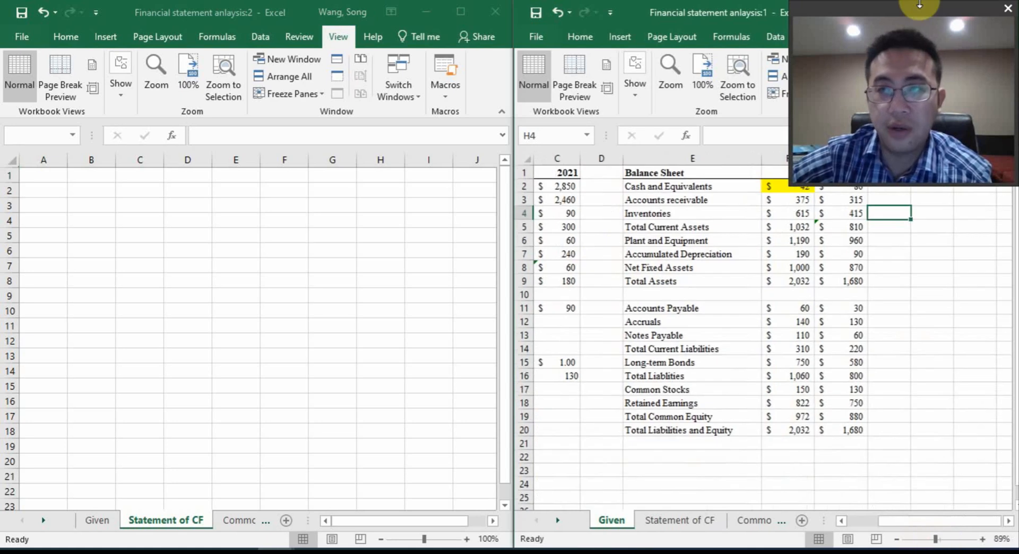
left_click(1006, 7)
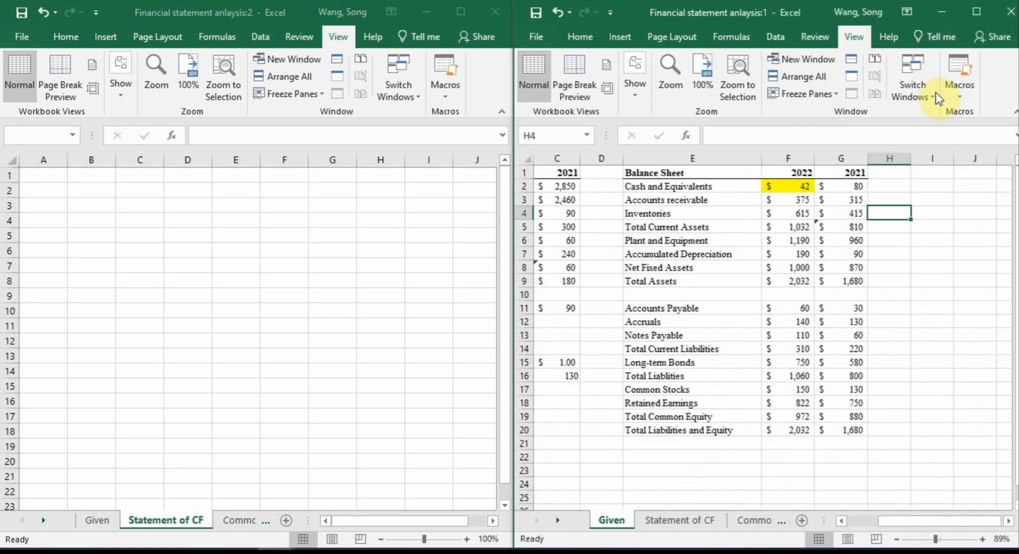
left_click(897, 538)
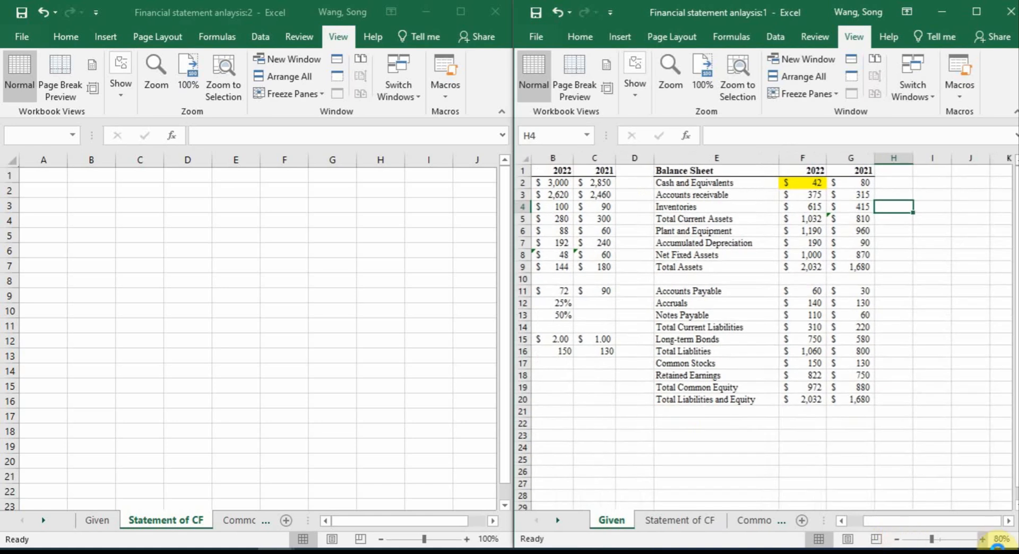
left_click(983, 539)
left_click(983, 539)
left_click(983, 539)
left_click_drag(944, 521, 976, 521)
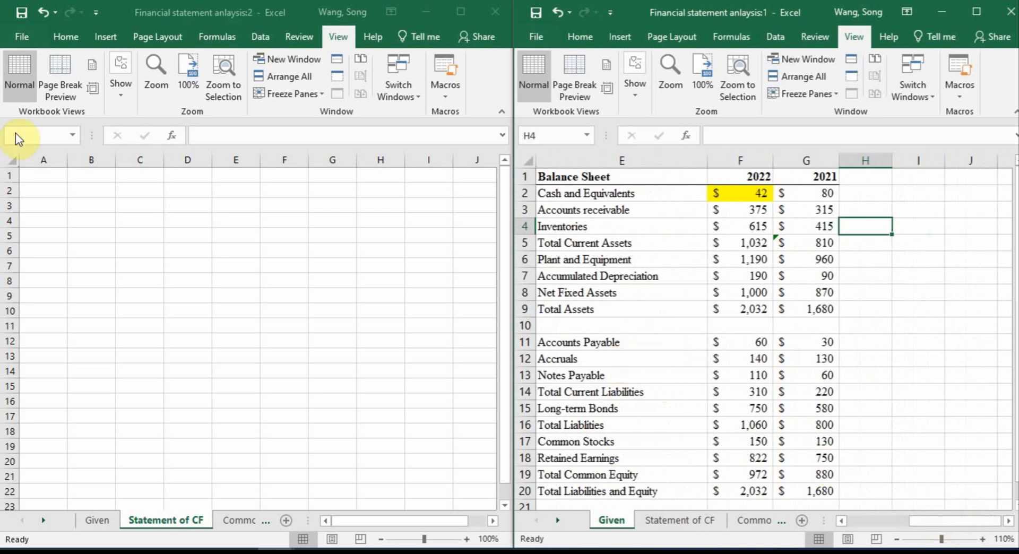
Examine the balance sheet's Cash and Equivalents figures for both years and the asset rows from Accounts receivable to Net Fixed Assets
left_click(44, 175)
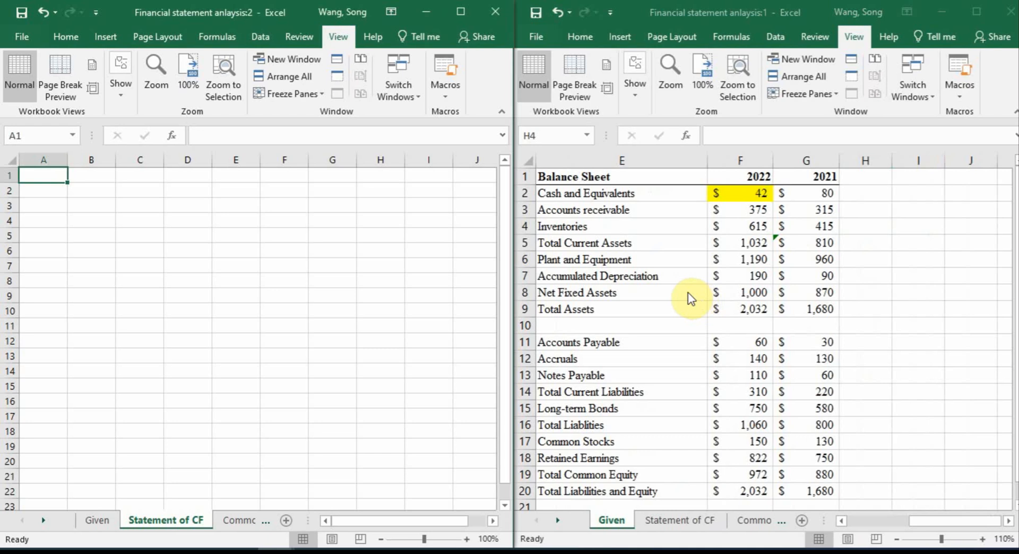
left_click_drag(587, 208, 793, 235)
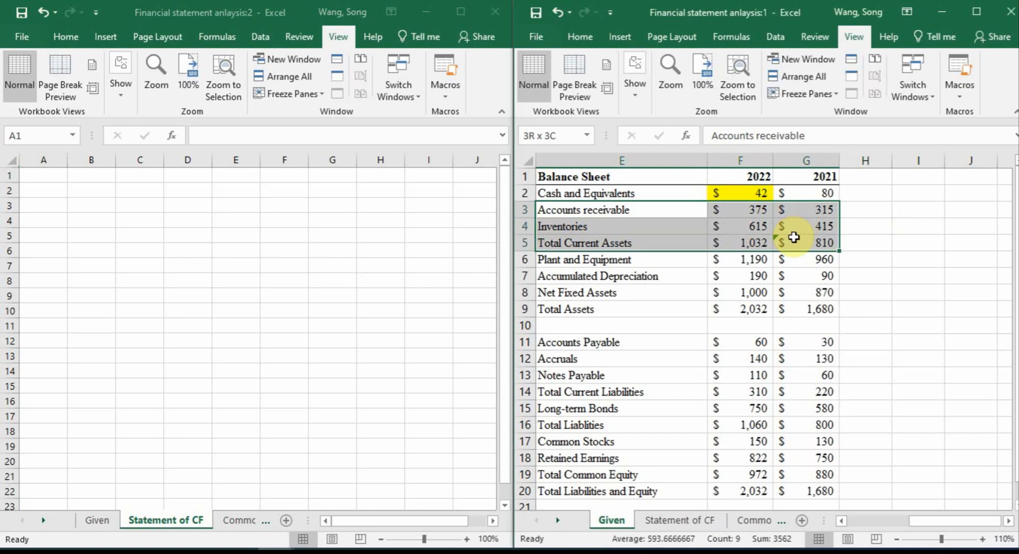
left_click(591, 194)
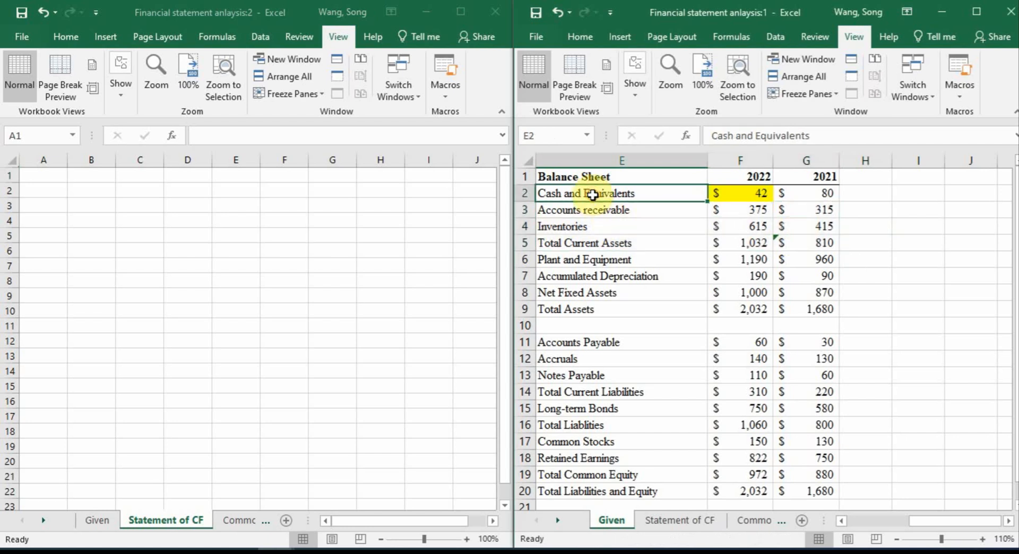
left_click(75, 168)
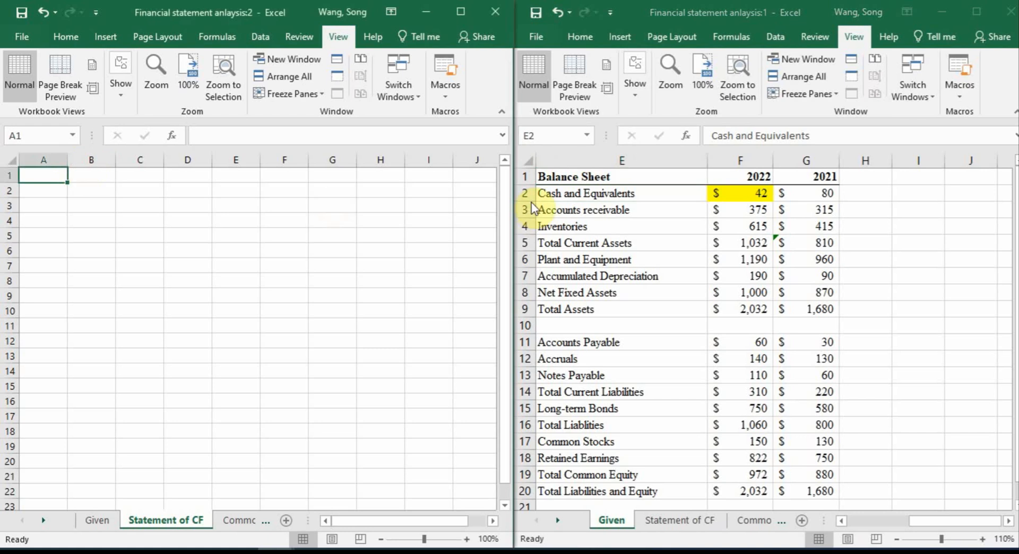
left_click_drag(589, 194, 784, 189)
left_click(768, 195)
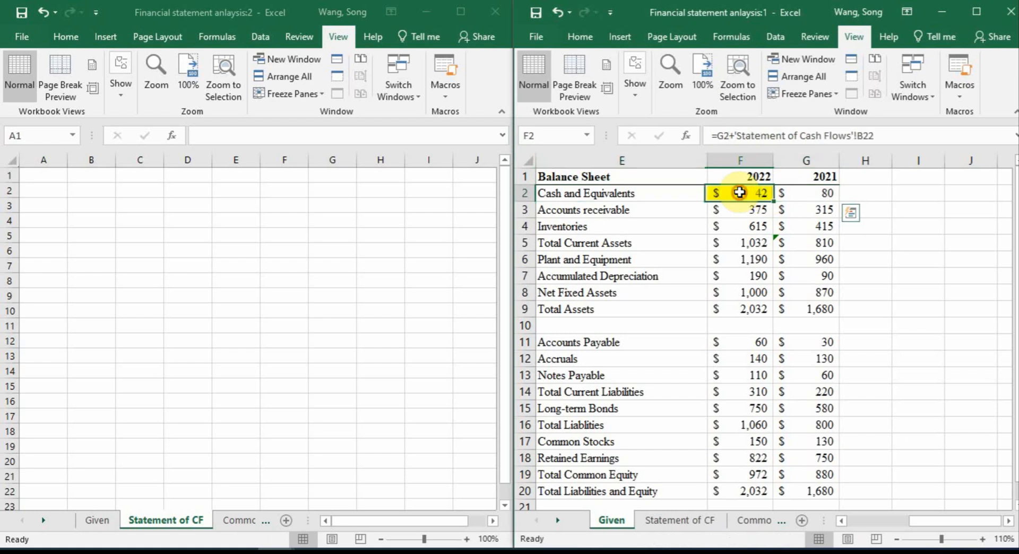
left_click(820, 191)
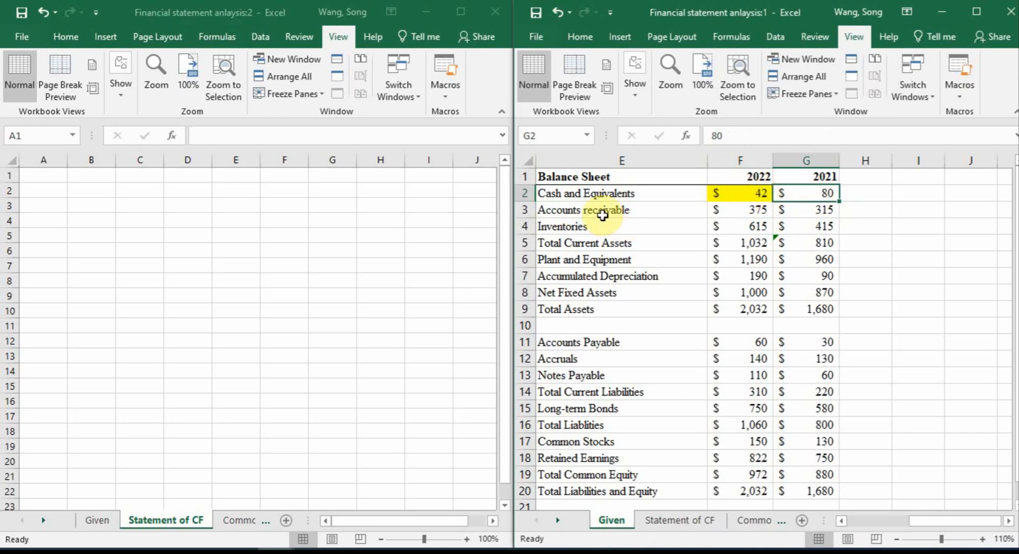
left_click_drag(610, 210, 794, 293)
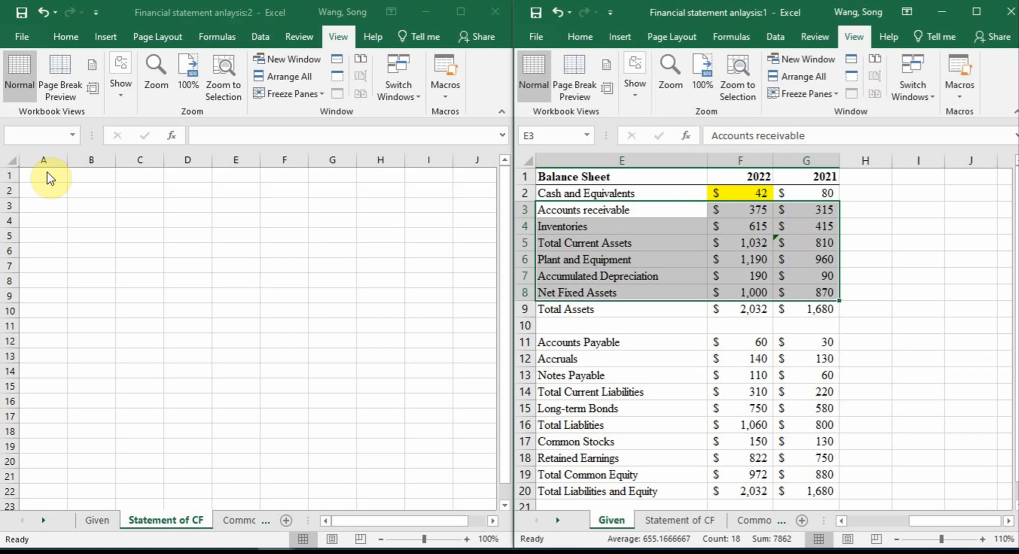
Enter the label "Change of accounts receivable" in A2 of the Statement of CF sheet and autofit column A
left_click(53, 188)
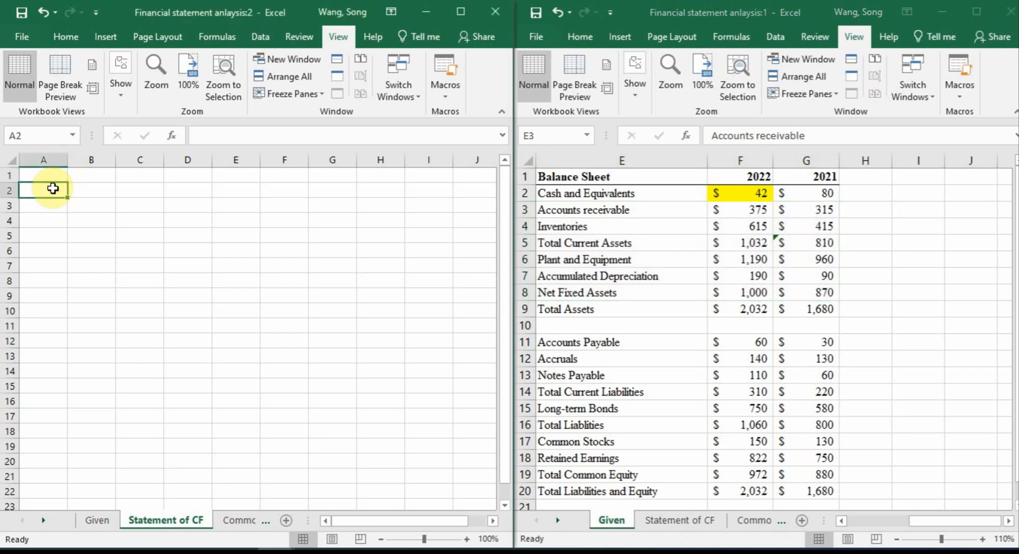
type("Change o")
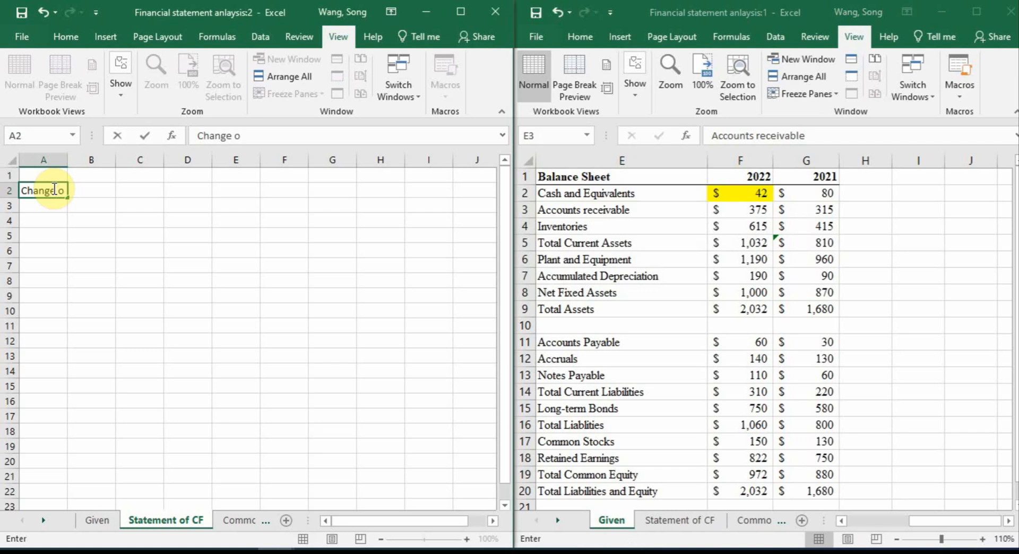
type("f accounts rece")
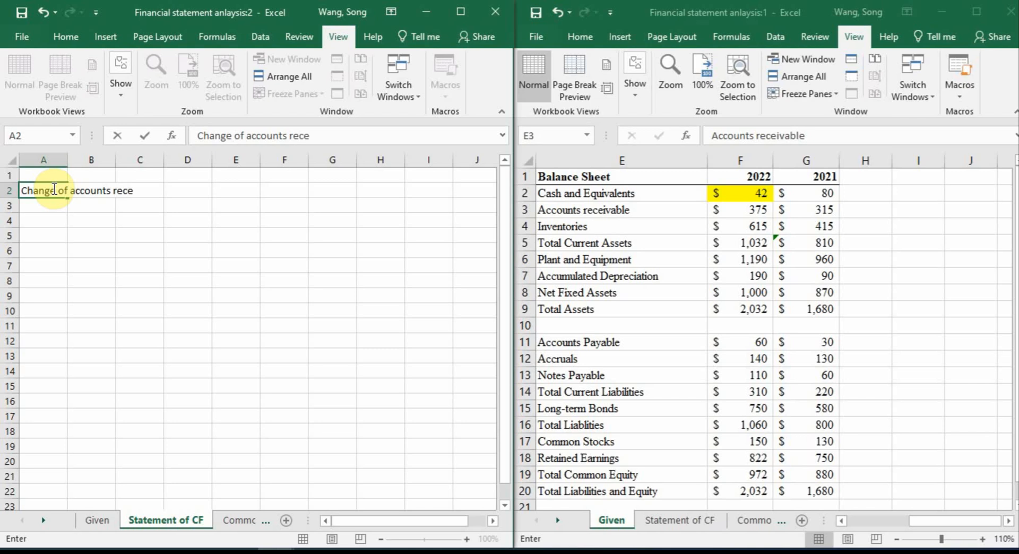
type("ivable")
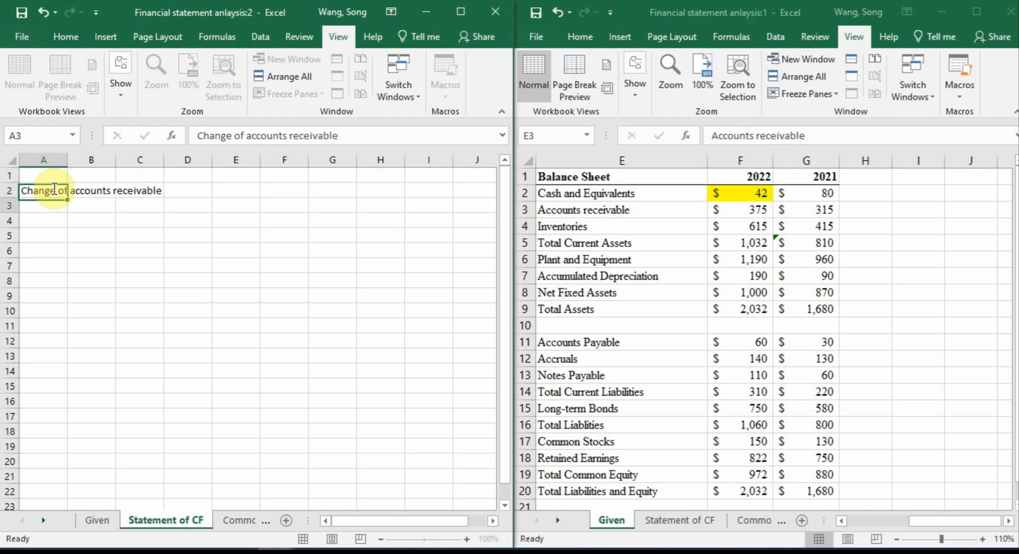
key("Return")
double_click(68, 159)
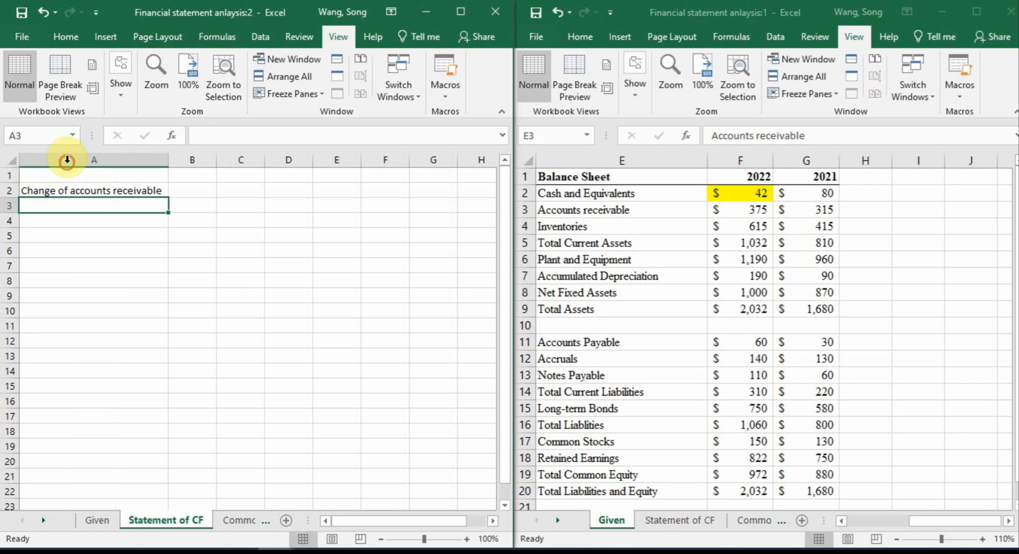
Compare the 2022 and 2021 Accounts receivable figures in row 3 of the Given sheet
left_click(818, 208)
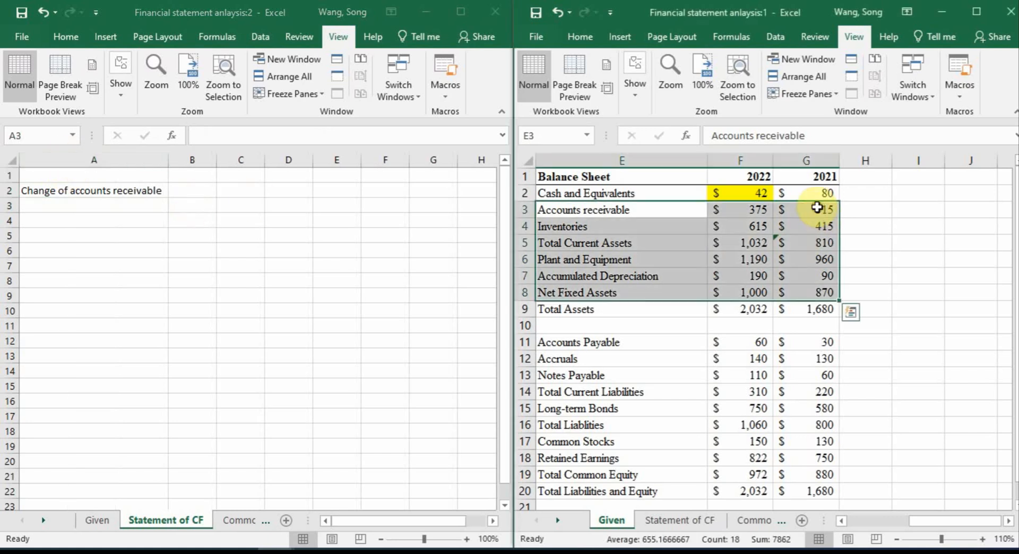
left_click(769, 211)
left_click(790, 206)
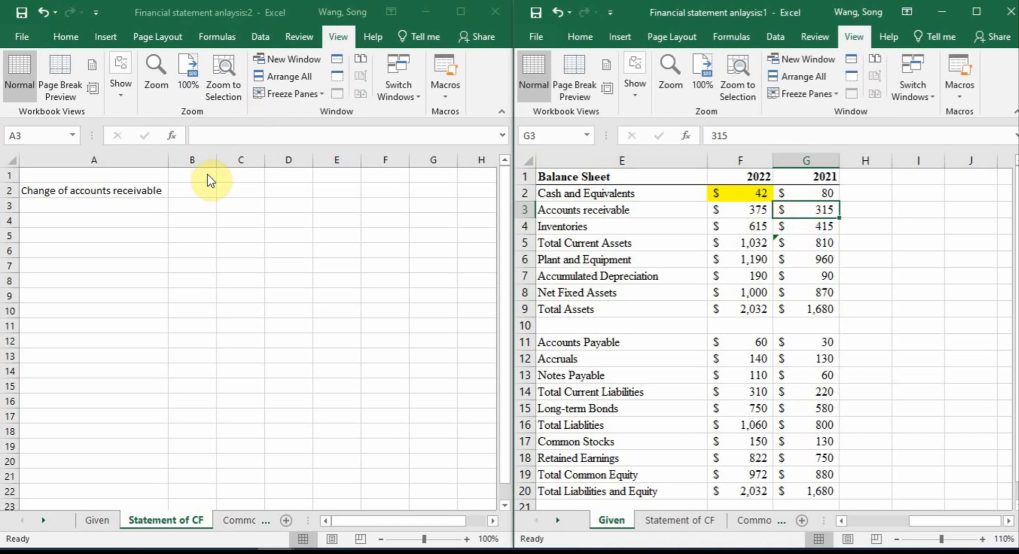
left_click(188, 192)
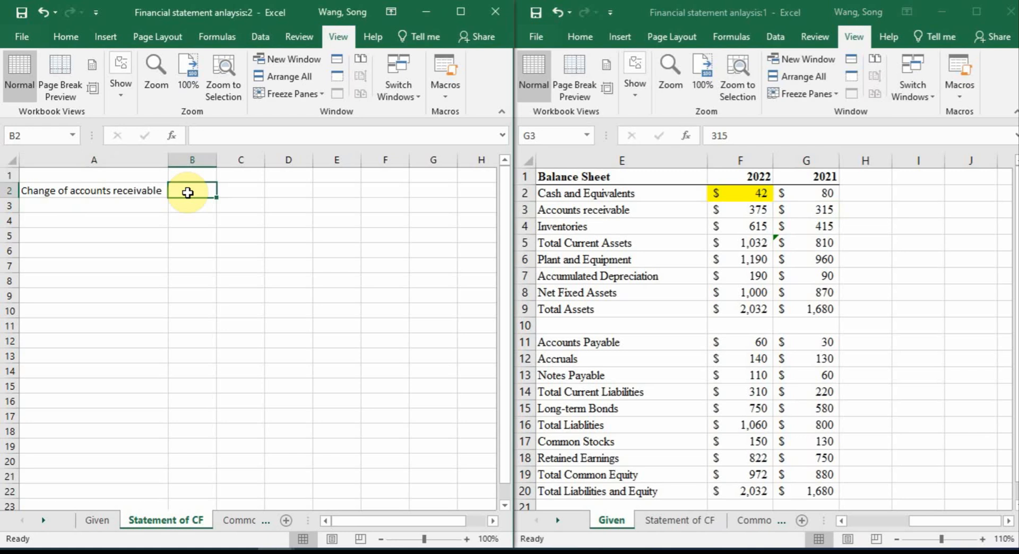
left_click(622, 207)
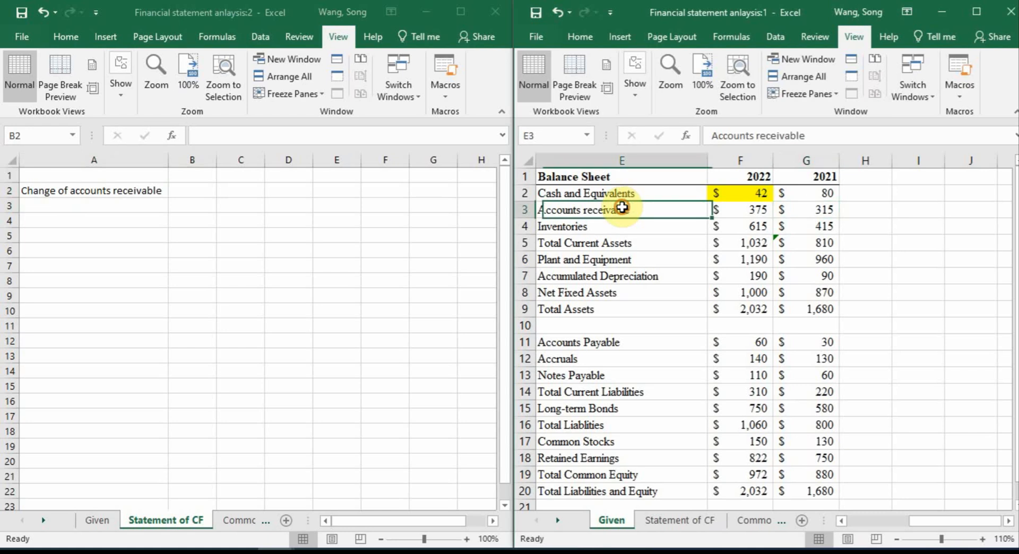
left_click_drag(622, 207, 775, 211)
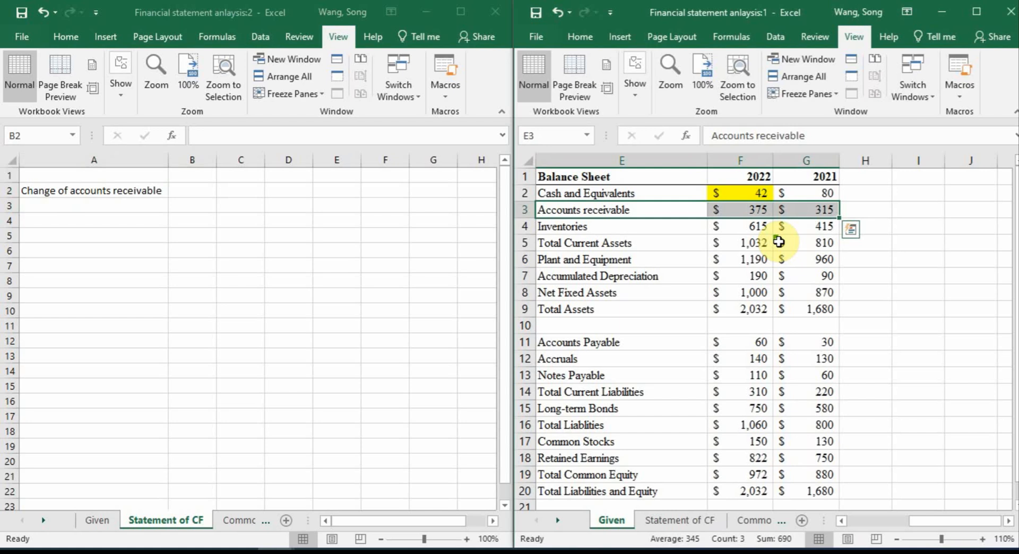
Calculate the change of accounts receivable in B2 with the formula =-(Given!F3-Given!G3)
left_click(192, 192)
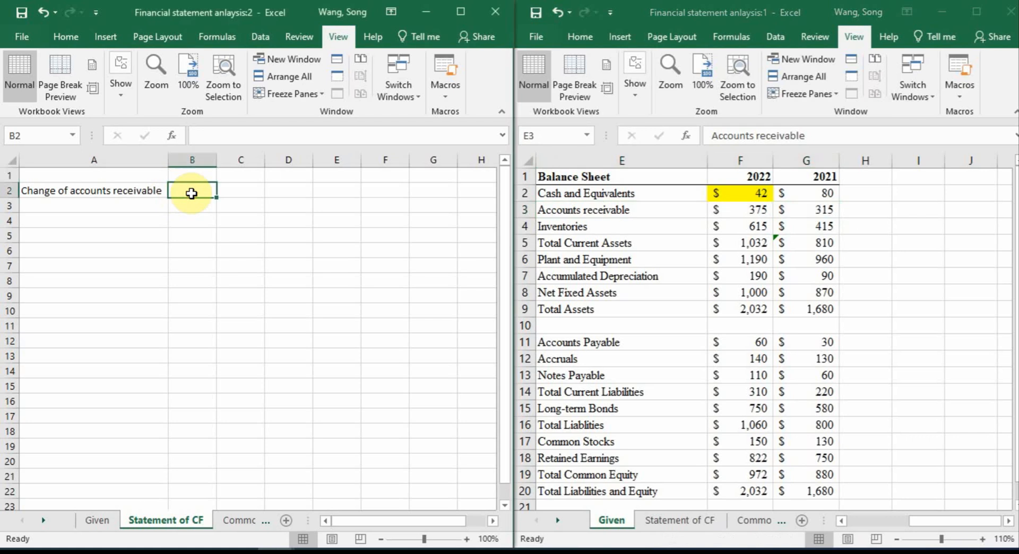
type("=-")
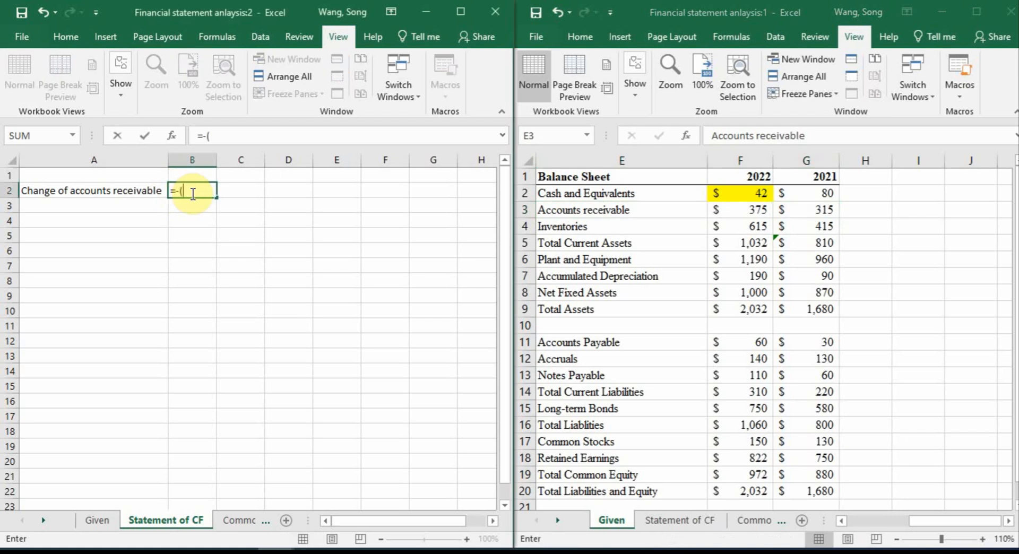
type("(")
left_click(765, 220)
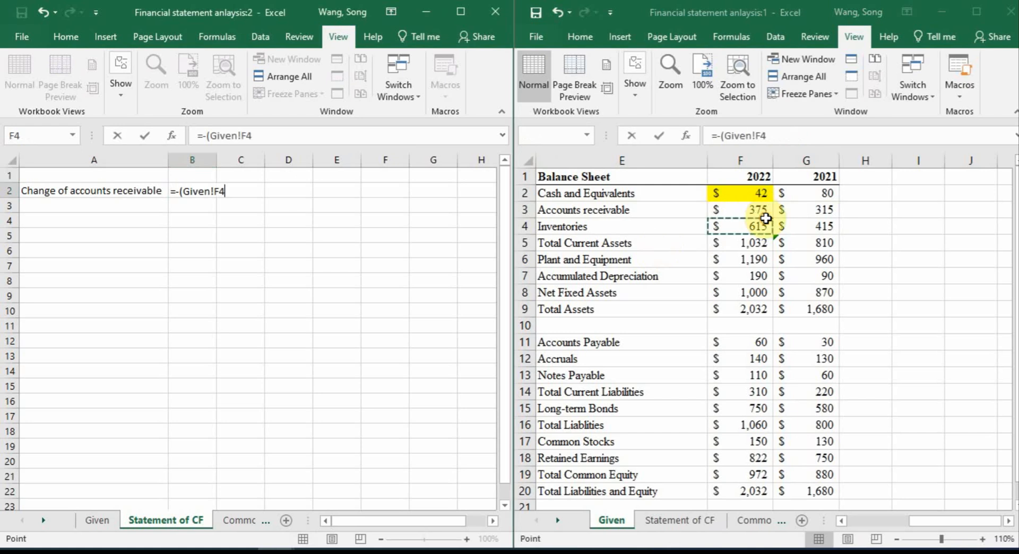
left_click(760, 212)
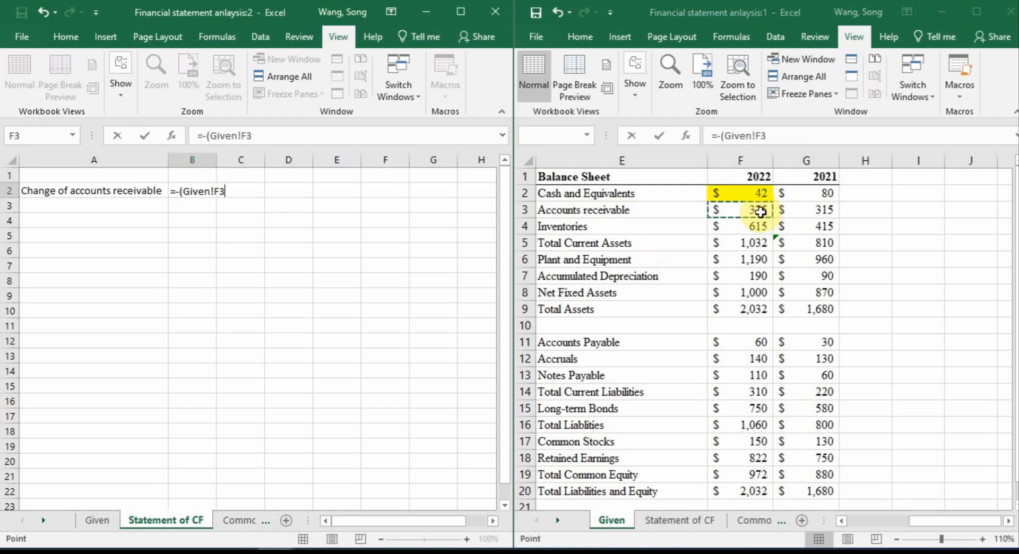
type("-")
left_click(817, 212)
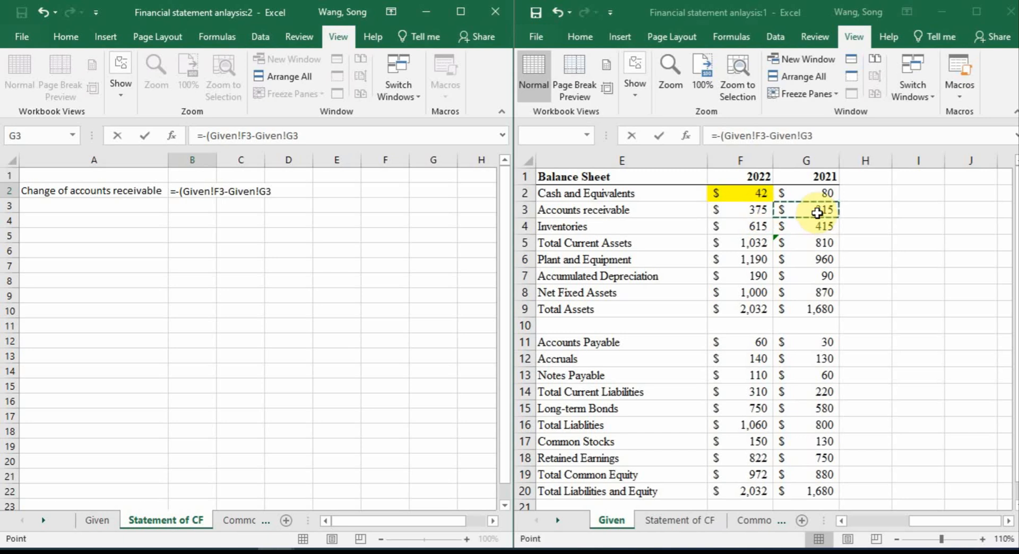
type(")")
key("Return")
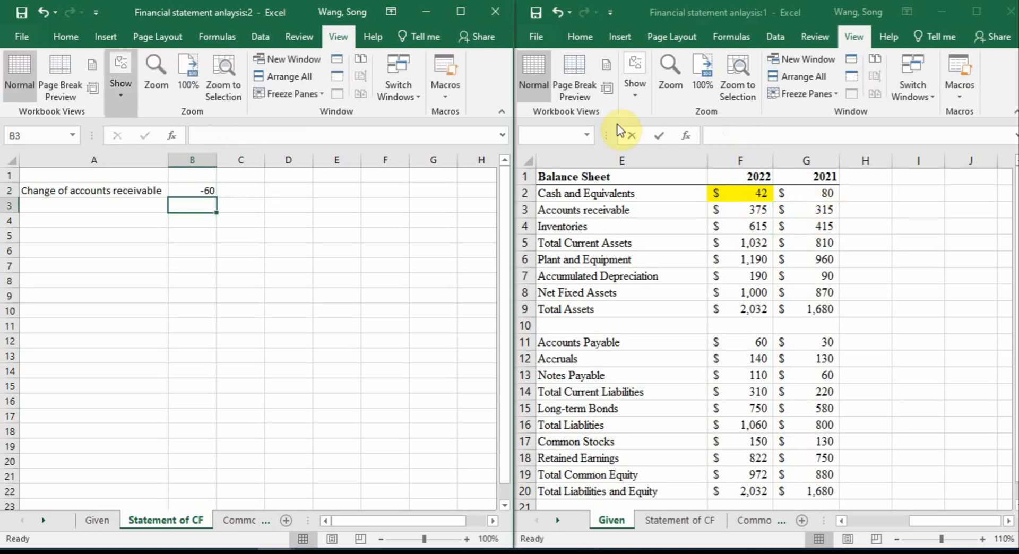
Replace the B2 formula with 2021 minus 2022 accounts receivable, =Given!G3-Given!F3
left_click(241, 191)
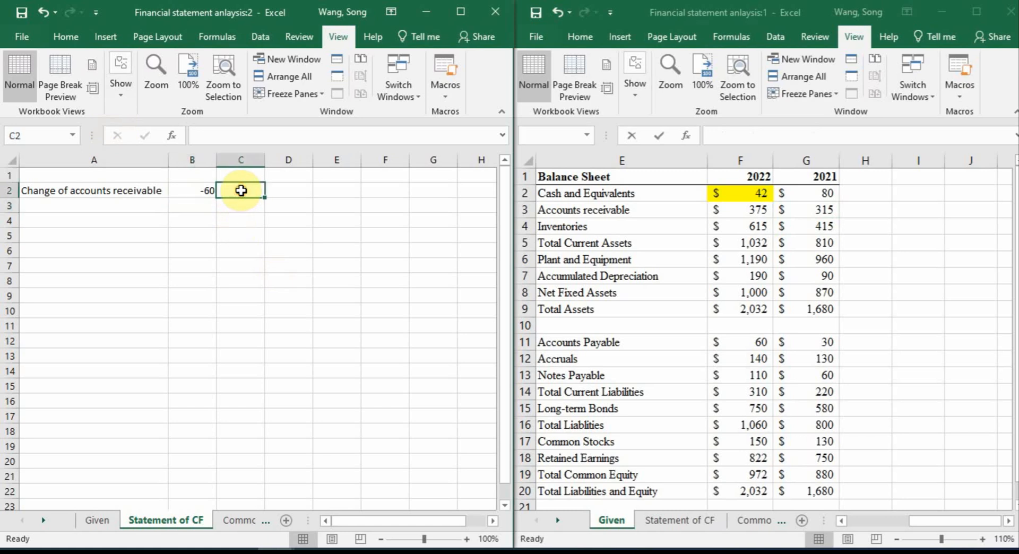
left_click(199, 190)
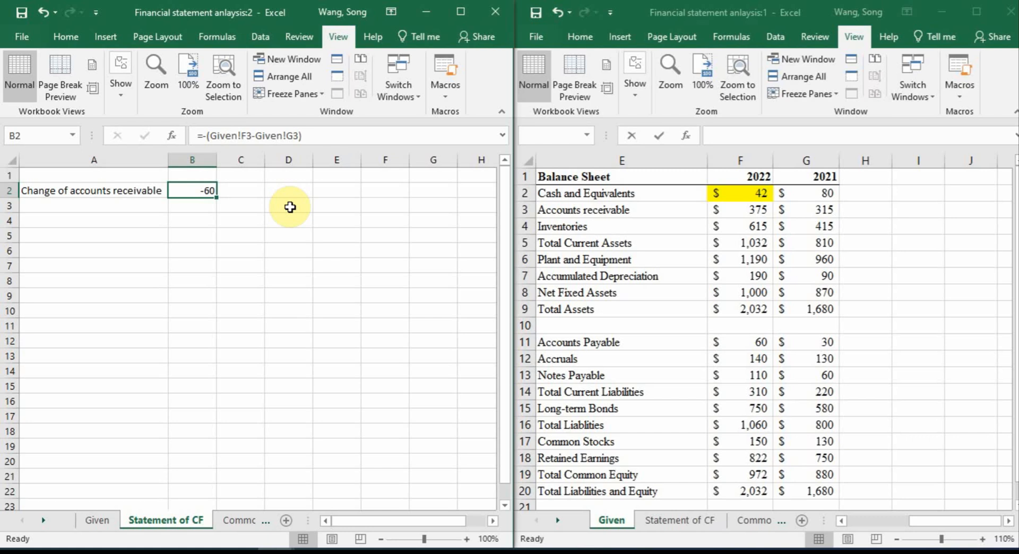
type("=")
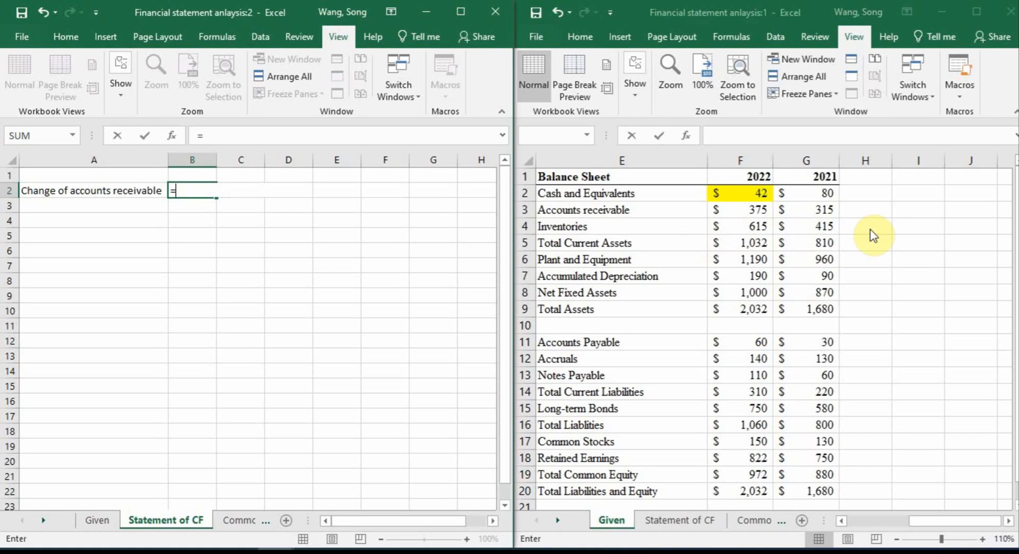
left_click(823, 210)
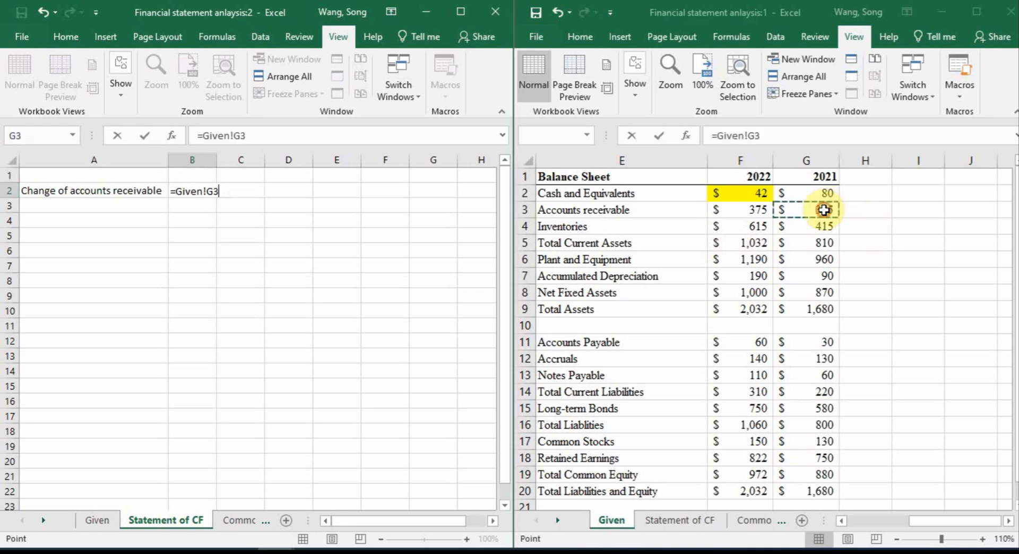
type("-")
left_click(767, 214)
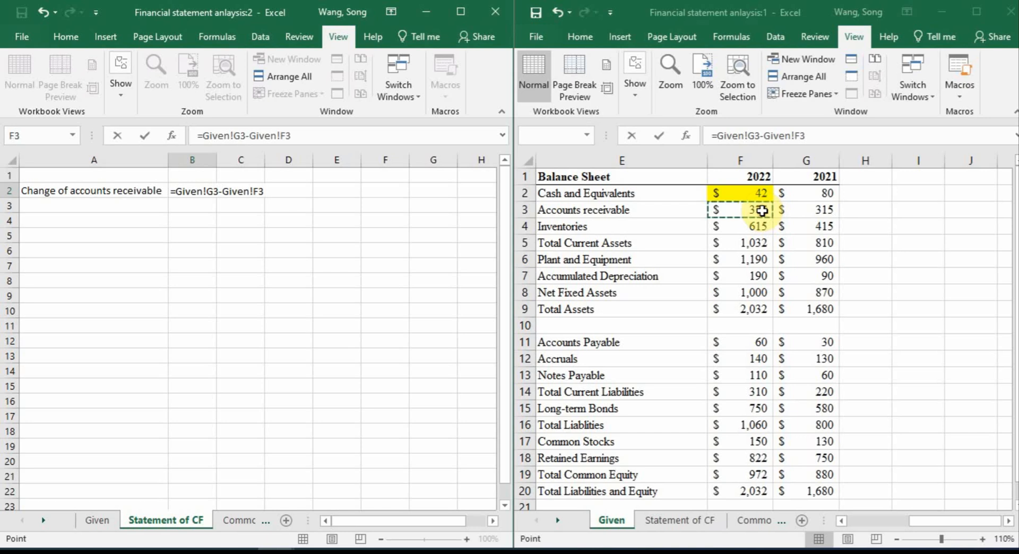
key("Return")
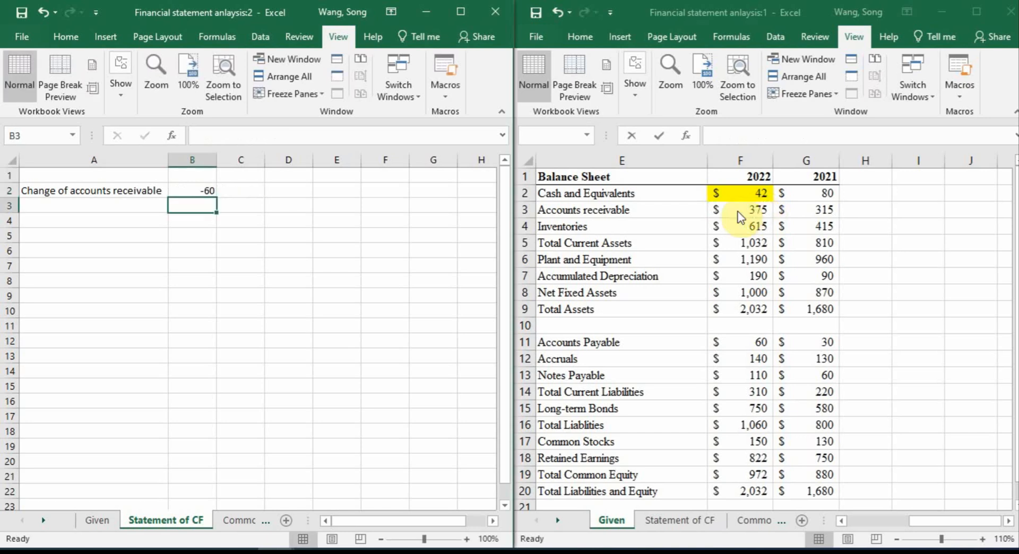
Enter the note "Assets: old-new" in D2 of the Statement of CF sheet
left_click(466, 538)
left_click(467, 539)
left_click(467, 538)
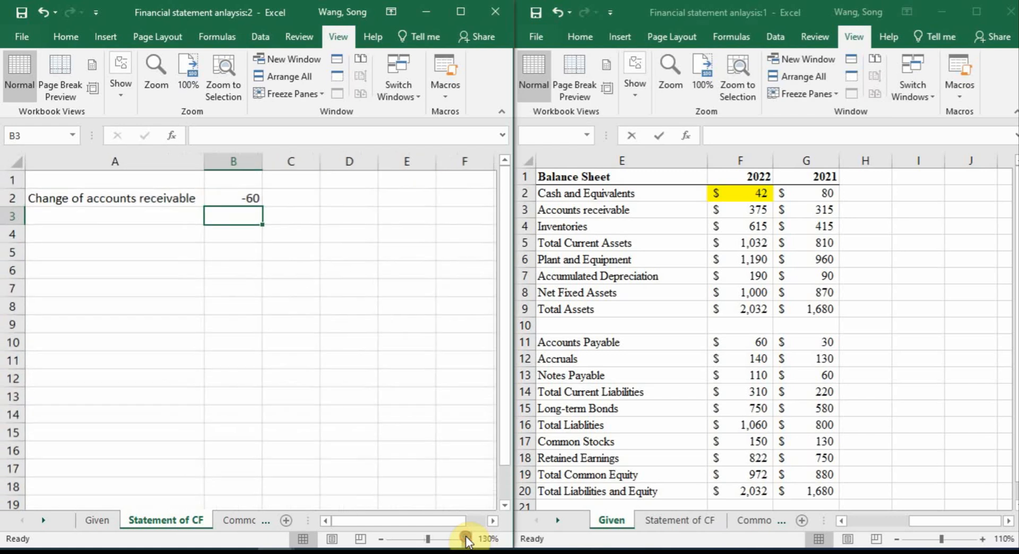
left_click(467, 538)
left_click(416, 206)
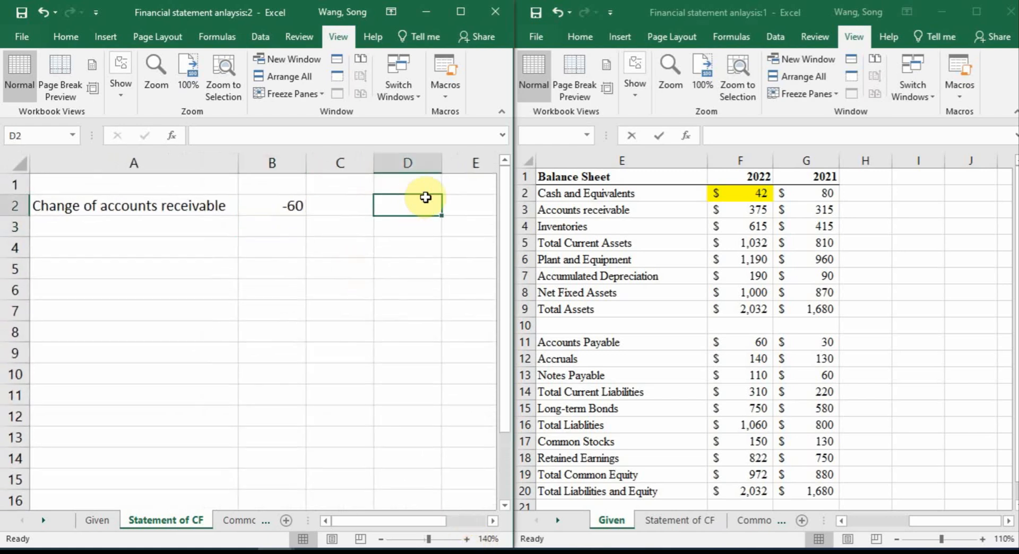
type("As")
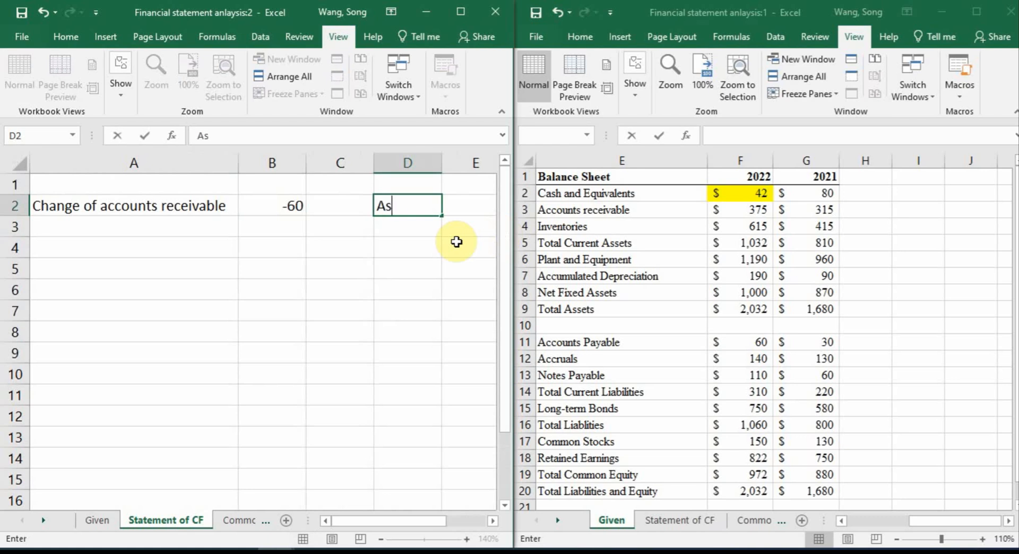
type("sets: old-new")
key("Return")
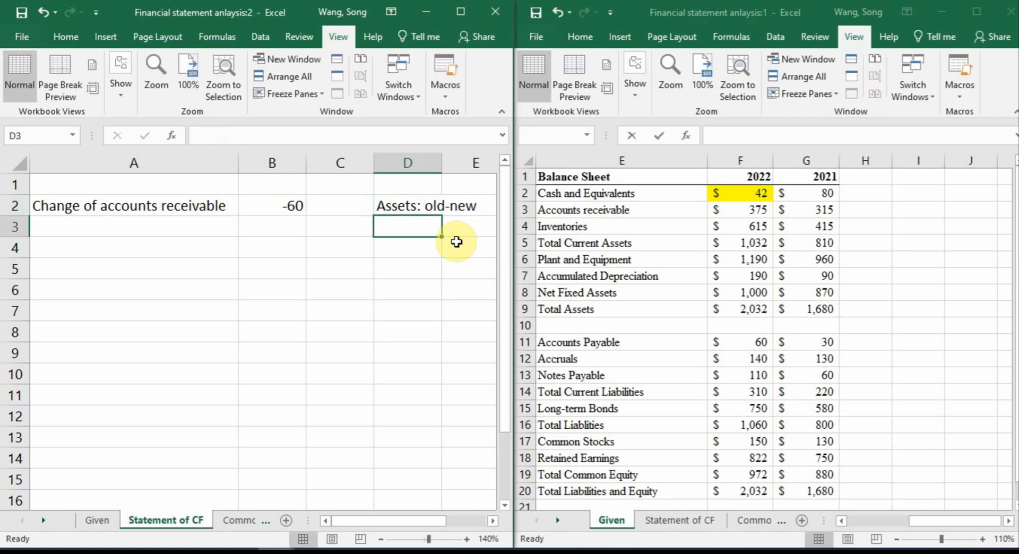
Add the note "L&E: new-old" in D3, directly below the assets note
type("L")
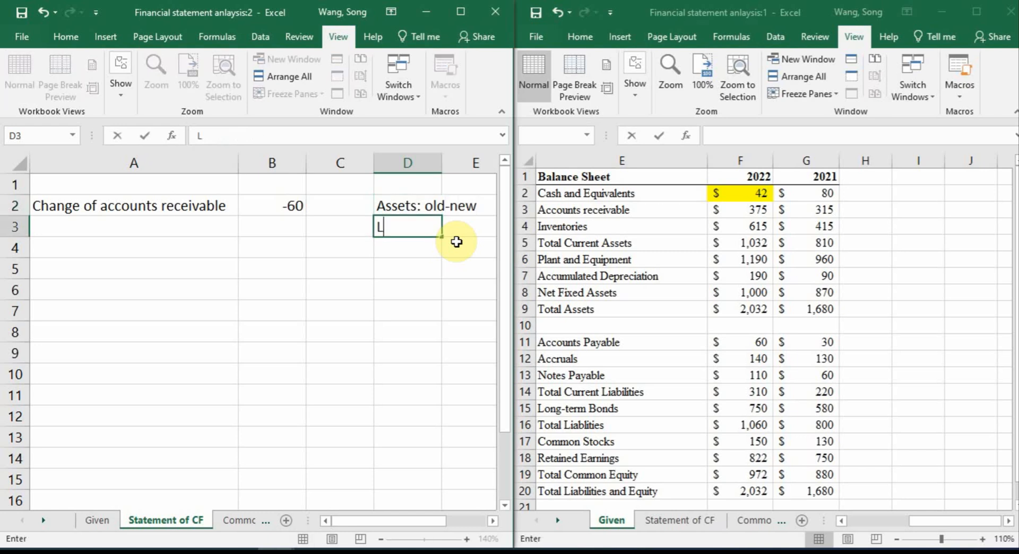
type("&E: Ne")
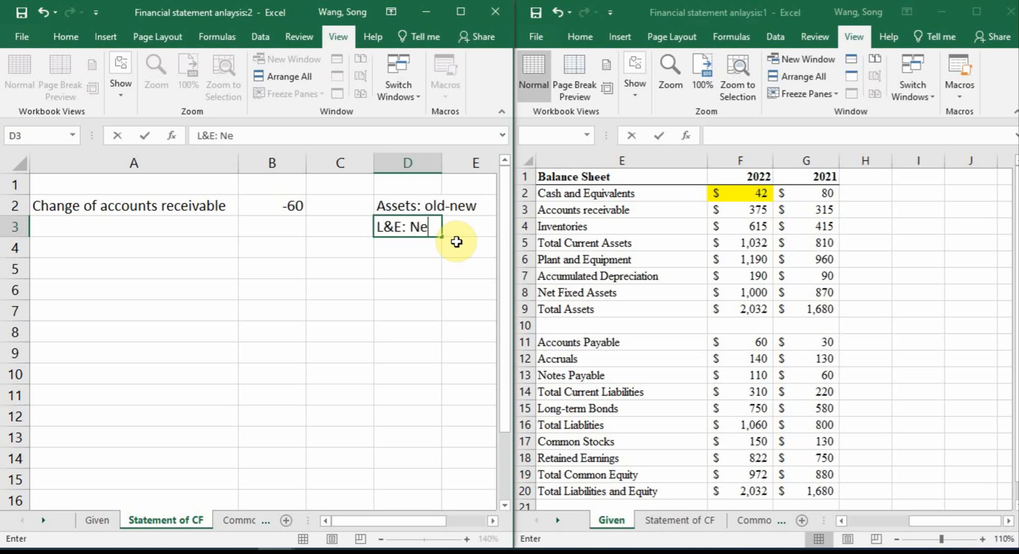
key("BackSpace")
key("BackSpace")
type("new-old")
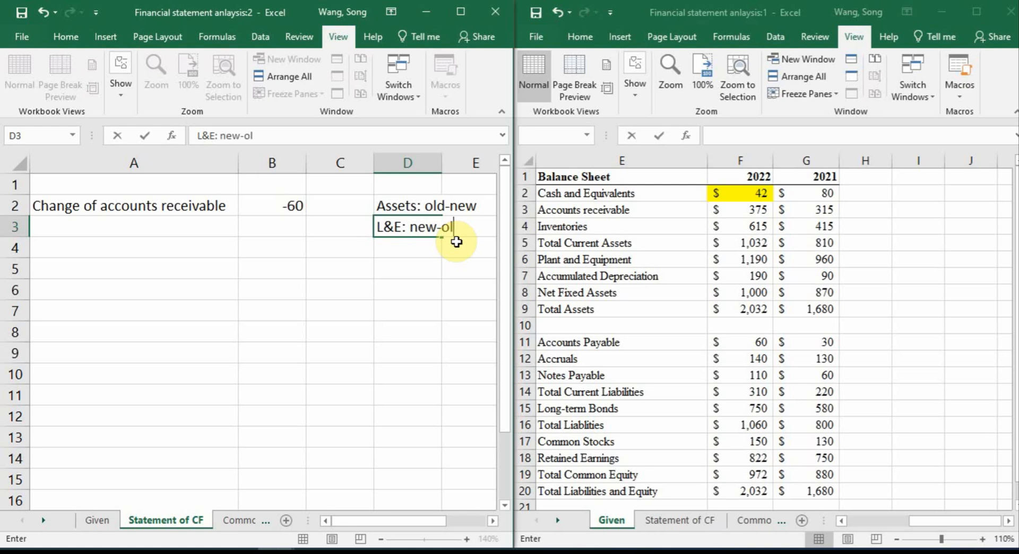
key("Return")
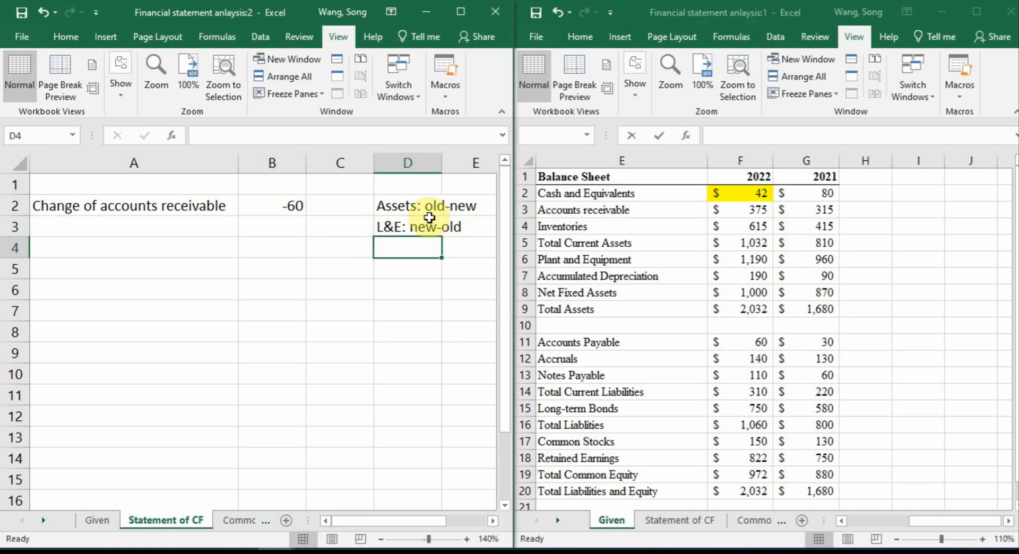
Enter the label "Change of inventories" in A3 of the Statement of CF sheet
left_click(171, 226)
type("Chane of")
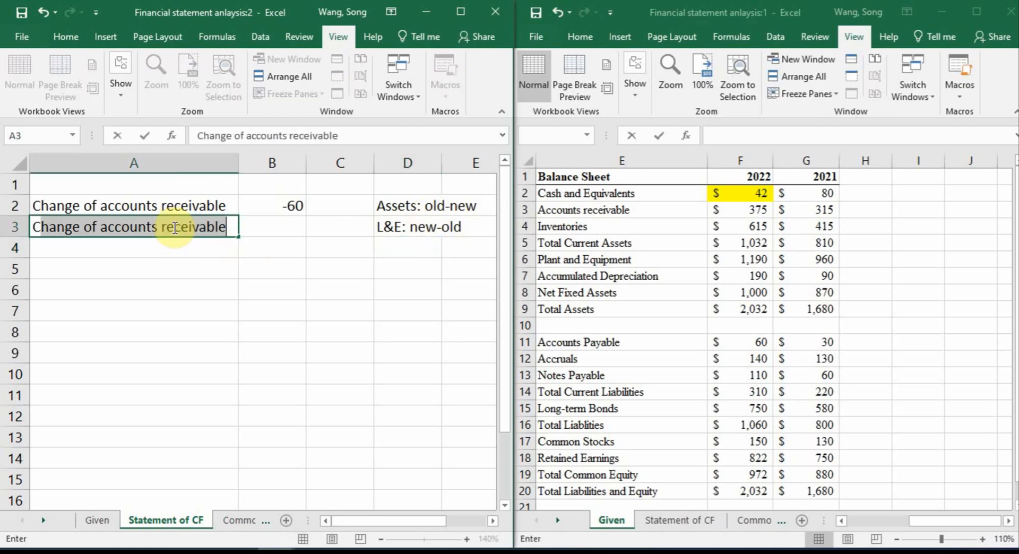
key("BackSpace")
key("BackSpace")
key("BackSpace")
key("BackSpace")
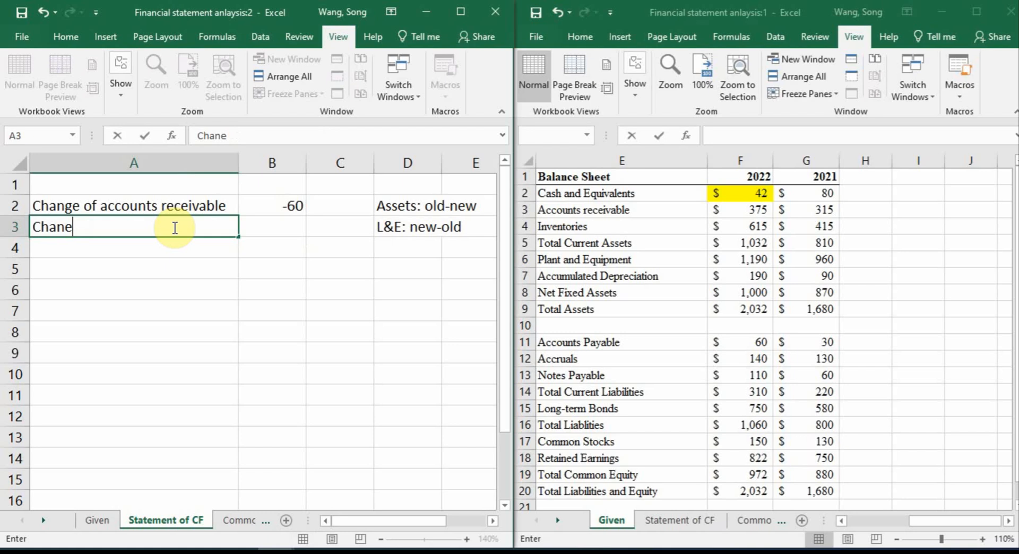
type("ge of Inventorie s")
key("Return")
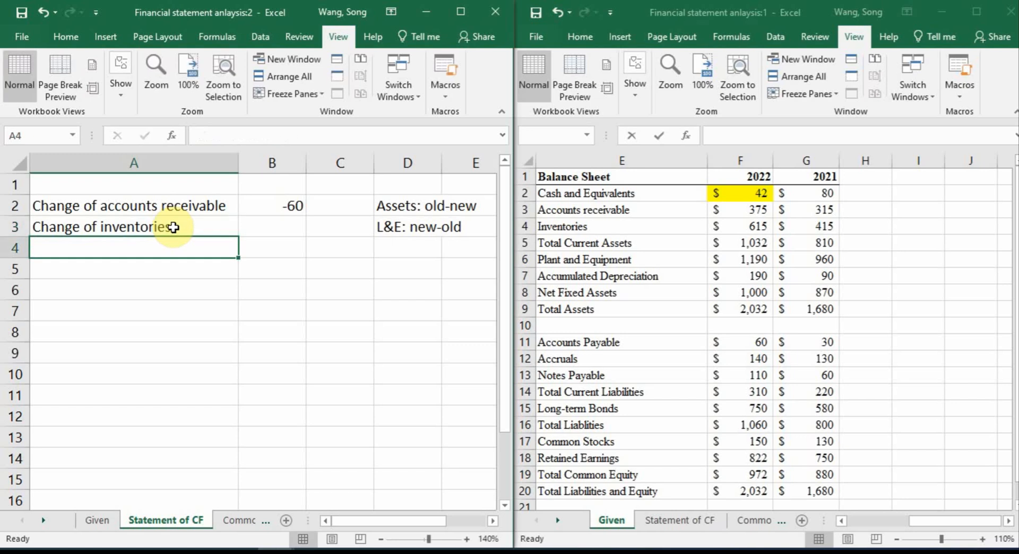
Calculate the change of inventories in B3 as 2021 minus 2022 with =Given!G4-Given!F4
left_click(273, 225)
type("=")
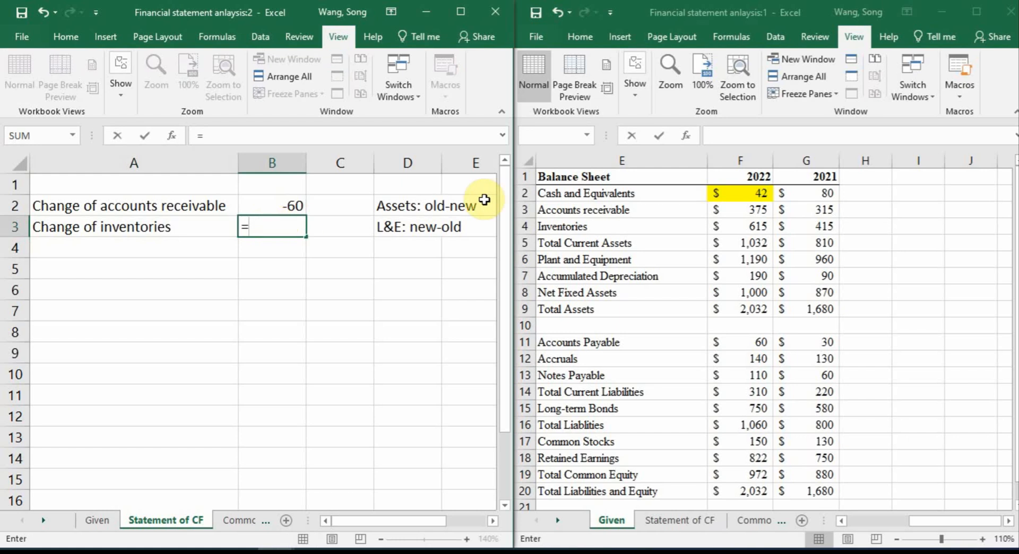
left_click(835, 226)
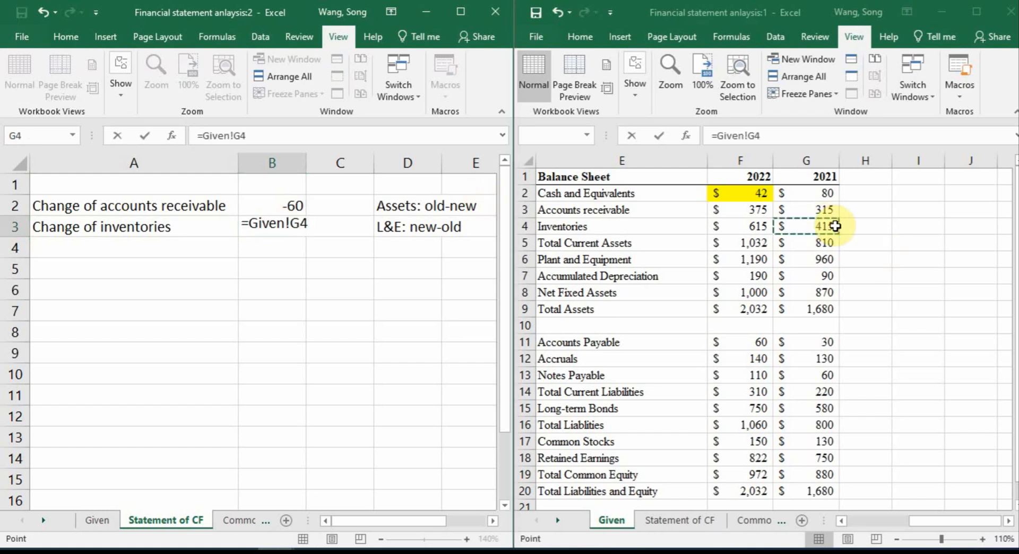
type("-")
left_click(768, 226)
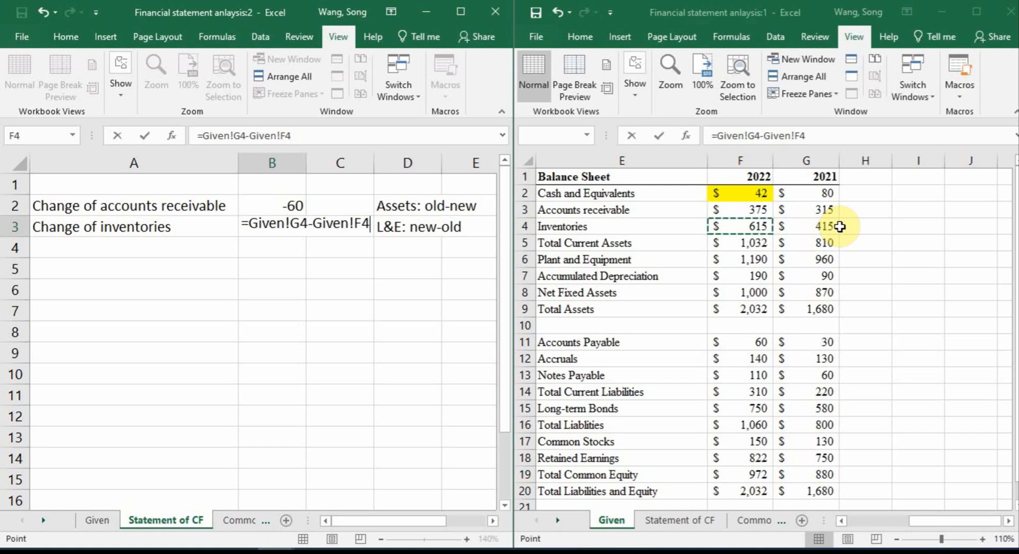
key("Return")
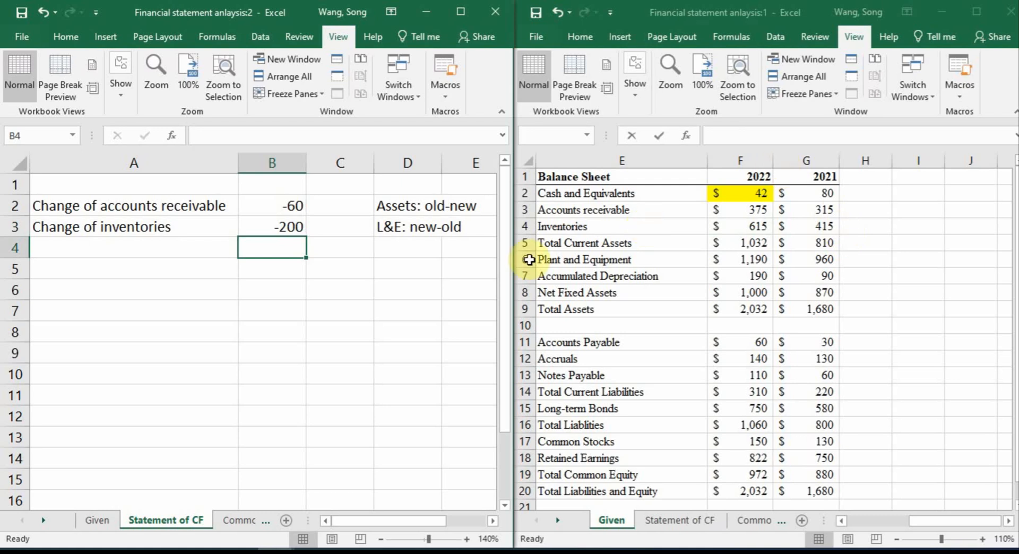
Skip Total Current Assets and enter the label "Change of plant and equip" in A4 of the Statement of CF sheet
left_click(552, 243)
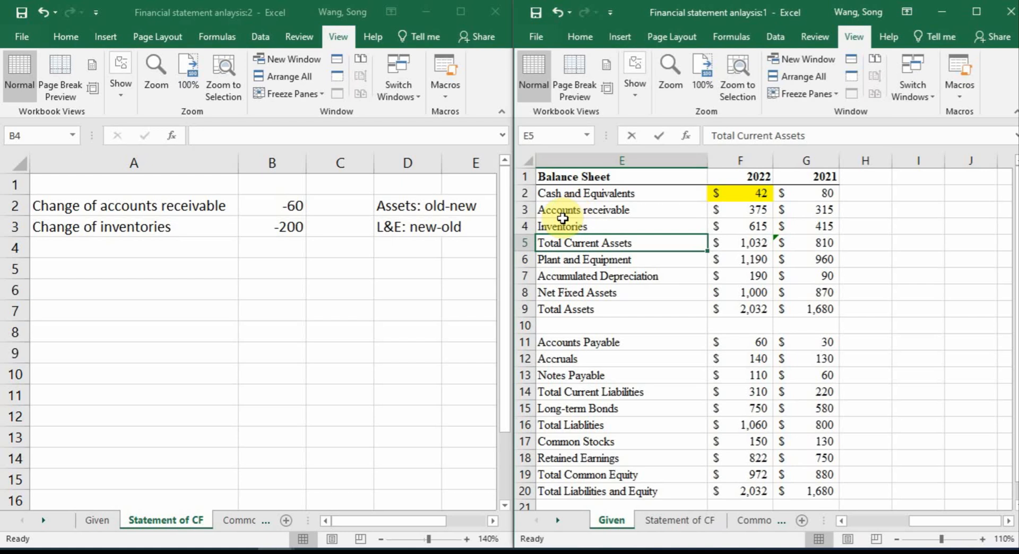
left_click(278, 255)
left_click(165, 251)
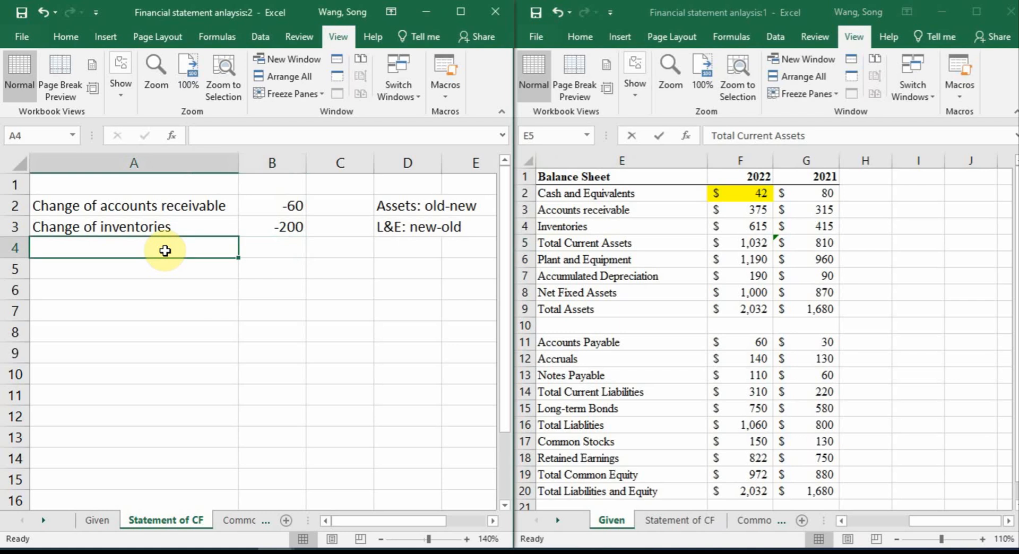
type("Change of ")
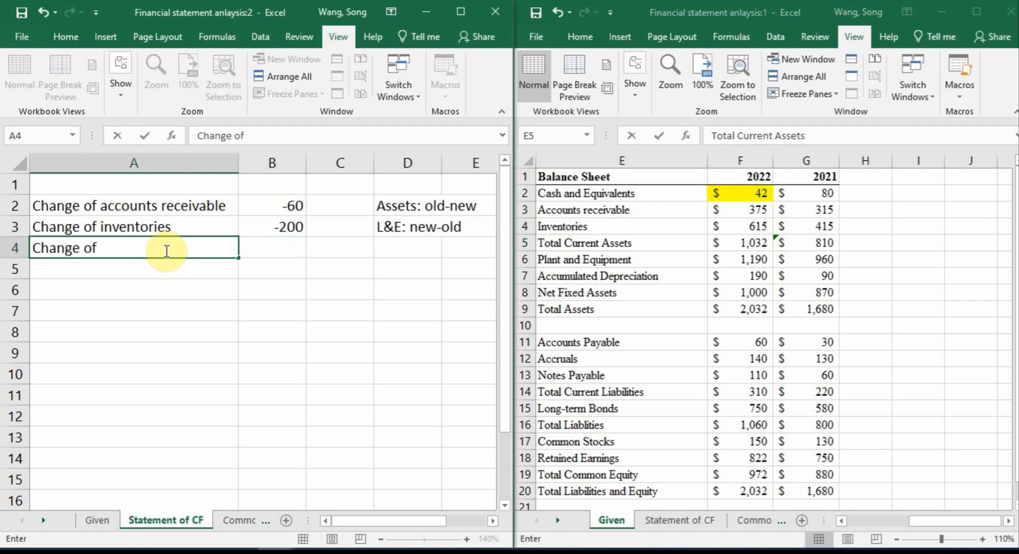
type("plant and q")
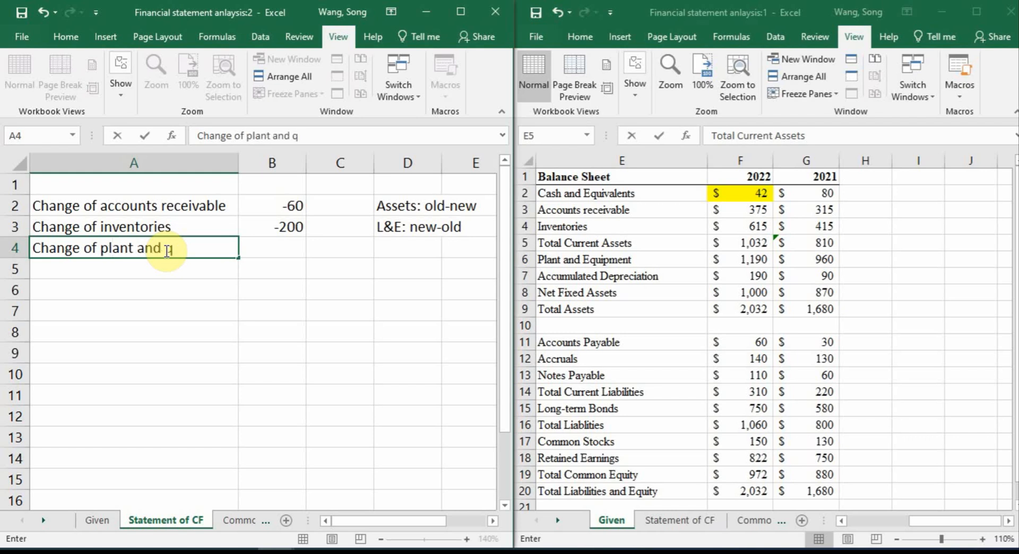
key("BackSpace")
type("equip")
key("Tab")
Calculate the change of plant and equipment in B4 as 2021 minus 2022 with =Given!G6-Given!F6
type("=")
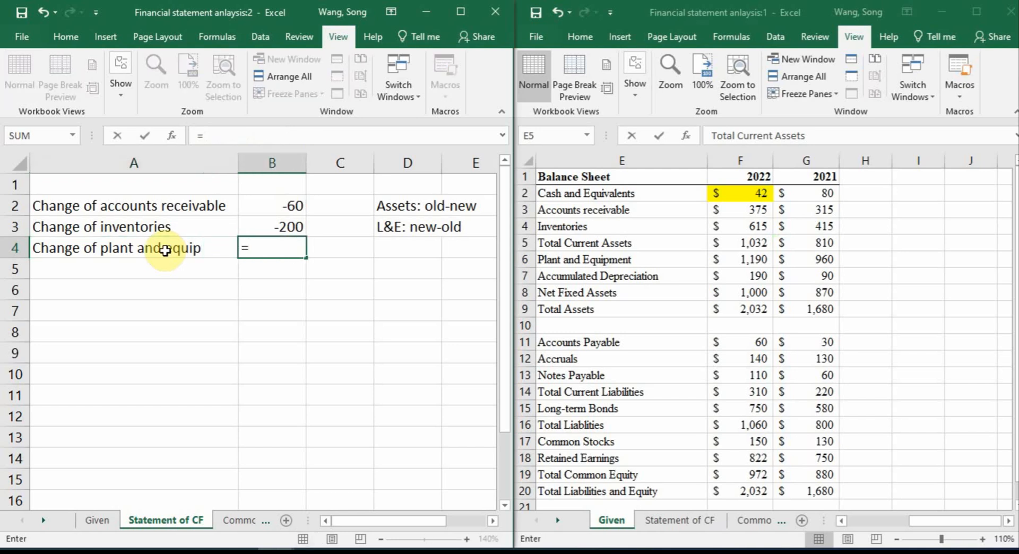
left_click(824, 258)
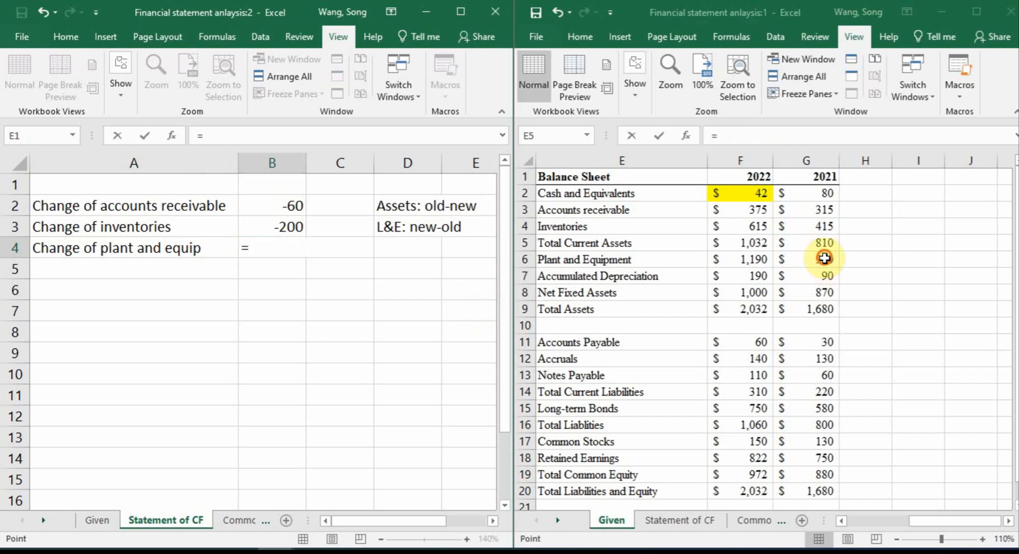
left_click(824, 257)
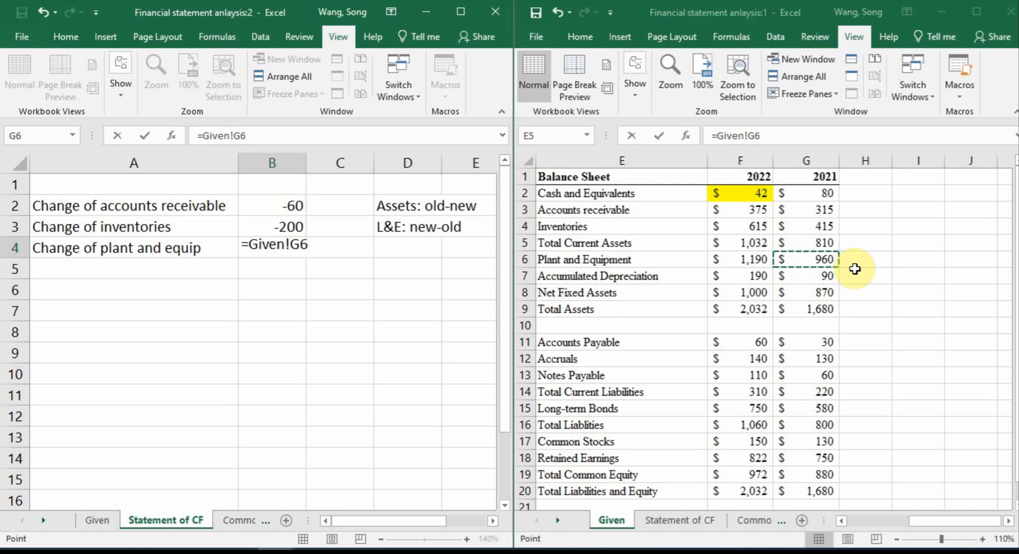
type("-")
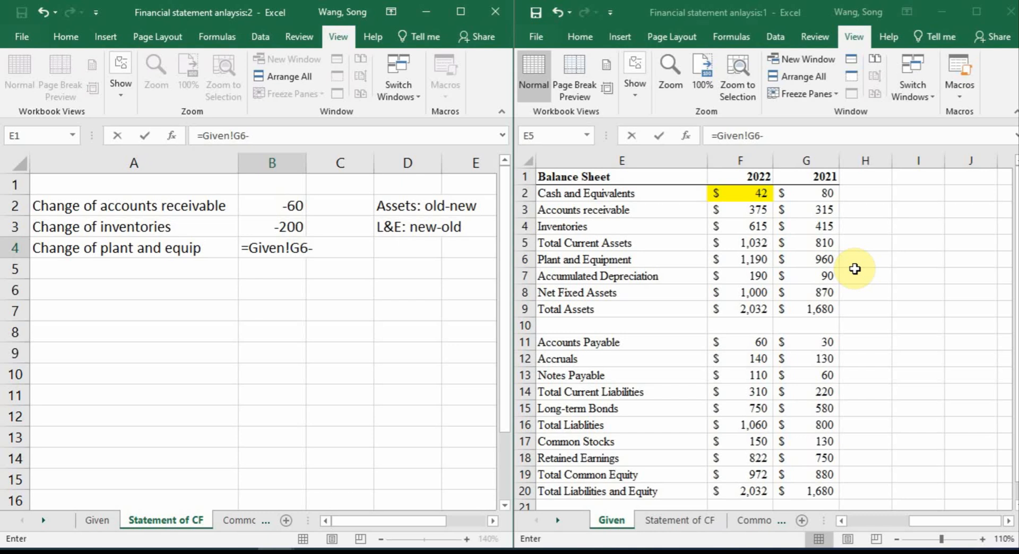
left_click(749, 260)
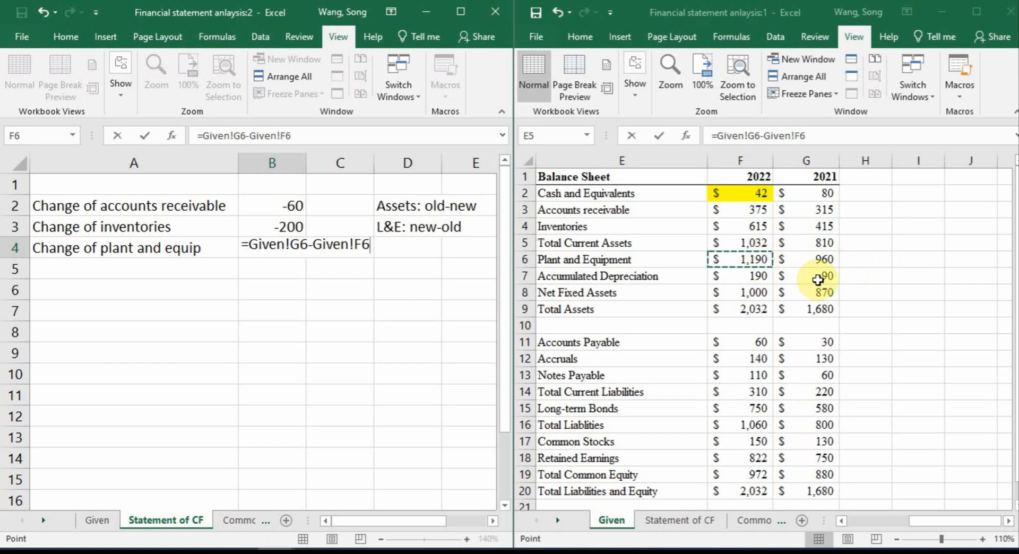
key("Return")
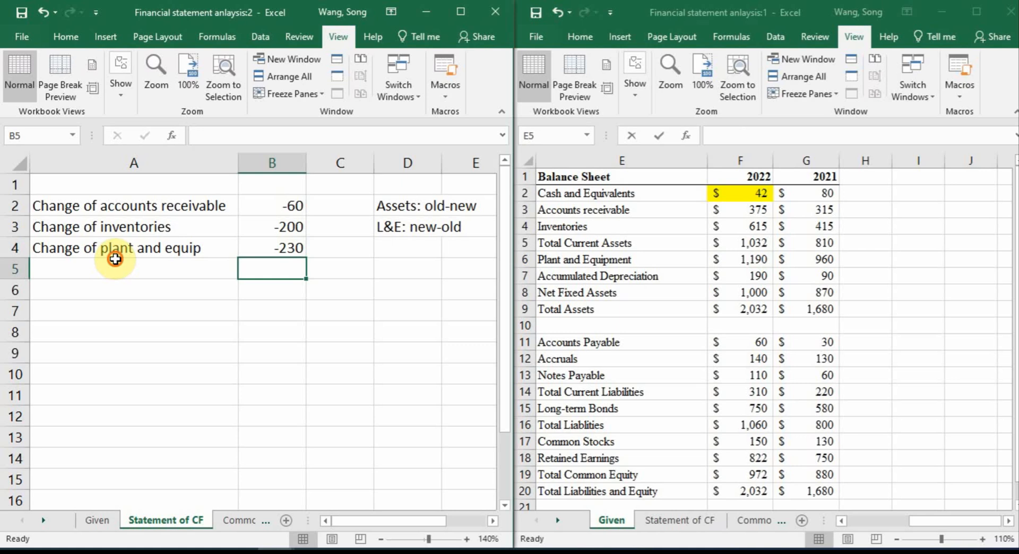
Enter the label "Change of AccDep" in A5 of the Statement of CF sheet
left_click(115, 259)
type("Change of")
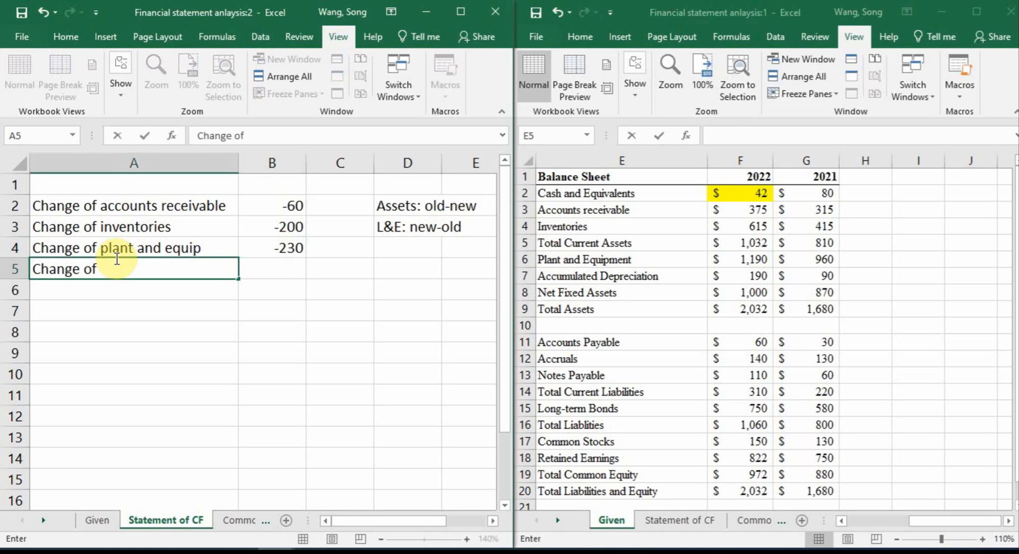
type(" Accu")
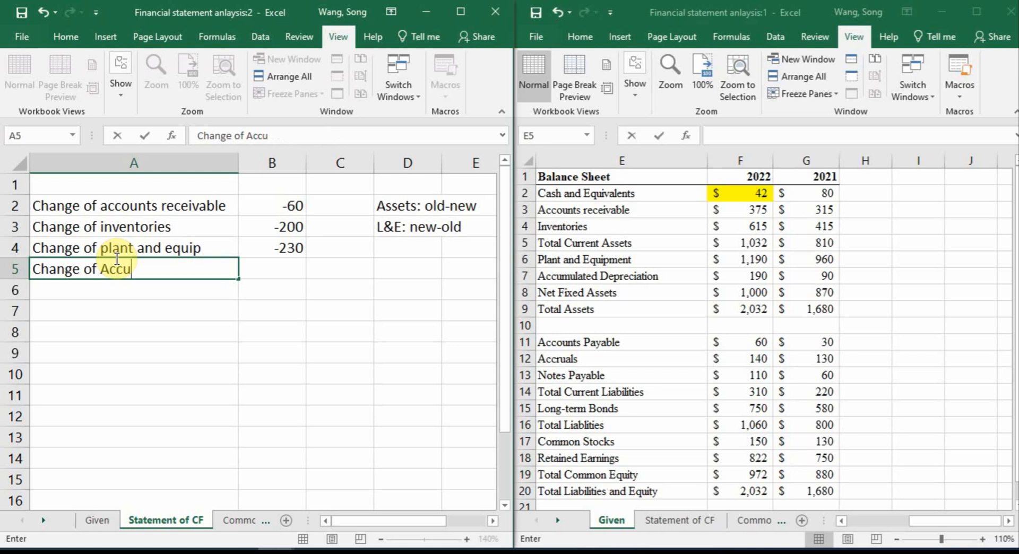
key("BackSpace")
type("Dep")
key("Tab")
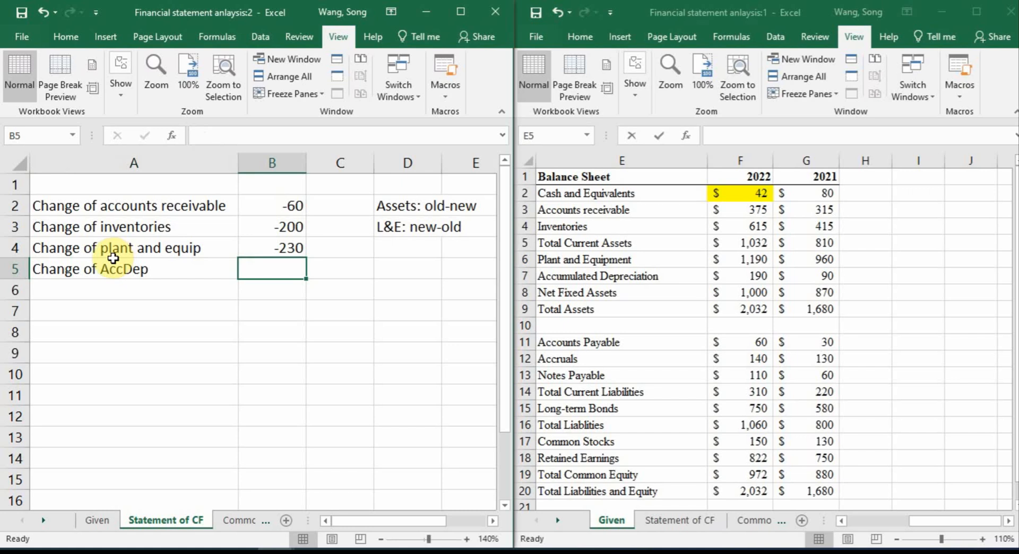
Calculate the change of accumulated depreciation in B5 as 2022 minus 2021 with =Given!F7-Given!G7
type("=")
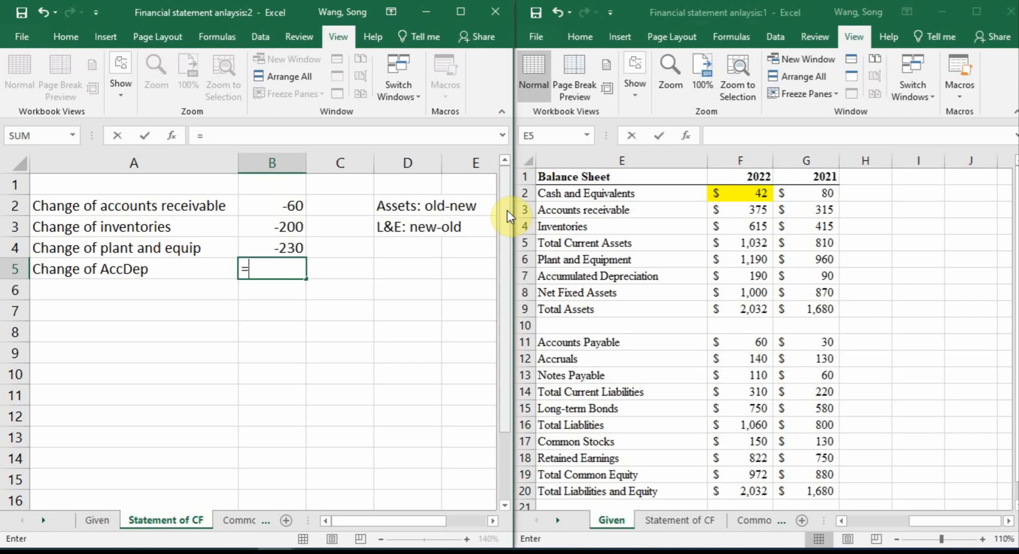
left_click(753, 275)
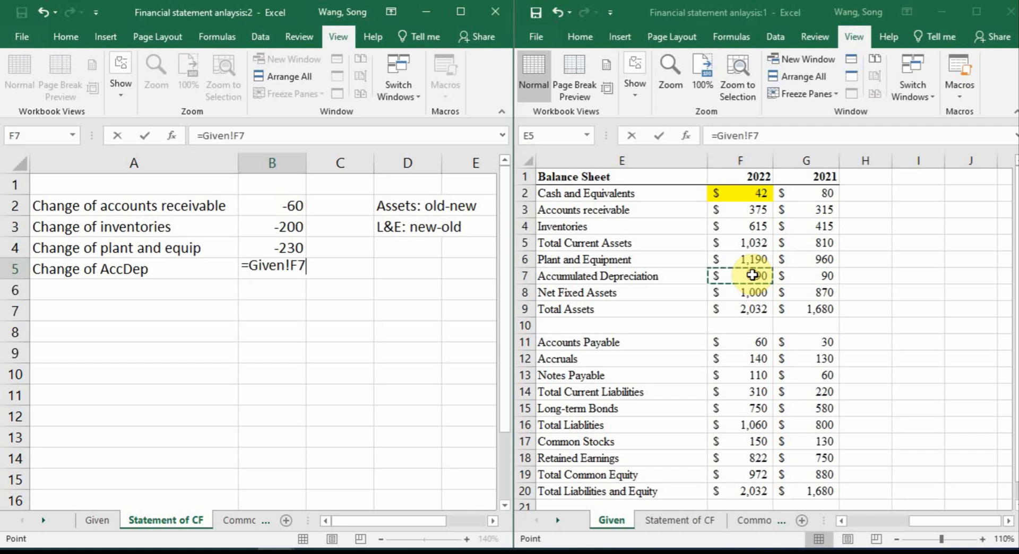
type("-")
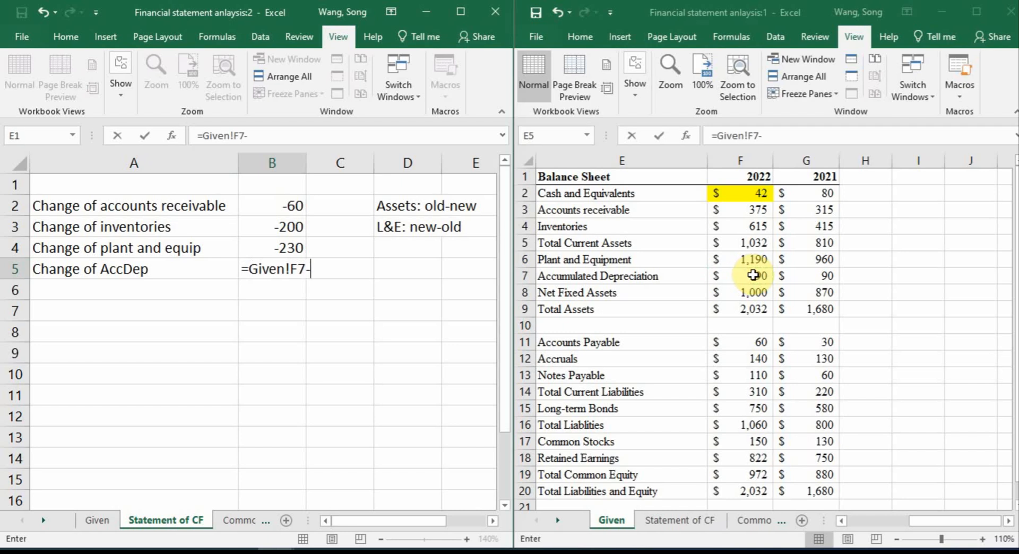
left_click(810, 274)
key("Return")
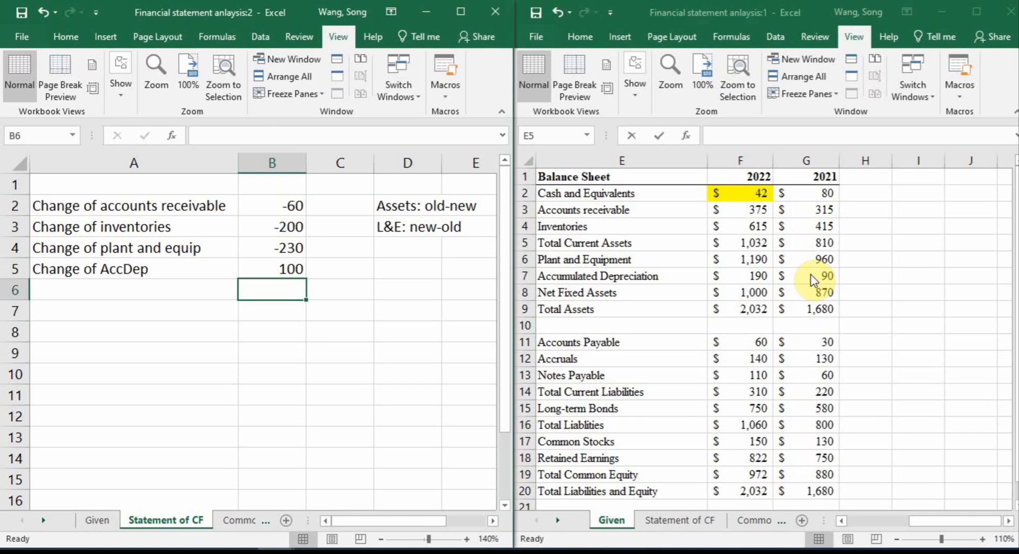
Extend the note in D3 to read "L&E&AccDep: new-old"
left_click(398, 227)
double_click(398, 227)
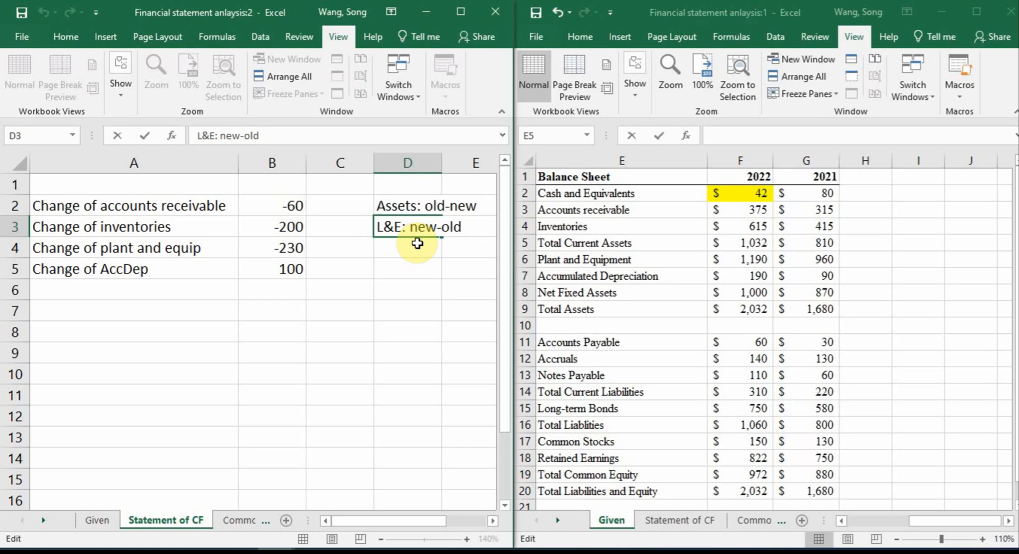
type("&Acc")
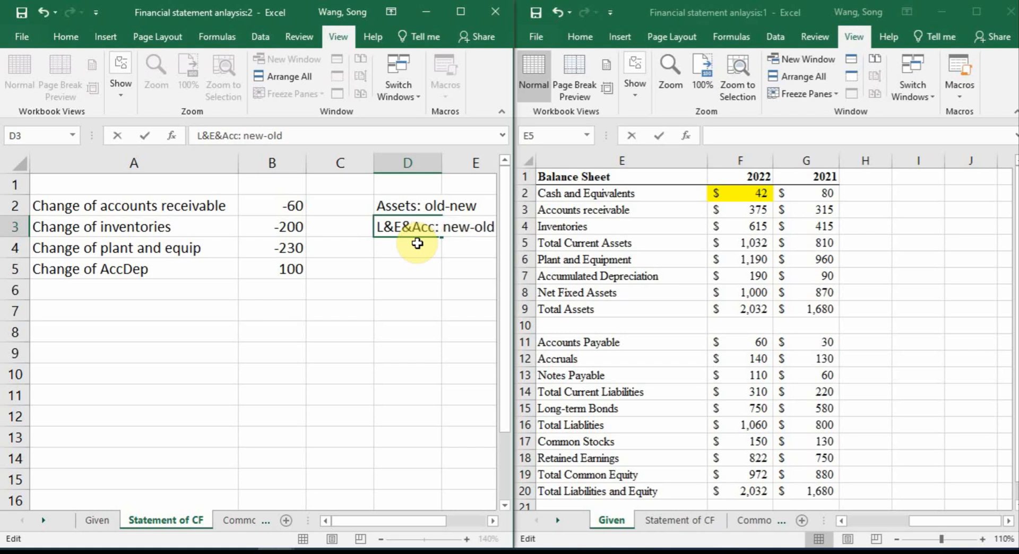
type("Dep")
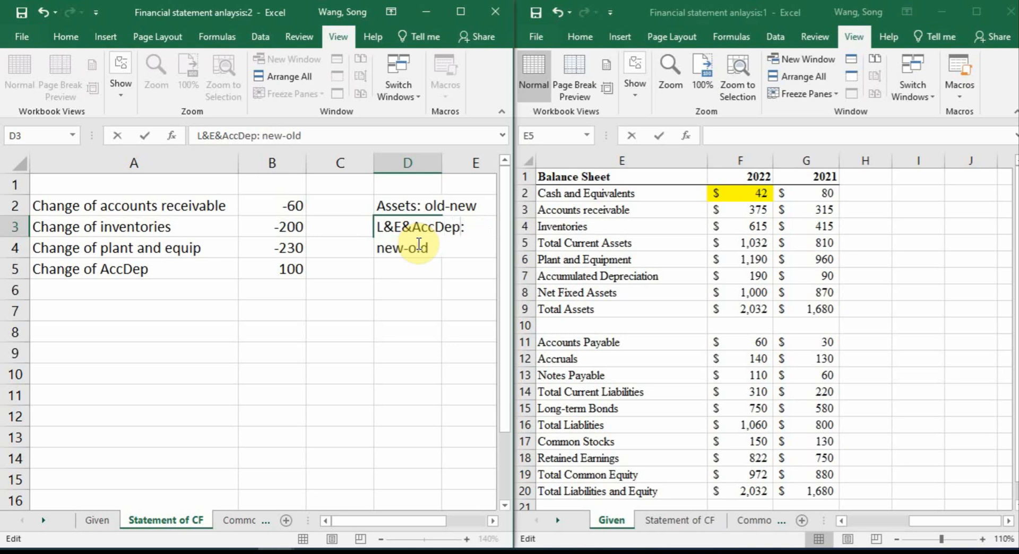
key("Return")
key("Return")
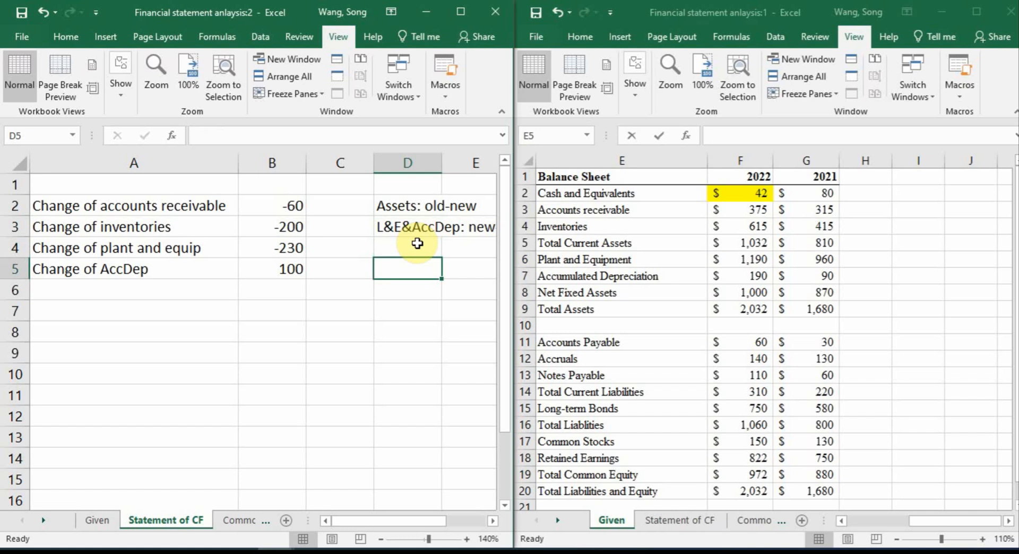
left_click(381, 538)
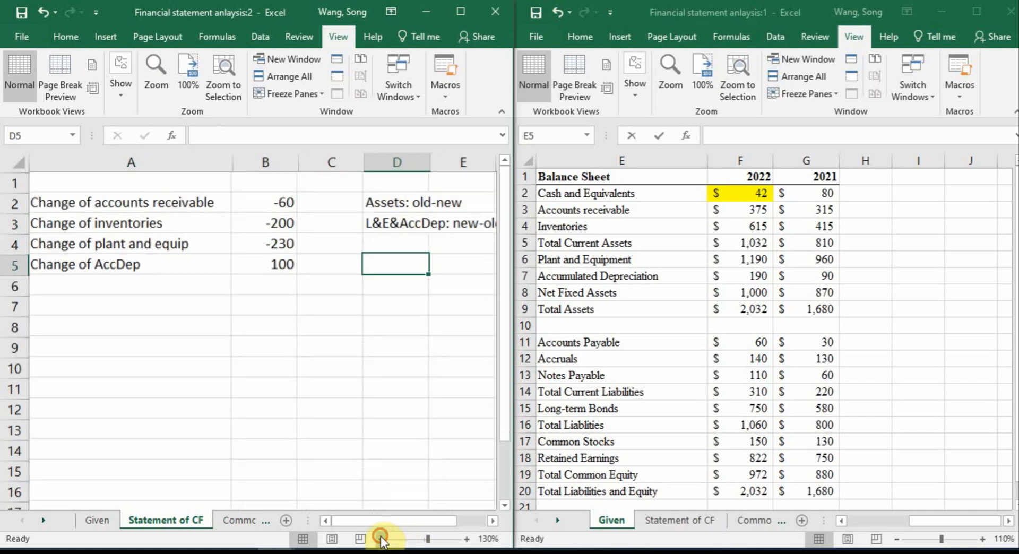
Examine Net Fixed Assets with its two component rows, Total Assets and Accounts Payable on the Given sheet's balance sheet
left_click(122, 285)
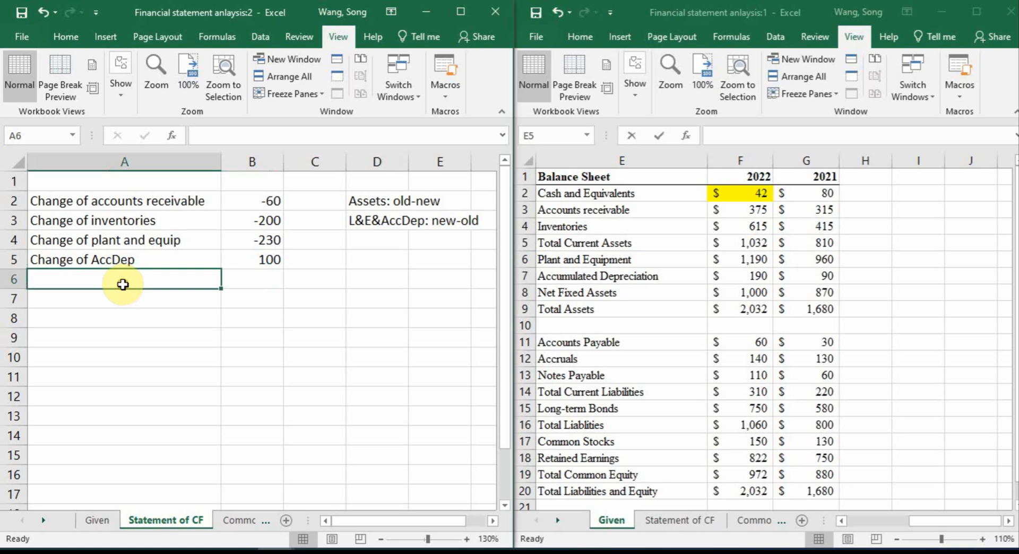
left_click(631, 293)
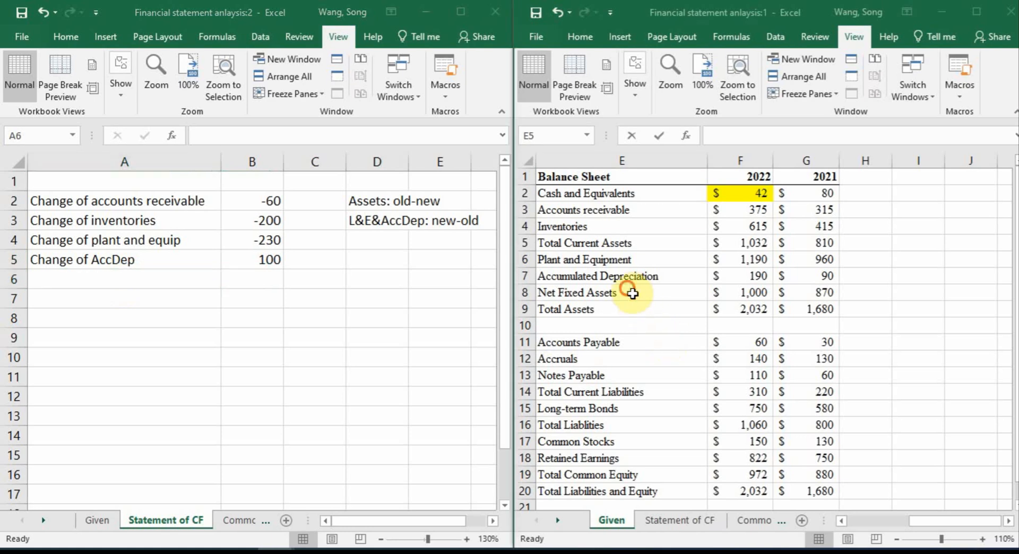
key("Down")
key("Down")
key("Down")
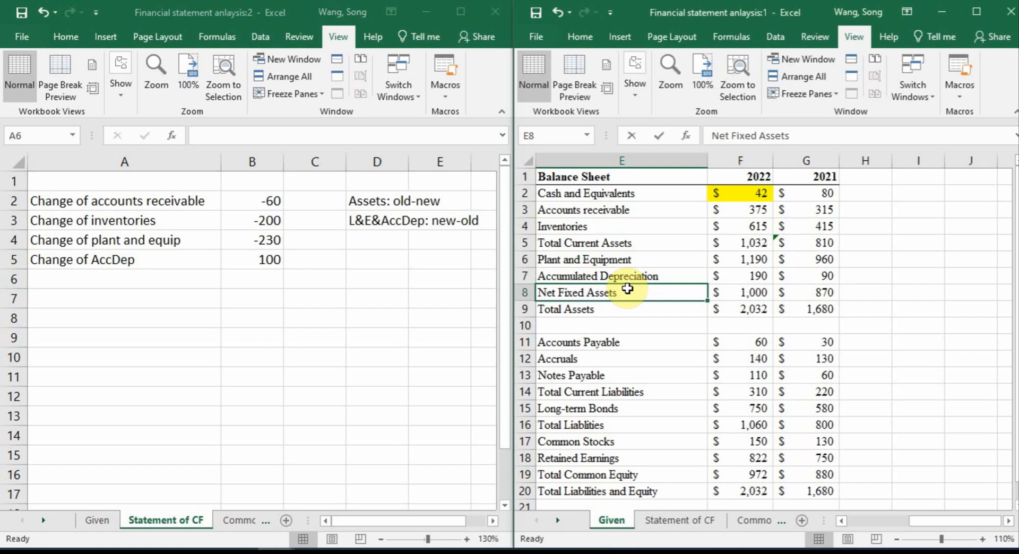
left_click_drag(619, 259, 610, 274)
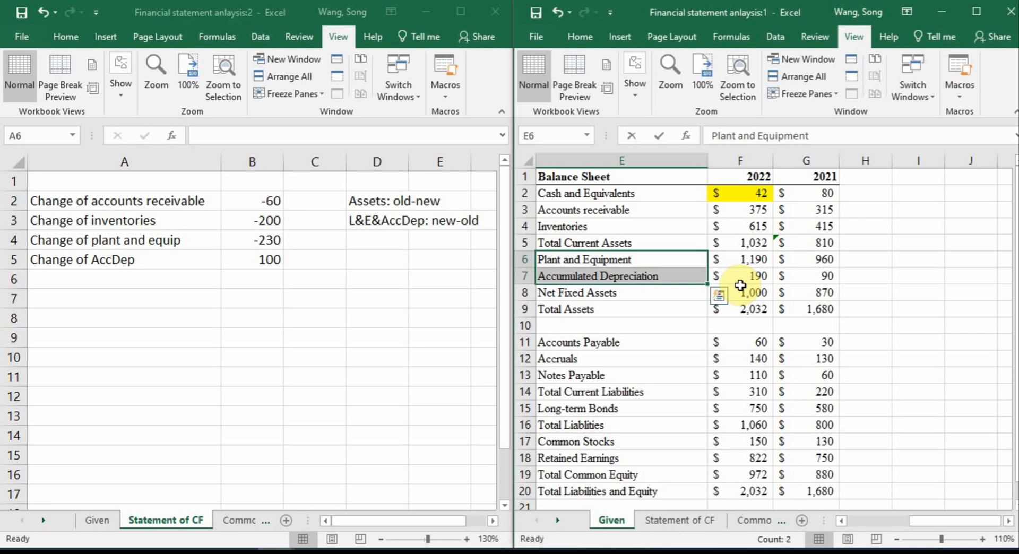
left_click(579, 309)
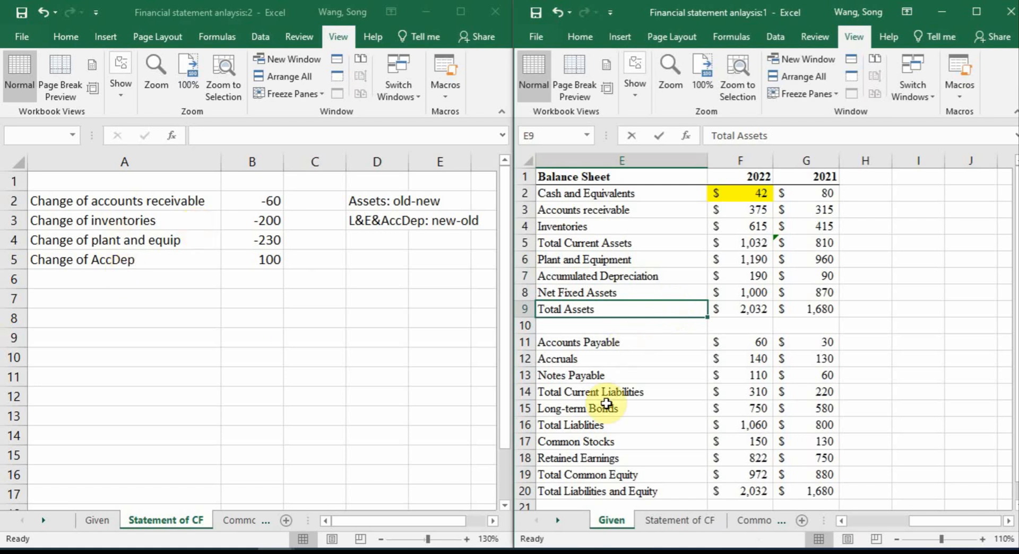
left_click(579, 342)
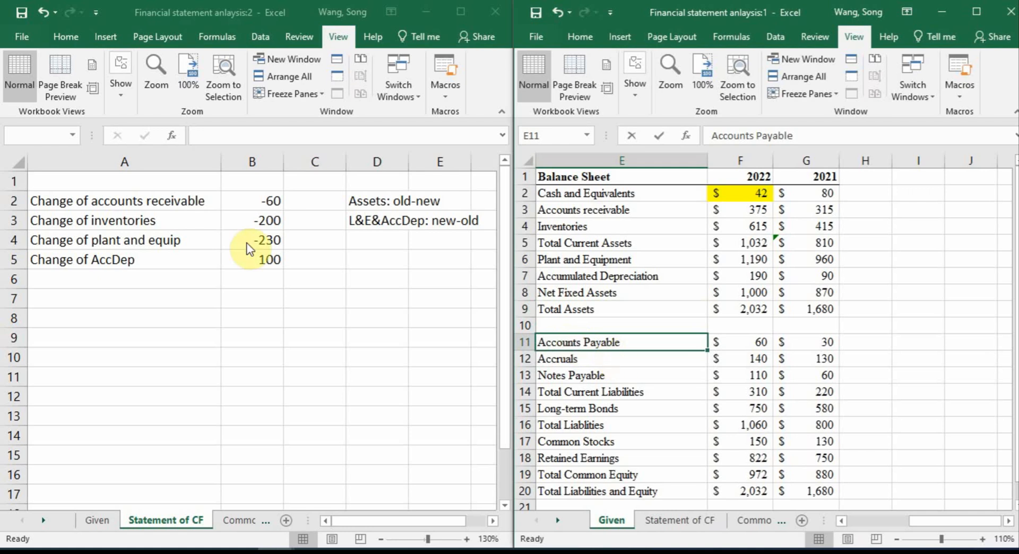
Enter the label "Change of accounts payable" in A6 of the Statement of CF sheet
left_click(117, 276)
type("Change of a")
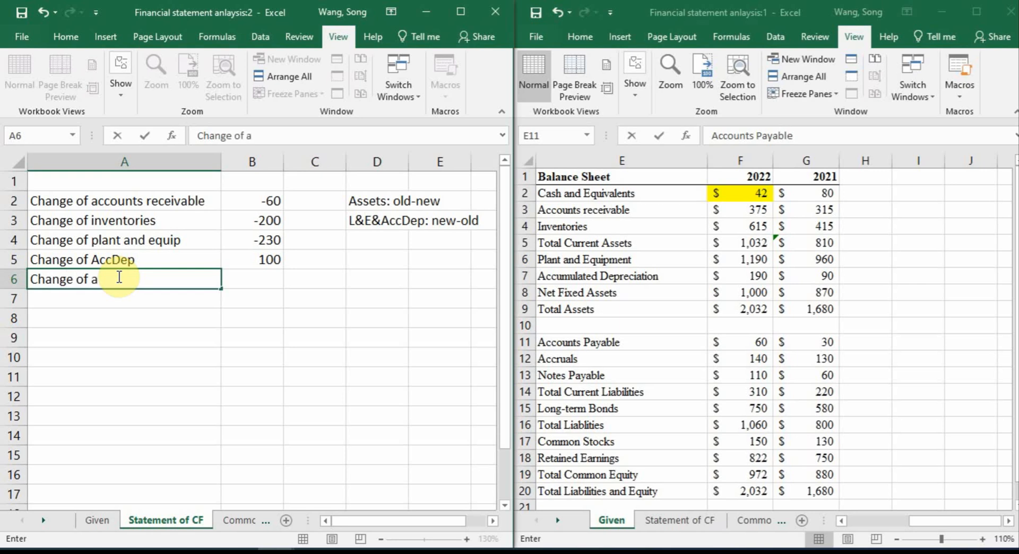
type("ccurnts payabl")
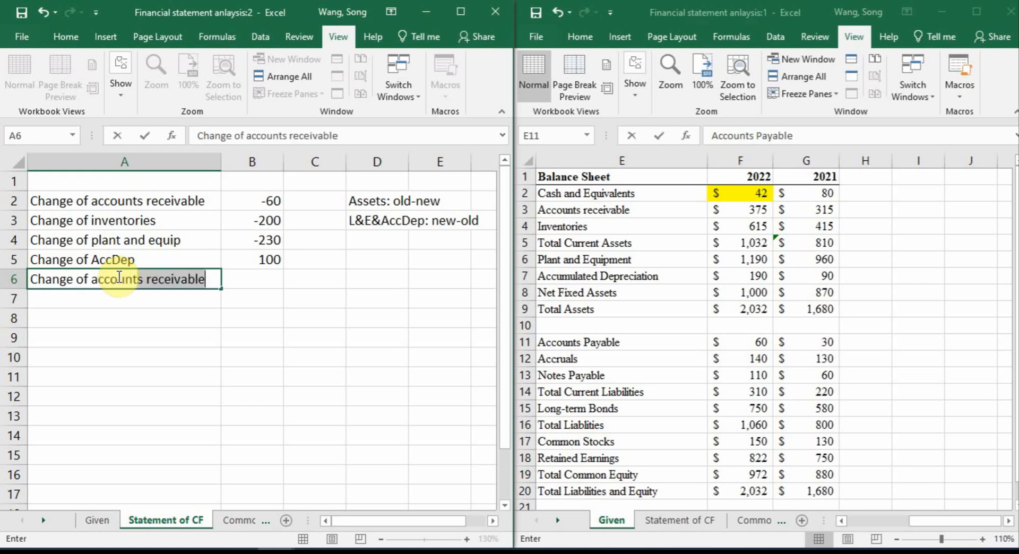
type("e")
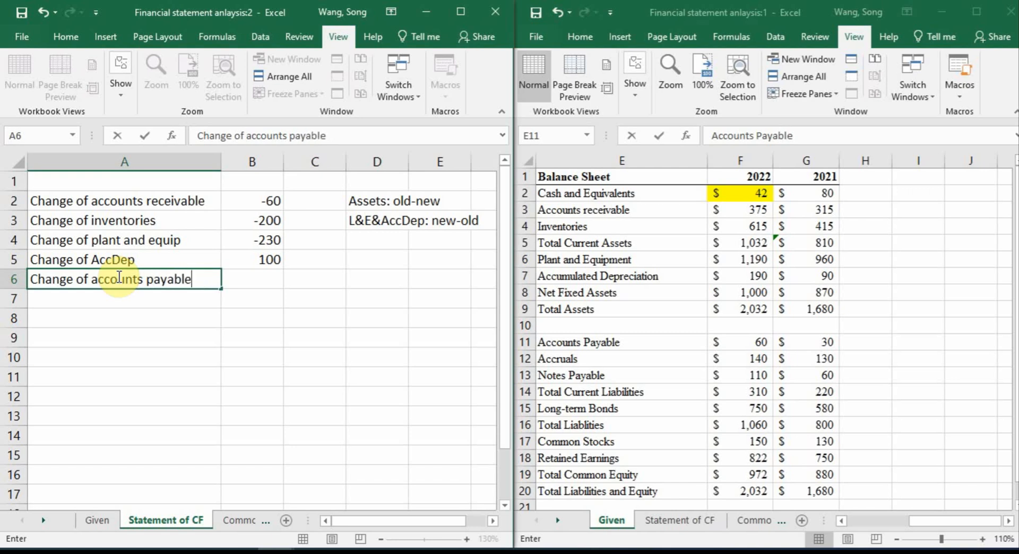
key("Return")
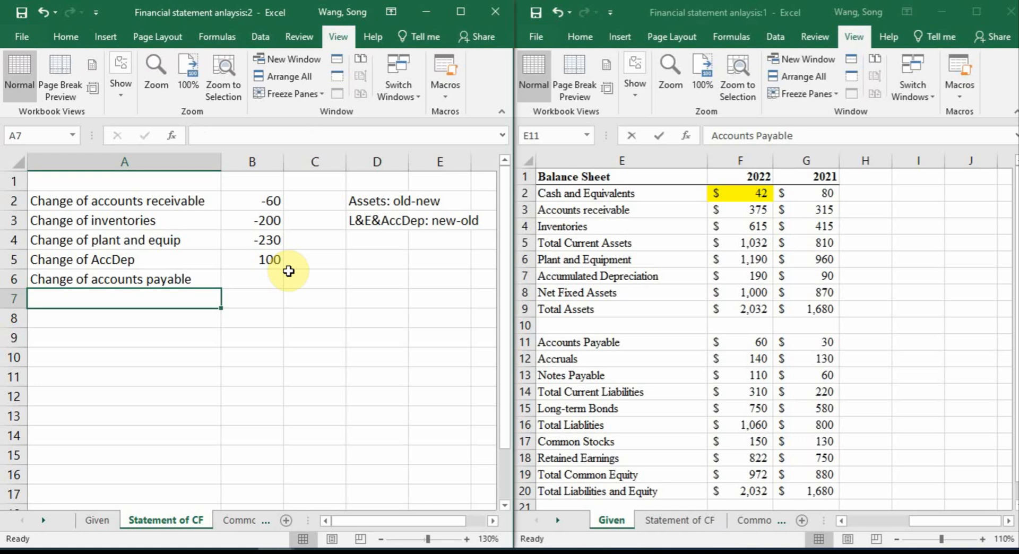
Calculate the change of accounts payable in B6 as 2022 minus 2021 with =Given!F11-Given!G11
left_click(247, 273)
type("=")
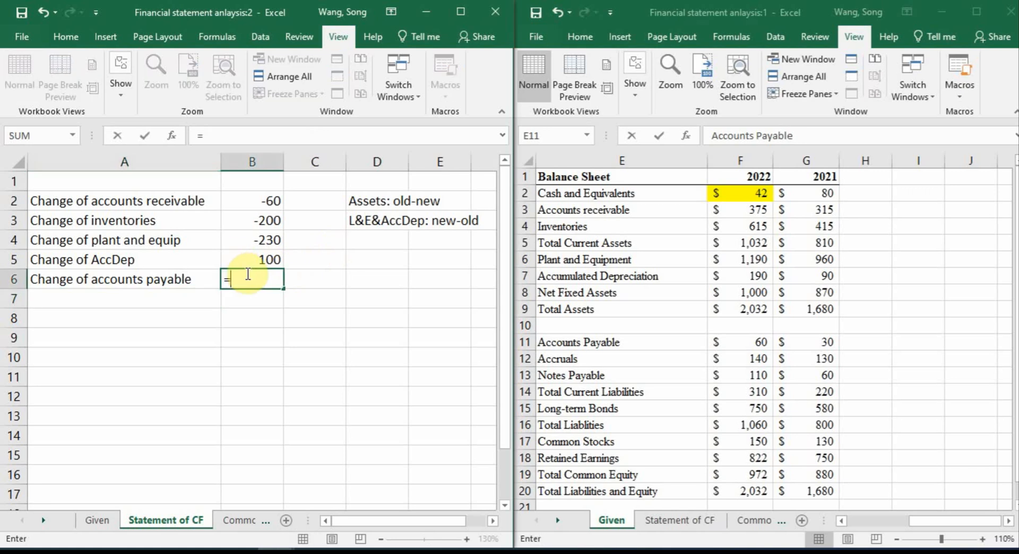
left_click(757, 342)
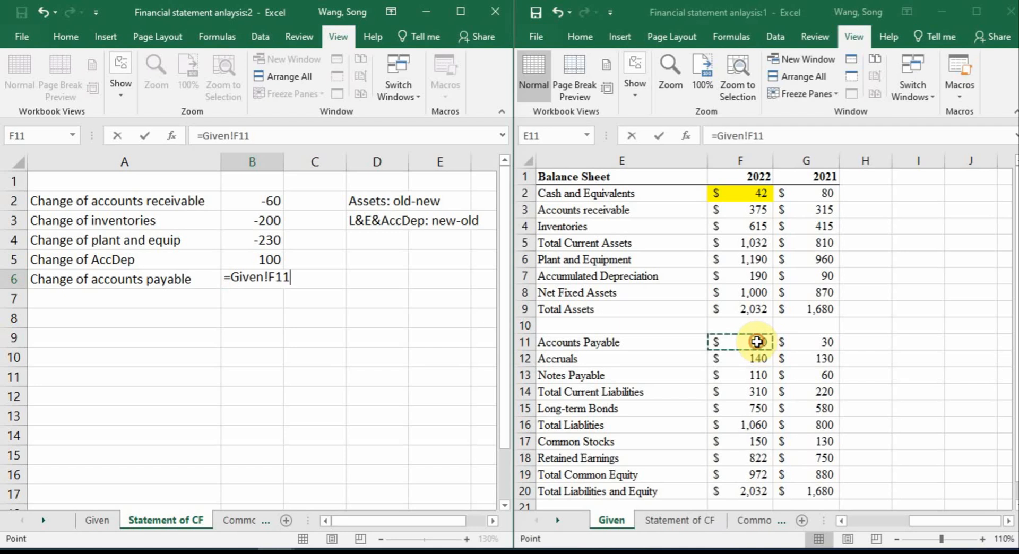
type("-")
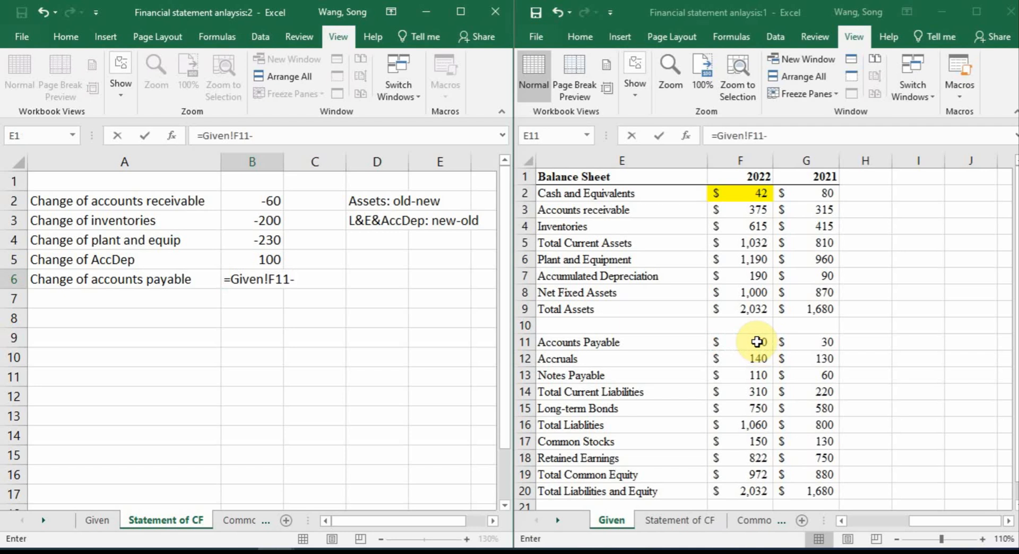
left_click(804, 344)
key("Return")
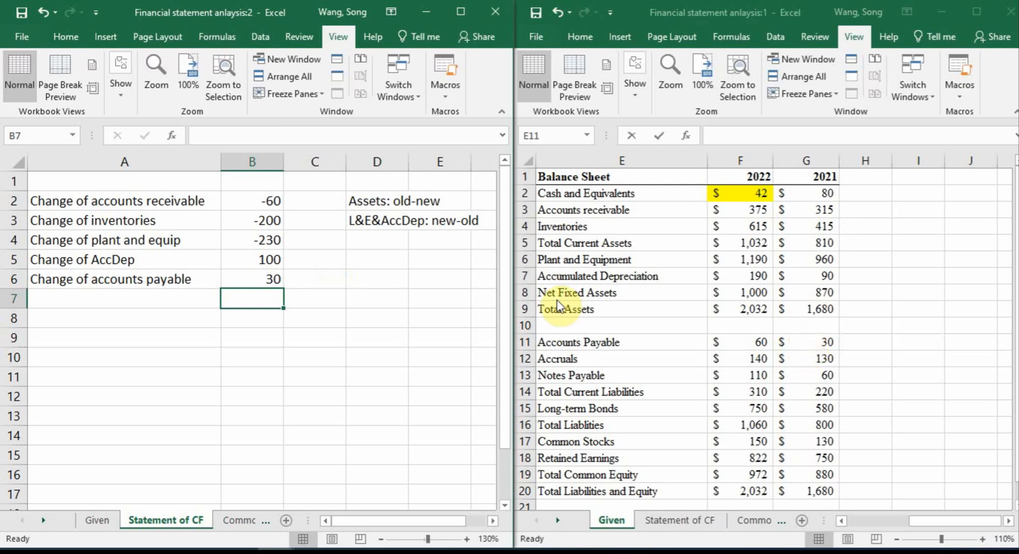
Enter the label "Change of accurals" in A7 of the Statement of CF sheet
left_click(193, 287)
left_click(193, 293)
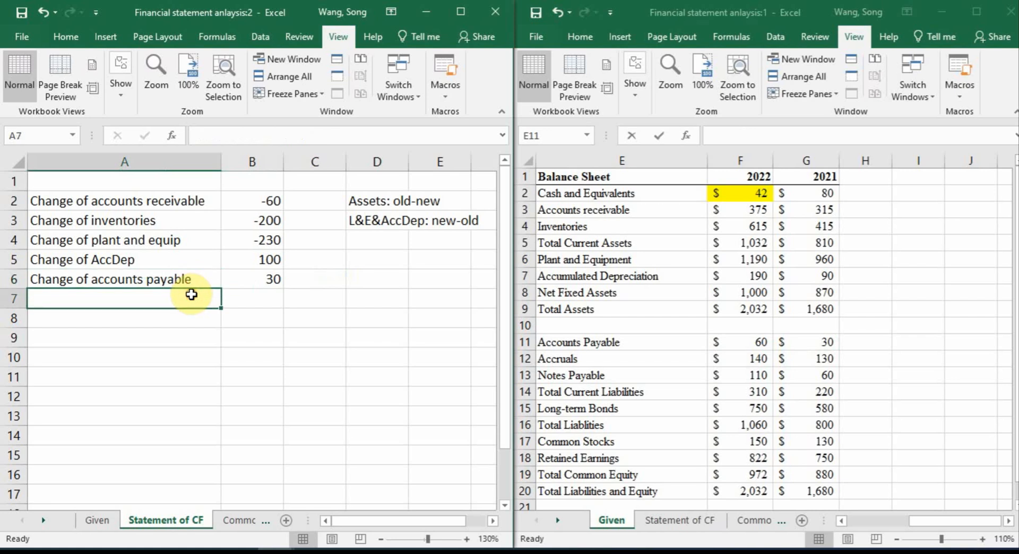
type("Chang")
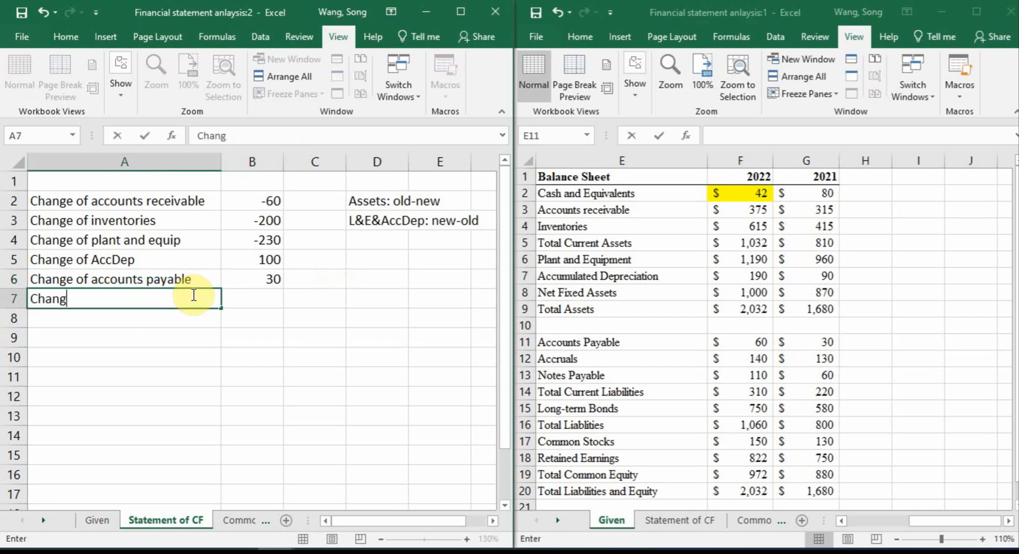
type("e of accu")
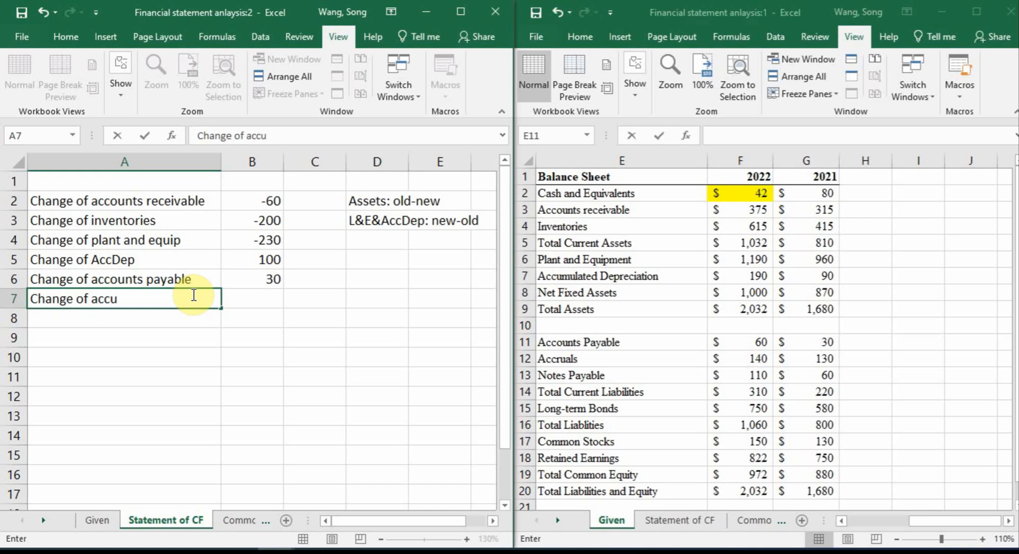
type("rals")
key("Tab")
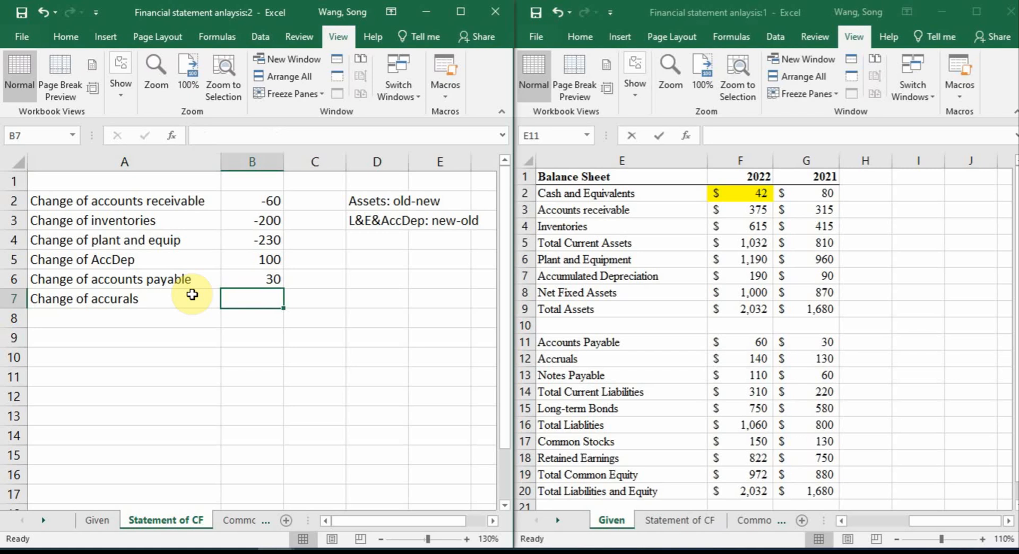
Calculate the change of accruals in B7 as 2022 minus 2021 with =Given!F12-Given!G12
type("=")
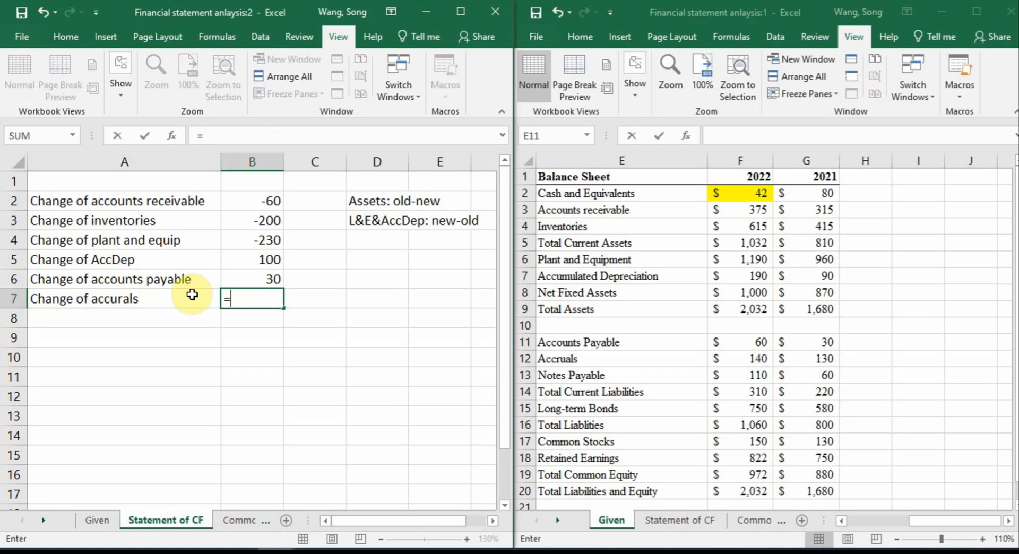
left_click(761, 359)
type("-")
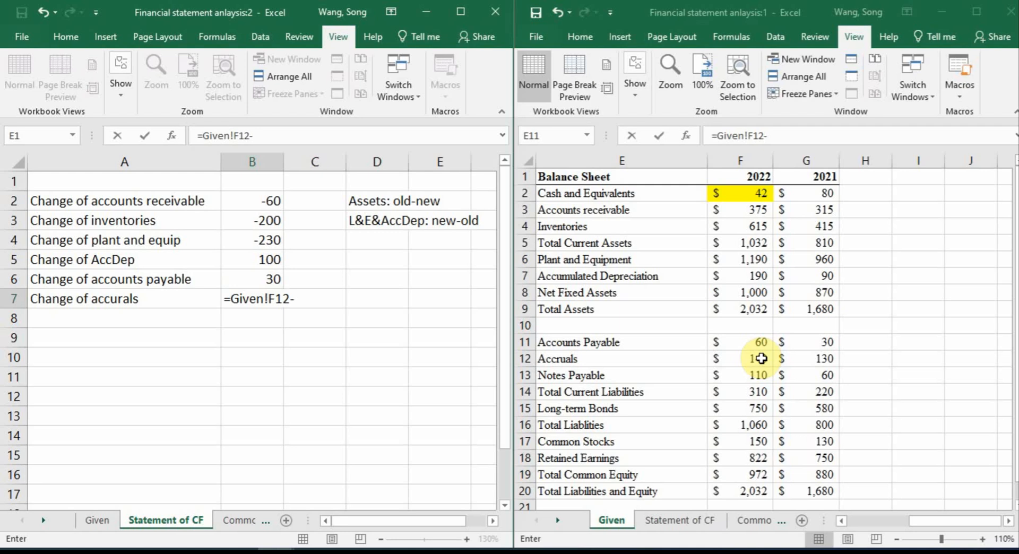
left_click(816, 362)
key("Return")
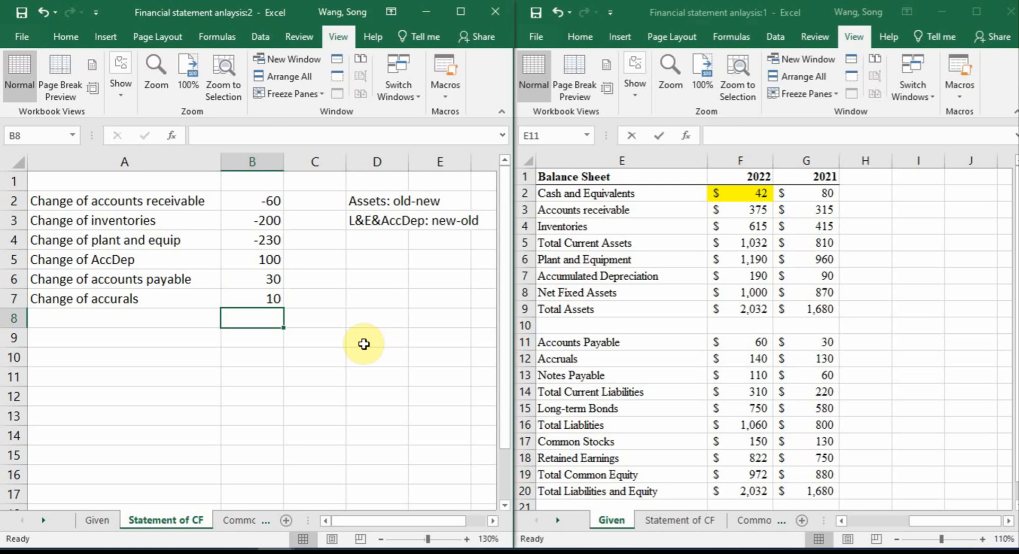
Enter the label "Change of notes payable" in A8 of the Statement of CF sheet
left_click(181, 315)
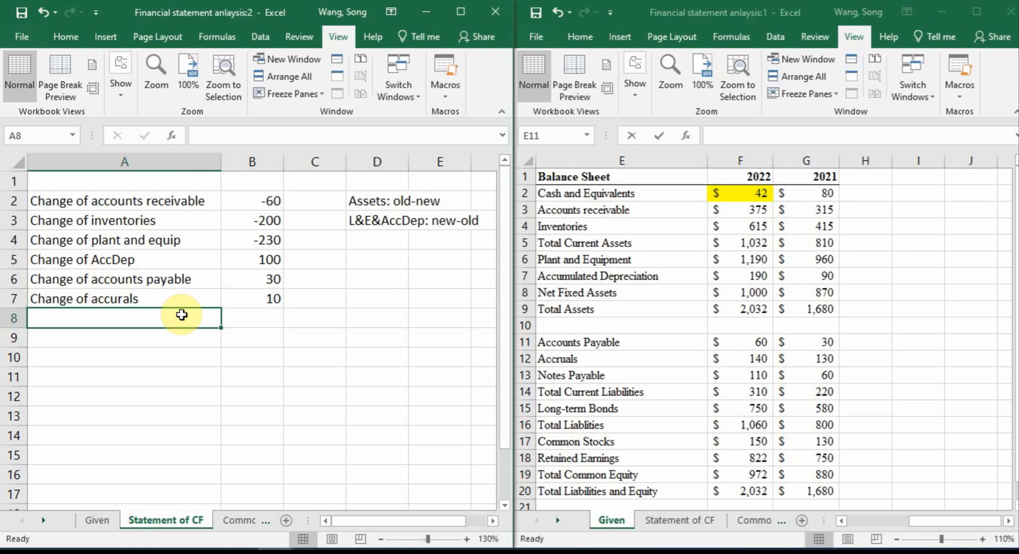
type("C")
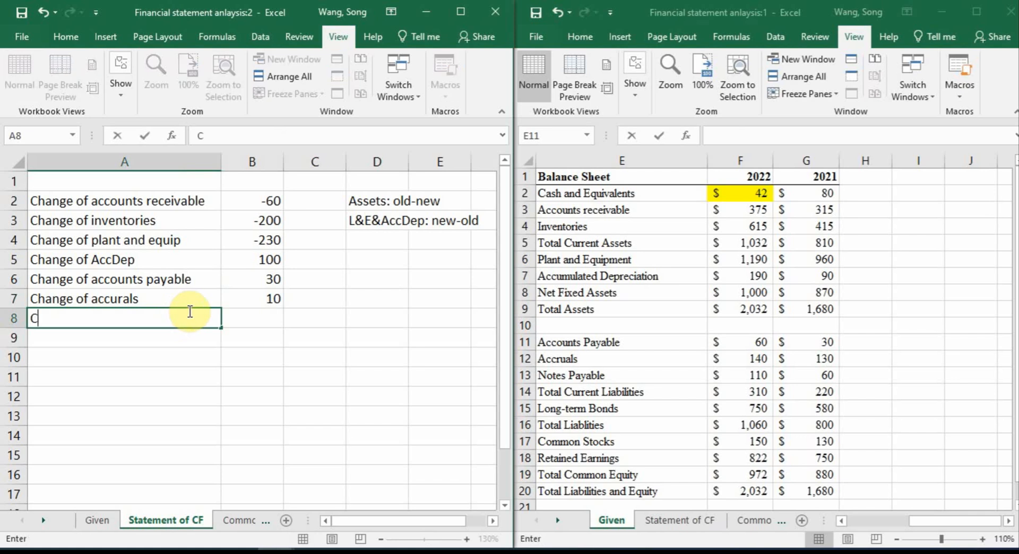
type("hange of note")
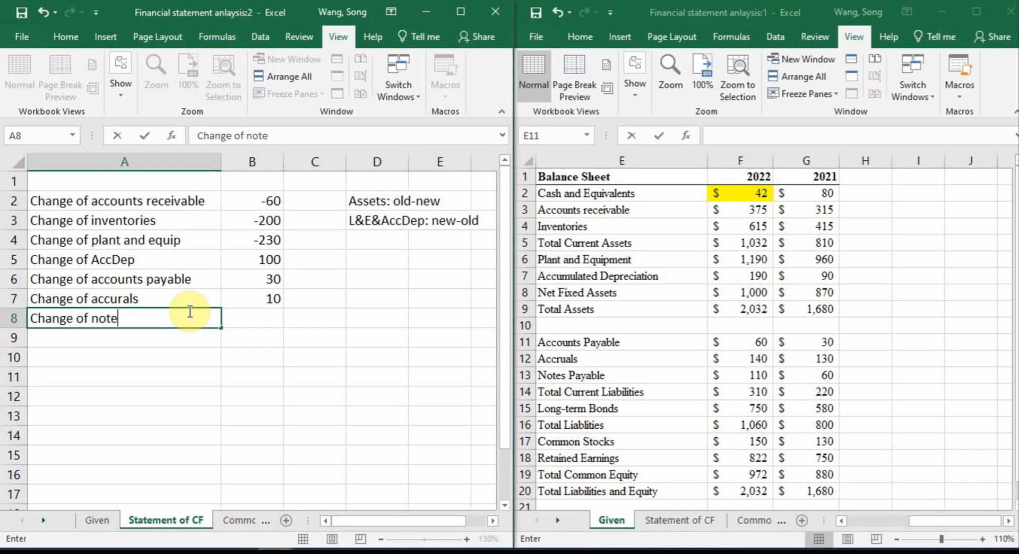
type("s payable")
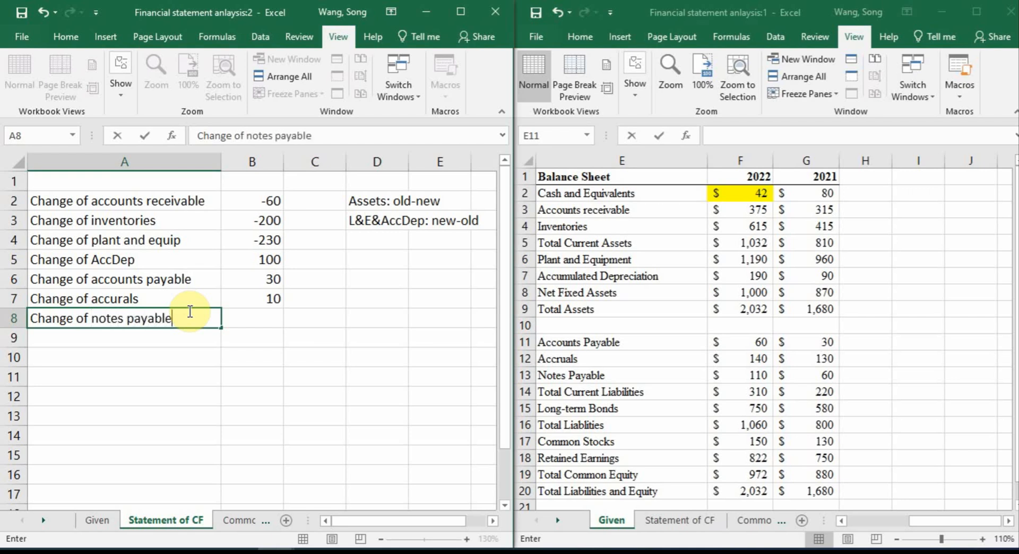
key("Tab")
Calculate the change of notes payable in B8 as 2022 minus 2021 with =Given!F13-Given!G13
type("=")
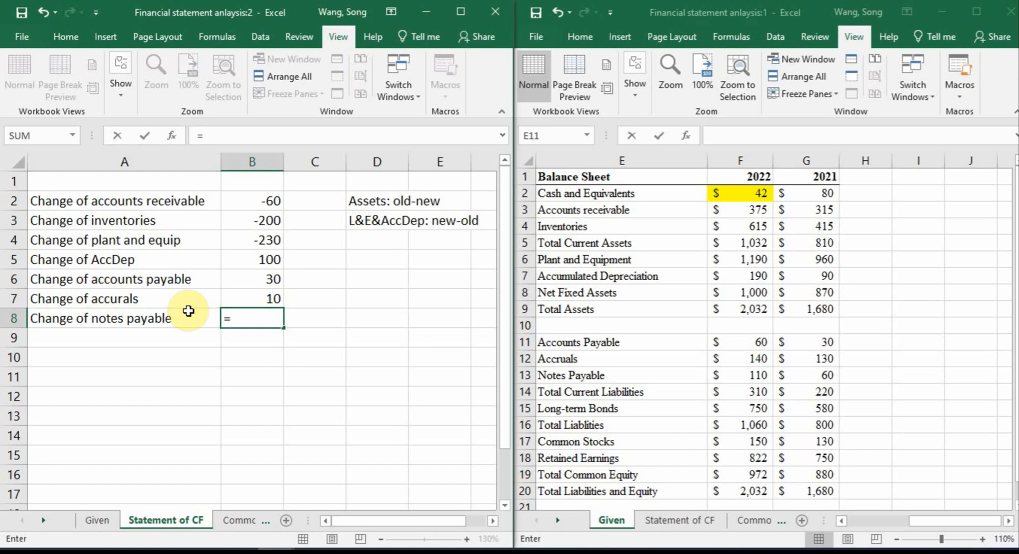
left_click(754, 374)
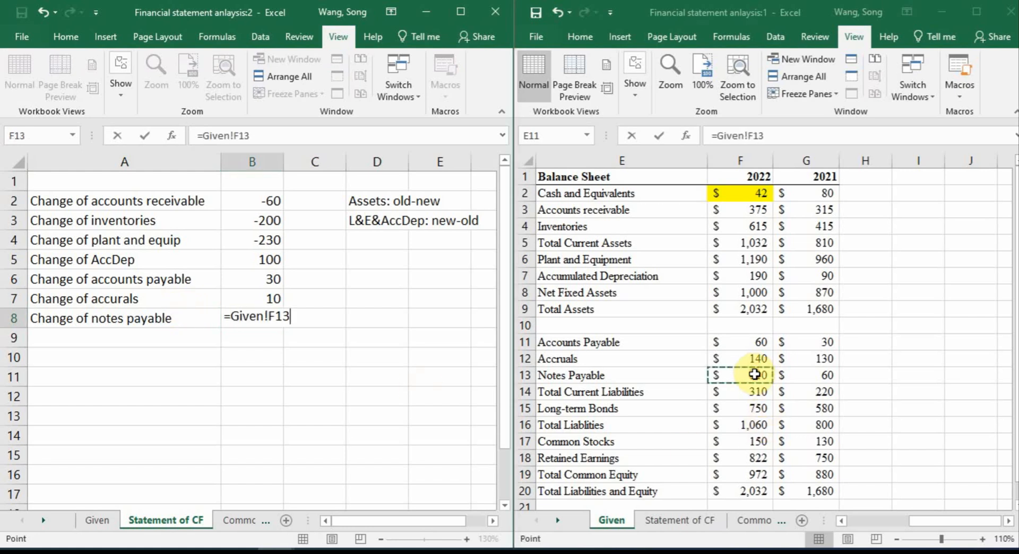
type("-")
left_click(817, 373)
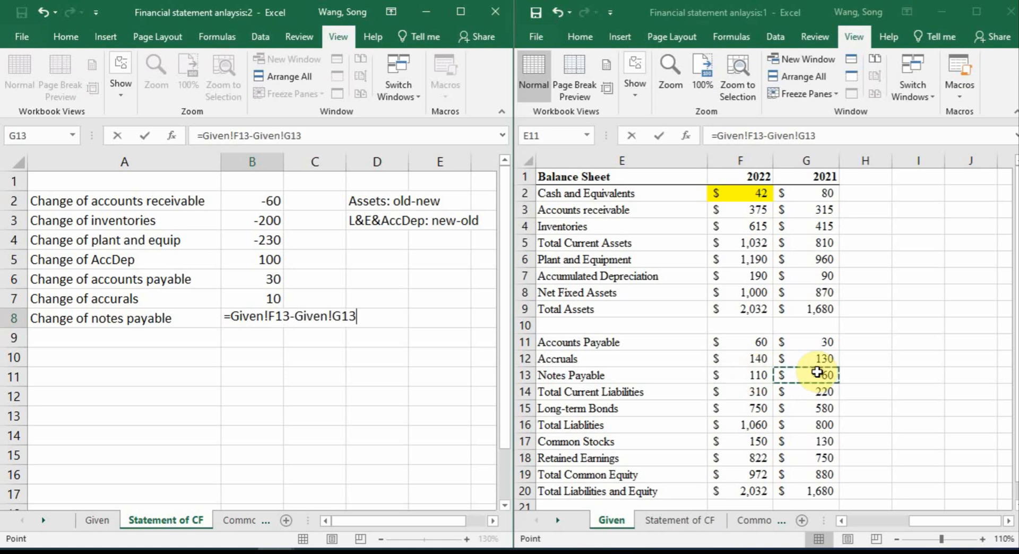
key("Return")
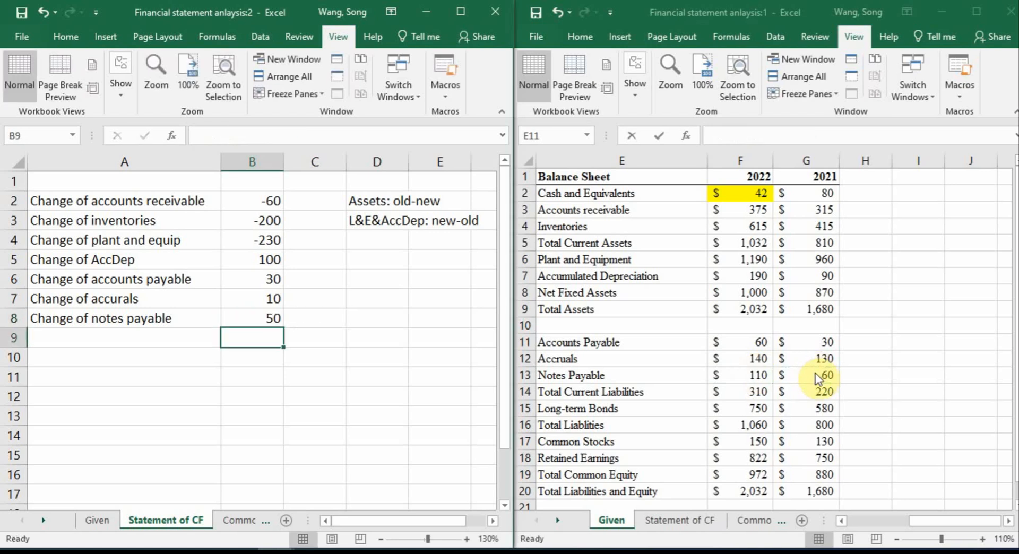
Skip the Total Current Liabilities row and enter the label "Change of long-erm bonds" in A9 of the Statement of CF sheet
left_click(818, 376)
left_click(817, 376)
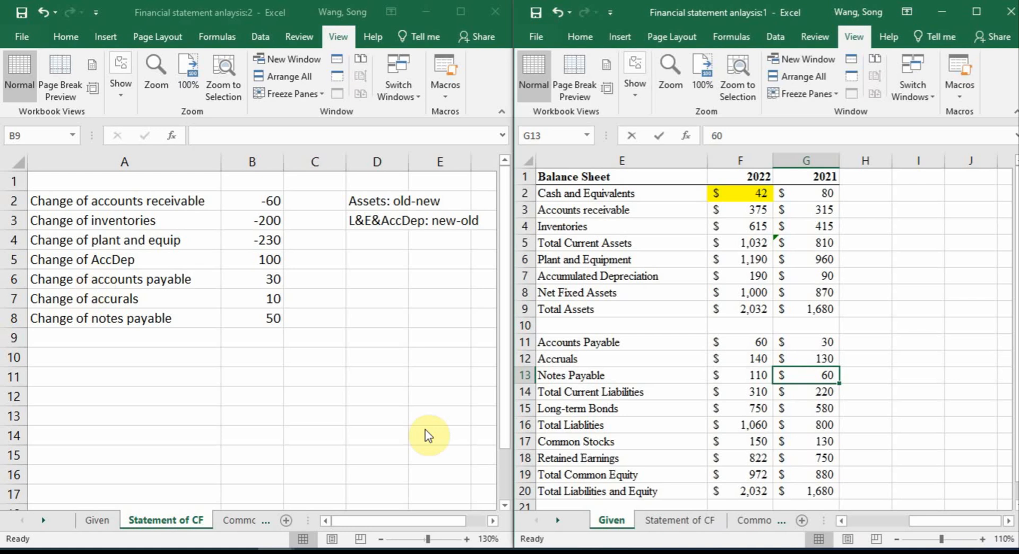
left_click(586, 393)
left_click_drag(659, 394, 764, 397)
key("Escape")
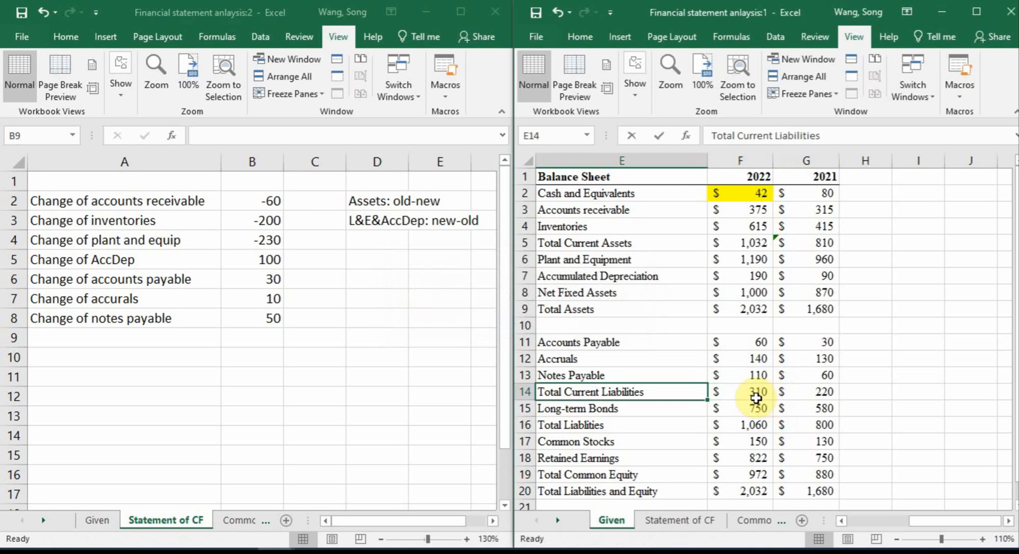
left_click(136, 331)
left_click(143, 339)
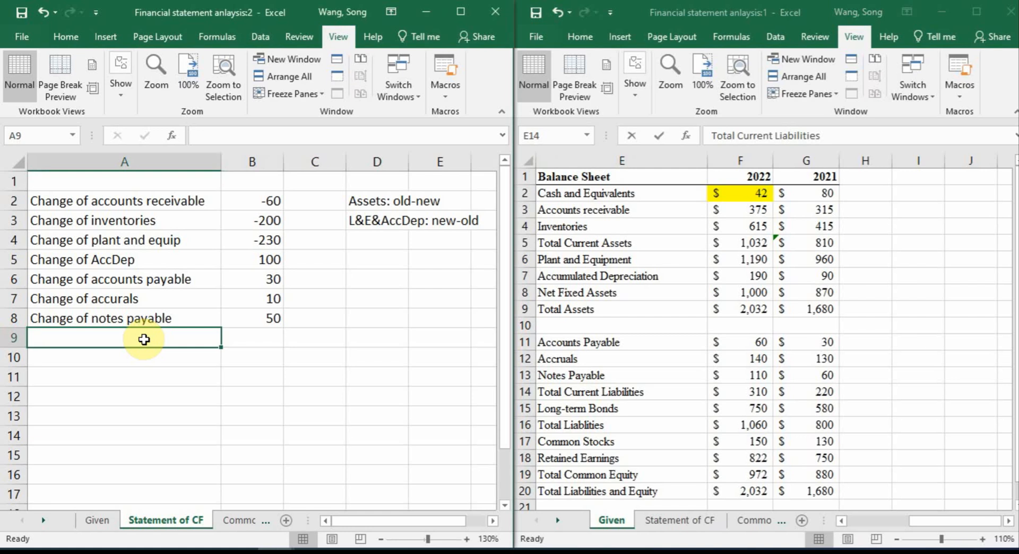
type("C")
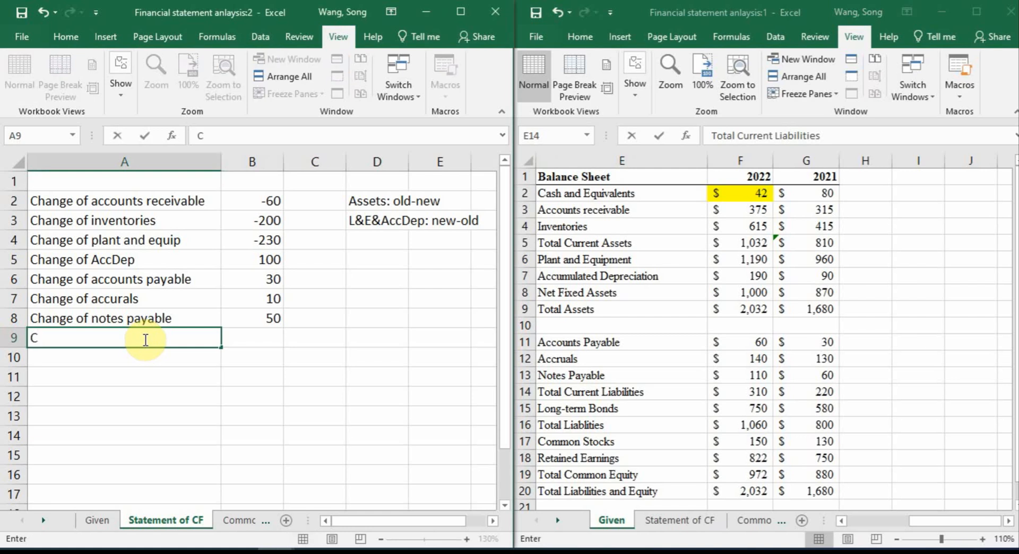
type("hange of long")
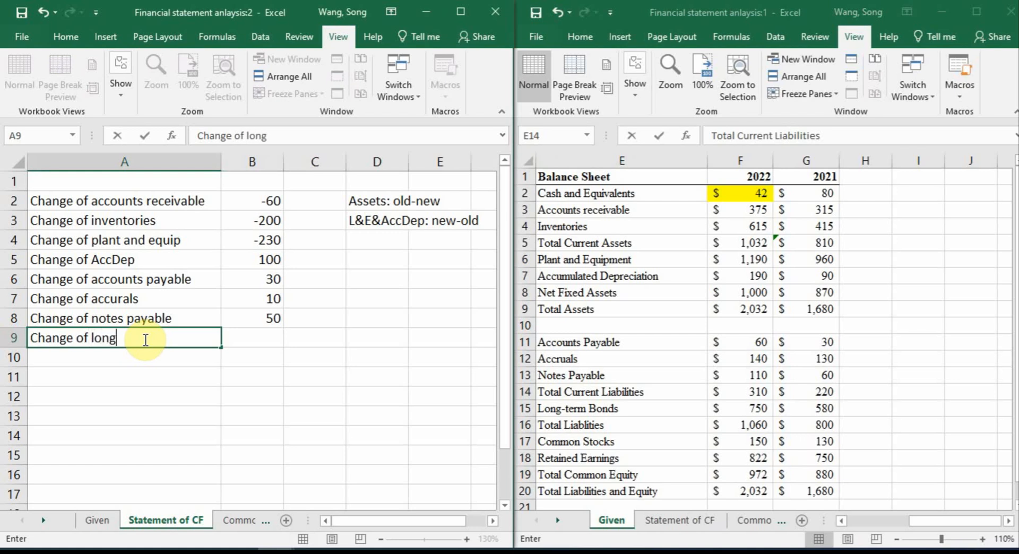
type("-erm bonds")
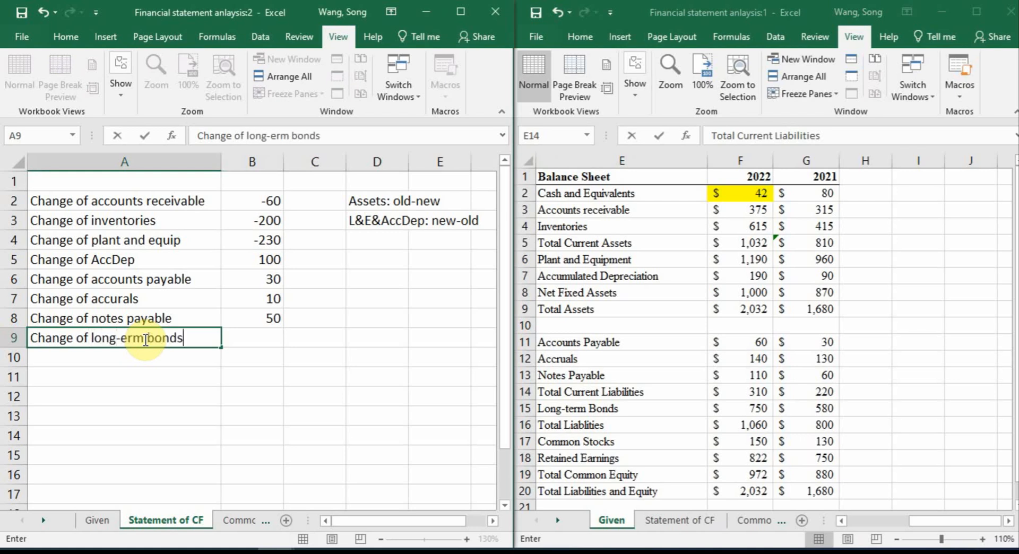
key("Tab")
Calculate the change of long-term bonds in B9 as 2022 minus 2021 with =Given!F15-Given!G15
type("=")
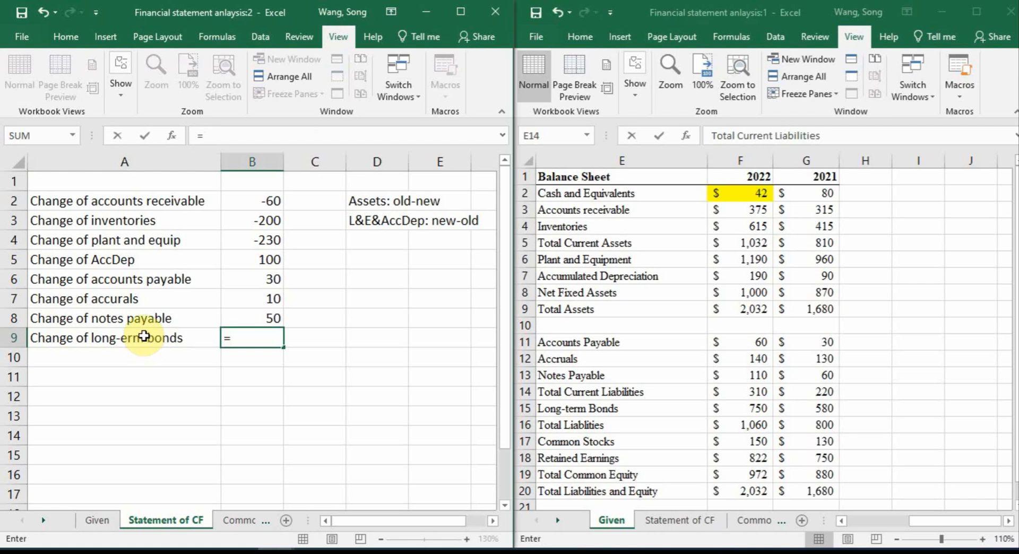
left_click(760, 407)
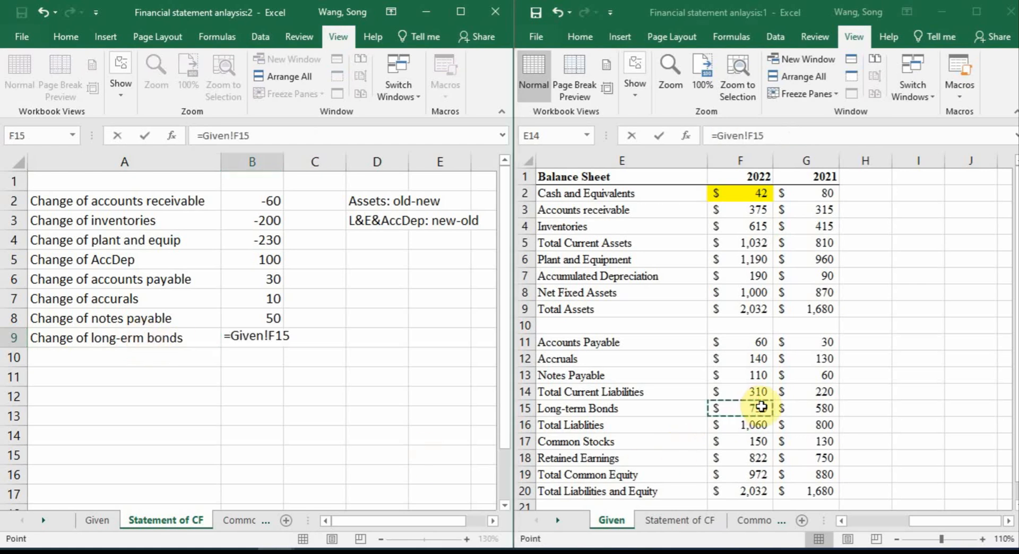
type("-")
left_click(823, 408)
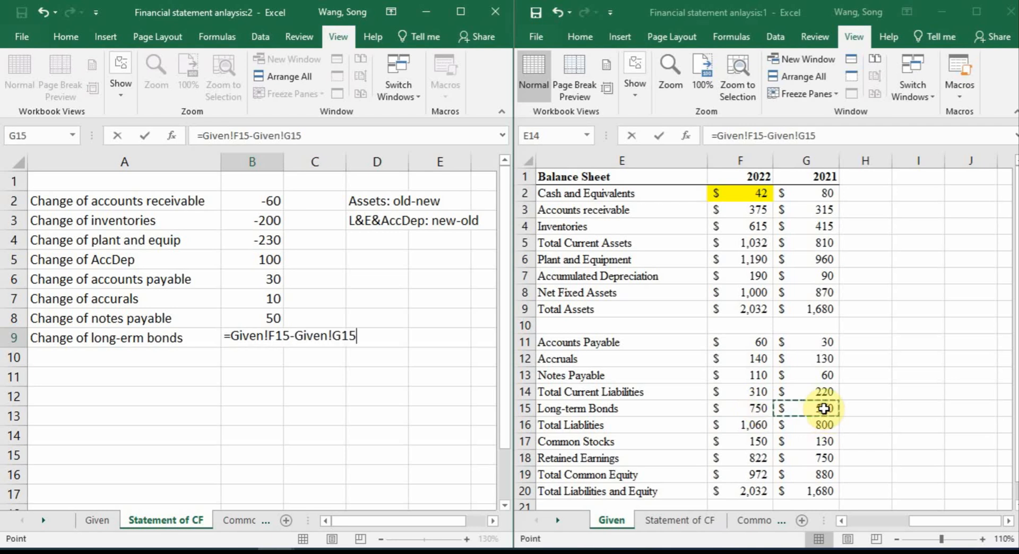
key("Return")
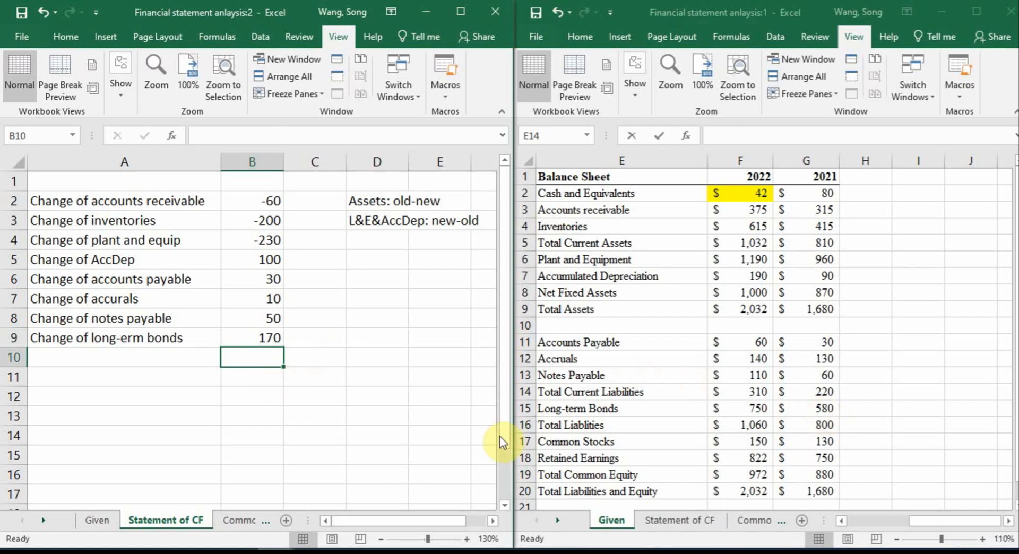
Skip the total liabilities row and enter the label "Change of common stocks" in A10 of the Statement of CF sheet
left_click(555, 425)
left_click_drag(610, 425, 800, 428)
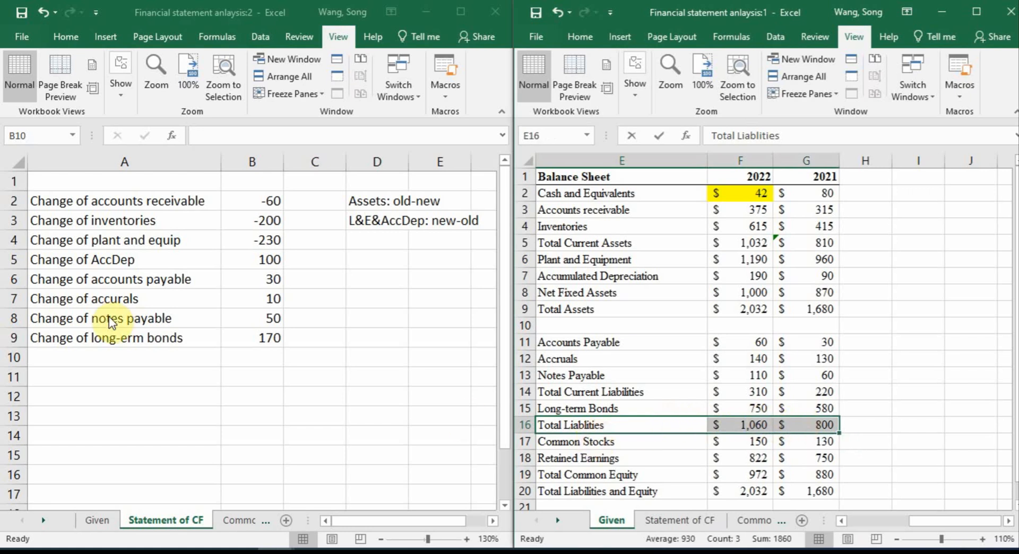
left_click(103, 355)
left_click(113, 353)
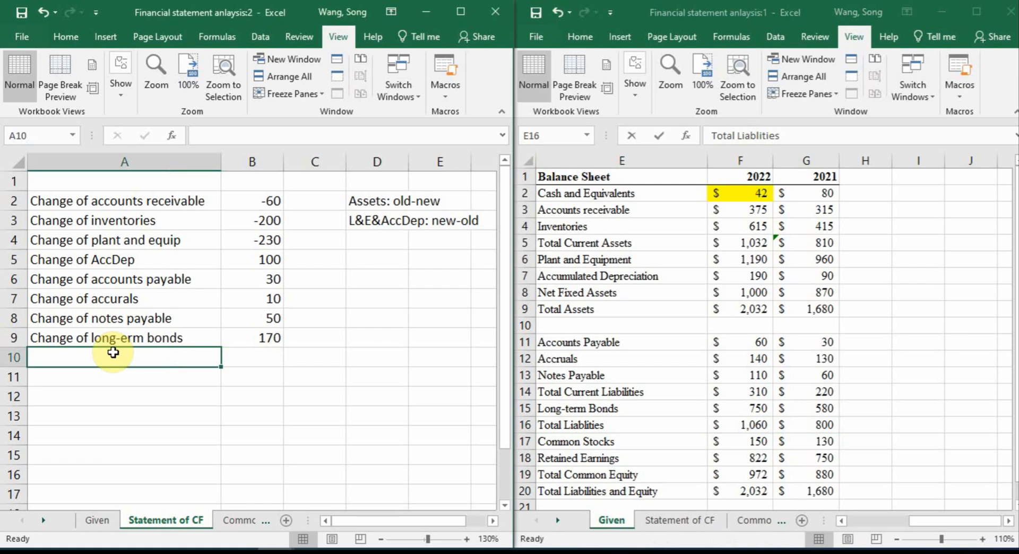
type("Change of coo")
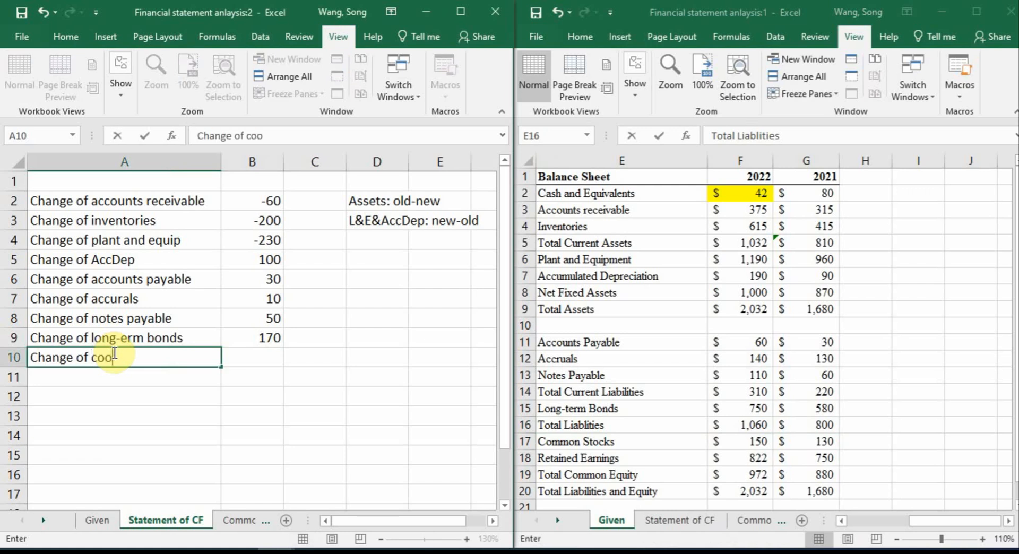
key("BackSpace")
type("mmon stock")
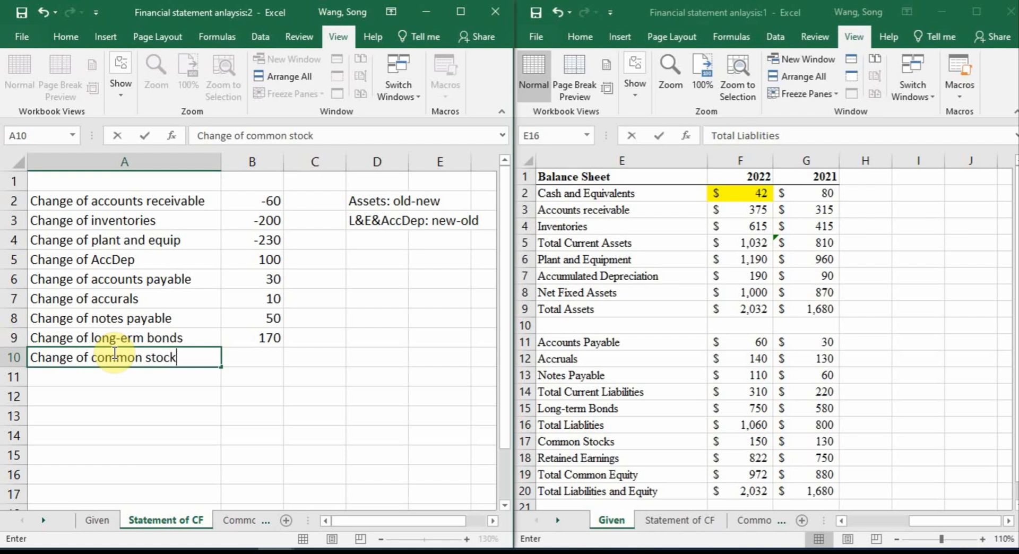
type("s")
key("Tab")
Calculate the change of common stocks in B10 as 2022 minus 2021 with =Given!F17-Given!G17
type("=")
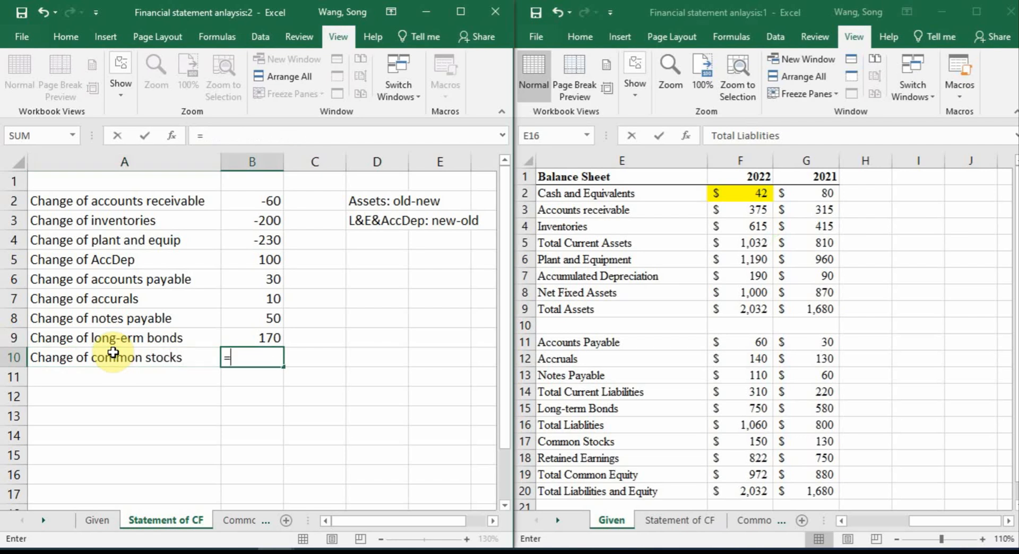
left_click(763, 440)
type("-")
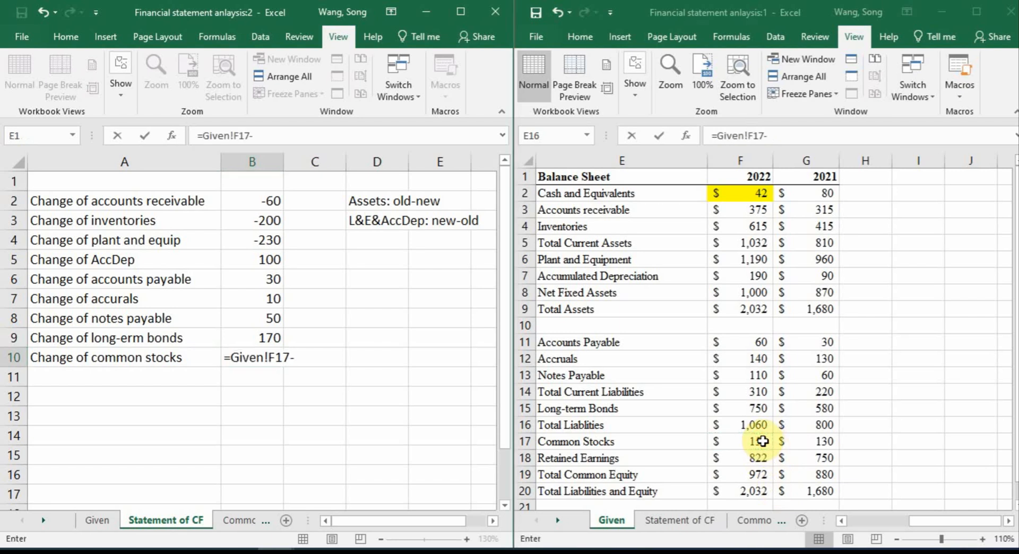
left_click(804, 443)
key("Return")
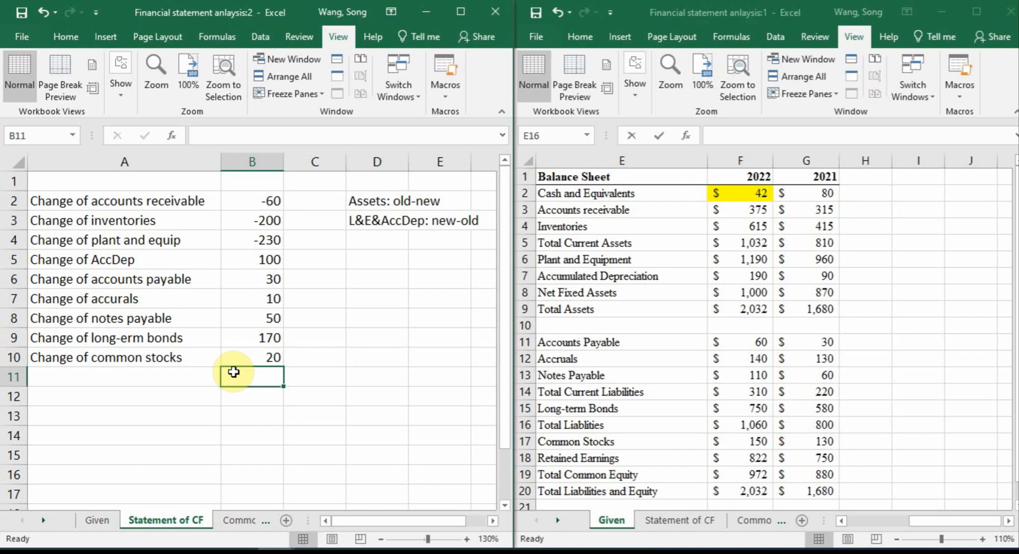
Enter the label "Change of retained earnings" in A11 of the Statement of CF sheet
left_click(122, 372)
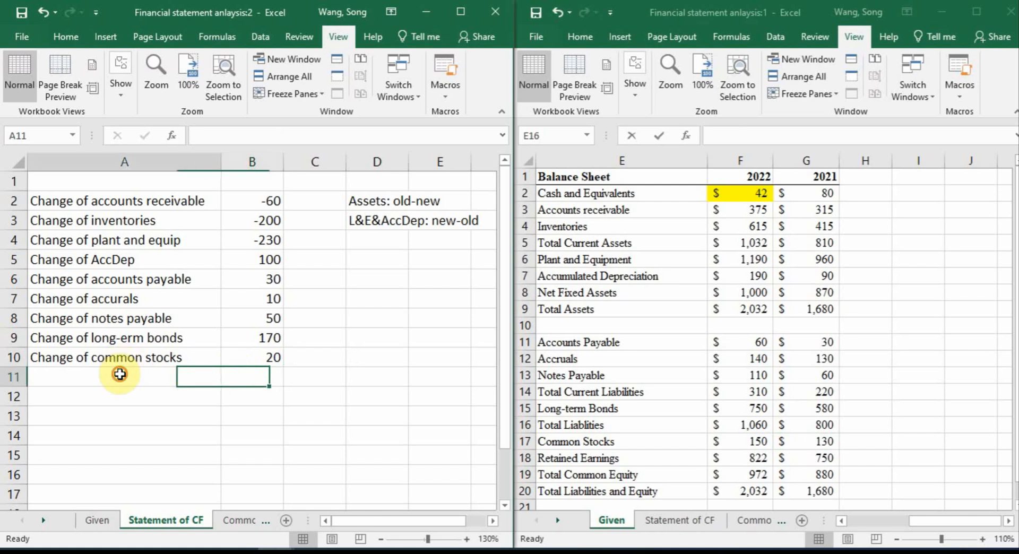
type("Change o")
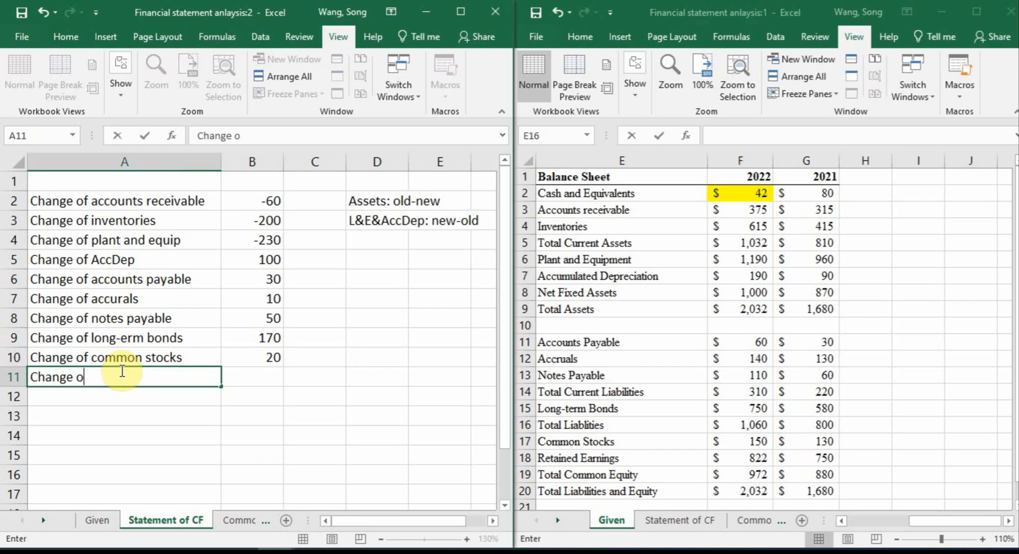
type("f retained earnings")
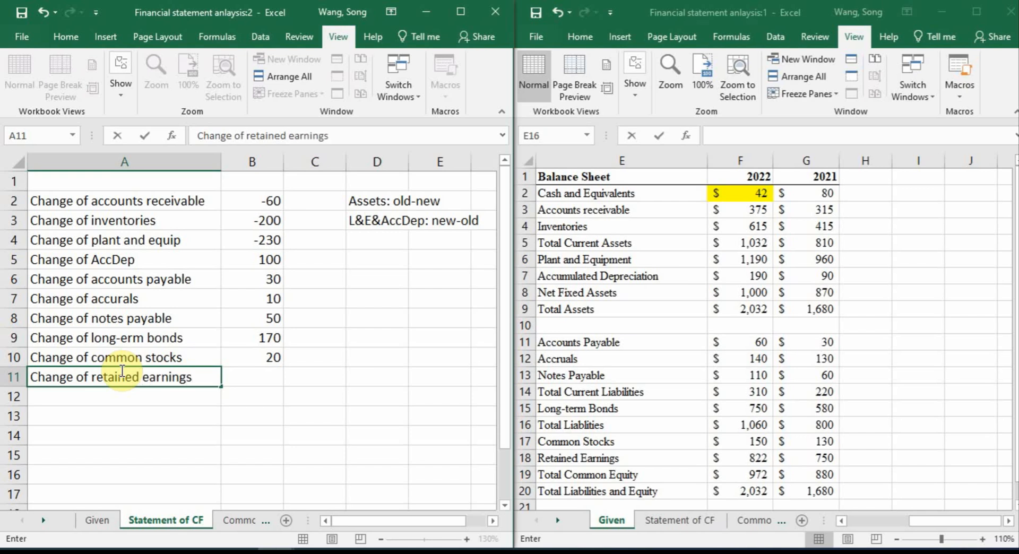
key("Tab")
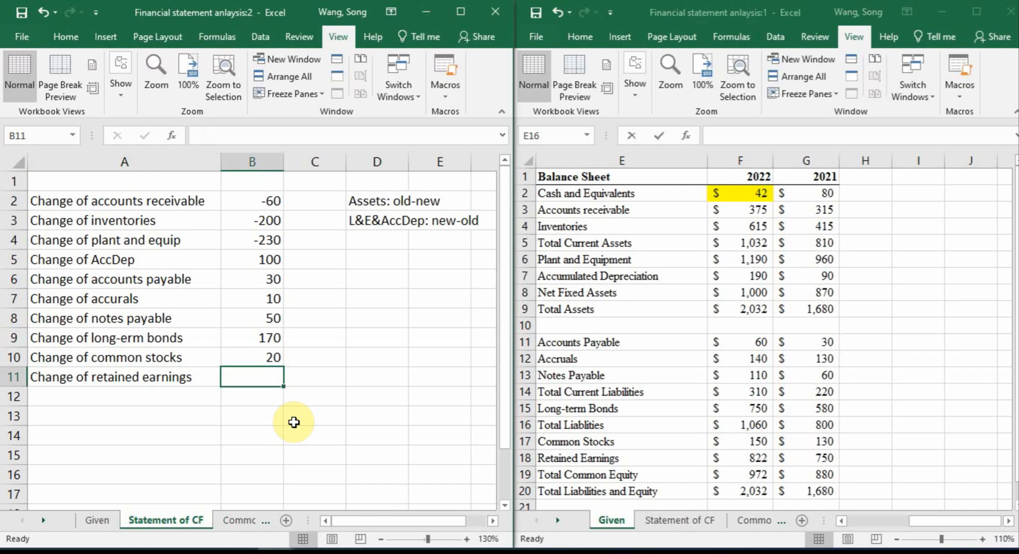
Calculate the change of retained earnings in B11 as 2022 minus 2021 with =Given!F18-Given!G18
type("=")
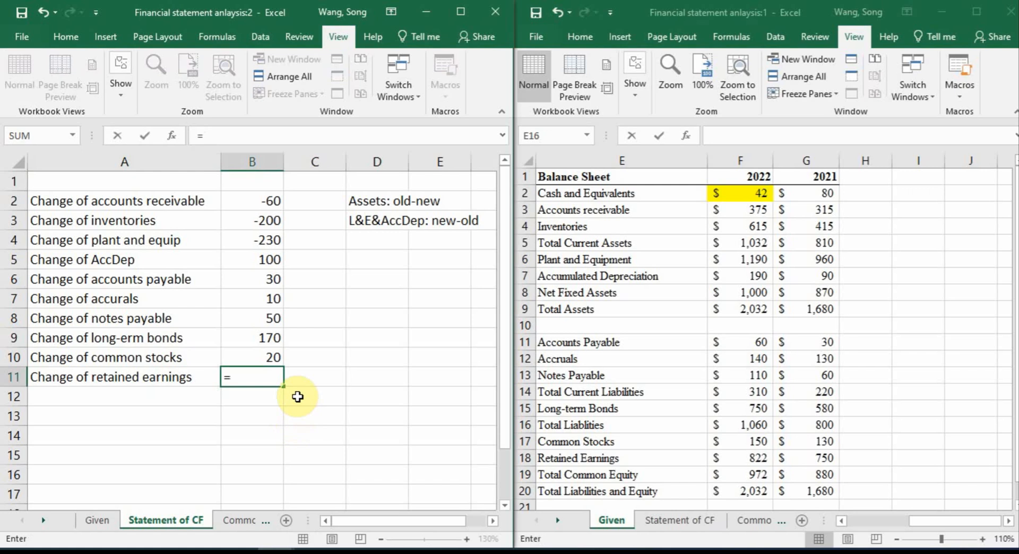
left_click(759, 458)
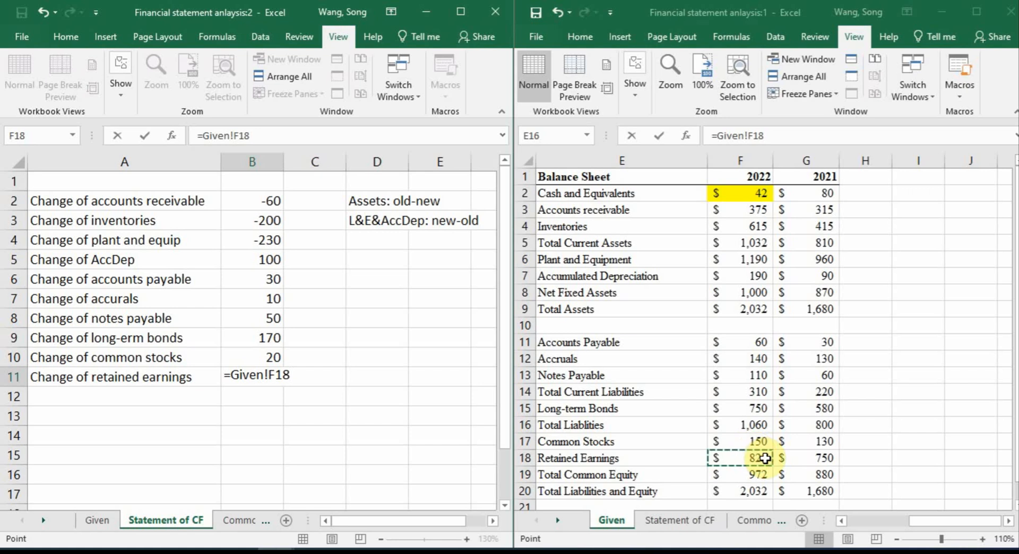
type("-")
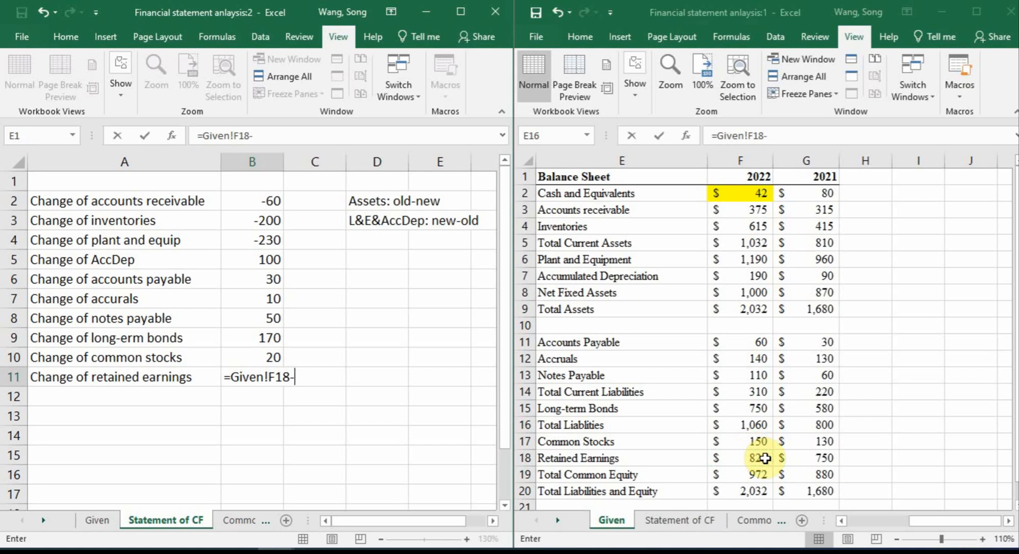
left_click(833, 460)
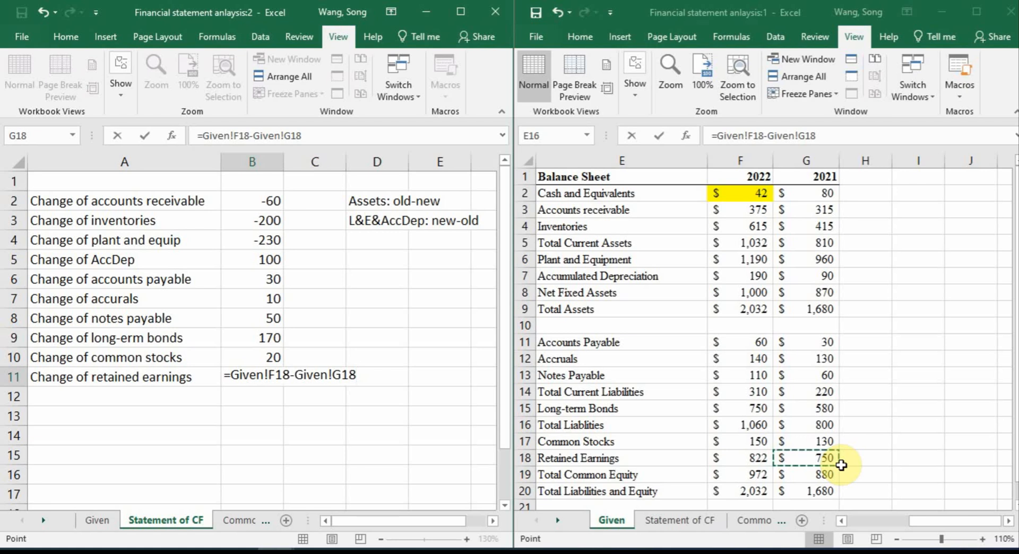
key("Return")
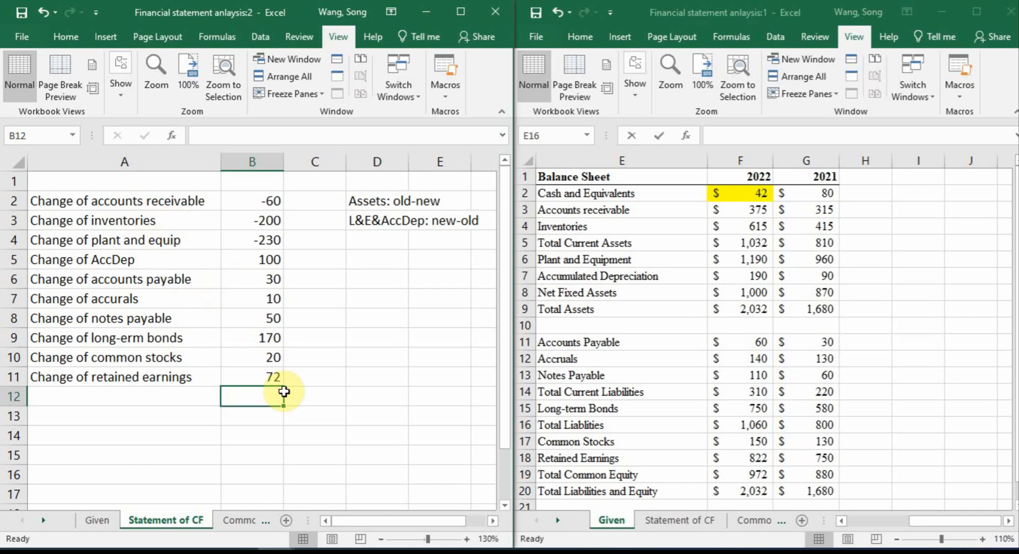
Total all the balance sheet changes in B13 with =SUM(B2:B11)
left_click(271, 419)
type("=sum(")
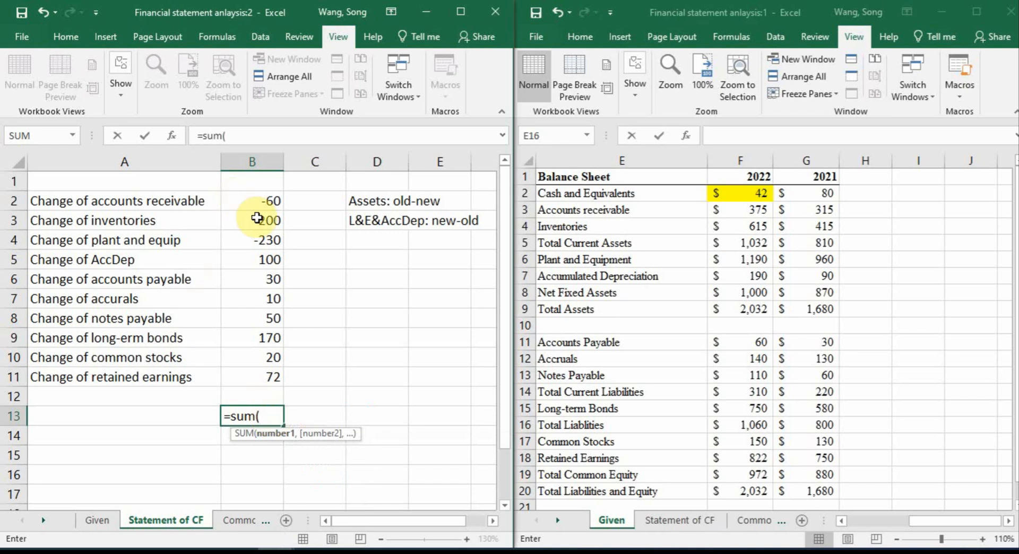
left_click_drag(254, 202, 281, 378)
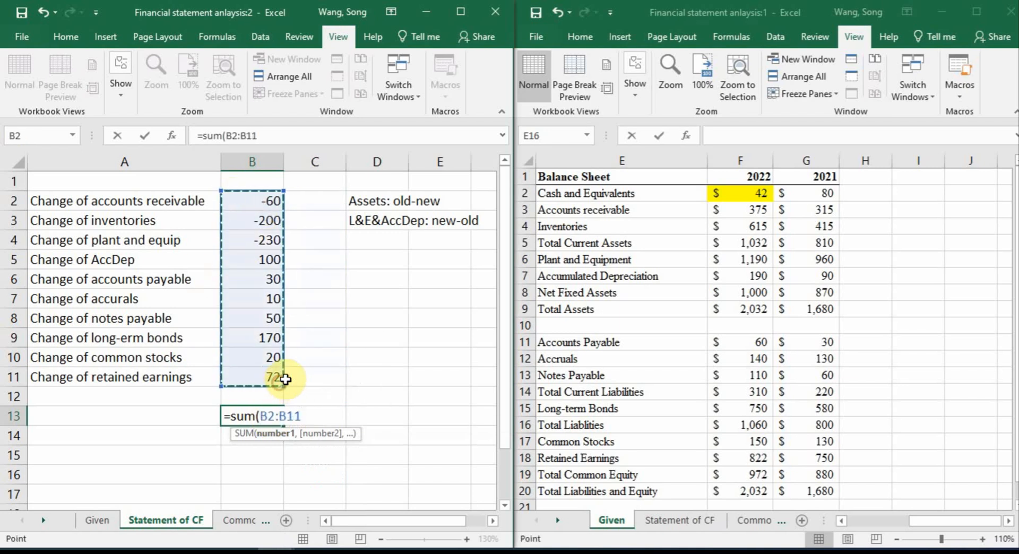
type(")")
key("Return")
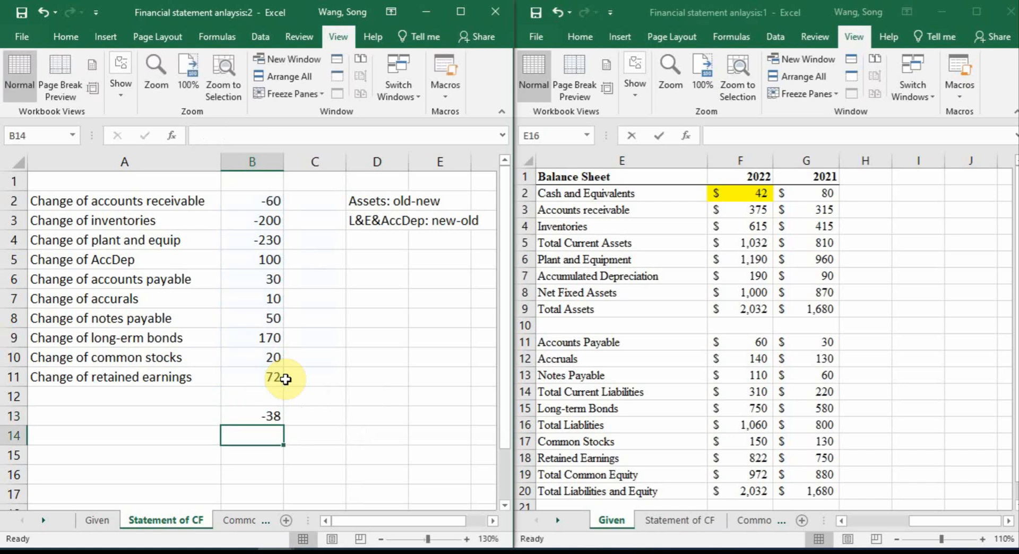
Compare the 2022 and 2021 Cash and Equivalents on the Given sheet with the total in B13, and review the listed changes
left_click(748, 191)
left_click(796, 198)
left_click(763, 192)
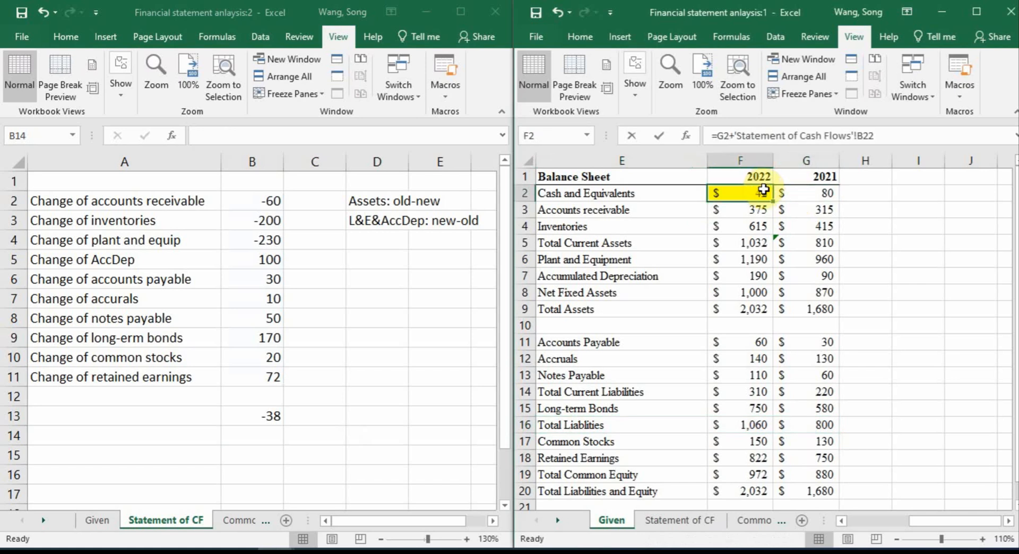
left_click(793, 192)
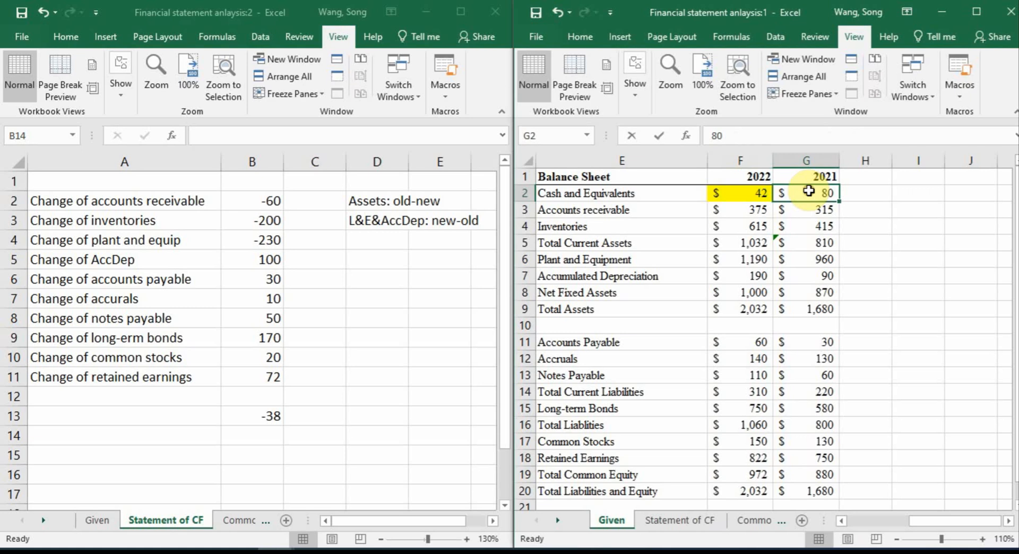
left_click(764, 192)
left_click(823, 194)
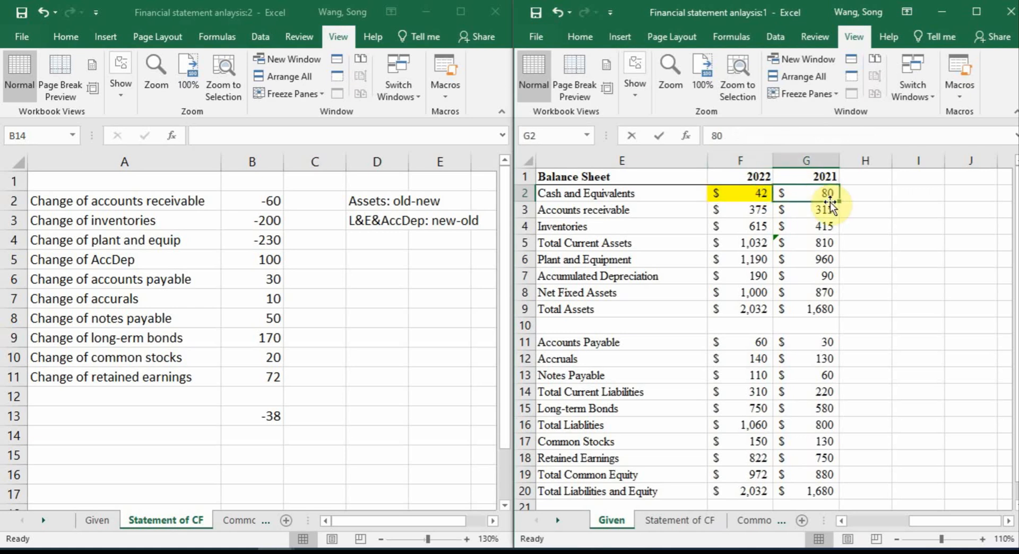
left_click(763, 193)
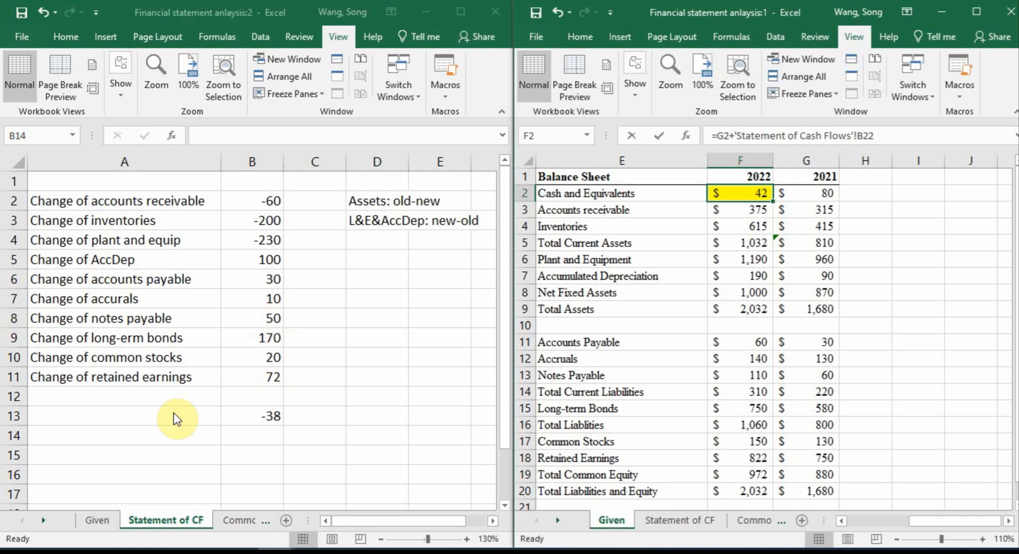
left_click(267, 423)
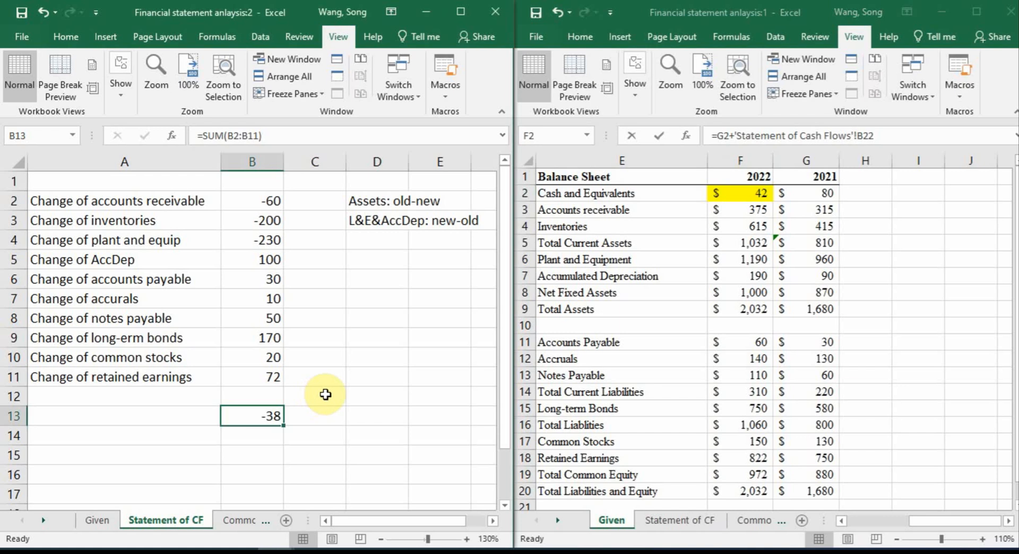
left_click_drag(98, 200, 266, 368)
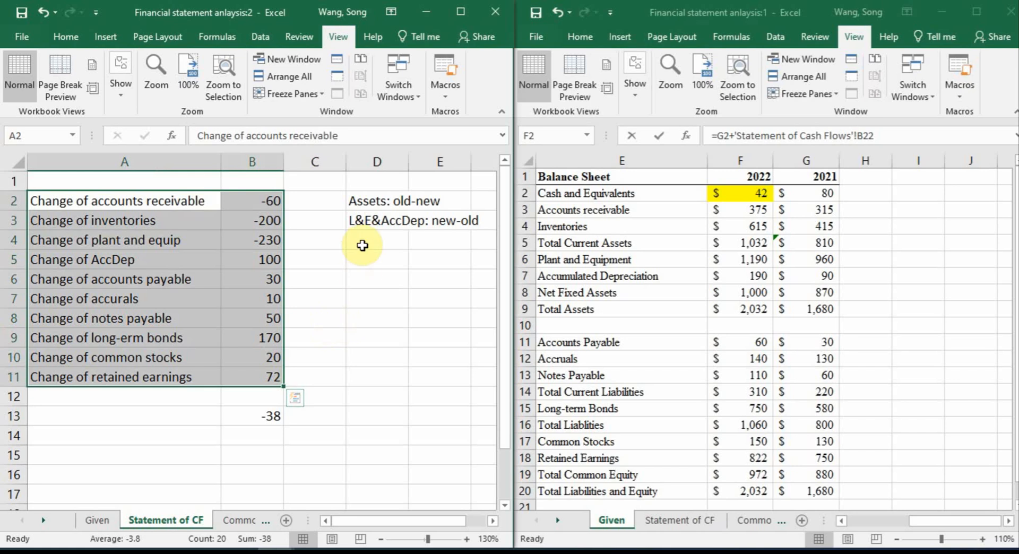
Clear the old/new sign notes from D2:D3 and return to a single full-size window of the workbook
left_click_drag(370, 202, 461, 244)
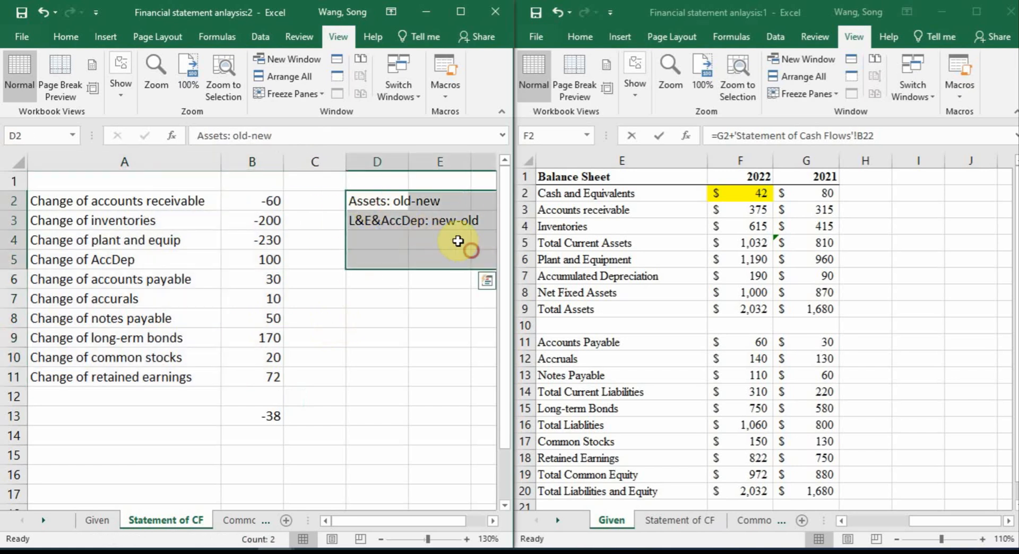
key("Delete")
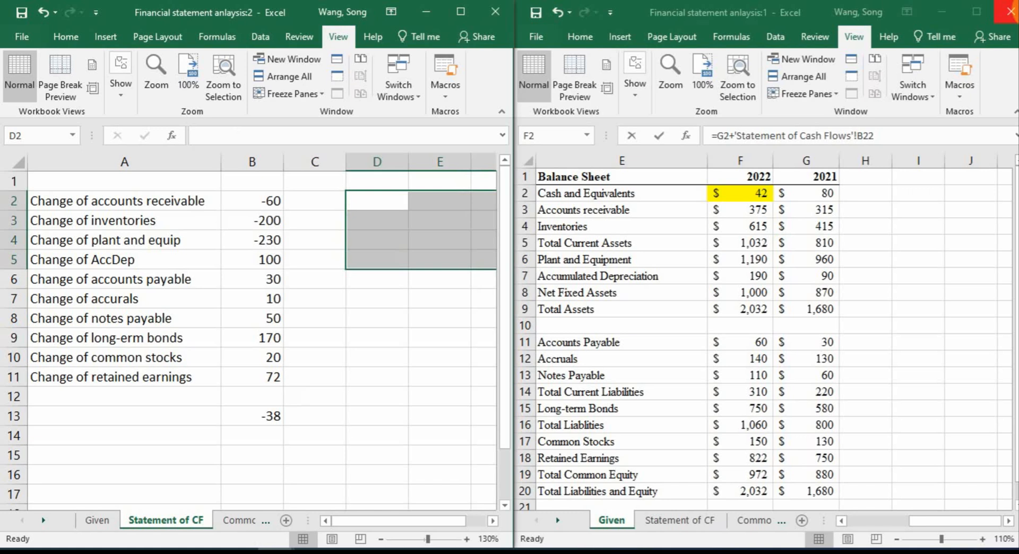
left_click(1009, 12)
left_click(461, 11)
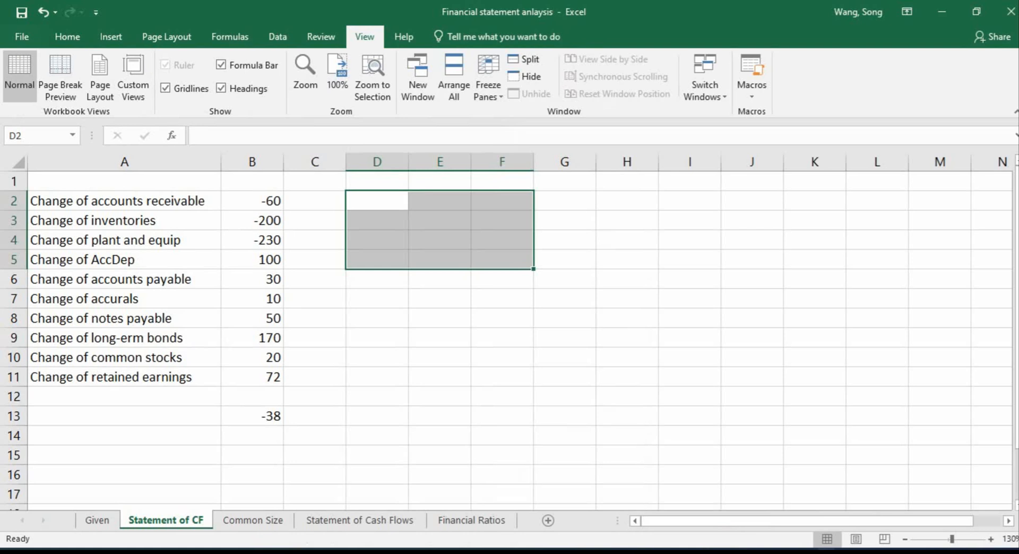
Examine the operating, investing and financing sections on the finished Statement of Cash Flows sheet
left_click(348, 519)
left_click(151, 192)
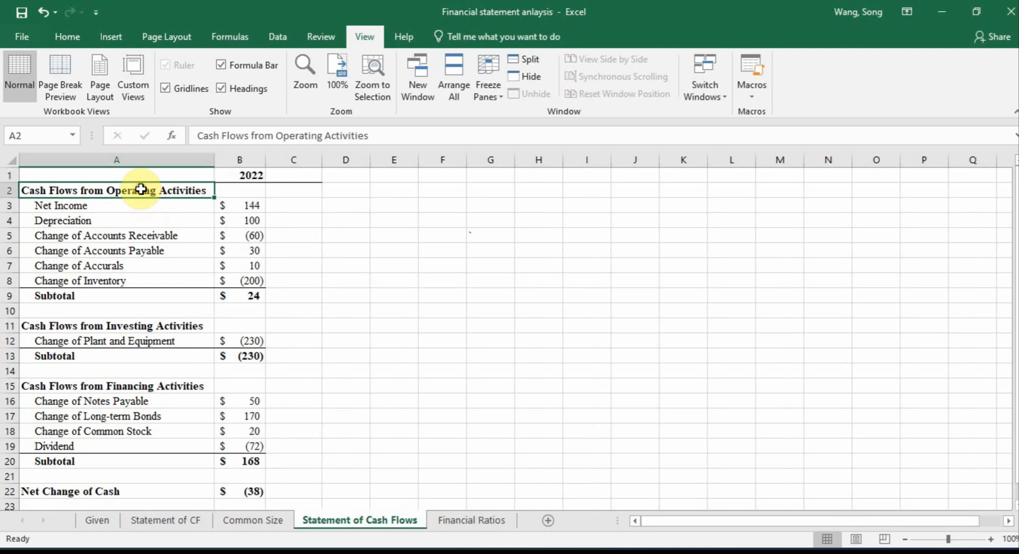
left_click(160, 326)
left_click(105, 386)
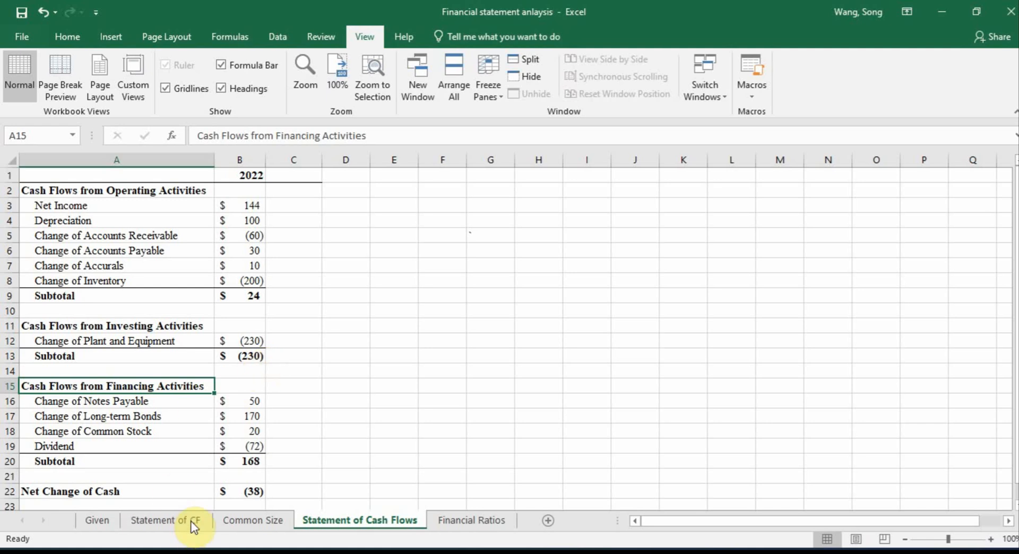
left_click(113, 190)
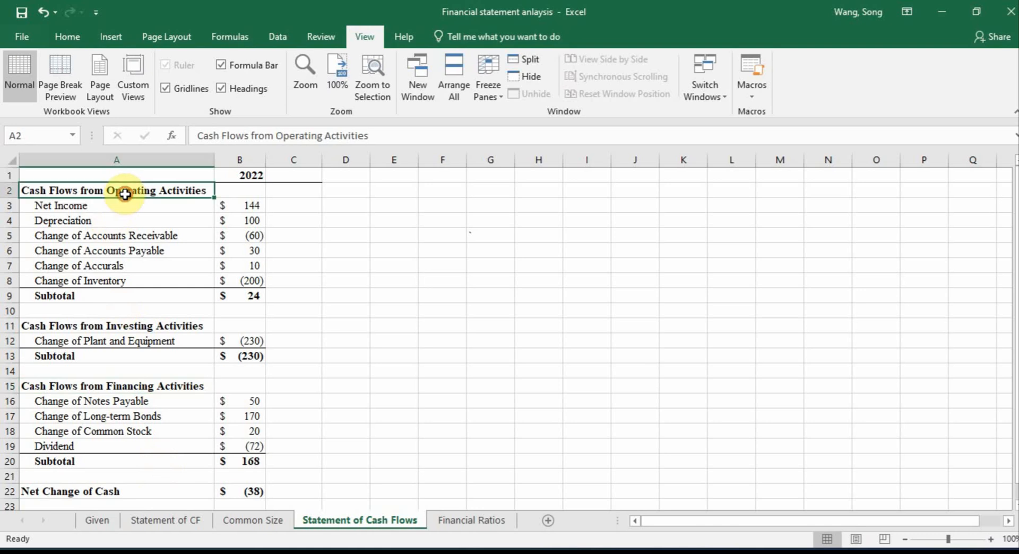
On the Statement of CF sheet, tag accounts receivable and inventories as "Oper" in C2:C3 and plant and equipment as "Invest" in C4
left_click(174, 518)
left_click(400, 291)
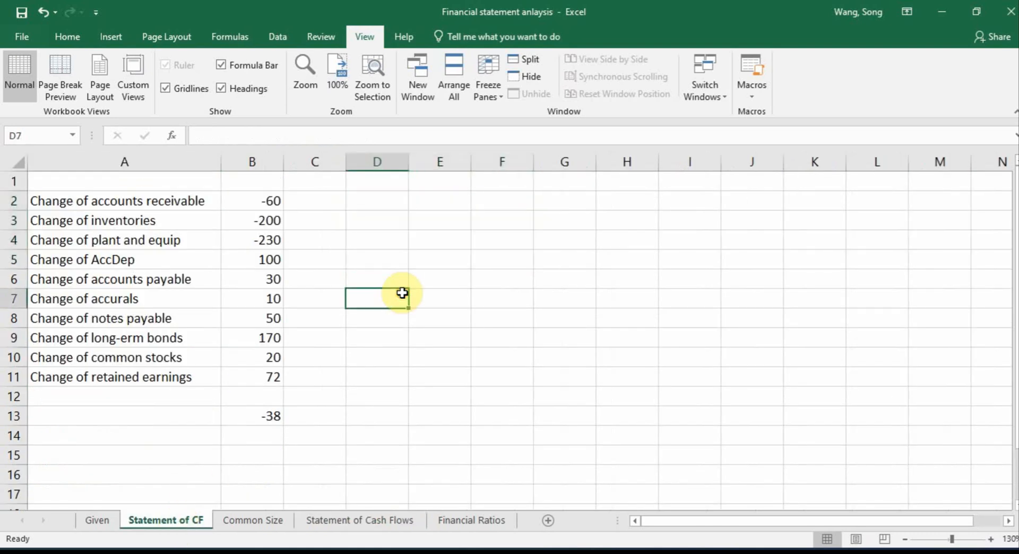
left_click(323, 206)
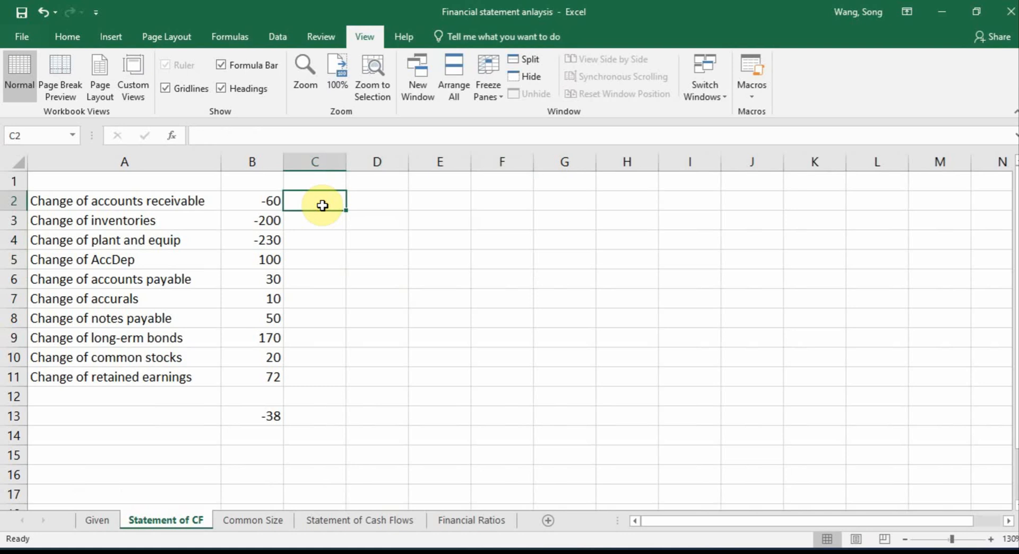
type("Oper")
key("Return")
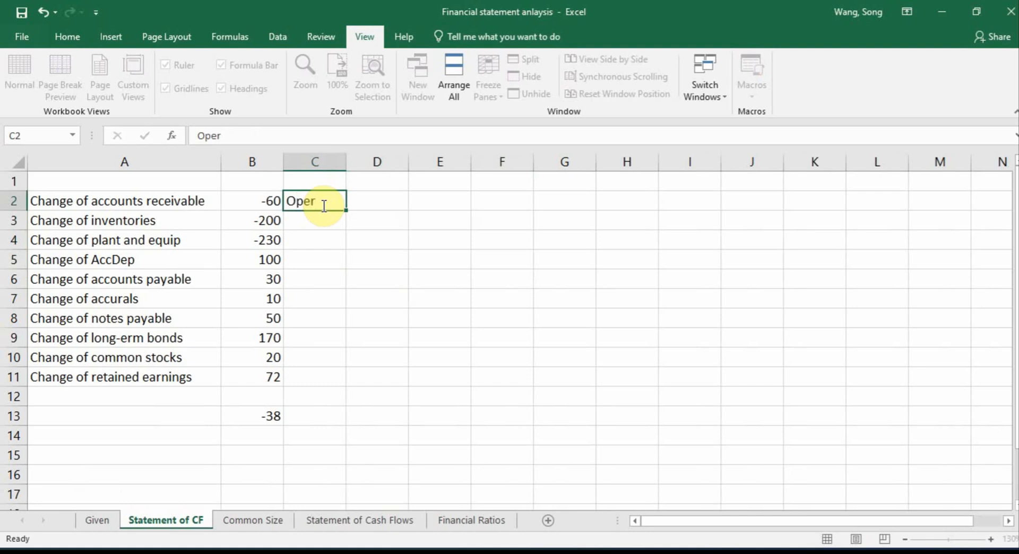
type("Oper")
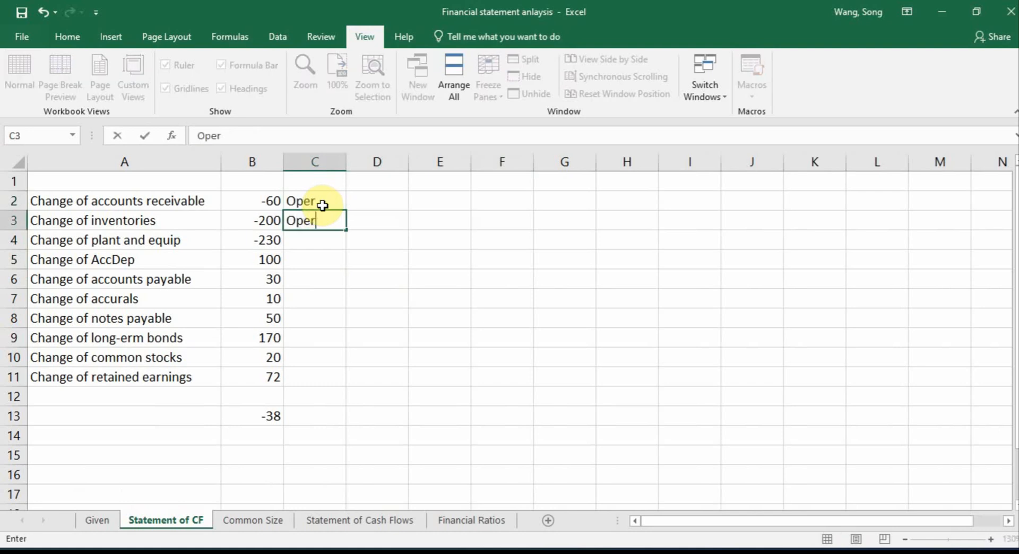
key("Return")
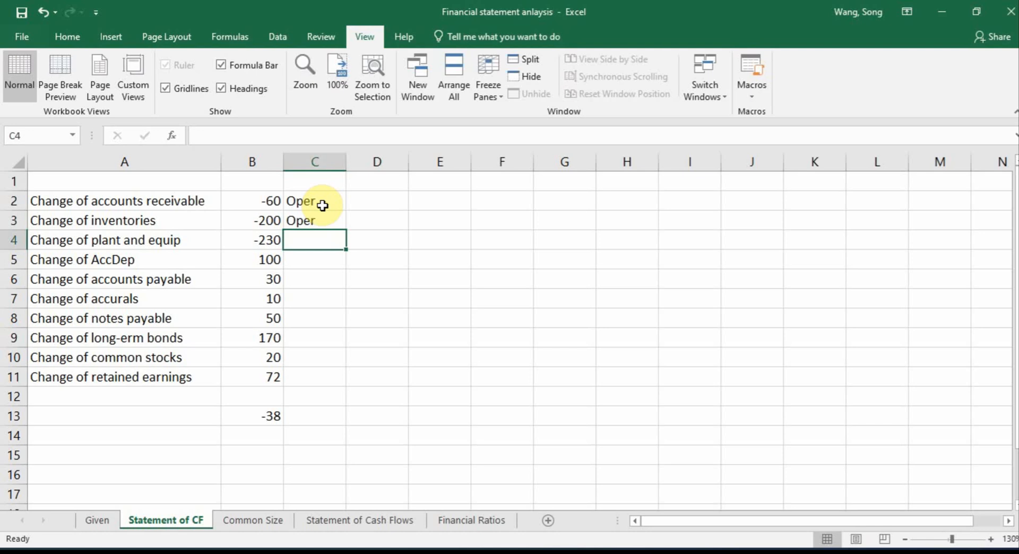
type("Invest")
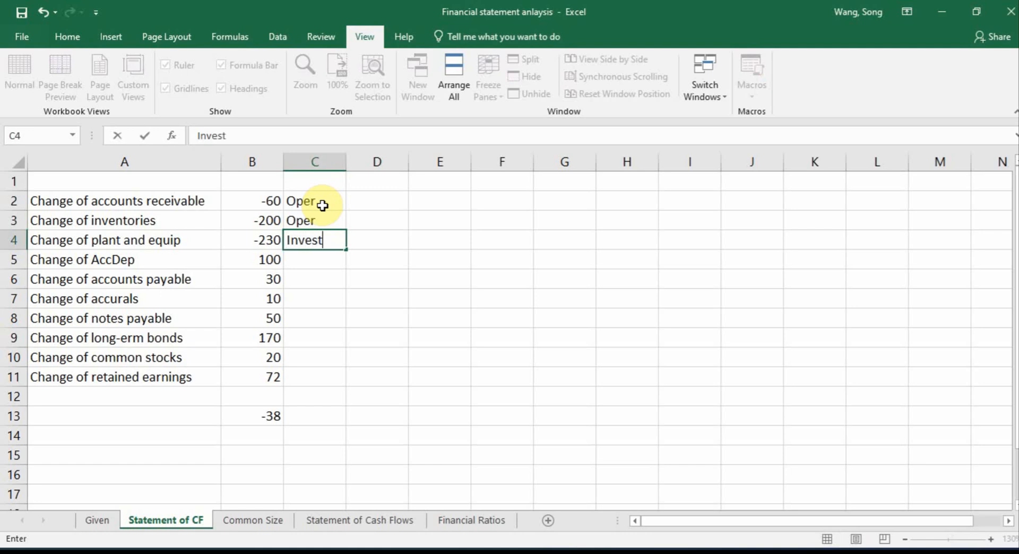
key("Return")
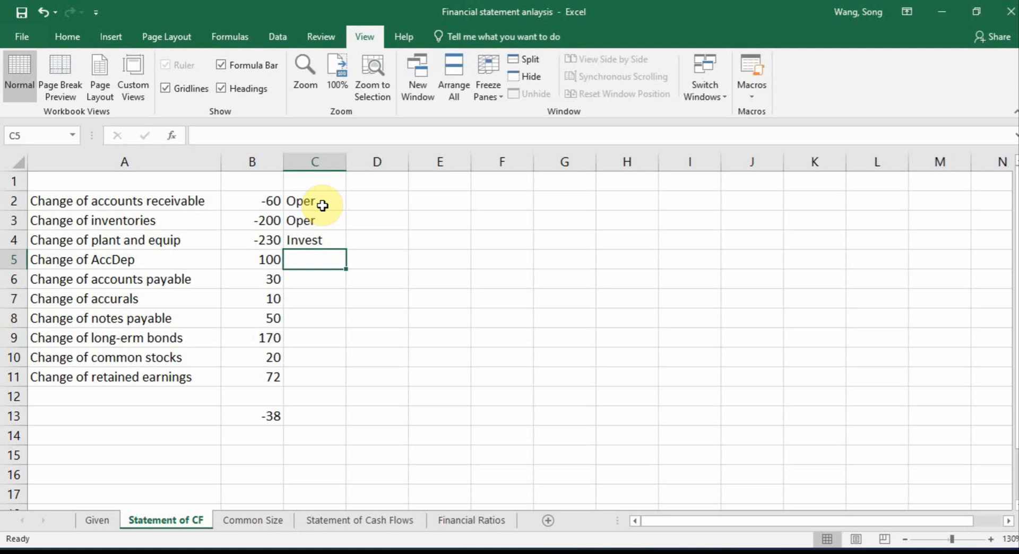
Tag the changes of accumulated depreciation, accounts payable and accruals as "Oper" in C5:C7
type("Opera")
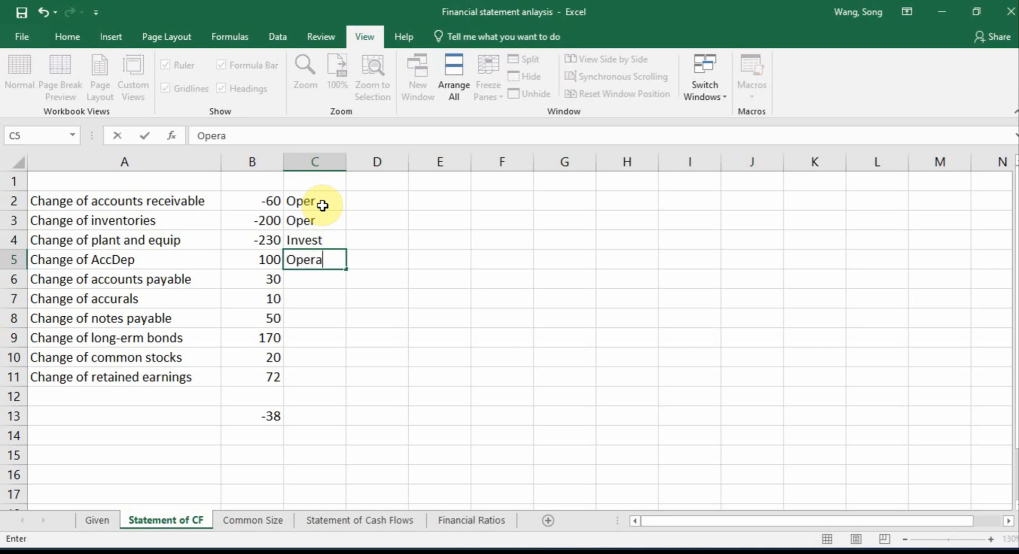
key("Return")
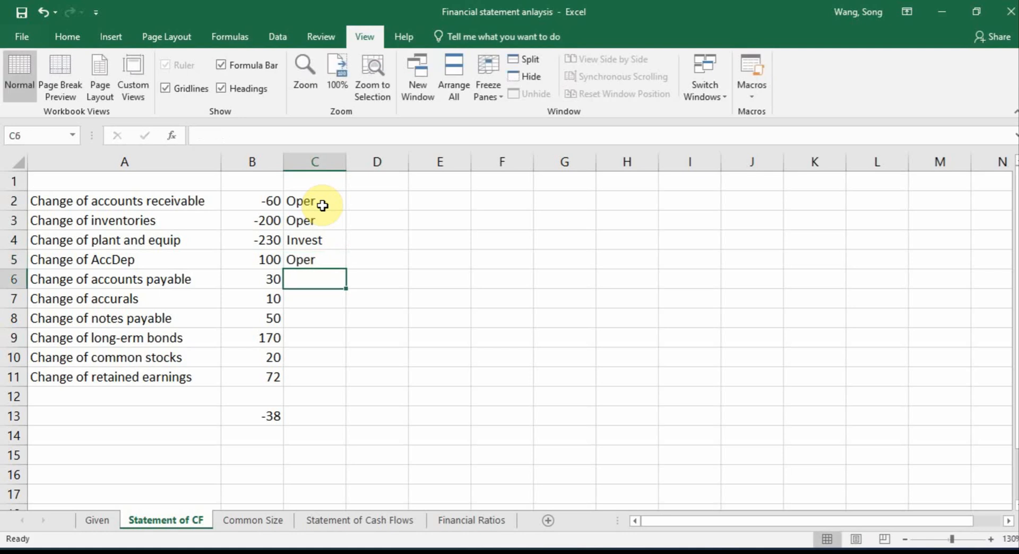
type("Oper")
key("Return")
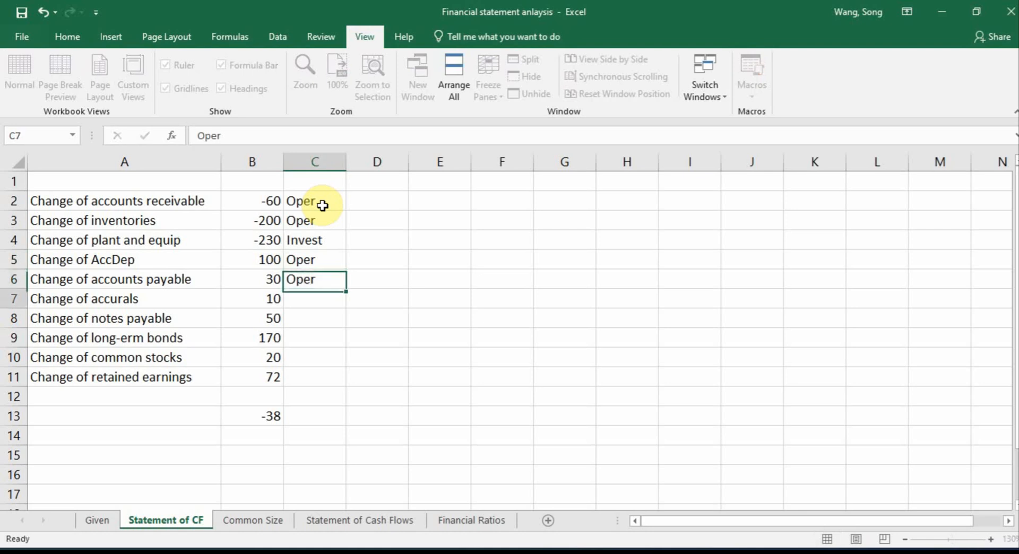
type("Oper")
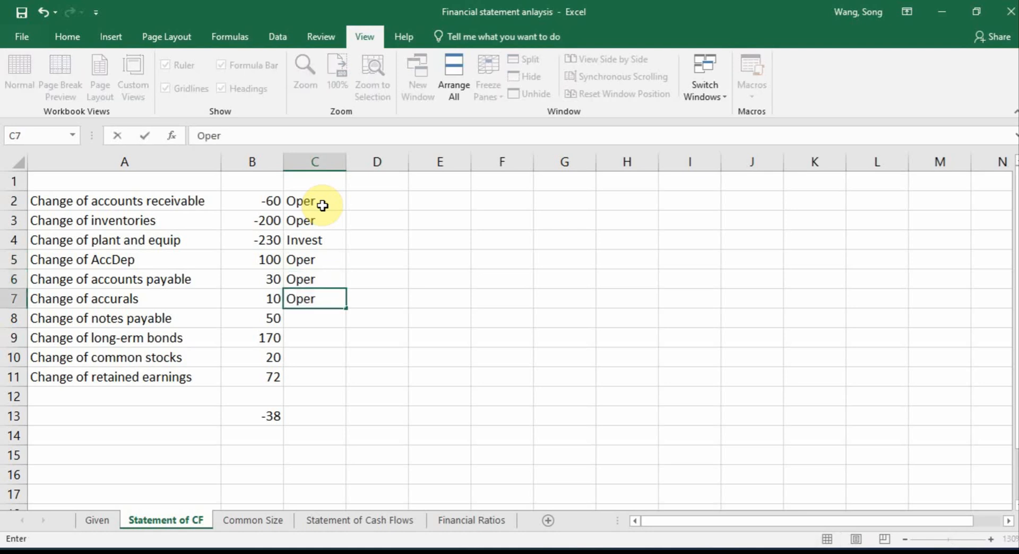
key("Return")
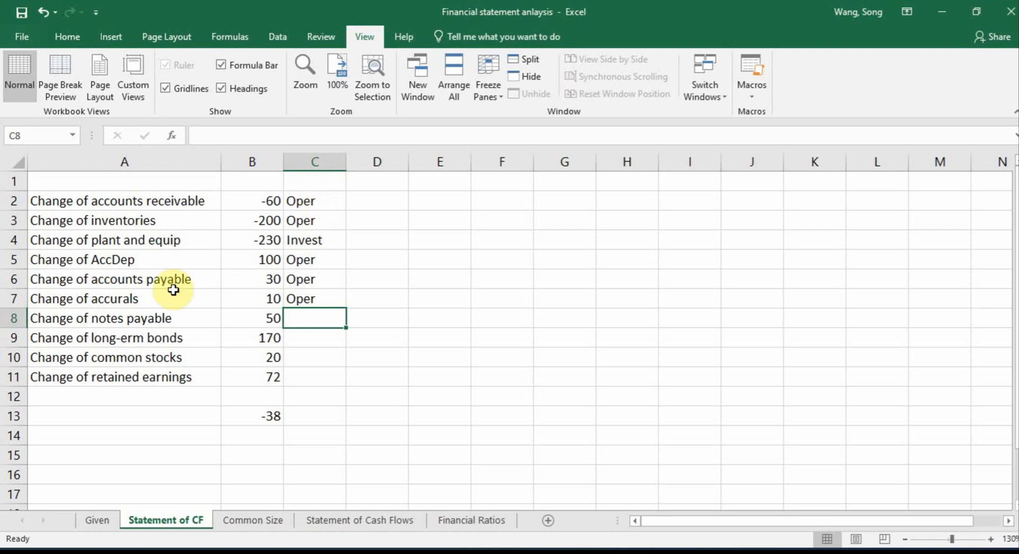
Tag notes payable, long-term bonds and common stocks as "Finance" in C8:C10, and clear the total in B13
left_click(137, 319)
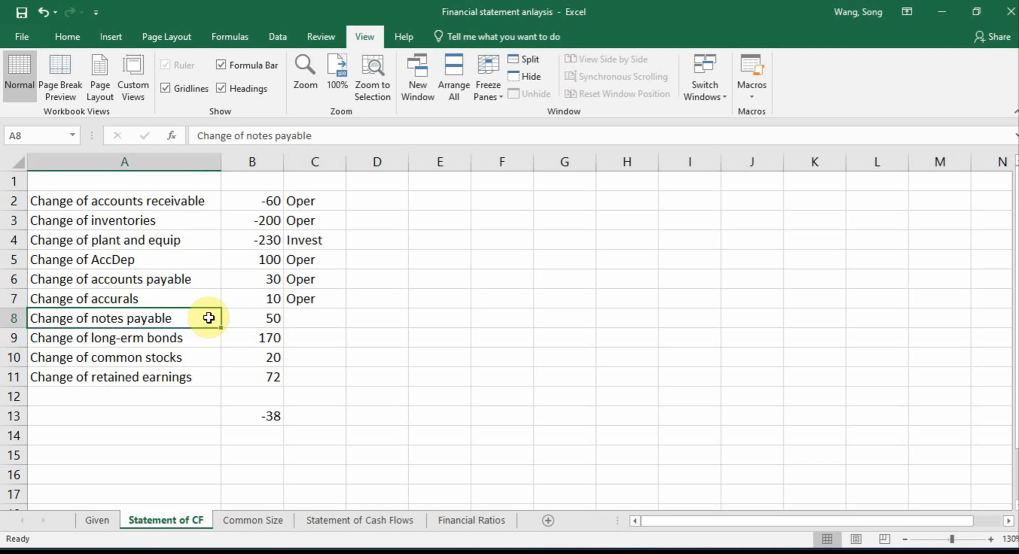
left_click(326, 312)
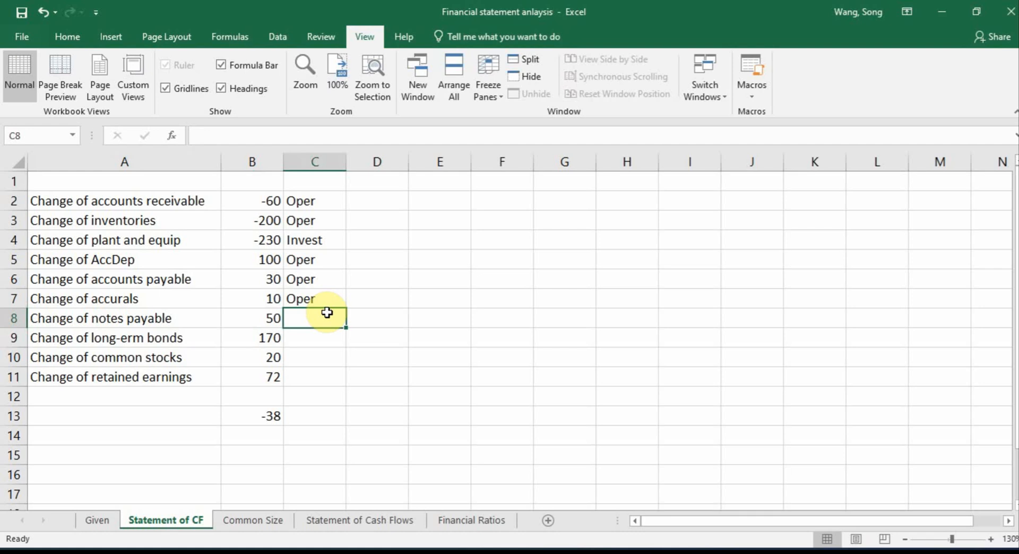
type("Fi")
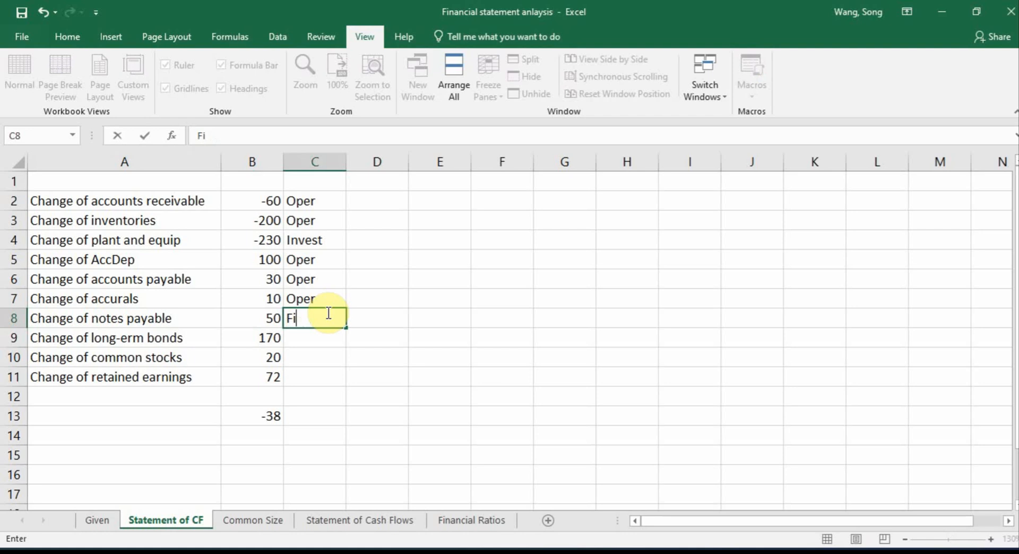
type("annance")
key("Return")
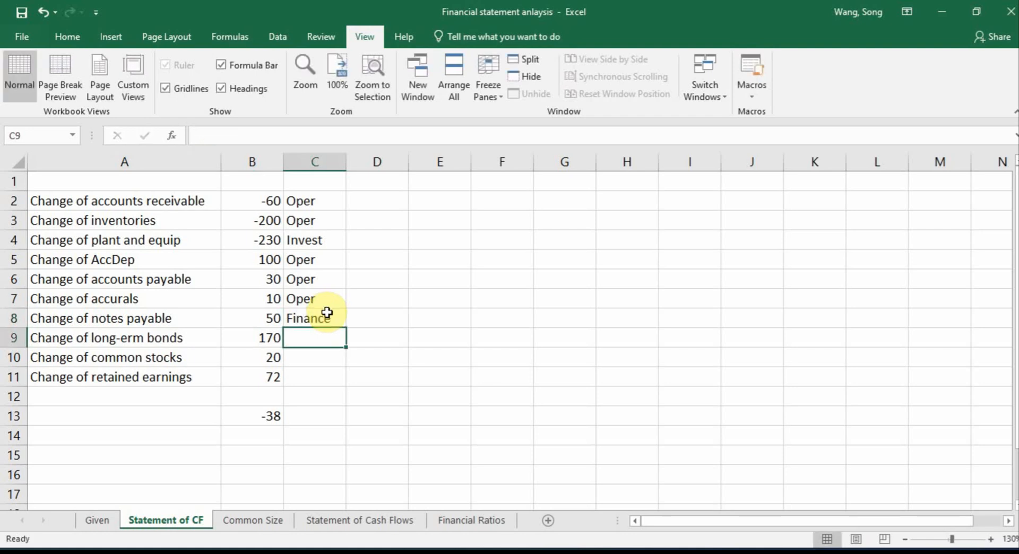
type("Finance")
key("Return")
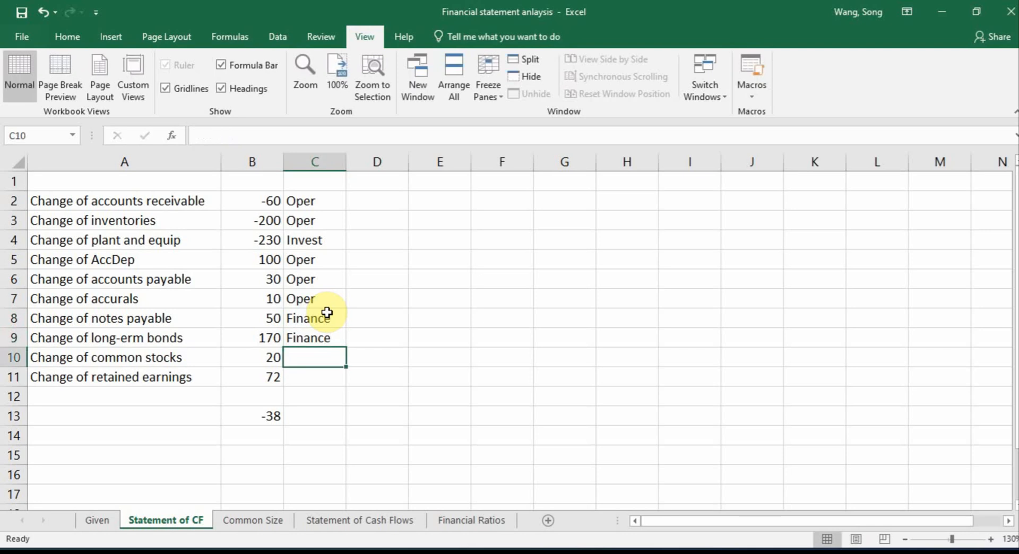
type("Finance")
key("Return")
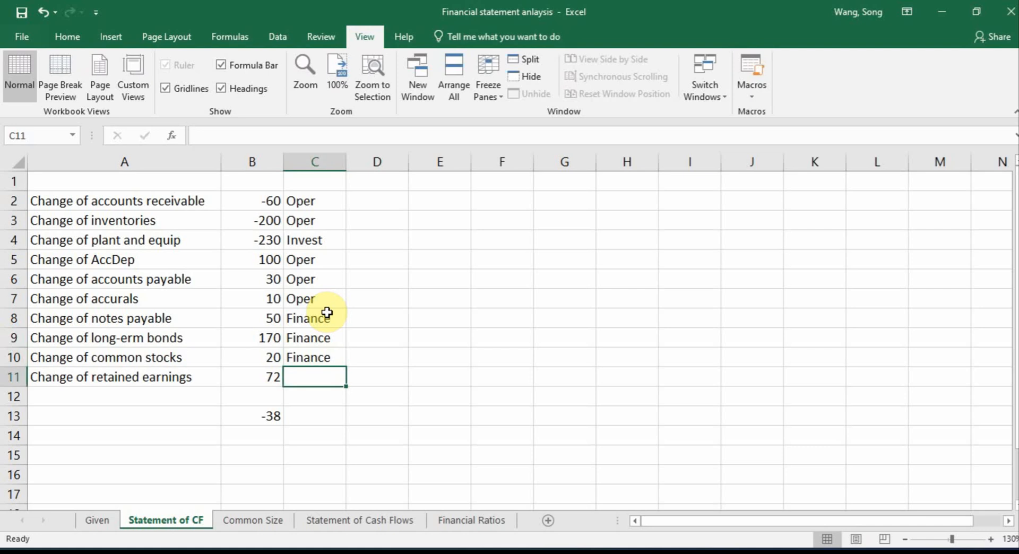
left_click(271, 414)
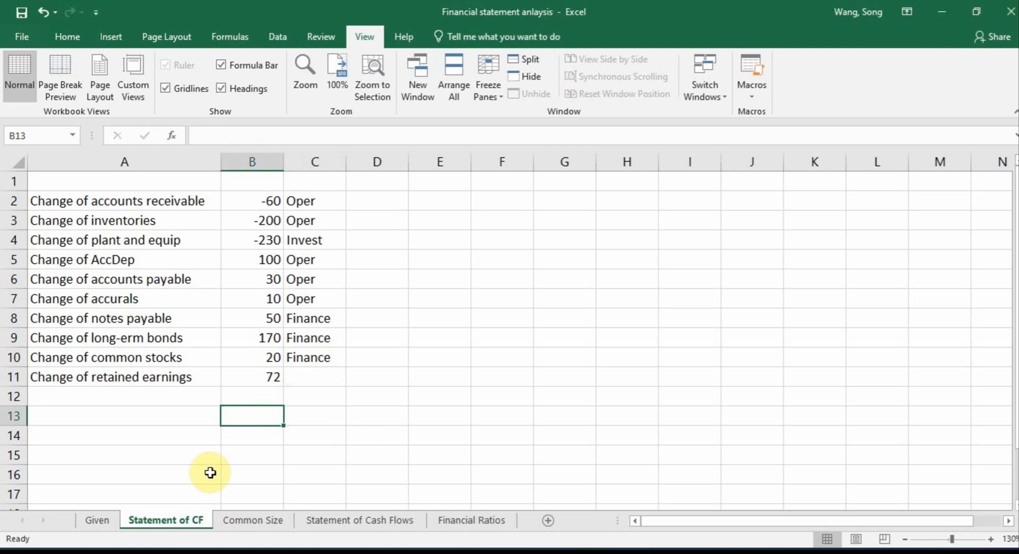
Examine how the 2022 Retained Earnings formula in F18 on the Given sheet uses net income and dividends, leaving the formula unedited
left_click(96, 520)
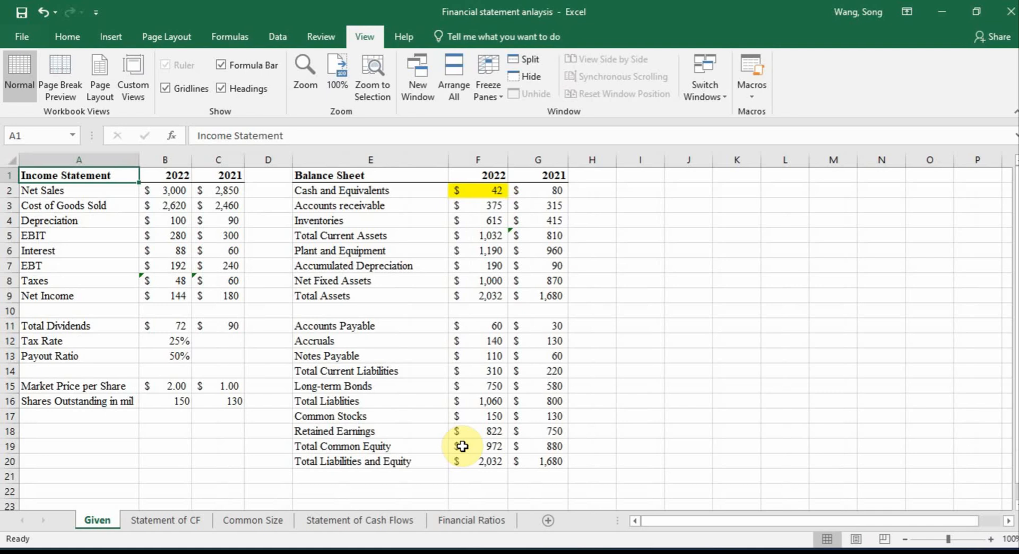
left_click(467, 431)
double_click(467, 431)
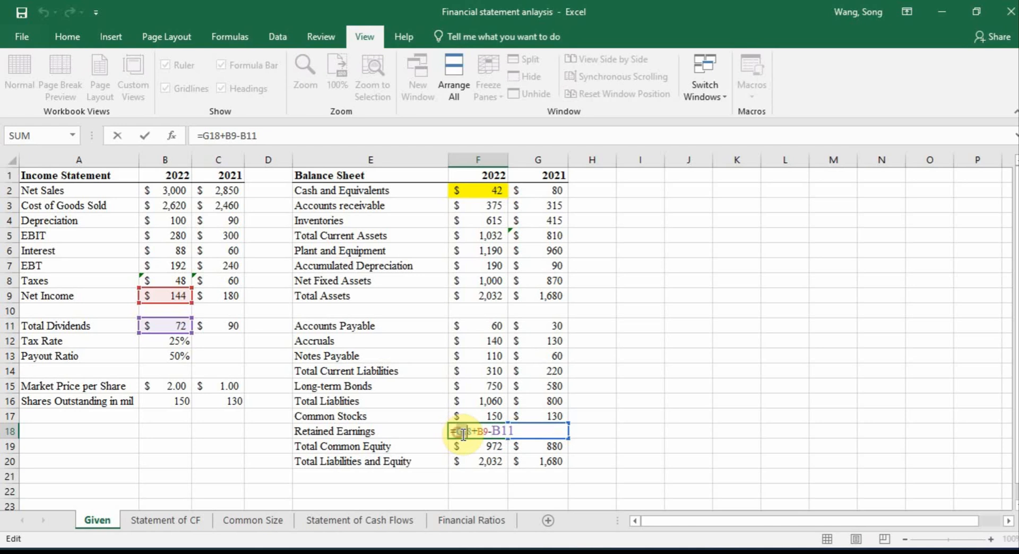
left_click_drag(463, 435, 488, 435)
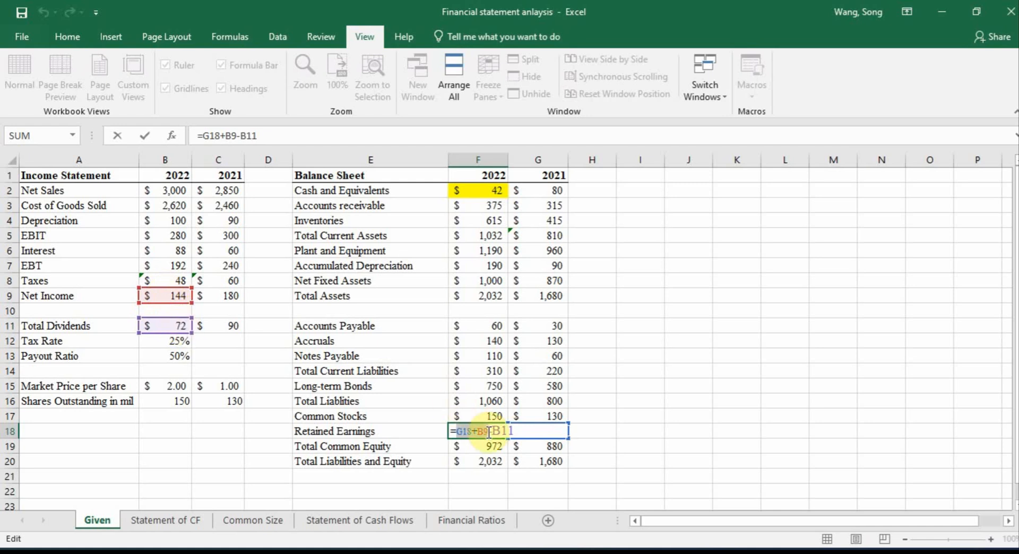
left_click(481, 430)
left_click_drag(478, 429, 519, 431)
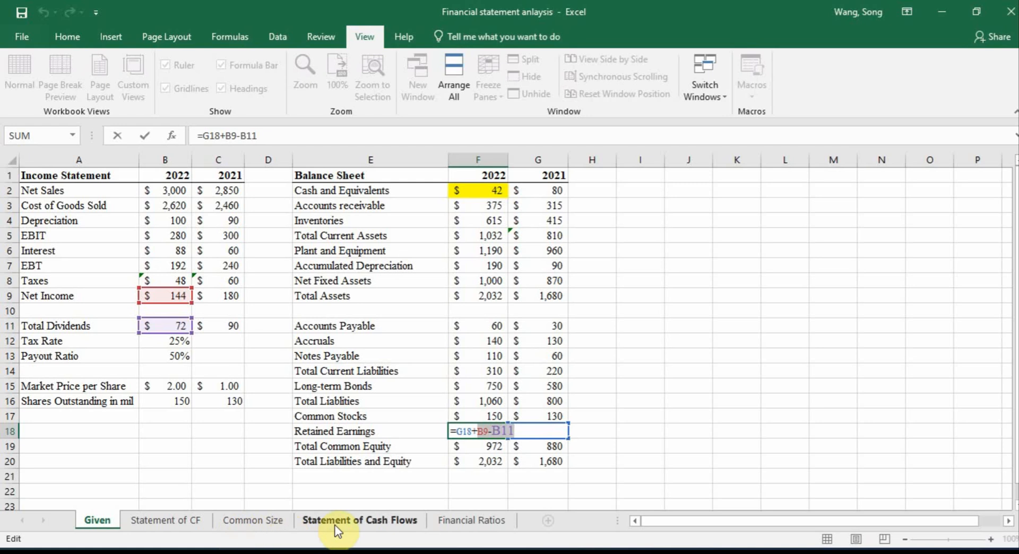
left_click(190, 522)
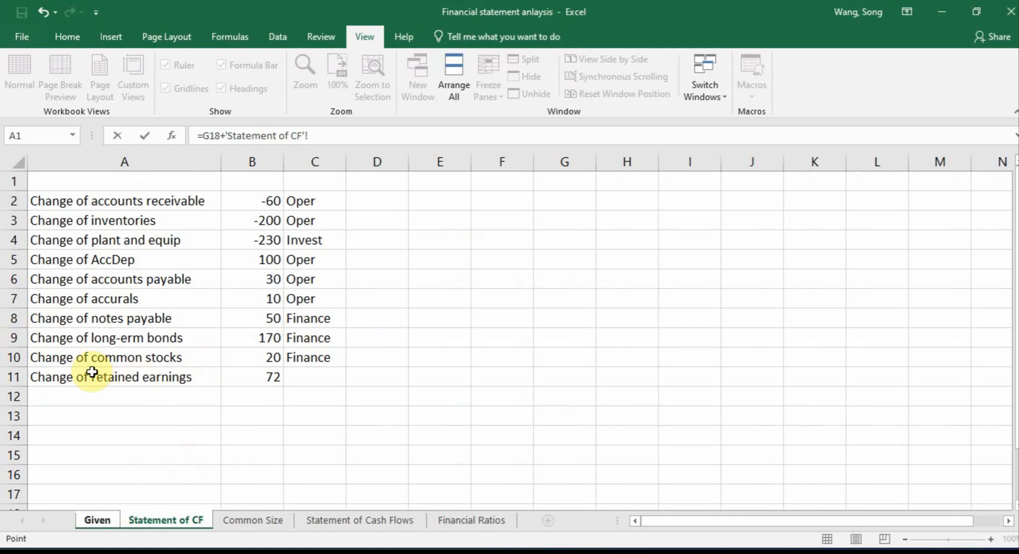
left_click_drag(66, 380, 151, 392)
key("Escape")
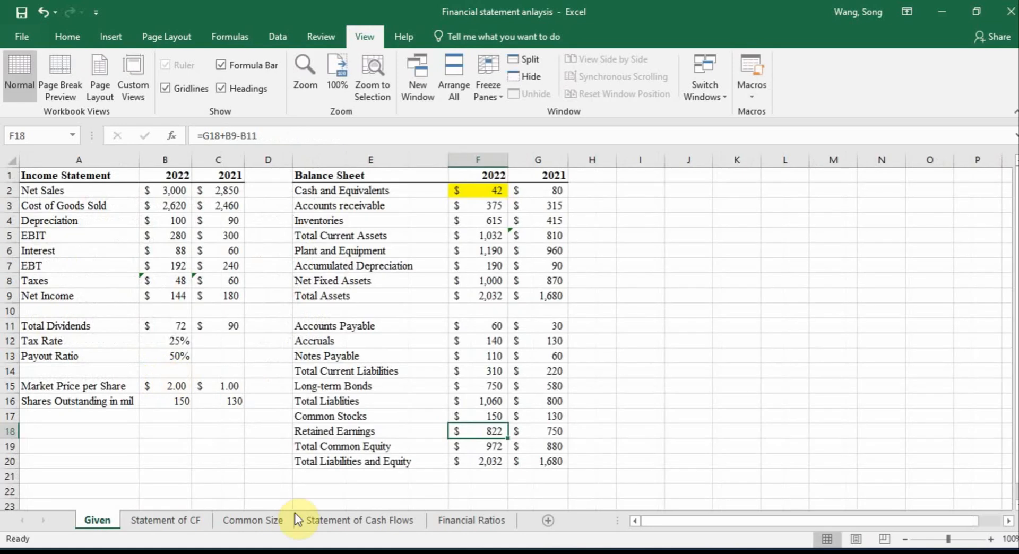
On the Statement of CF sheet, replace the retained earnings label in A11 with "Net Income" and add "Dividend" in A12
left_click(191, 523)
left_click(75, 375)
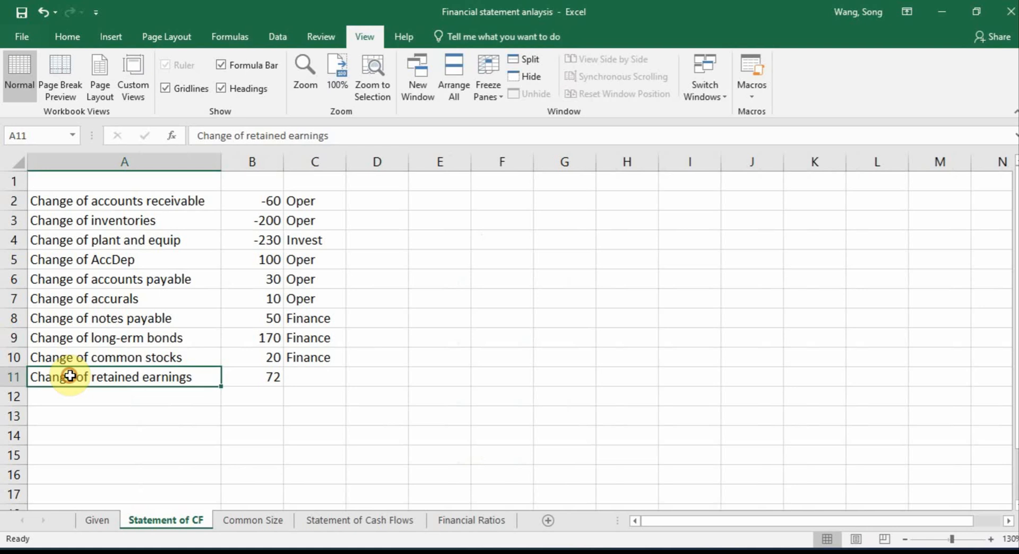
type("Ne")
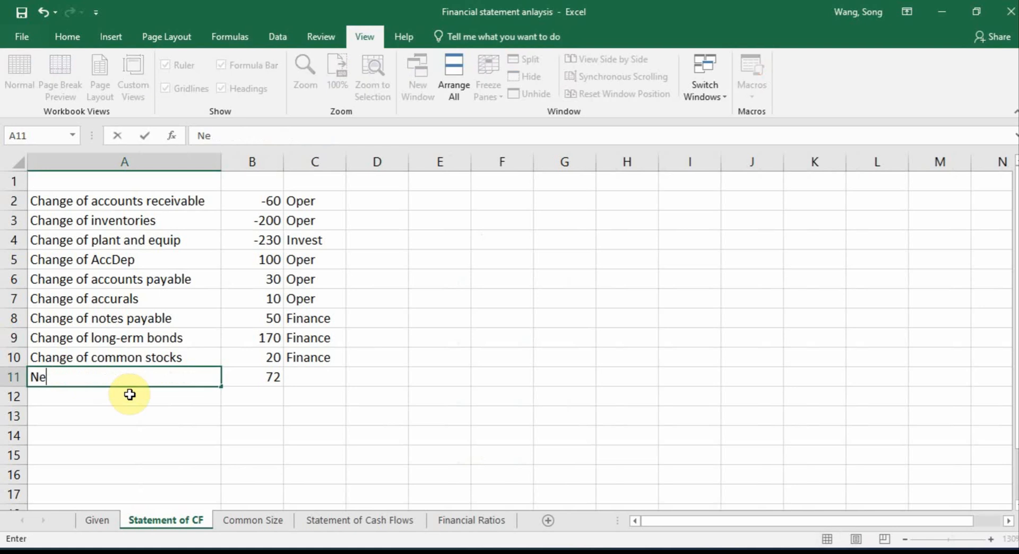
type("t Income")
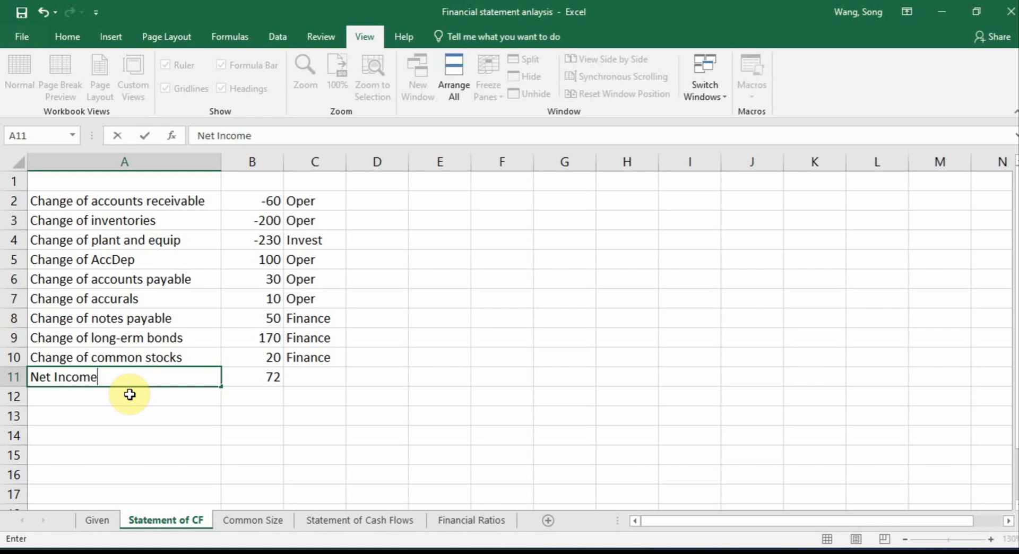
key("Return")
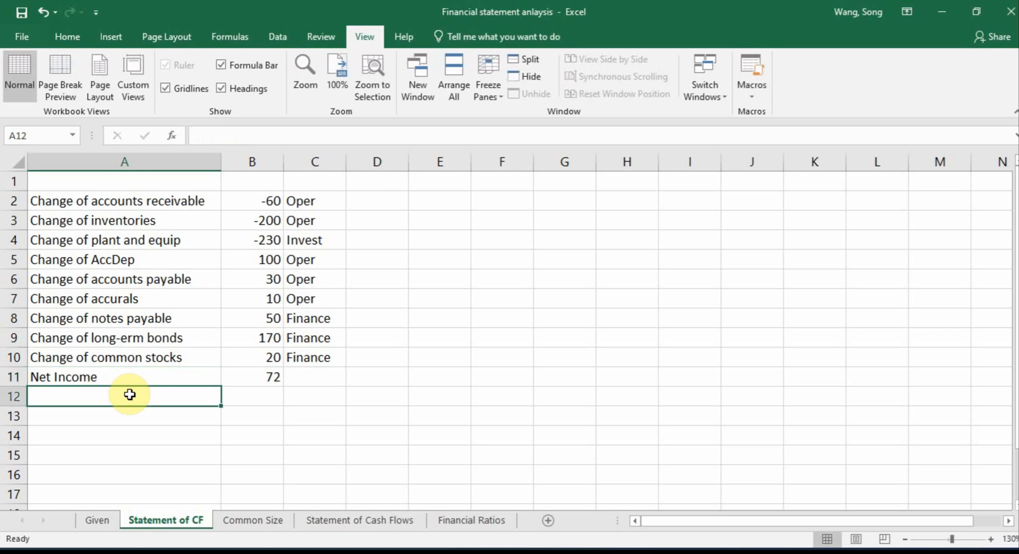
type("Dividend")
key("Return")
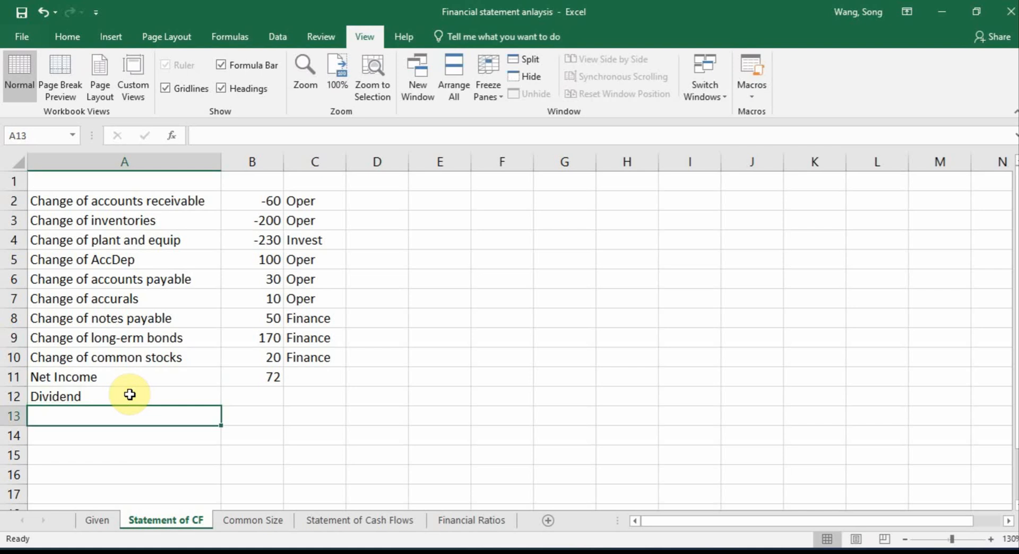
Tag Net Income as "Oper" in C11 and Dividend as "Finance" in C12
left_click(312, 377)
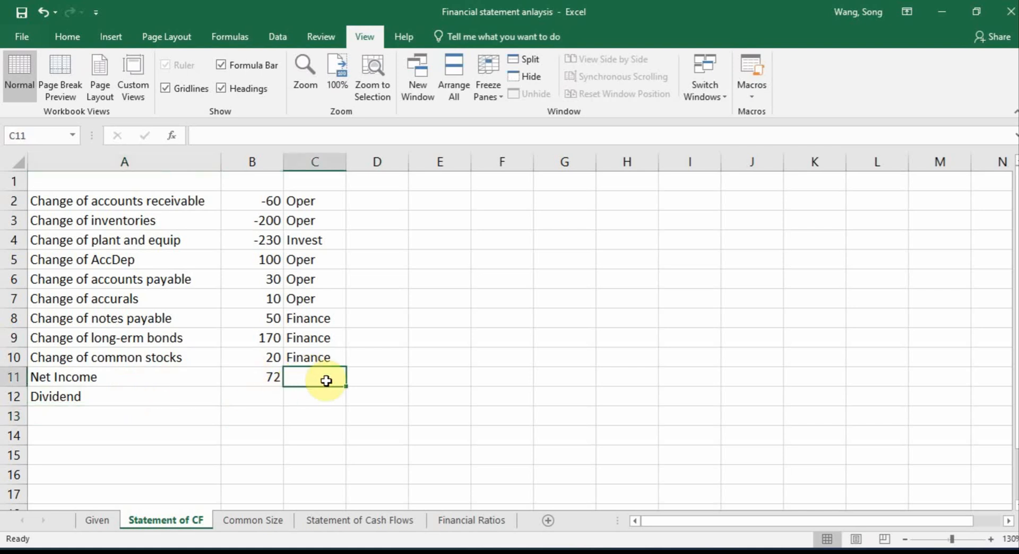
type("Oper")
key("Return")
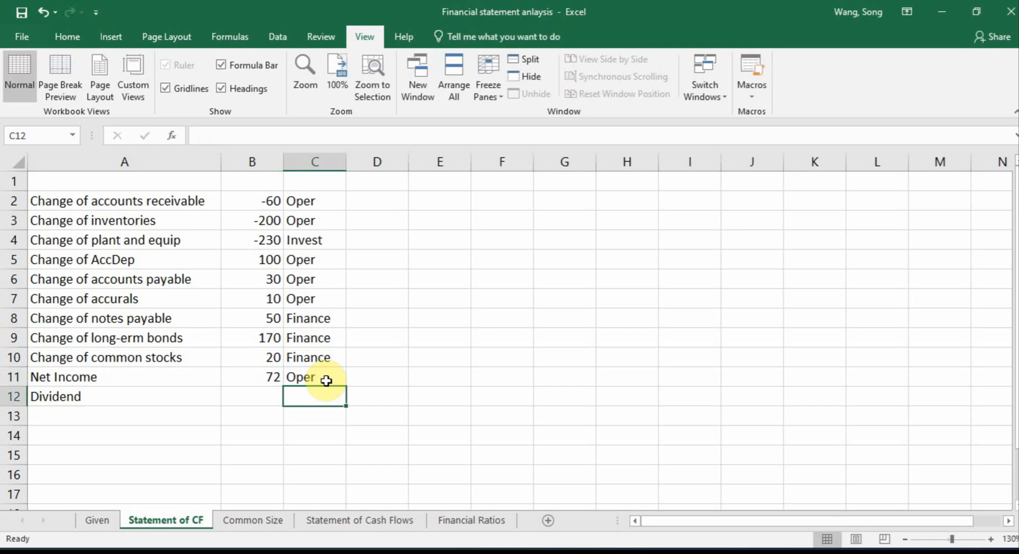
type("Finance")
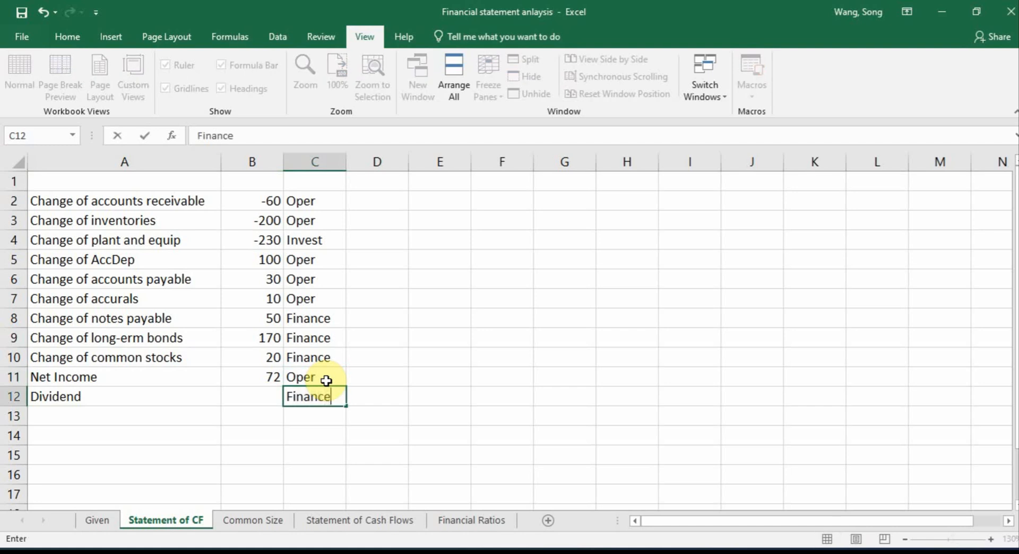
key("Return")
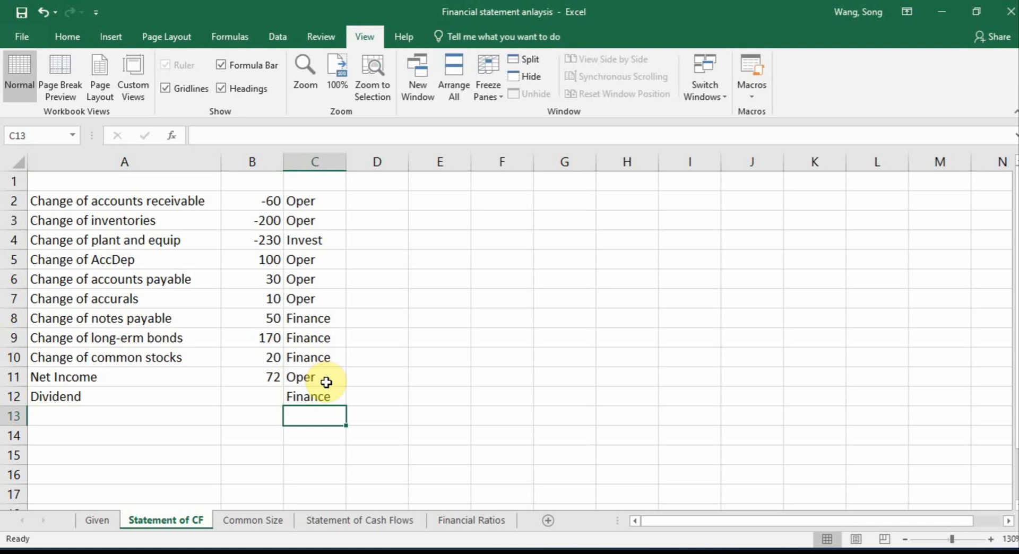
left_click(308, 397)
Replace the Net Income formula in B11 with a link to the 2022 net income, =Given!B9
left_click(280, 378)
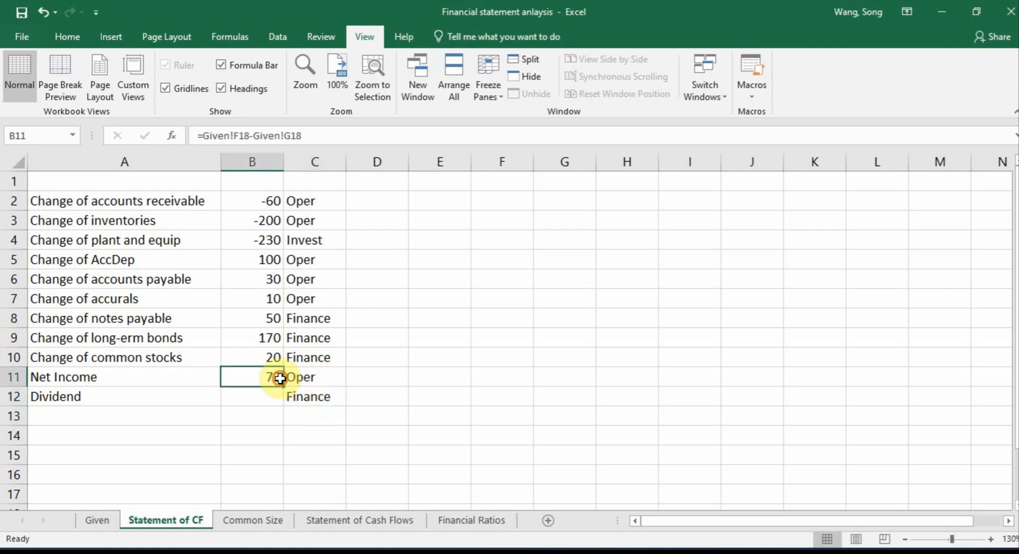
key("Delete")
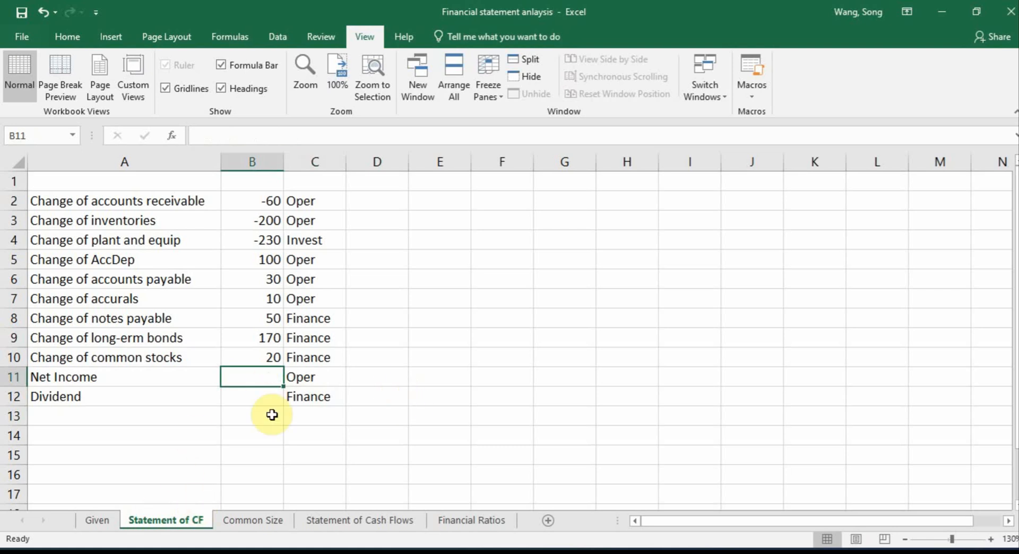
type("=")
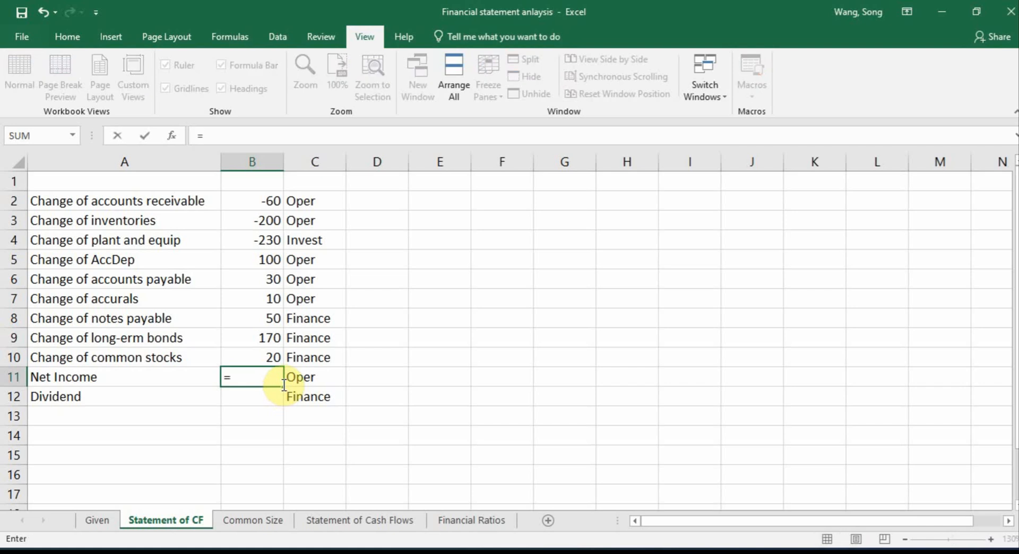
left_click(98, 520)
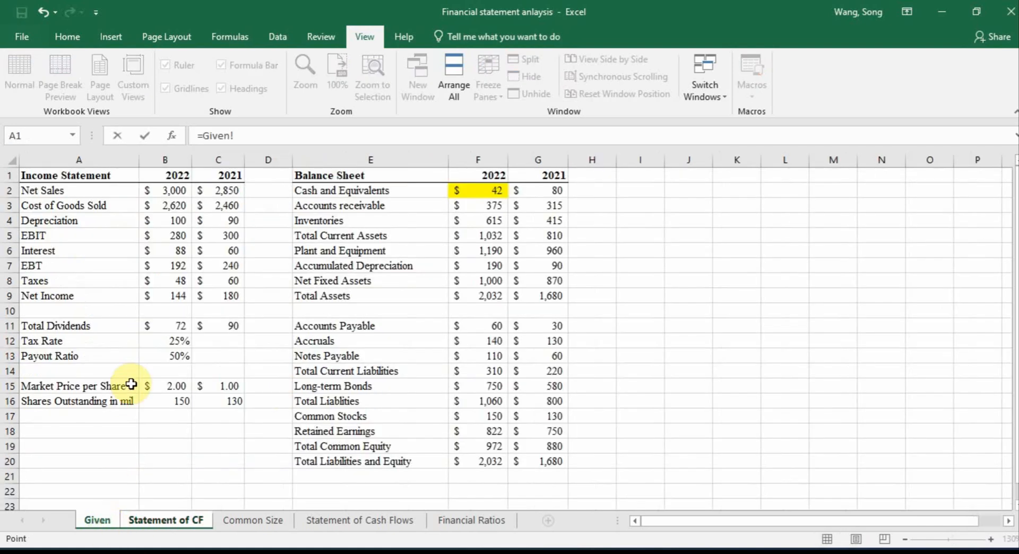
left_click(166, 294)
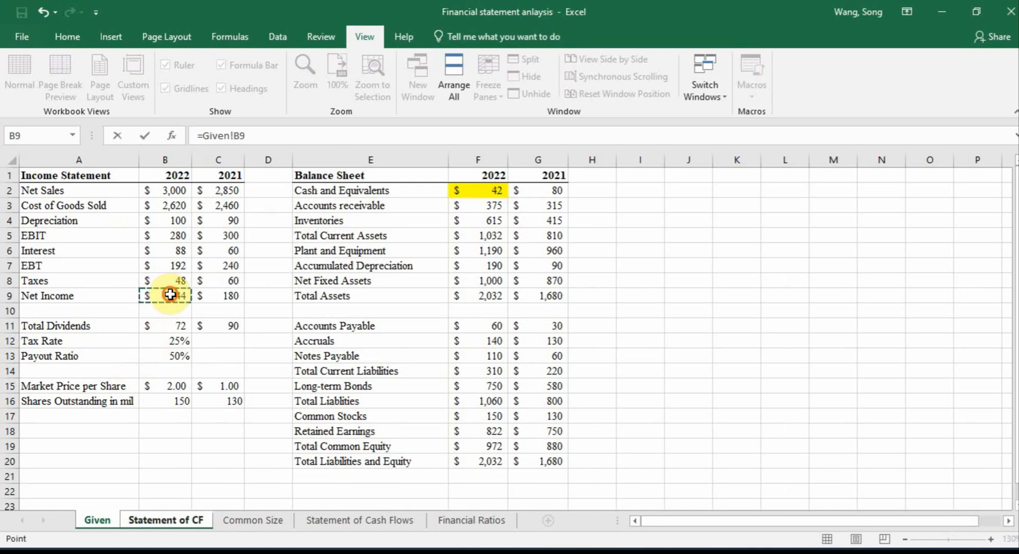
key("Return")
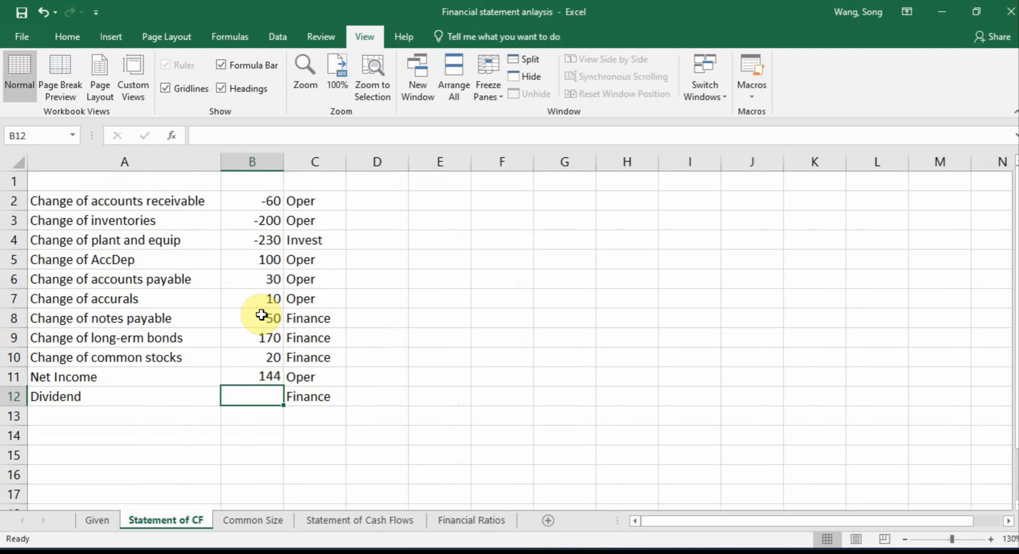
Enter the Dividend amount in B12 as a negative link to the 2022 total dividends, =-Given!B11
type("=-")
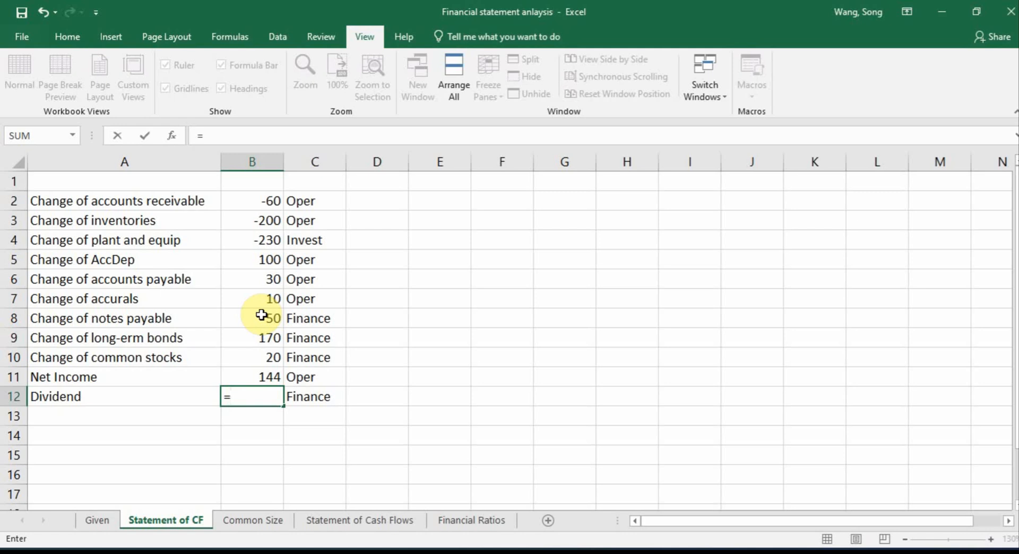
left_click(100, 516)
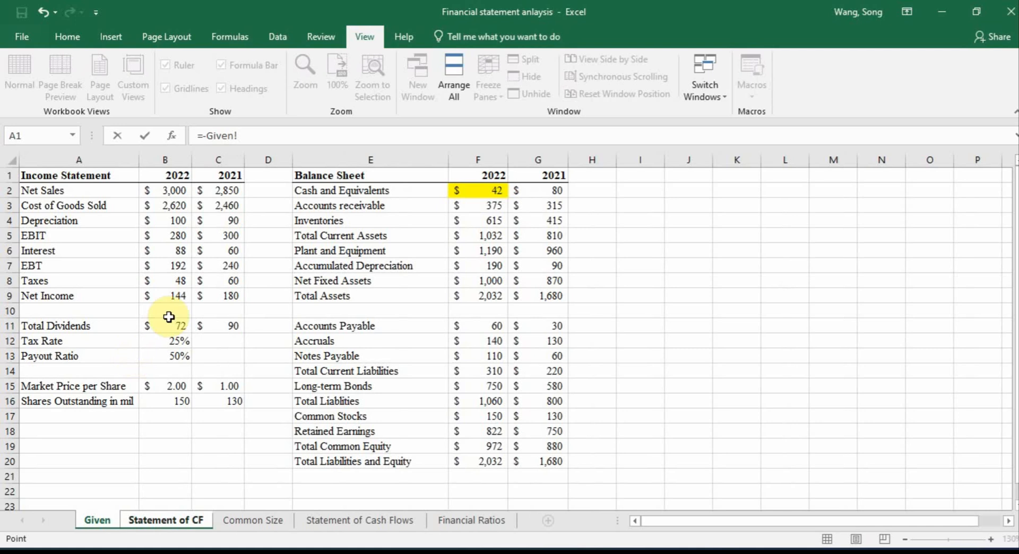
left_click(173, 325)
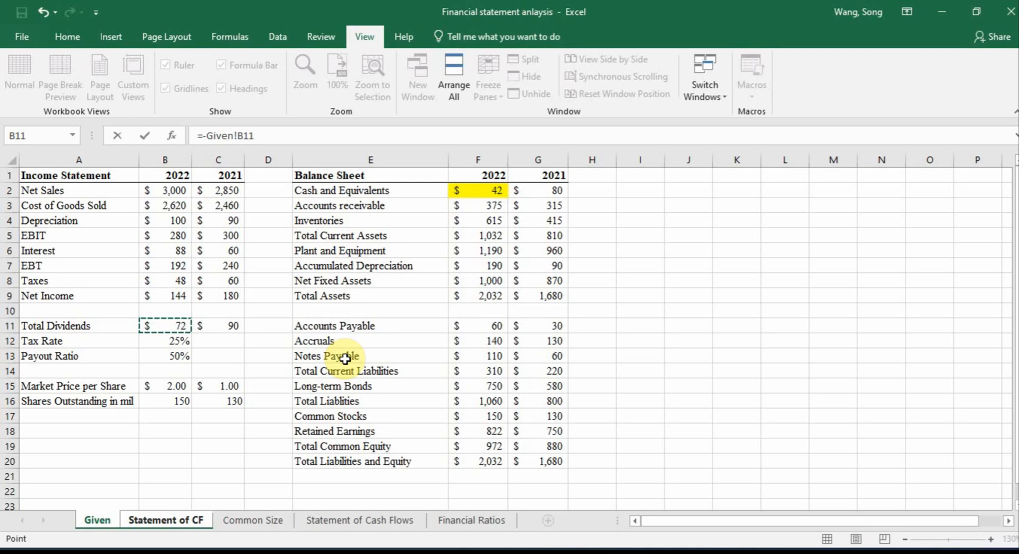
key("Return")
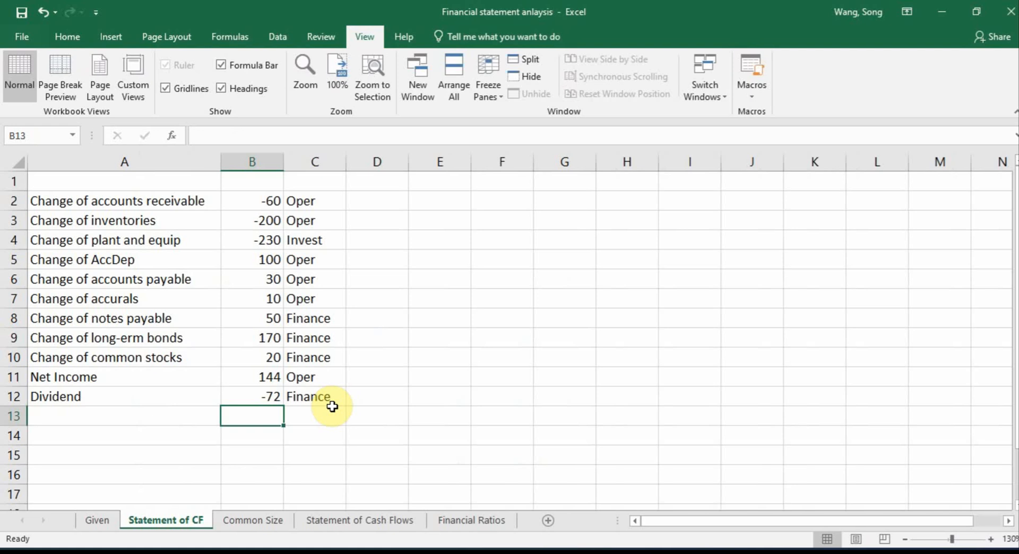
Check the change of AccDep row against the formula behind 2022 Accumulated Depreciation in F7 on the Given sheet
left_click(134, 238)
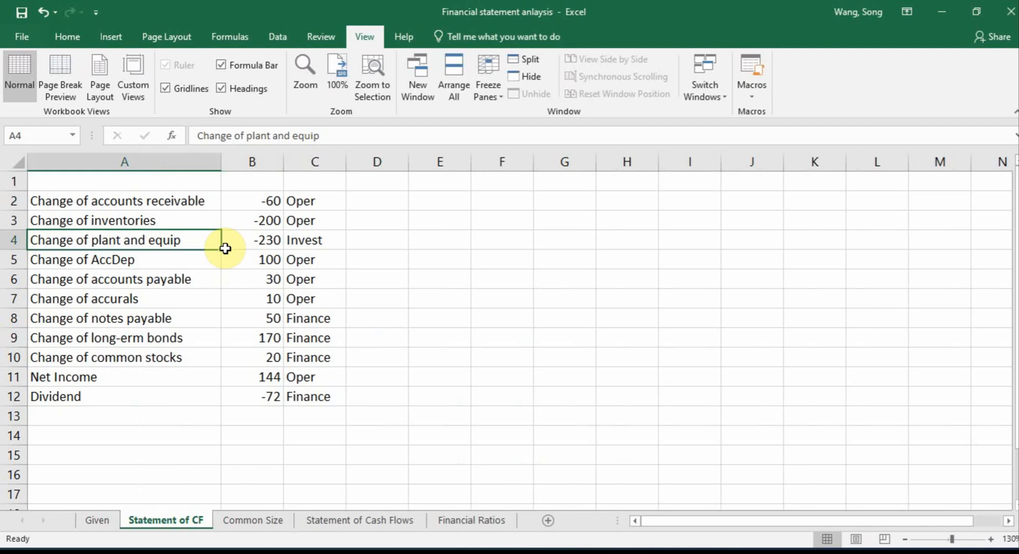
left_click(184, 259)
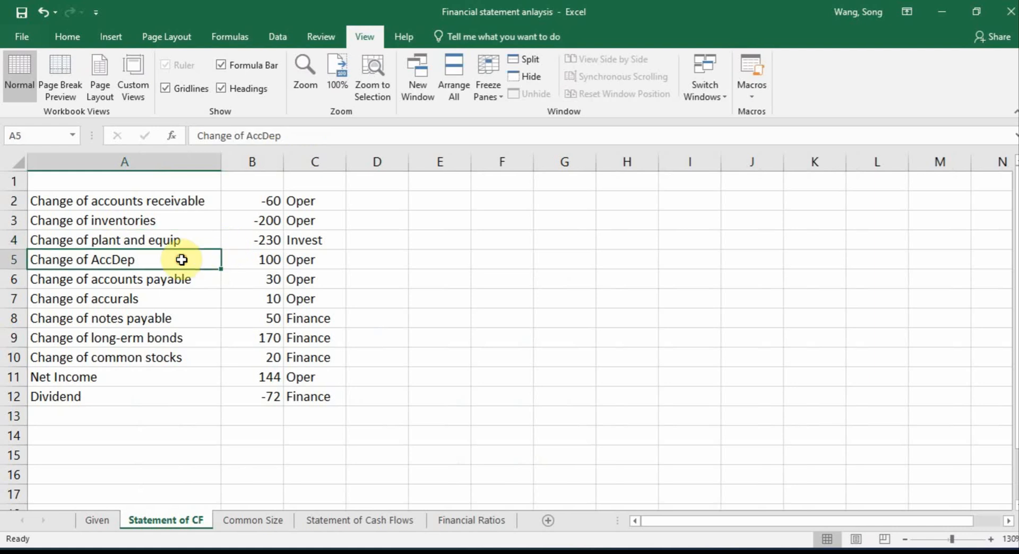
left_click(266, 260)
left_click(98, 521)
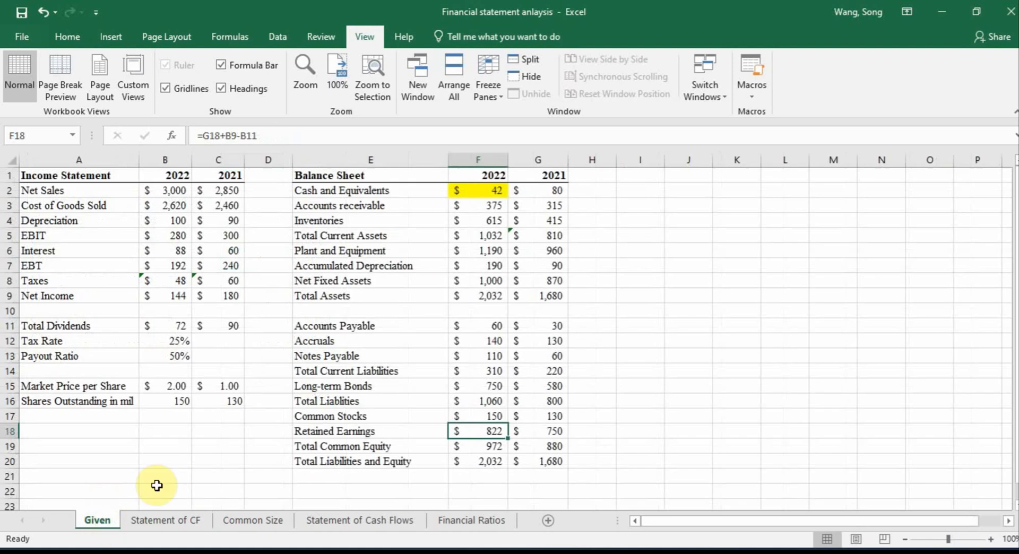
left_click(990, 539)
left_click(990, 539)
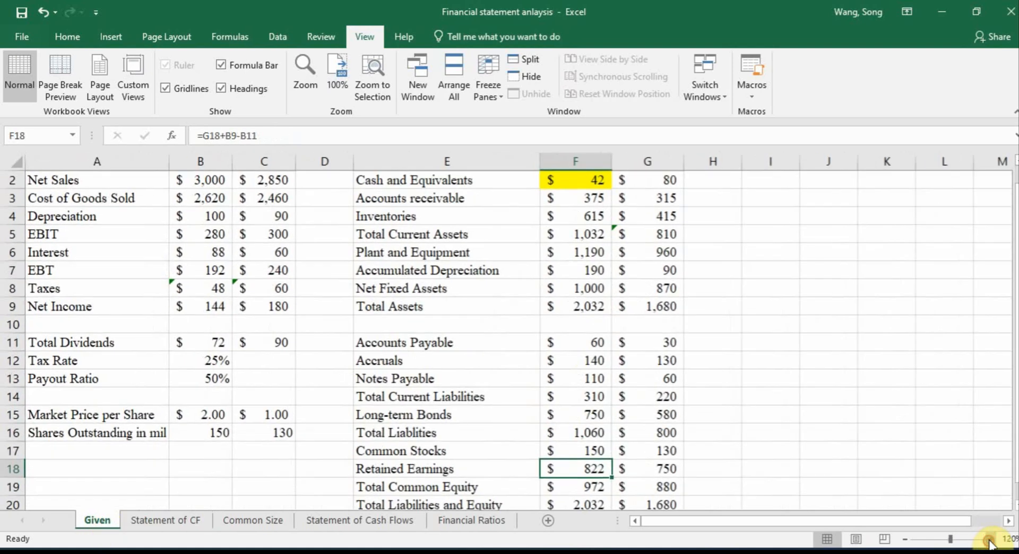
double_click(581, 271)
scroll(618, 284, "up", 1)
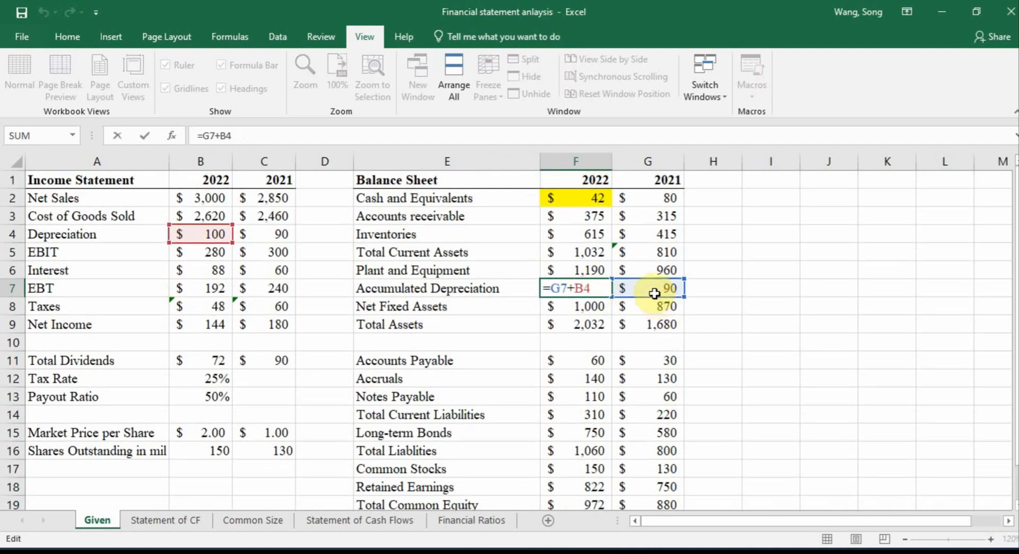
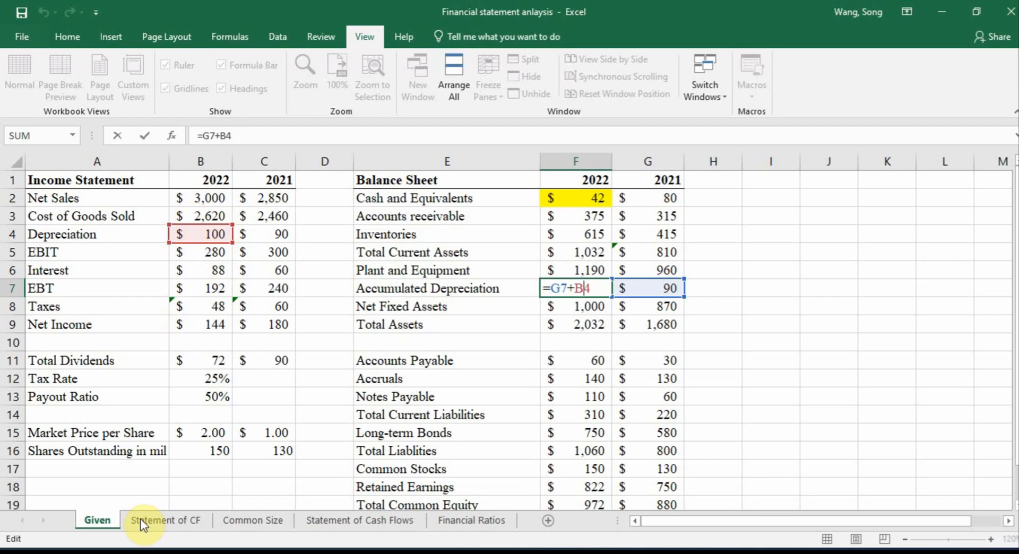
On the Statement of CF sheet, rename the Change of AccDep label in A5 to "Depreciation"
left_click(163, 520)
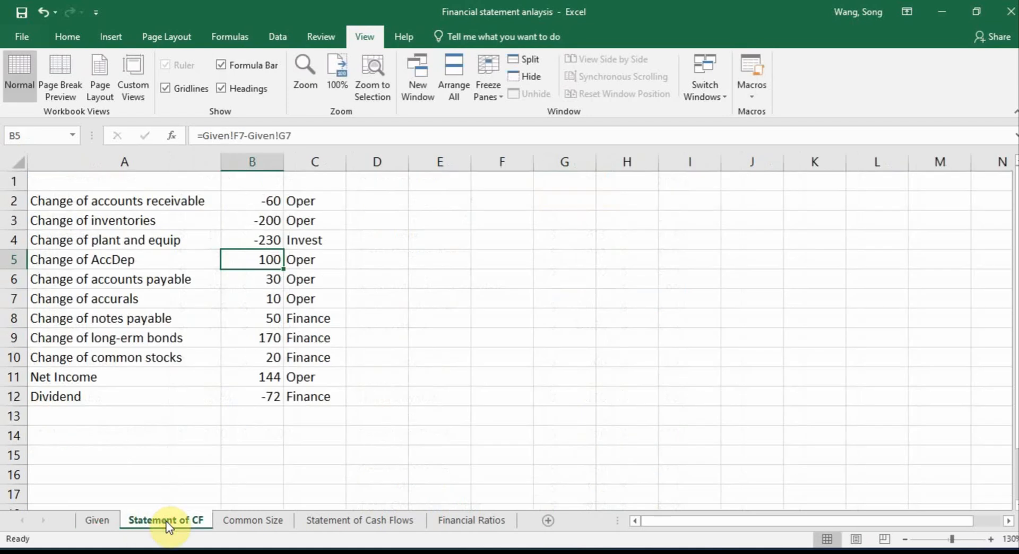
left_click(122, 260)
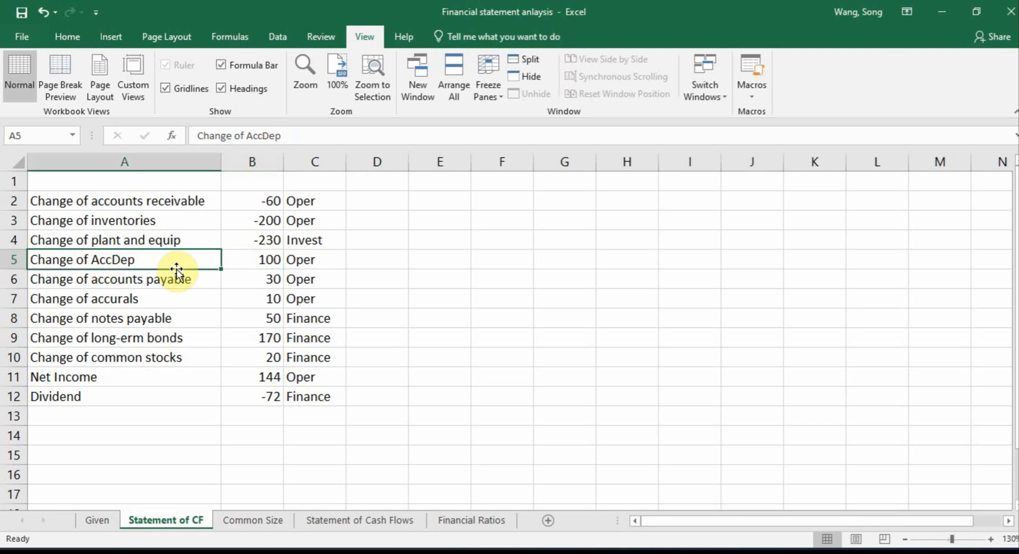
type("Dppreciation")
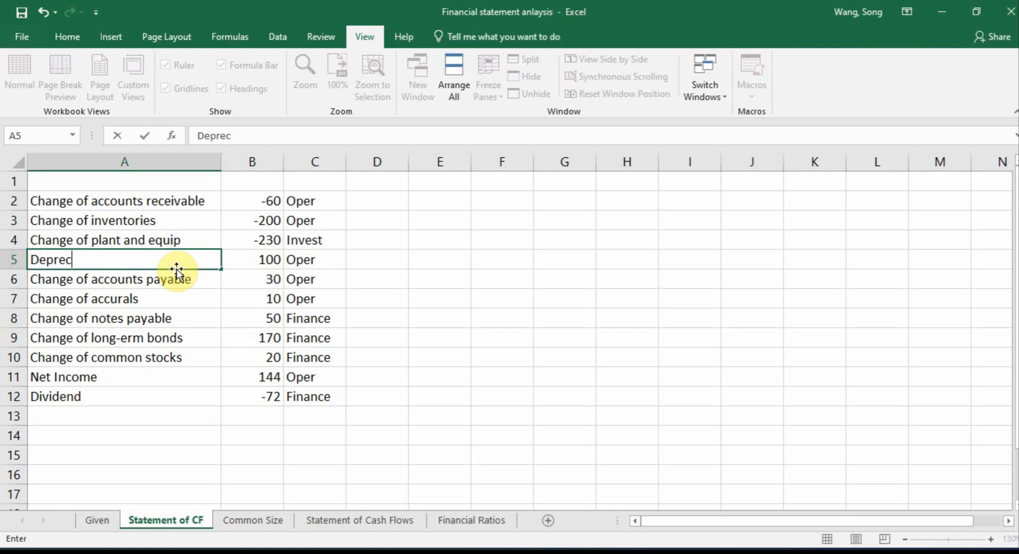
key("Return")
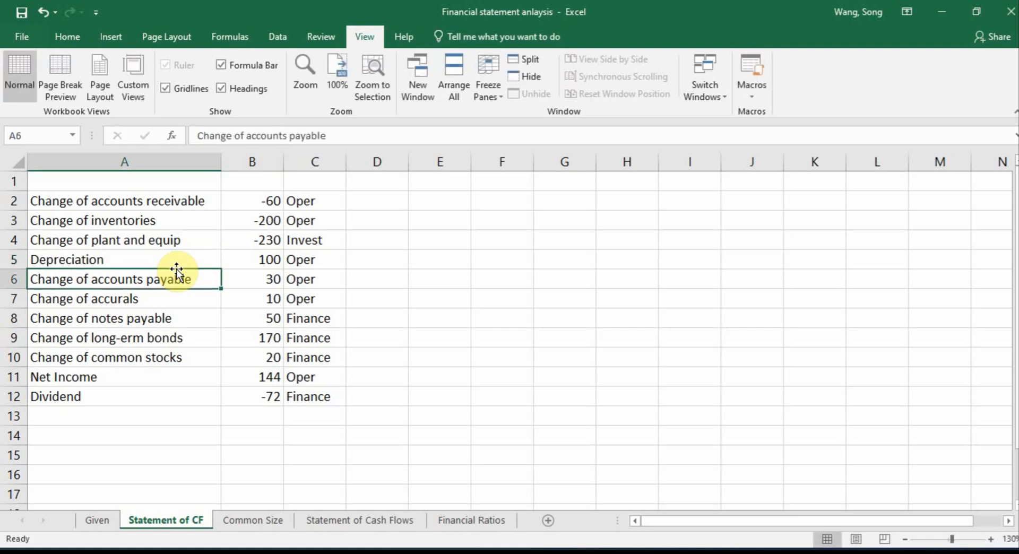
Replace the Depreciation formula in B5 with a link to the 2022 depreciation on the Given sheet, =Given!B4
left_click(268, 257)
double_click(277, 259)
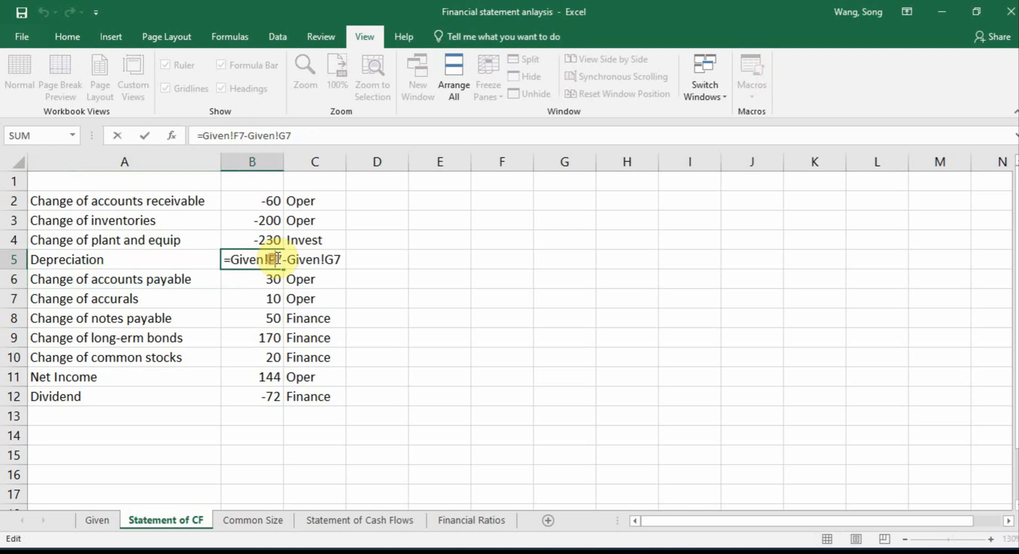
triple_click(234, 259)
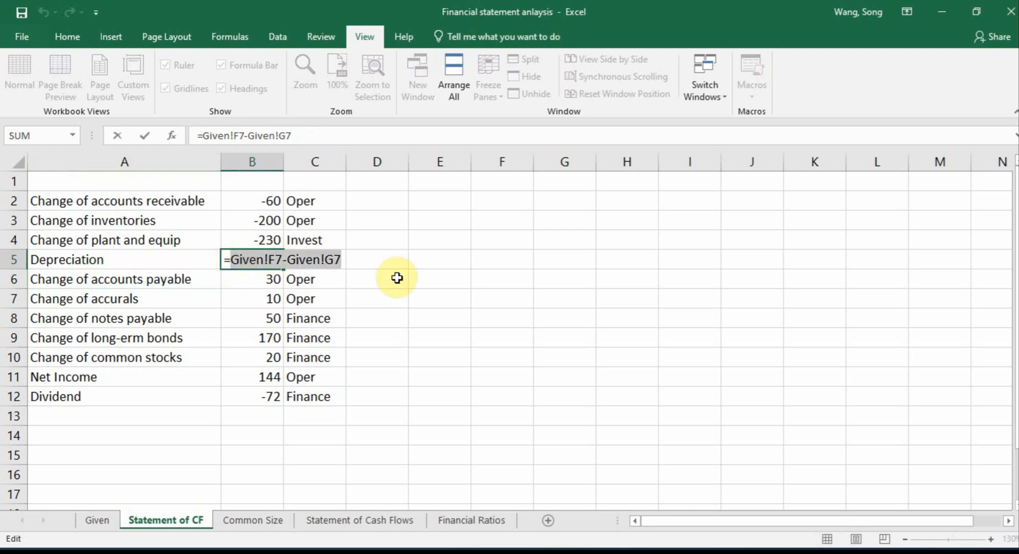
key("BackSpace")
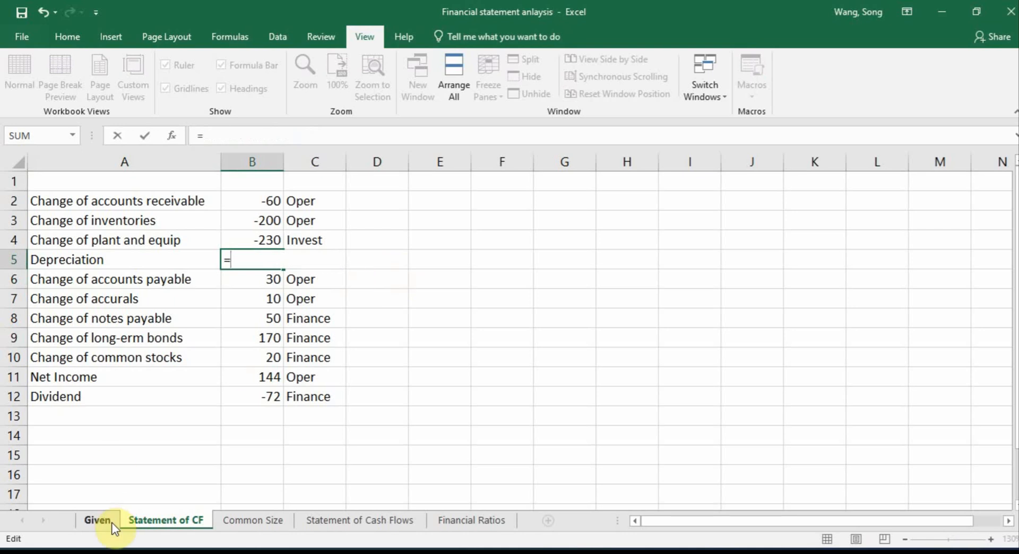
left_click(97, 520)
left_click(222, 233)
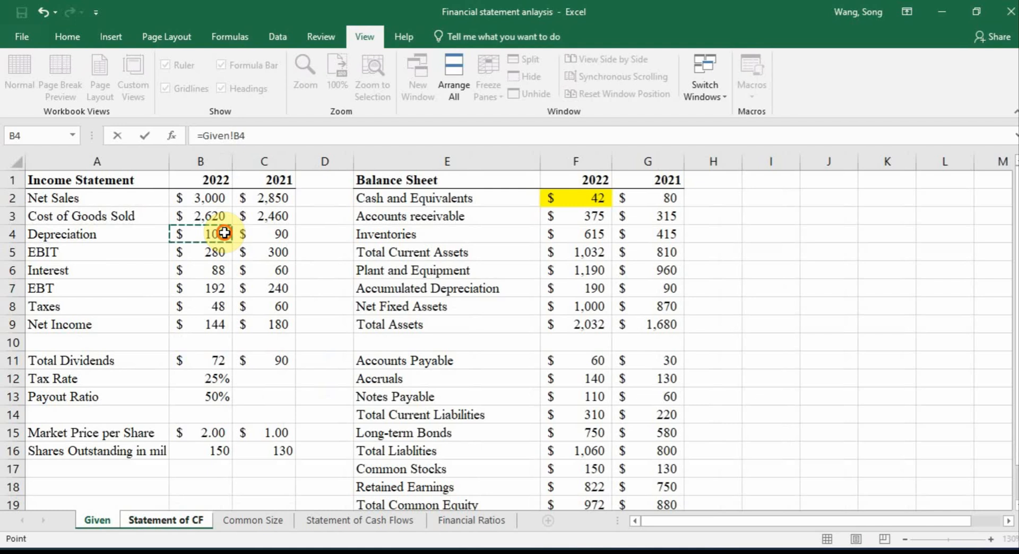
key("Return")
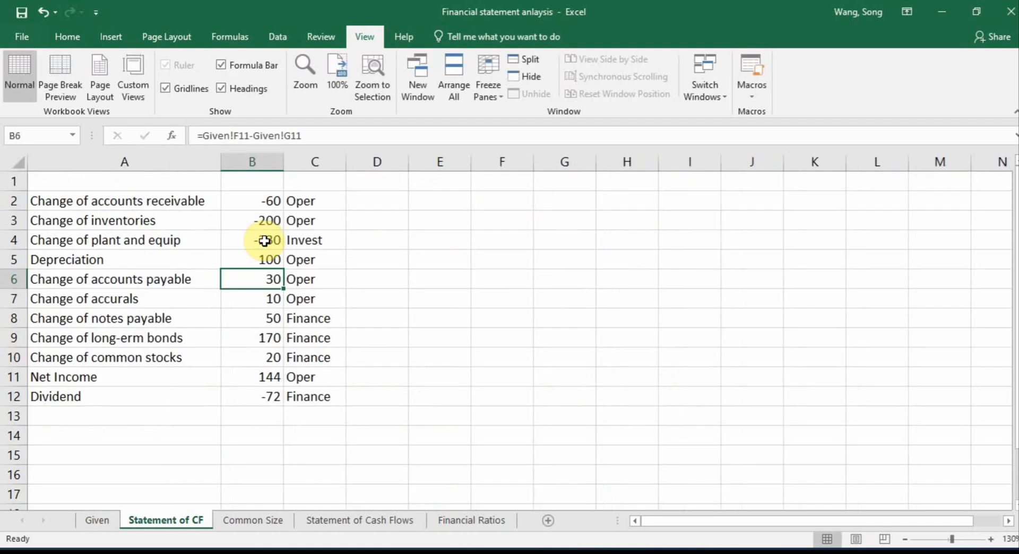
Check the total of all cash flow items with =SUM(B2:B12) in B14, and clear that cell again
left_click(276, 431)
type("=")
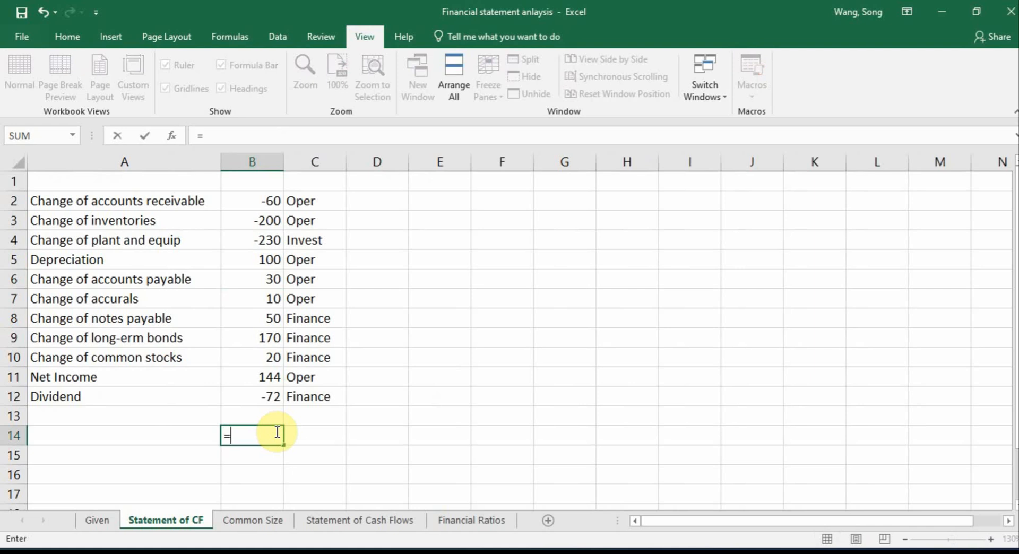
type("sum(")
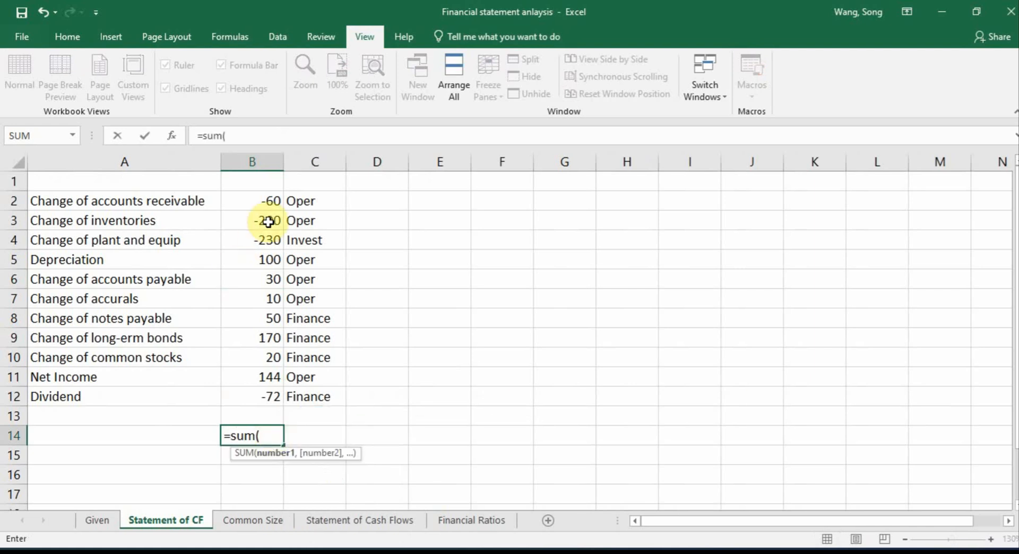
left_click_drag(266, 200, 273, 391)
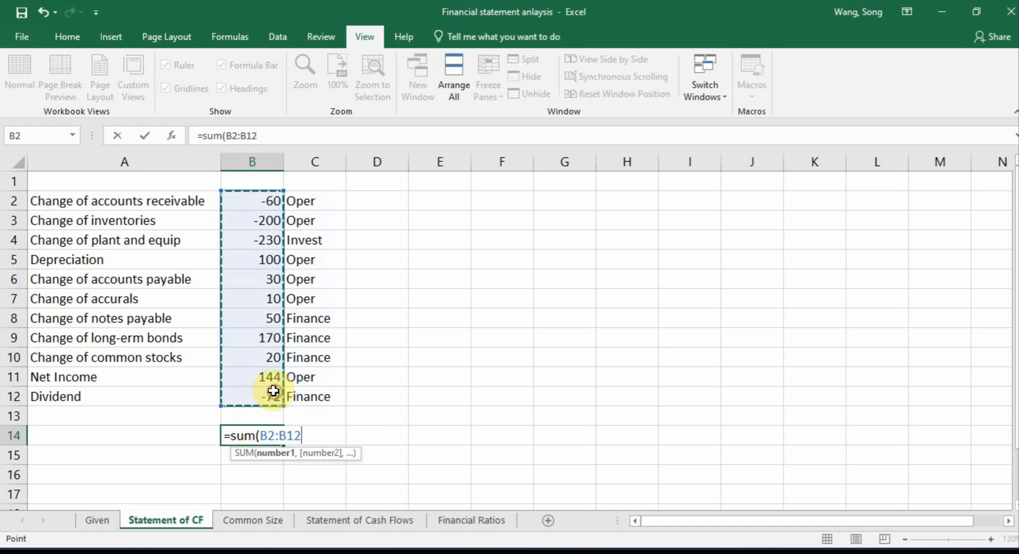
type(")")
key("Return")
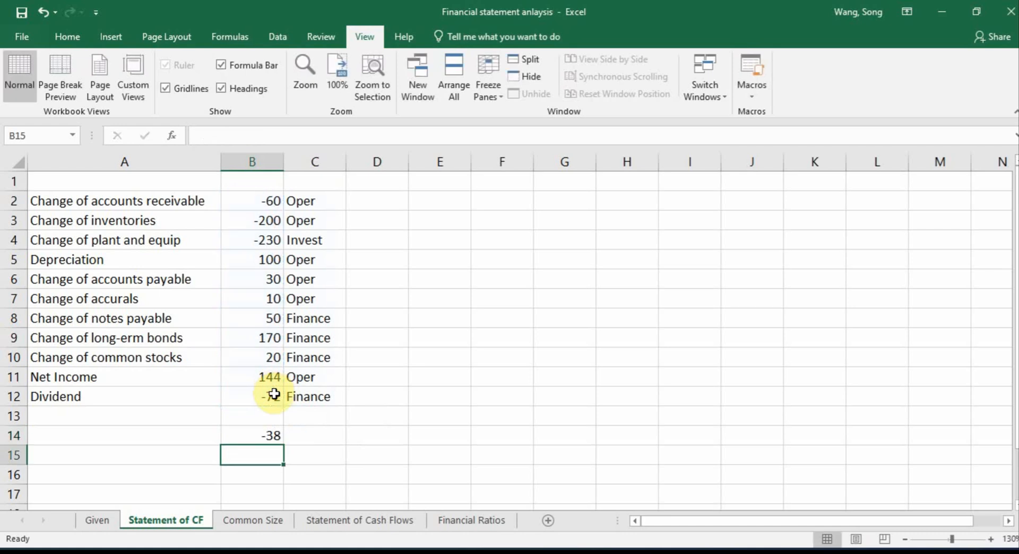
left_click(262, 433)
key("Delete")
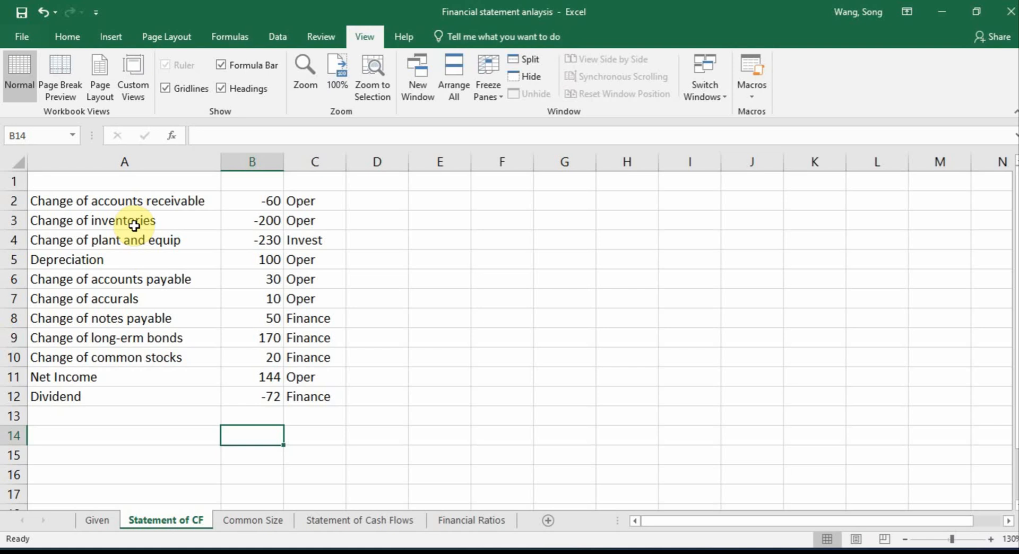
Move the Change of plant and equip row below the Dividend row, leaving one blank row between them
left_click(11, 238)
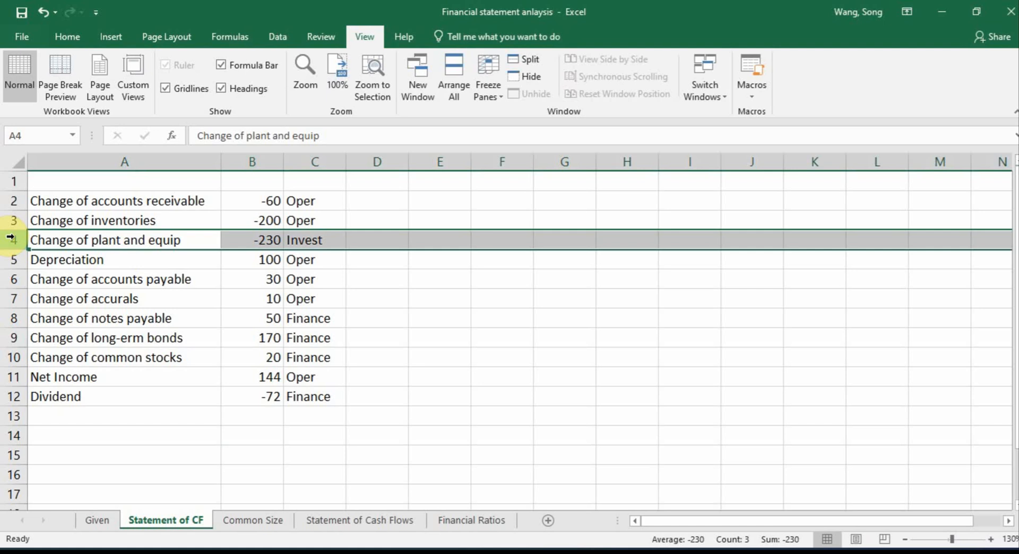
right_click(12, 239)
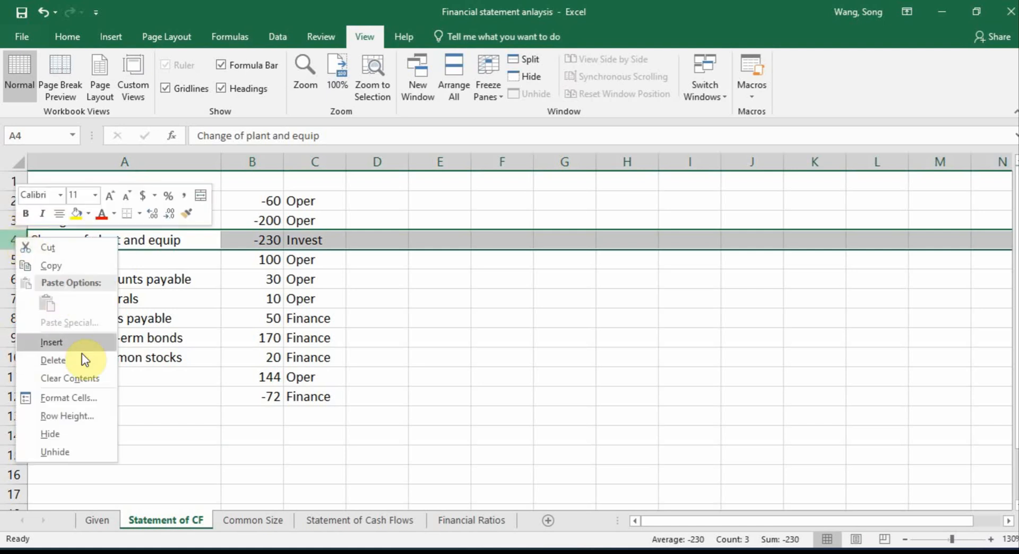
left_click(56, 247)
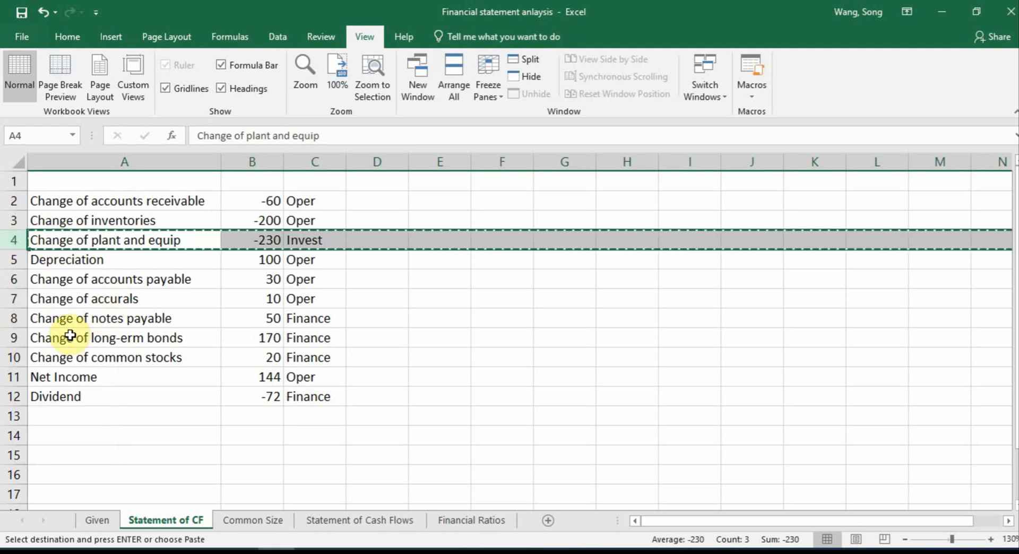
left_click(15, 435)
right_click(16, 435)
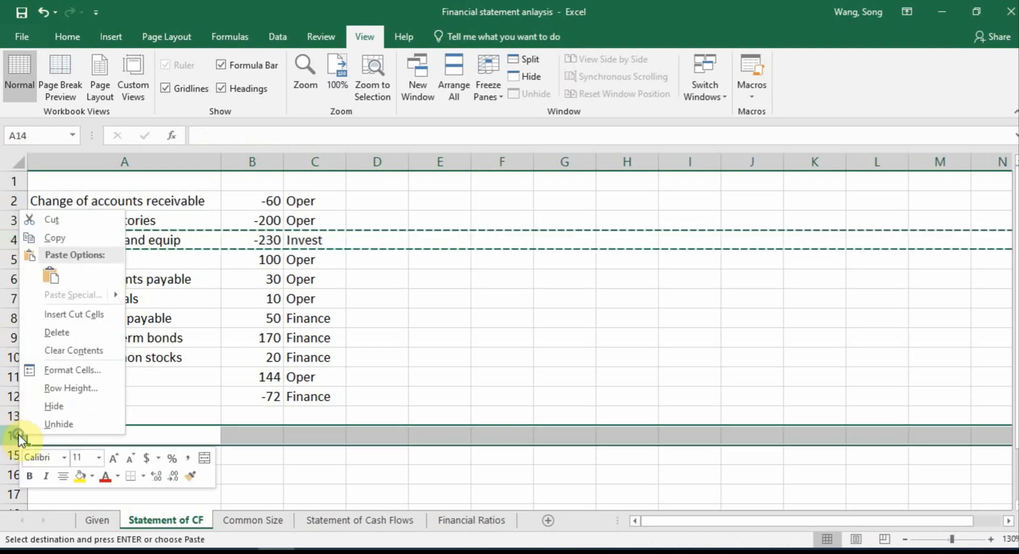
left_click(72, 314)
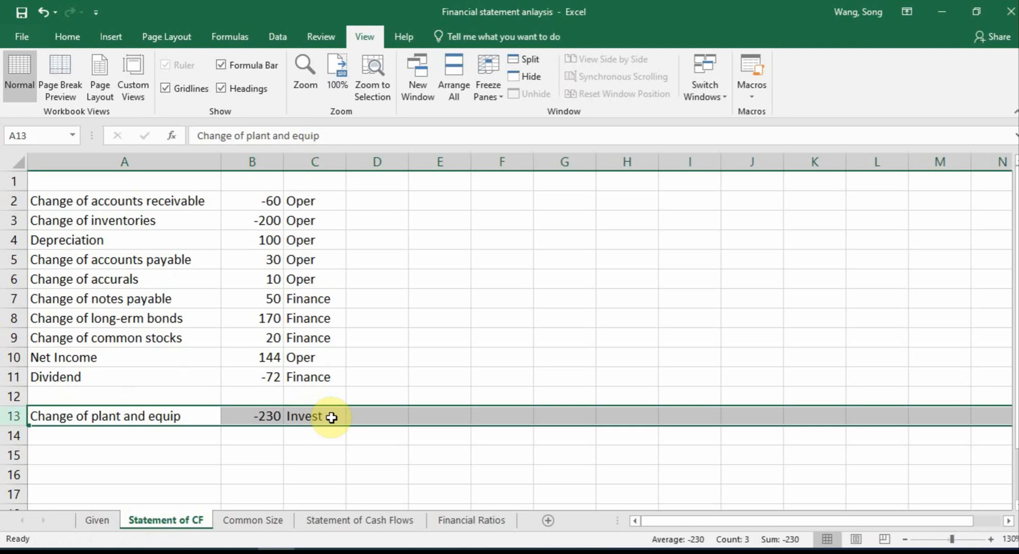
Move the Net Income row to the top of the list, above Change of accounts receivable
left_click(4, 355)
right_click(4, 356)
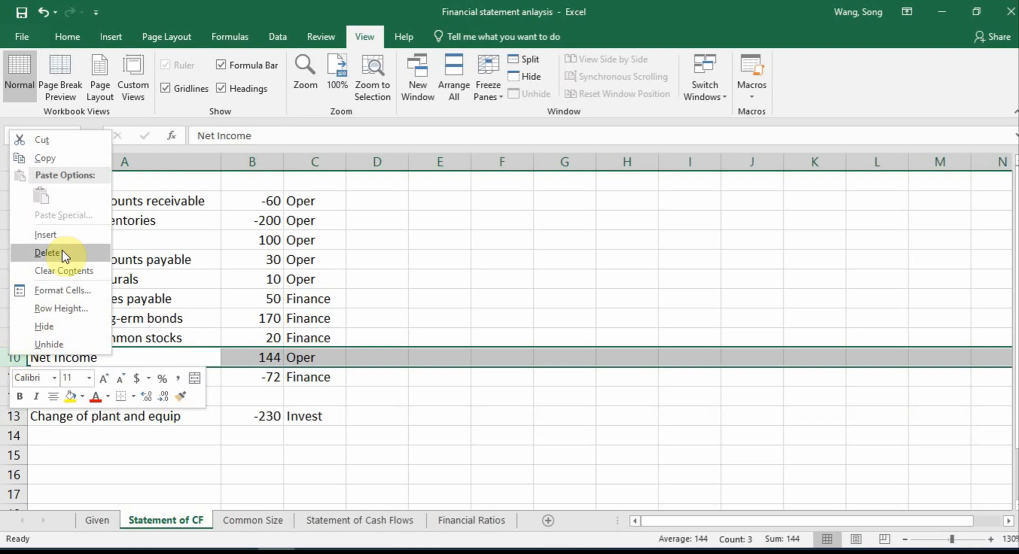
left_click(66, 159)
left_click(15, 201)
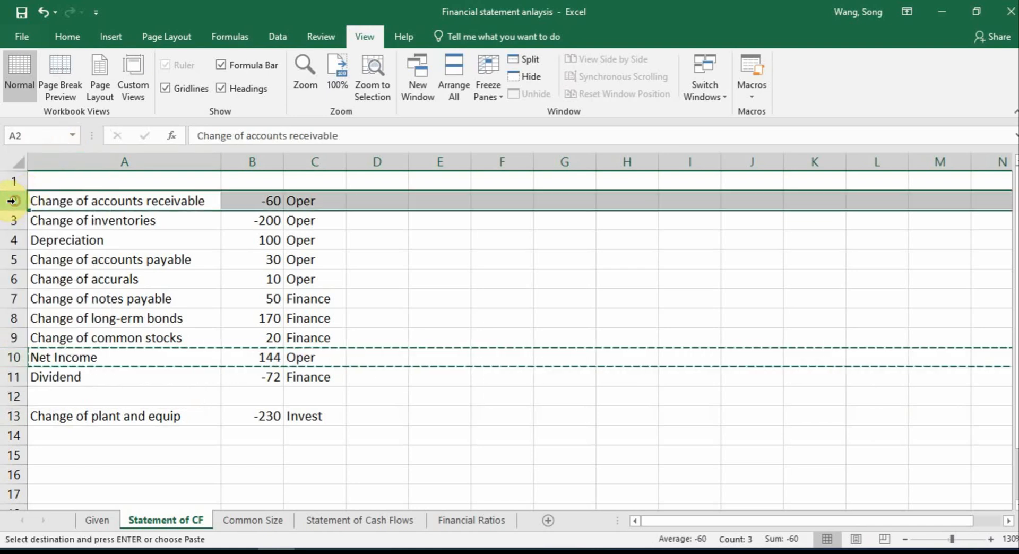
right_click(15, 201)
left_click(74, 306)
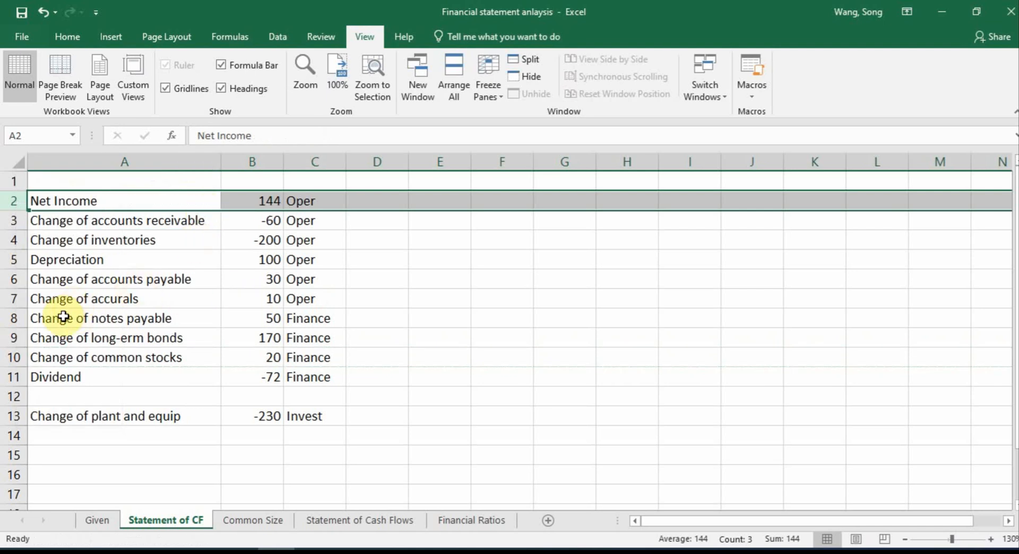
Move the Depreciation row directly below Net Income, above Change of accounts receivable
left_click(14, 259)
right_click(14, 259)
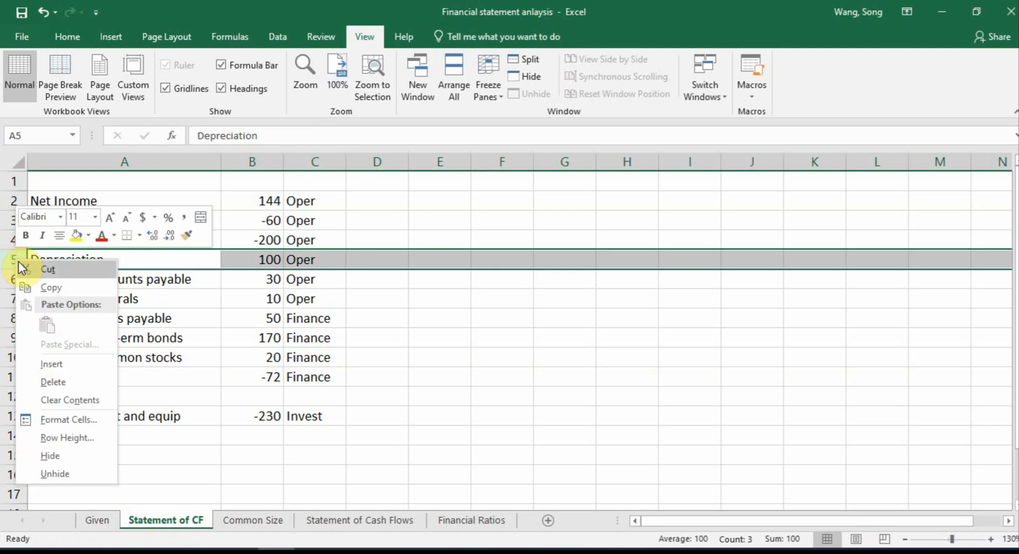
left_click(47, 269)
left_click(14, 220)
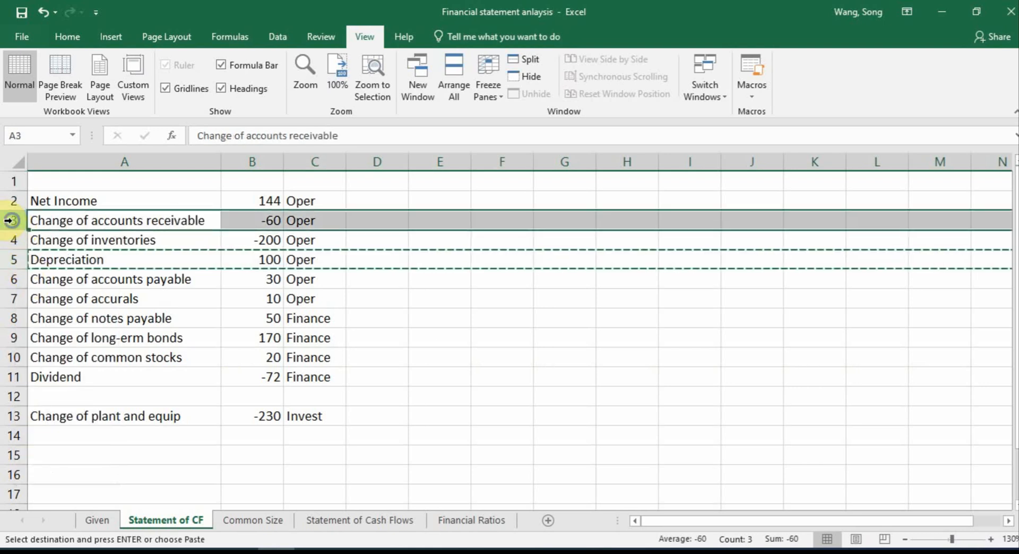
right_click(12, 220)
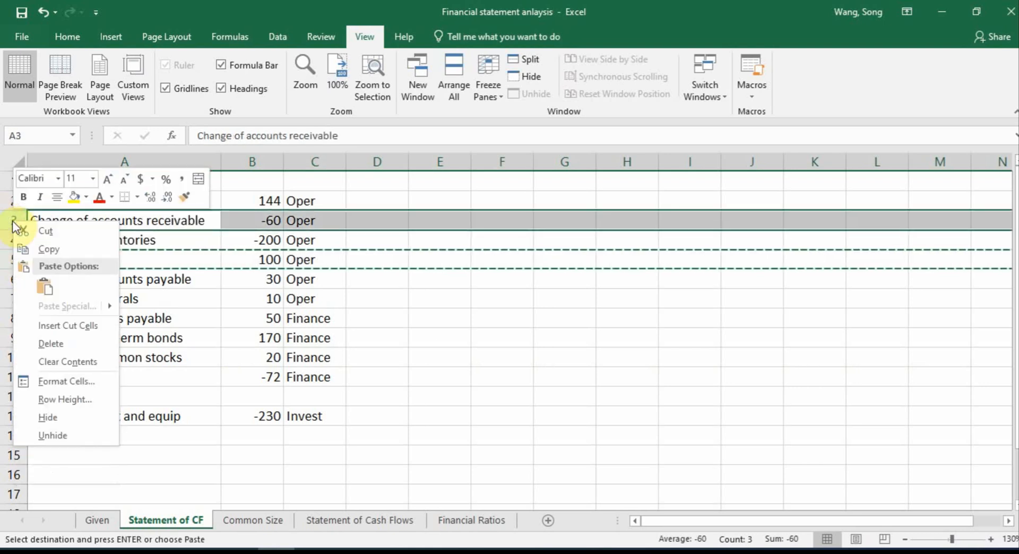
left_click(67, 329)
left_click(359, 245)
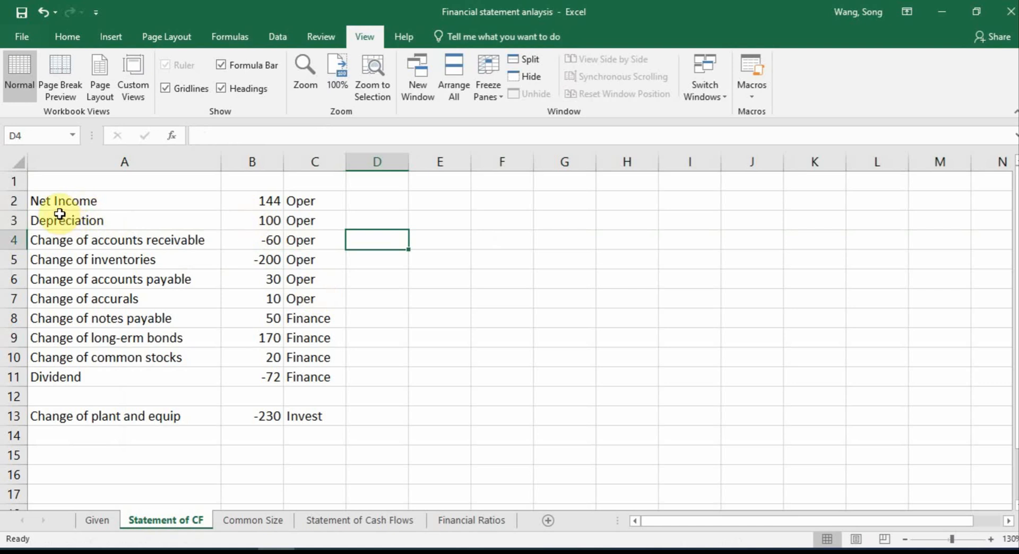
left_click_drag(57, 199, 255, 212)
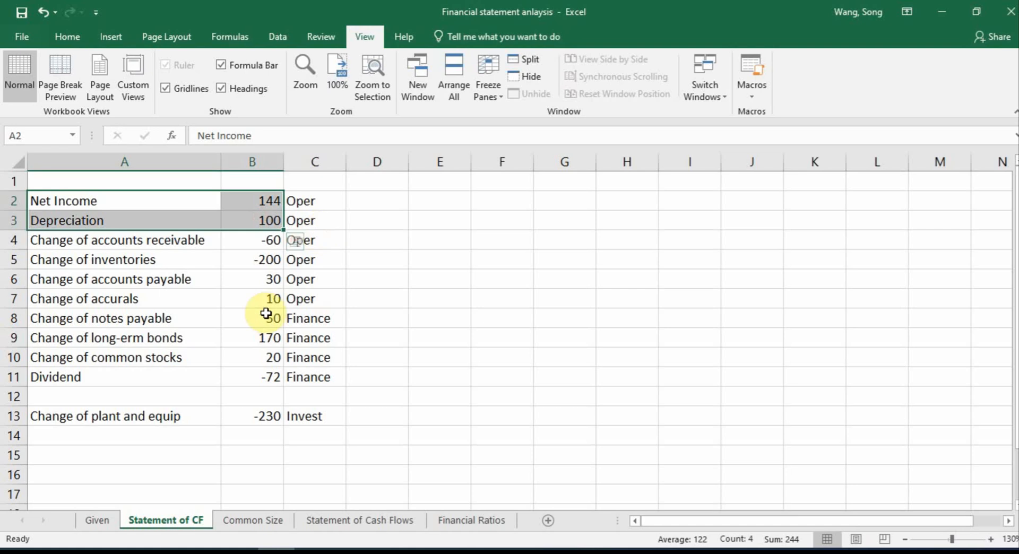
Move the four Finance rows, from Change of notes payable to Dividend, below Change of plant and equip, leaving one blank row between
left_click(21, 317)
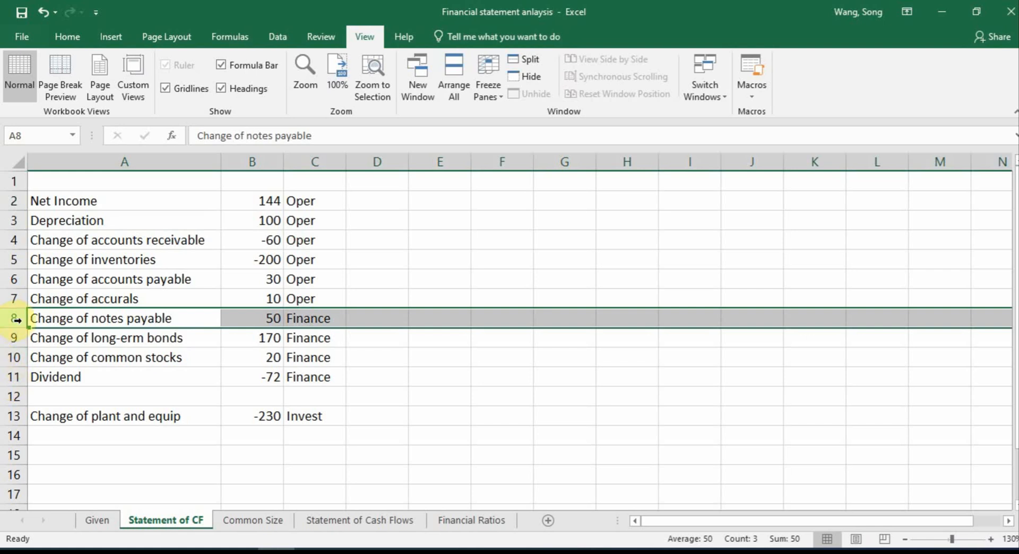
left_click(14, 376, "shift")
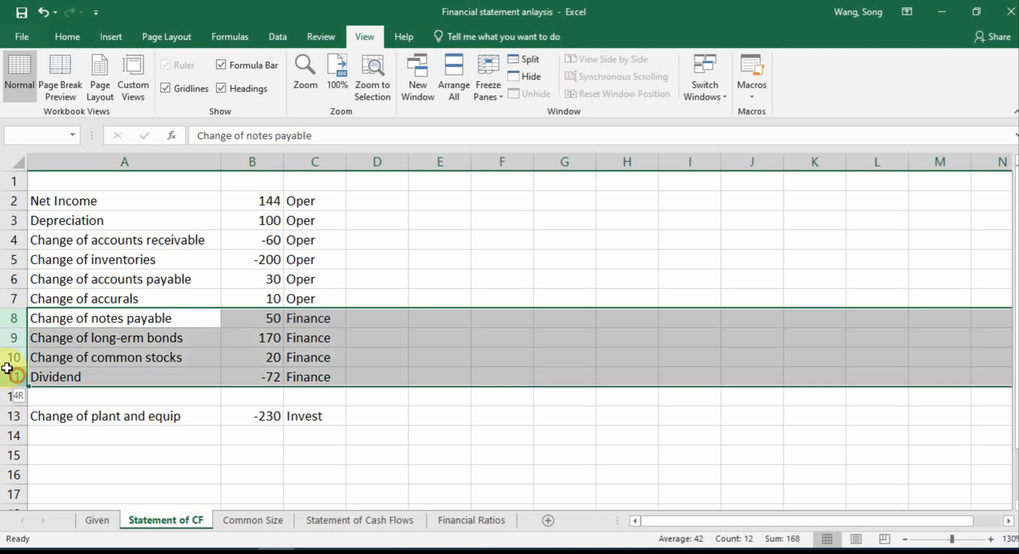
right_click(2, 336)
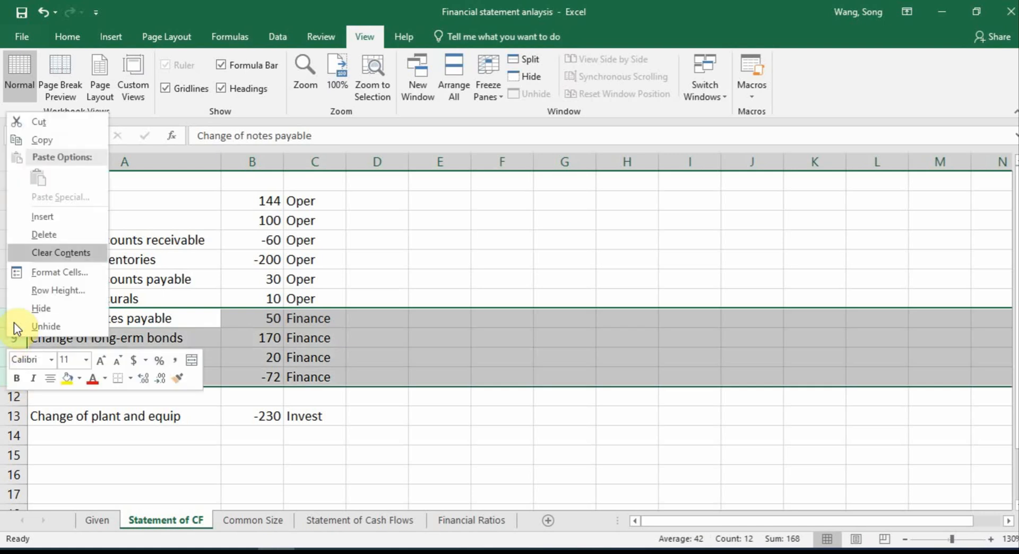
left_click(38, 122)
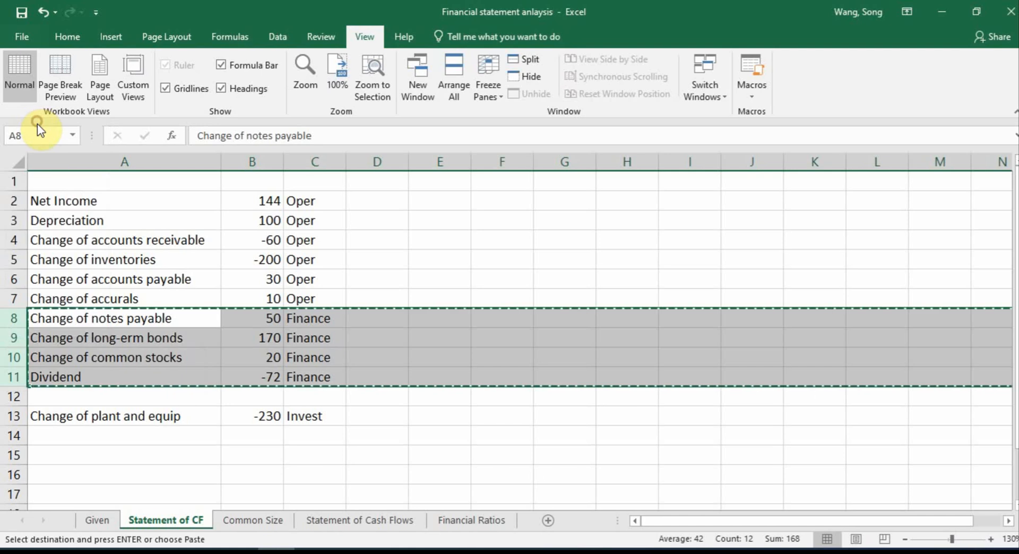
left_click(17, 455)
right_click(17, 455)
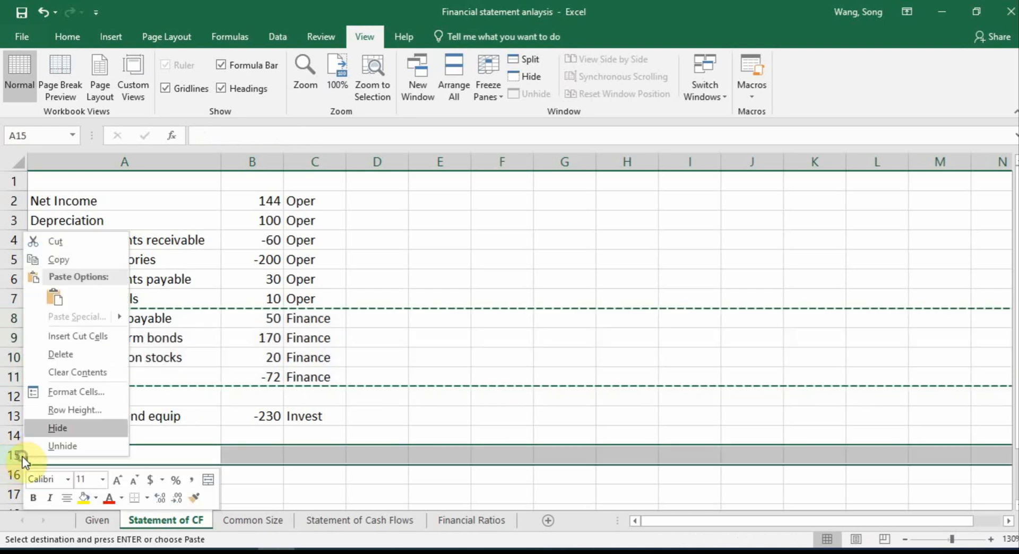
left_click(72, 336)
left_click(431, 406)
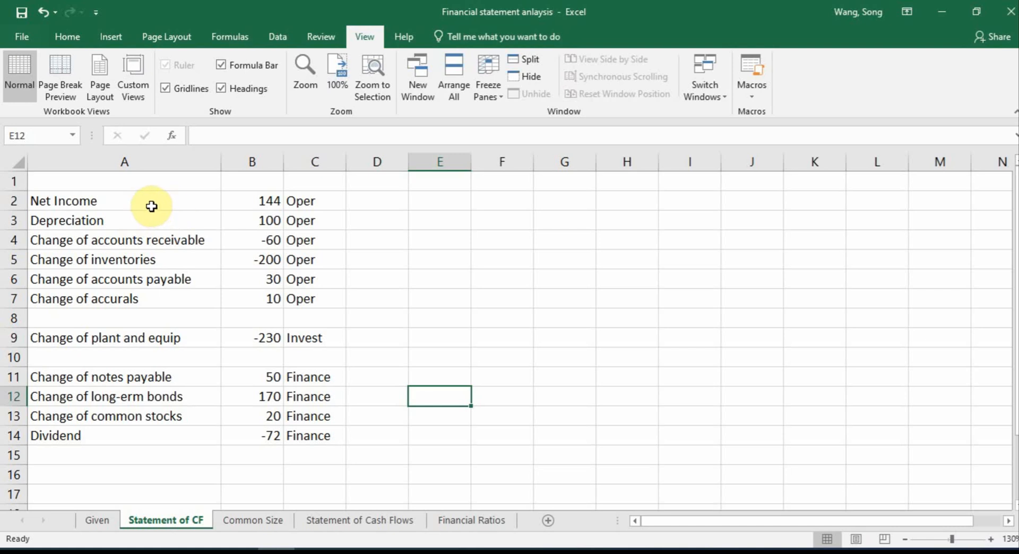
Enter the heading "Cash flows from operating activities" in A1 above Net Income
left_click(128, 176)
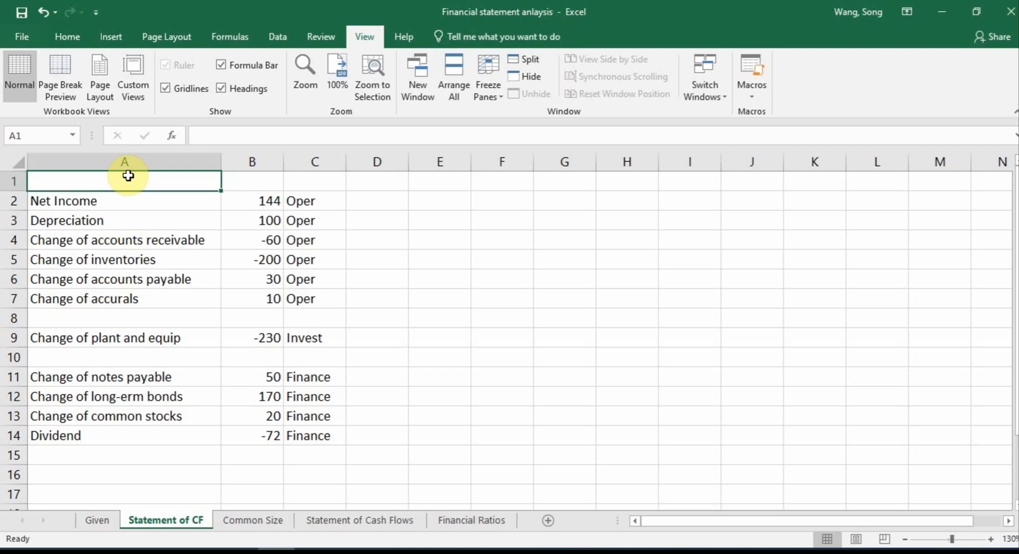
type("Cash flows from operati")
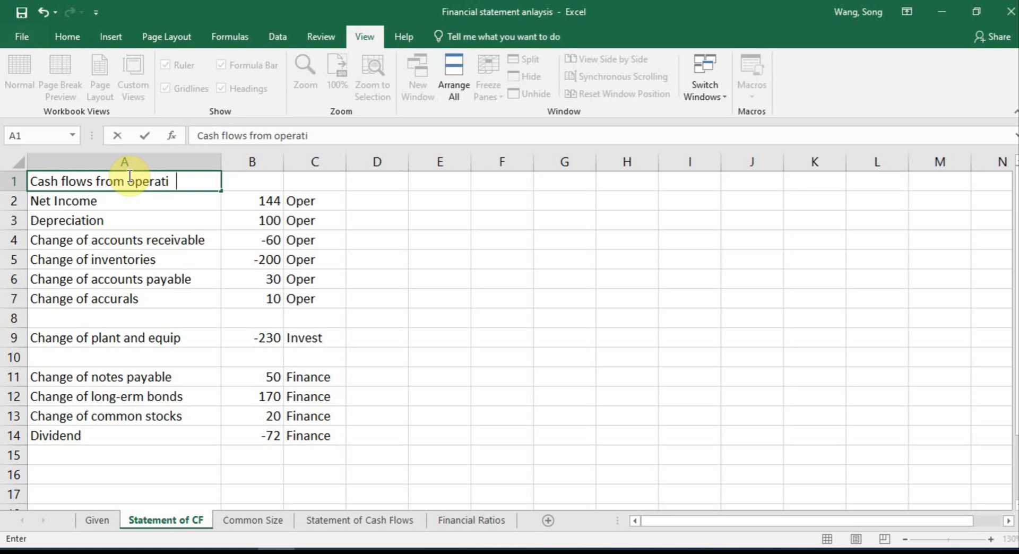
type("ties")
key("Return")
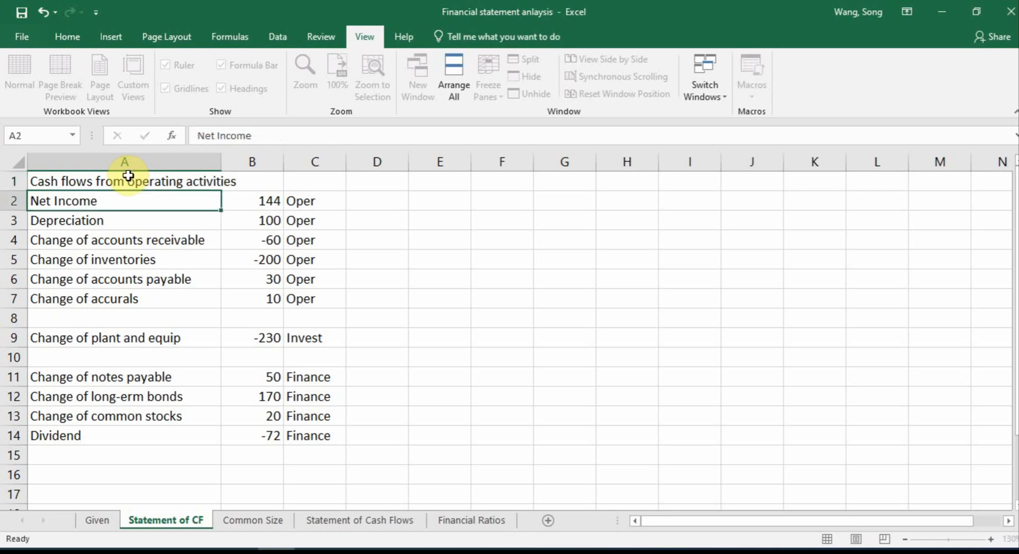
Copy the operating heading into A8 and reword it as "Cash flows from investing activities"
left_click(128, 178)
key("ctrl+c")
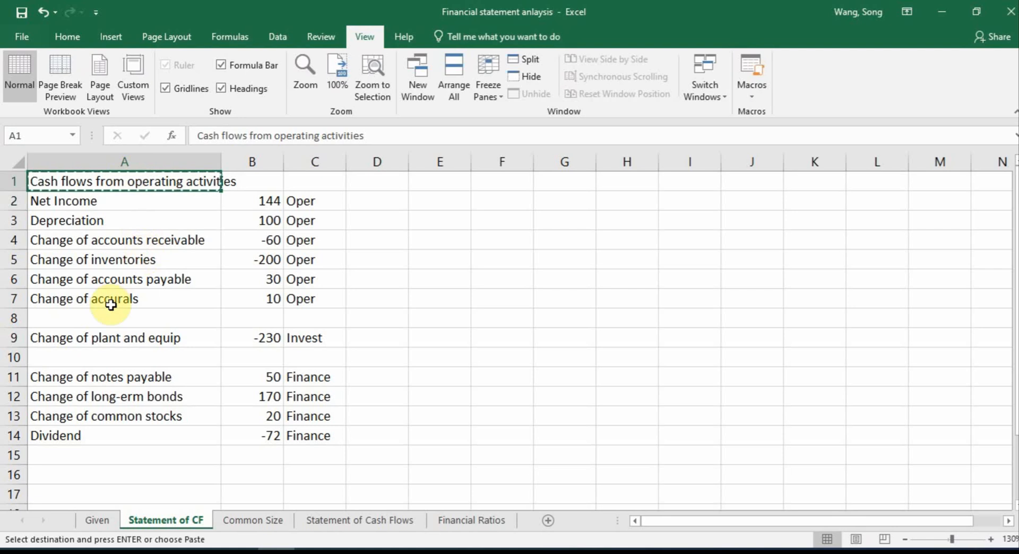
left_click(115, 320)
key("ctrl+v")
double_click(133, 318)
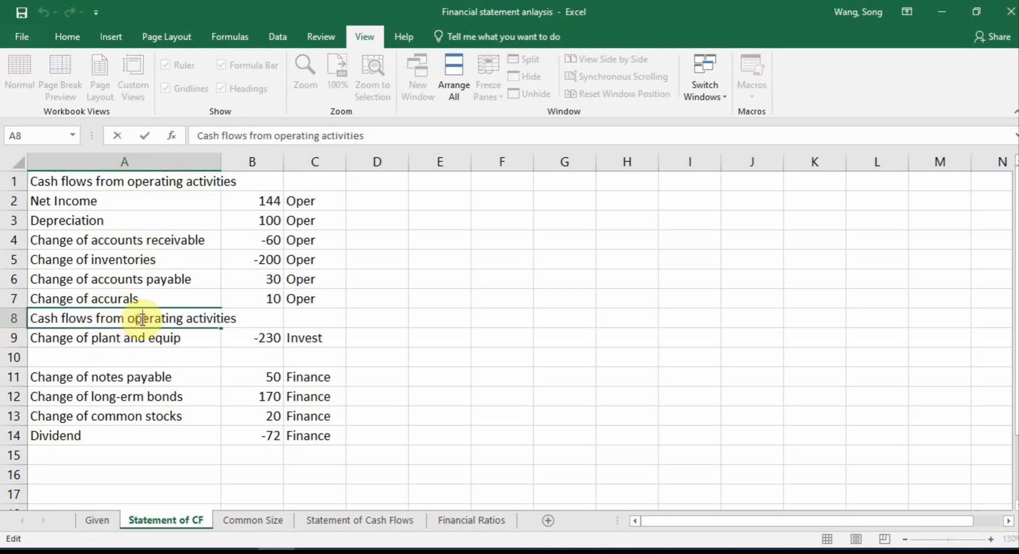
left_click_drag(127, 318, 177, 320)
type("investin")
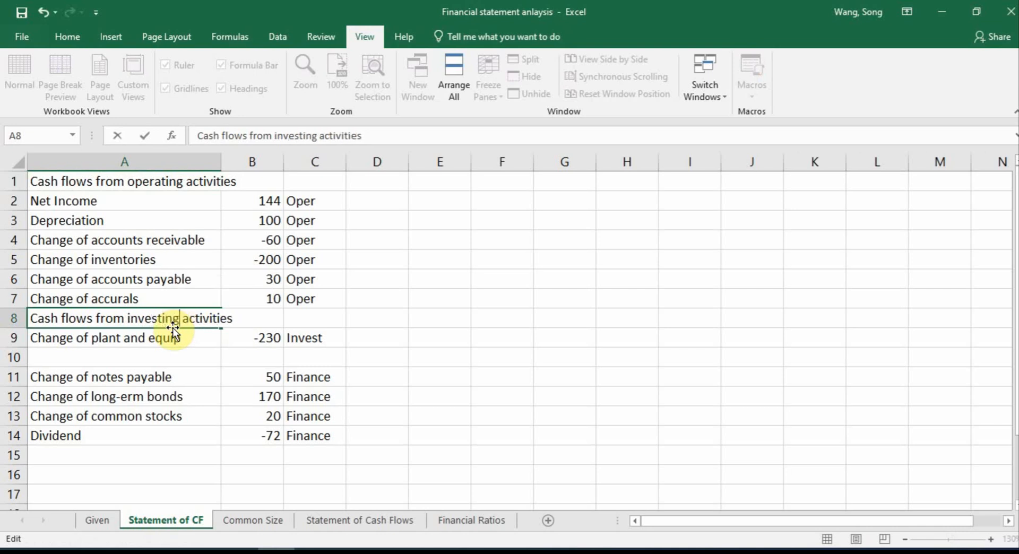
key("Return")
Copy the investing heading into A10 and reword it as "Cash flows from financing activities"
left_click(146, 357)
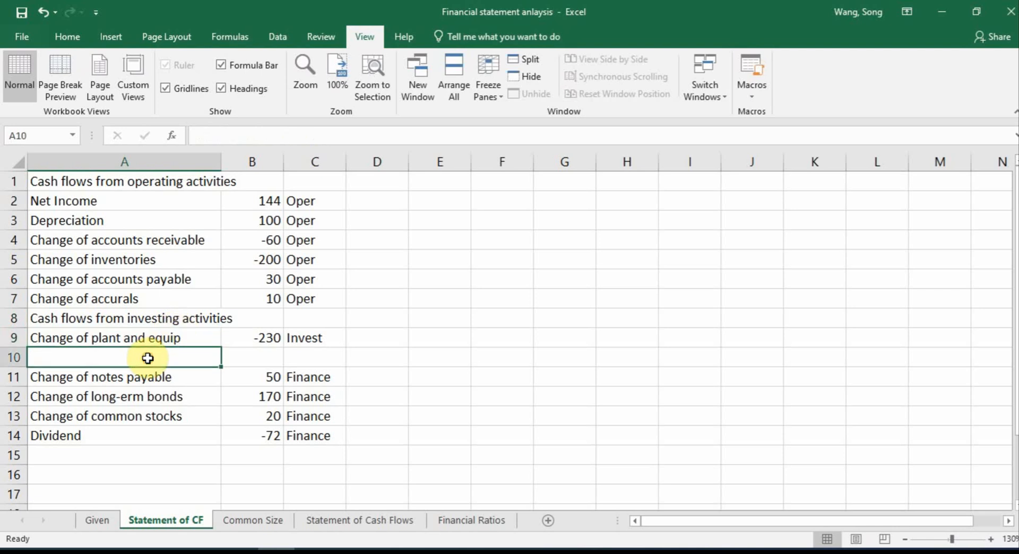
left_click(141, 324)
key("ctrl+c")
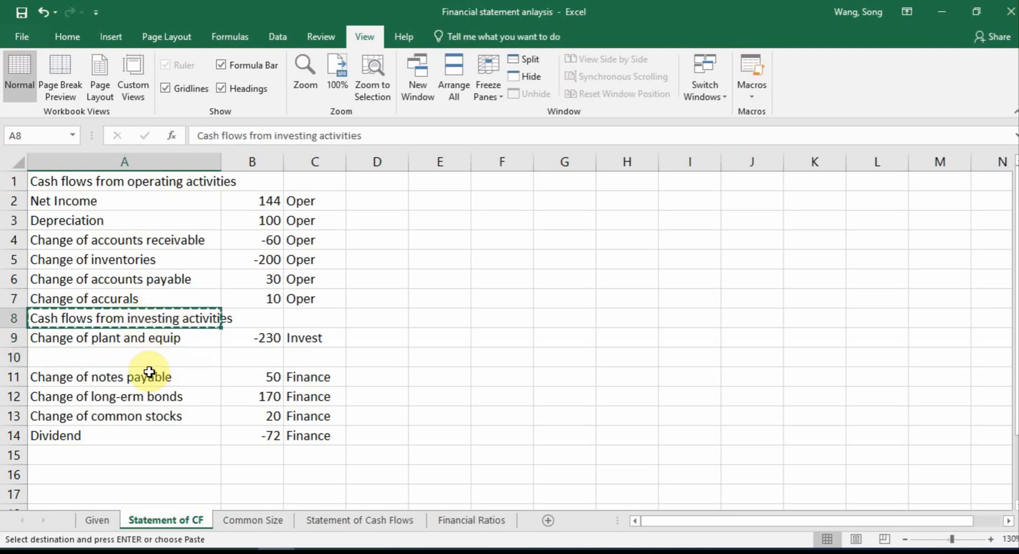
left_click(144, 356)
key("ctrl+v")
double_click(138, 358)
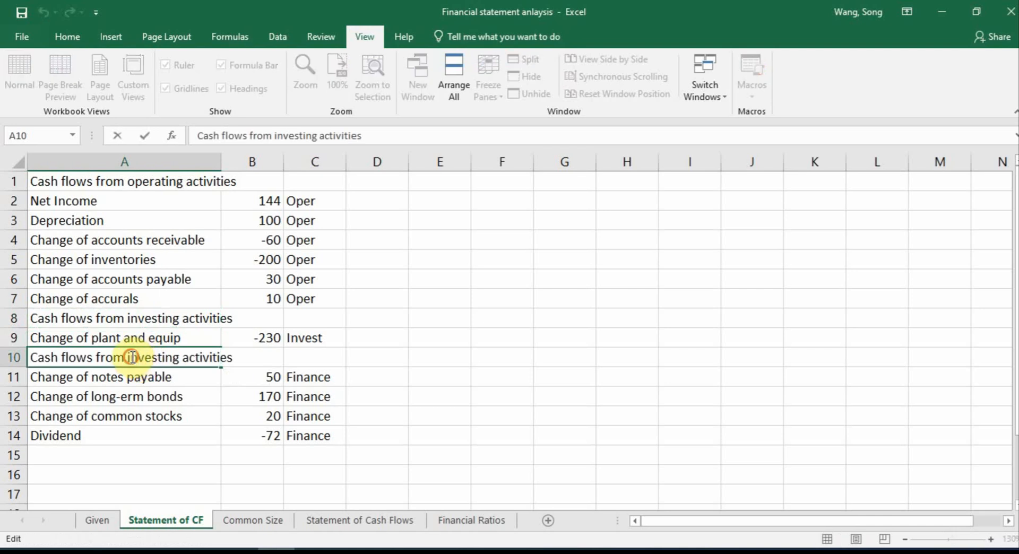
left_click_drag(131, 356, 161, 360)
key("BackSpace")
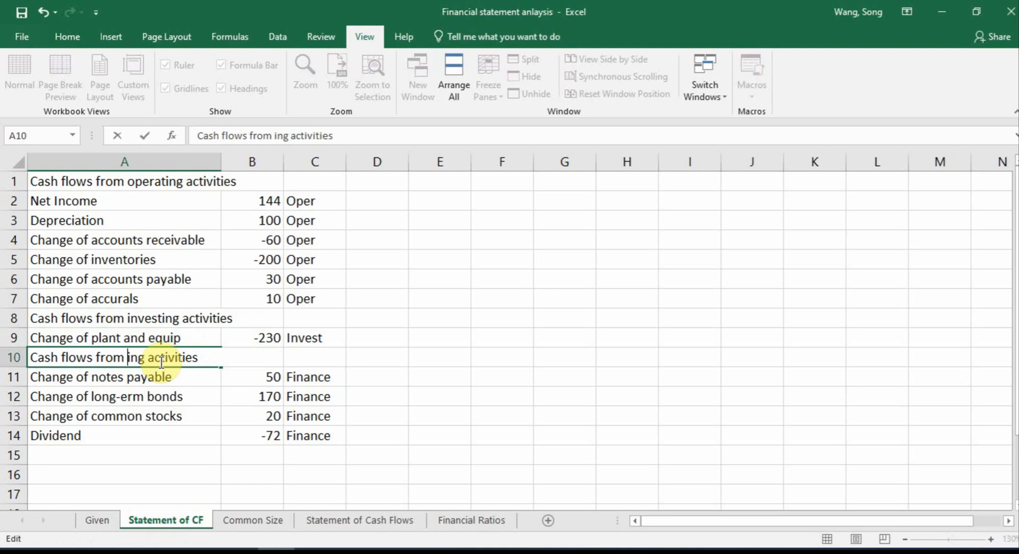
type("financ")
key("Return")
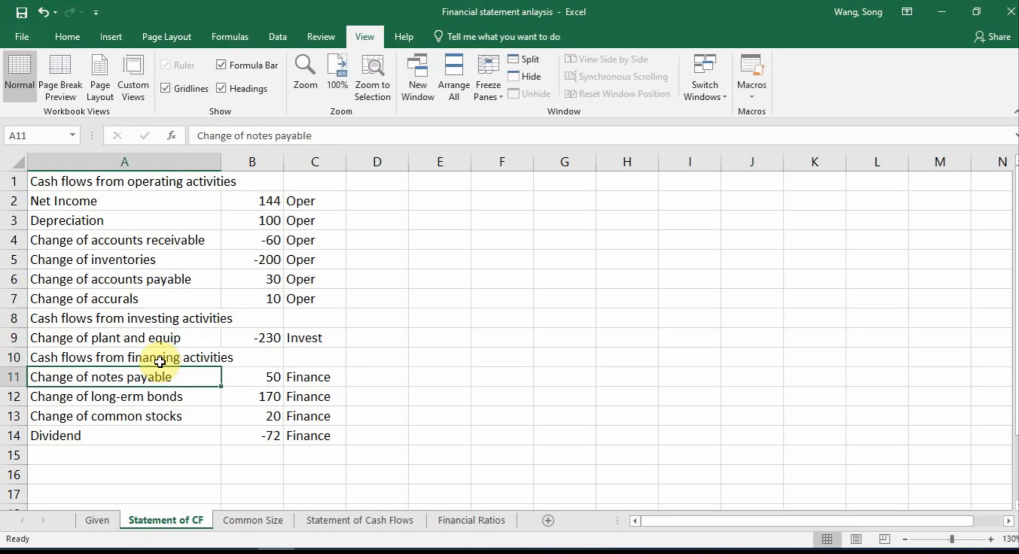
Clear all the Oper, Invest and Finance classification labels from column C
left_click(316, 180)
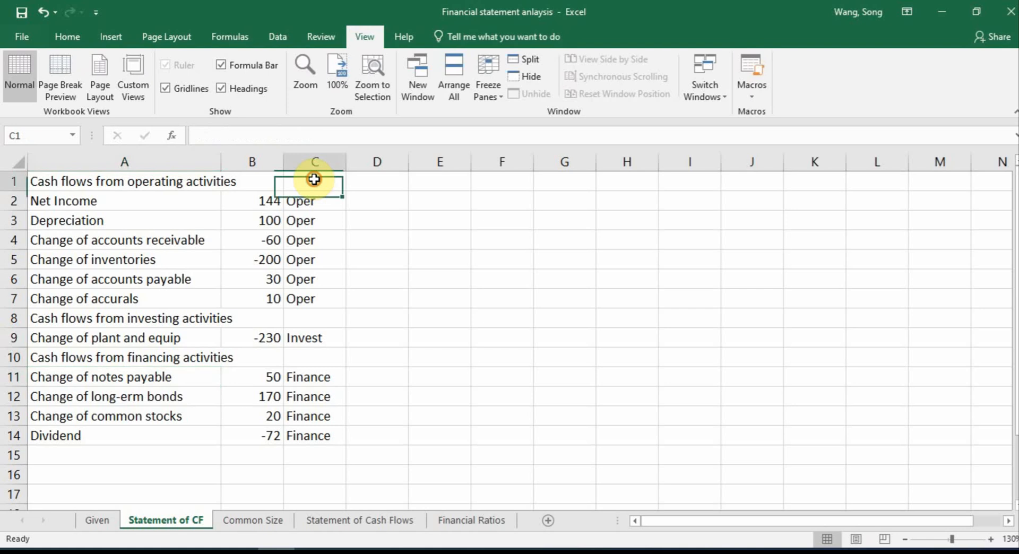
left_click(314, 161)
key("Delete")
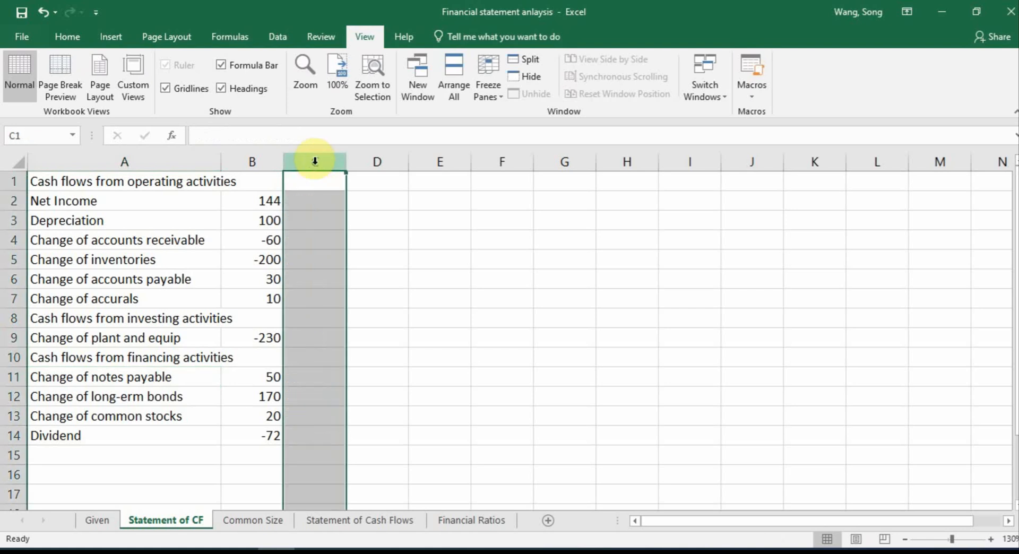
Total the operating cash flows in C1 with =sum(B2:B7)
left_click(314, 181)
type("=su")
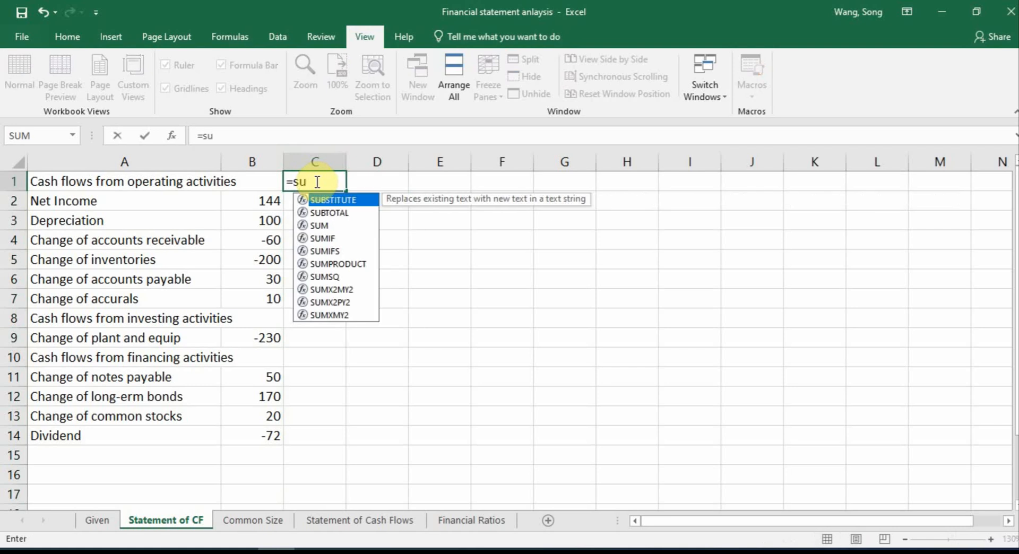
key("BackSpace")
type("um(")
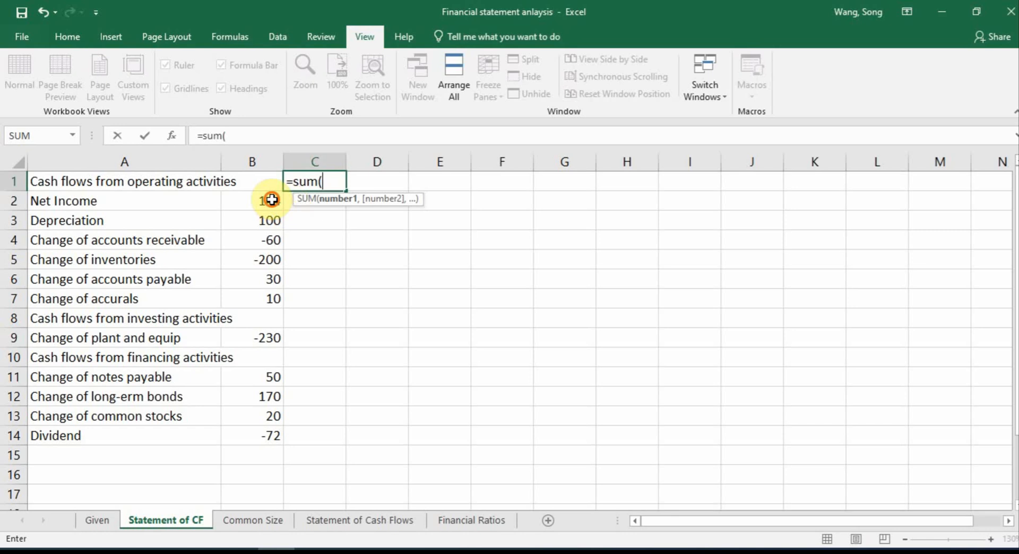
left_click_drag(268, 200, 276, 301)
type(")")
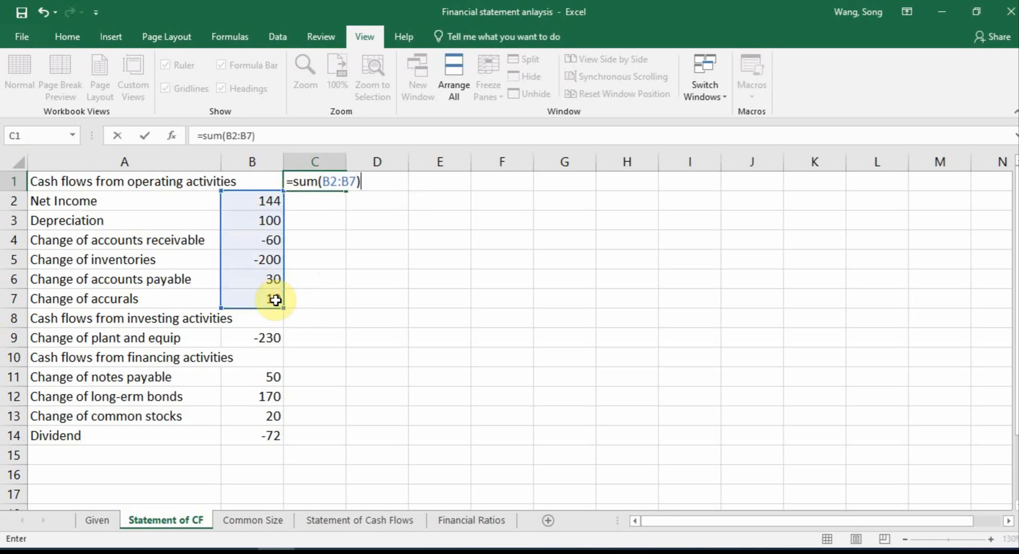
key("Return")
Set the investing activities total in C8 to =B9, the change of plant and equip
left_click(294, 318)
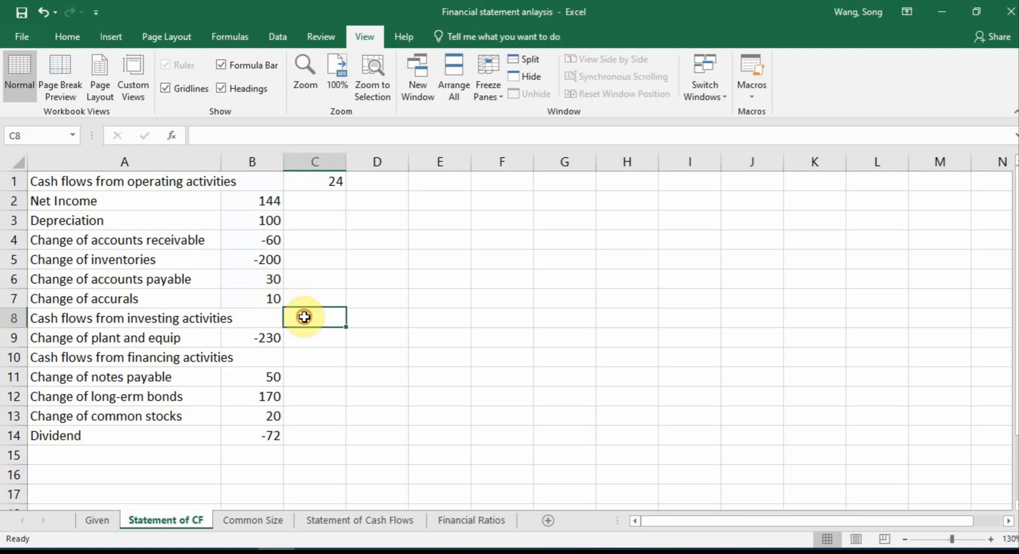
type("=")
left_click(276, 338)
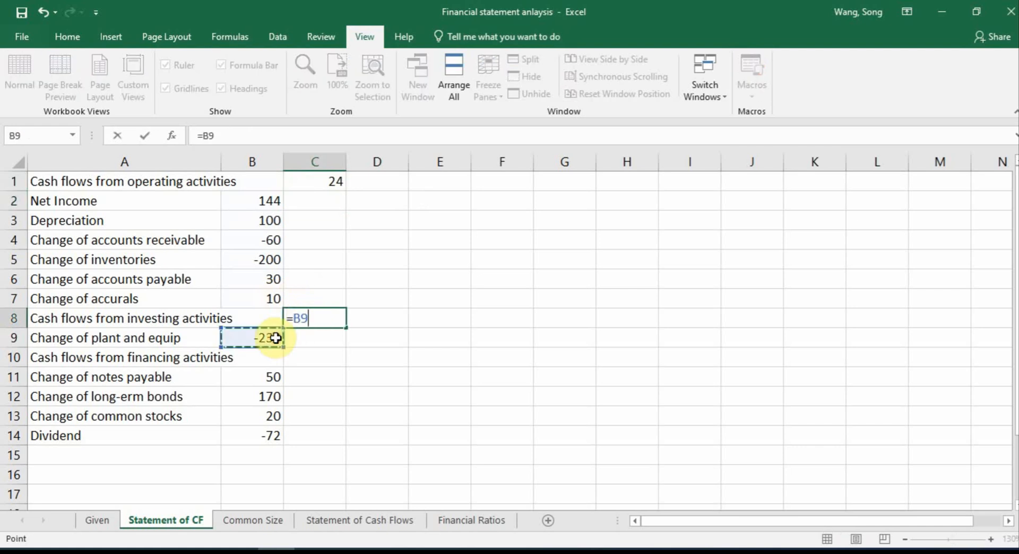
key("Return")
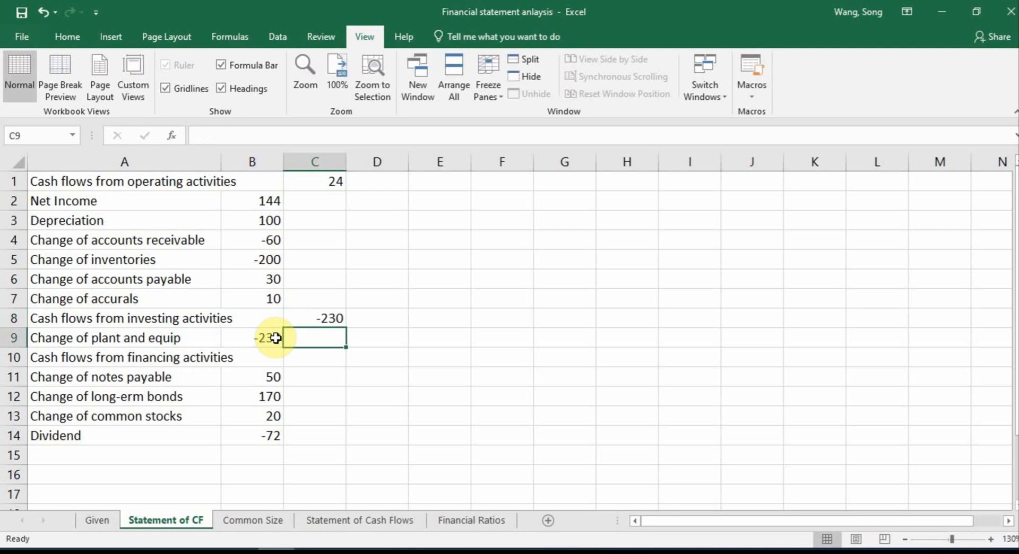
Total the financing cash flows in C10 with =sum(B11:B14)
left_click(311, 361)
type("=sum")
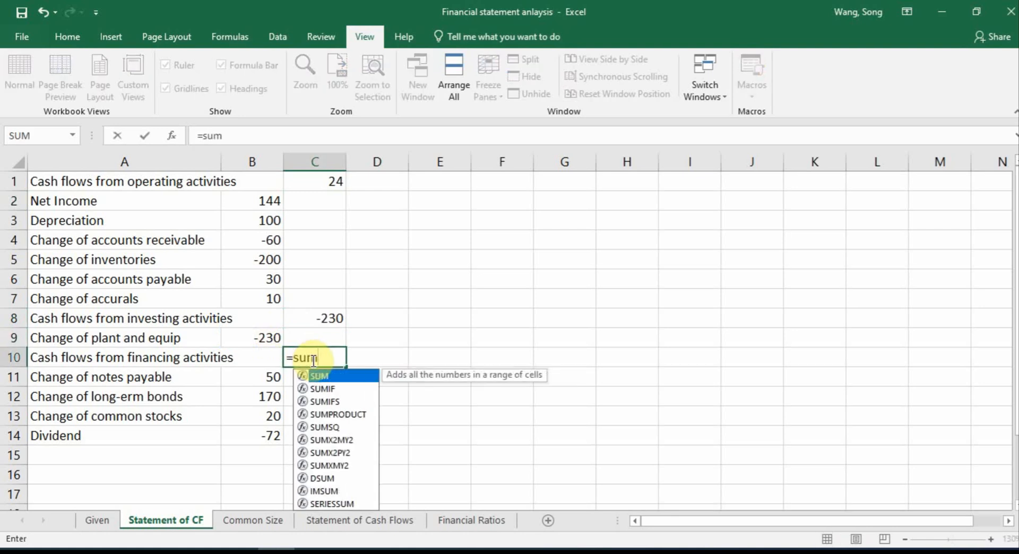
type("(")
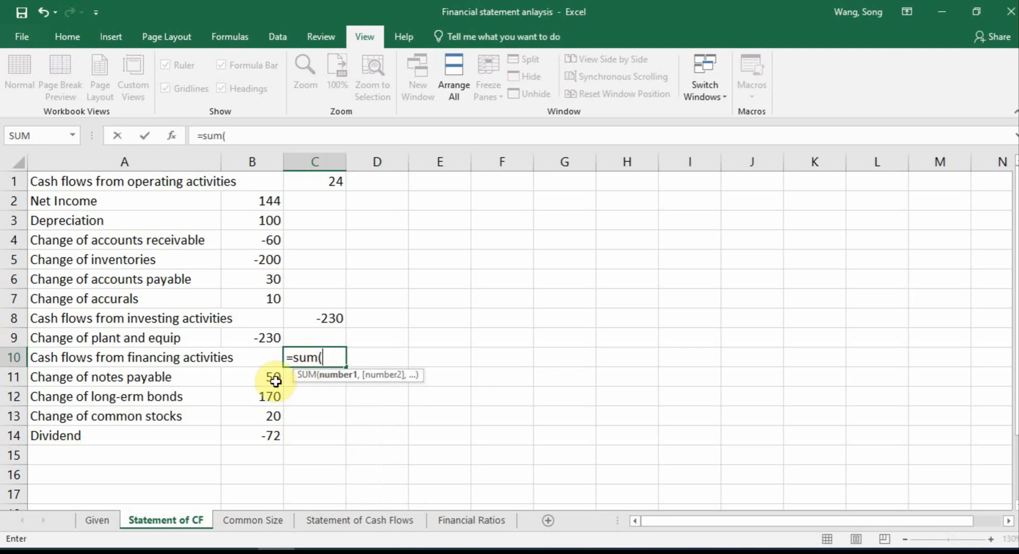
left_click_drag(267, 378, 279, 435)
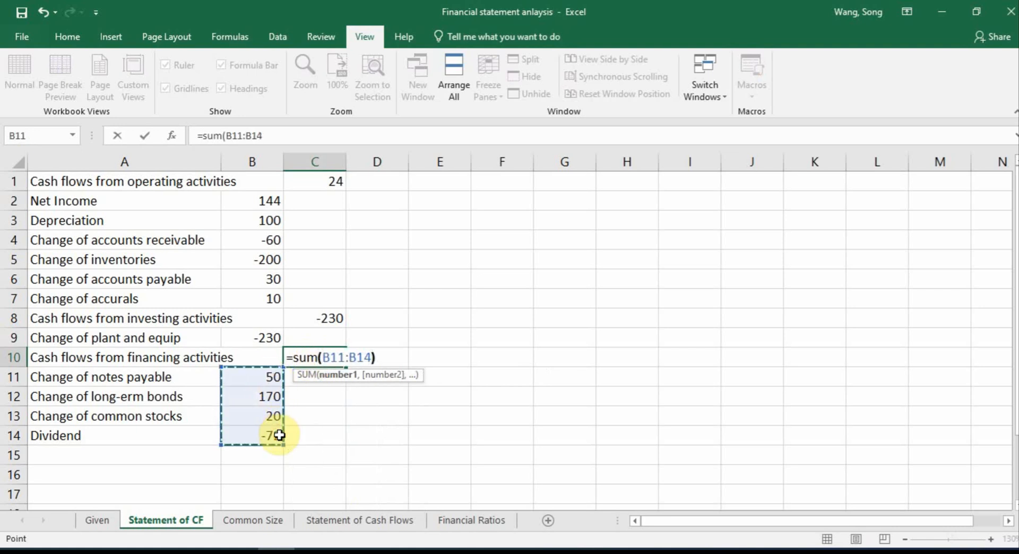
key("Return")
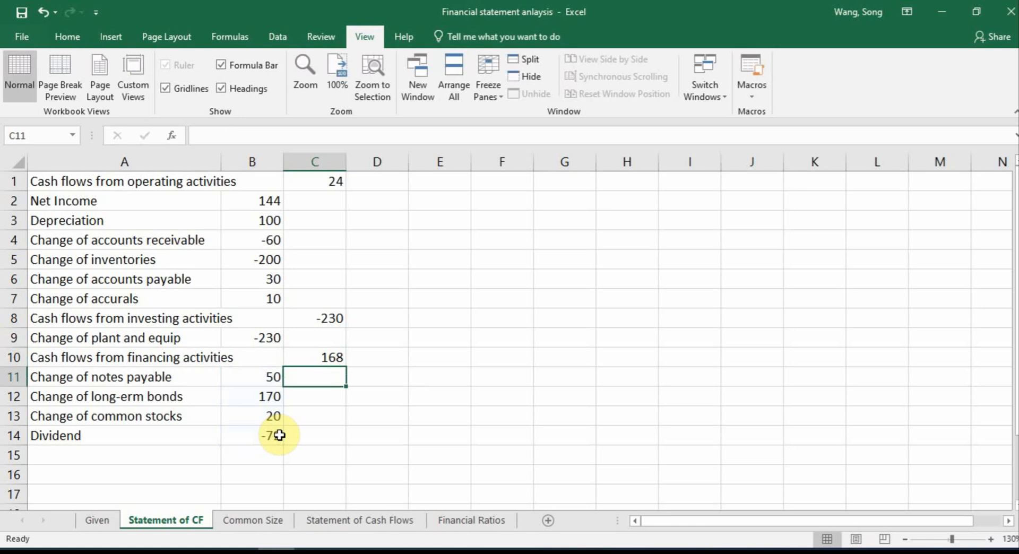
Enter the label "Net change of cash" in A15 below Dividend
left_click(111, 453)
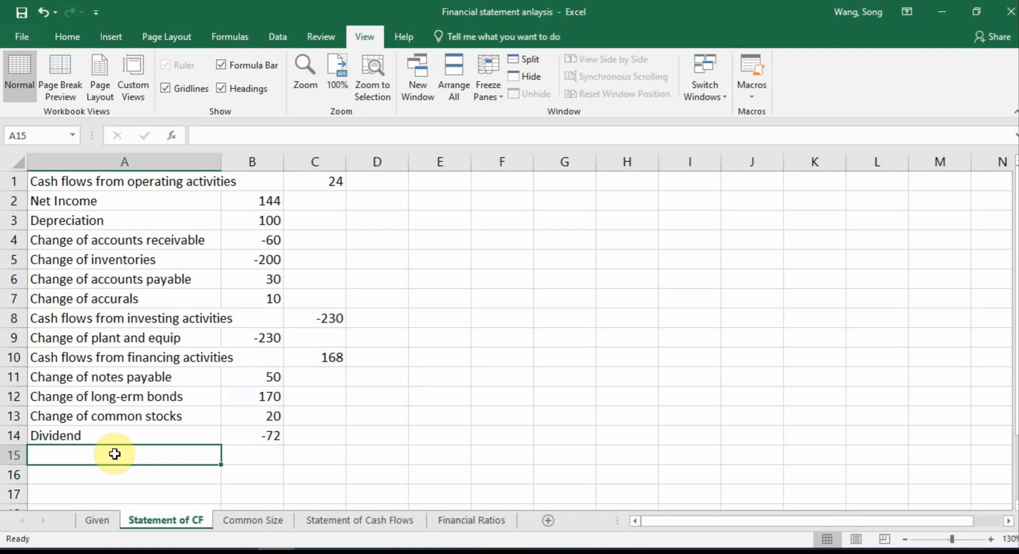
type("Net ")
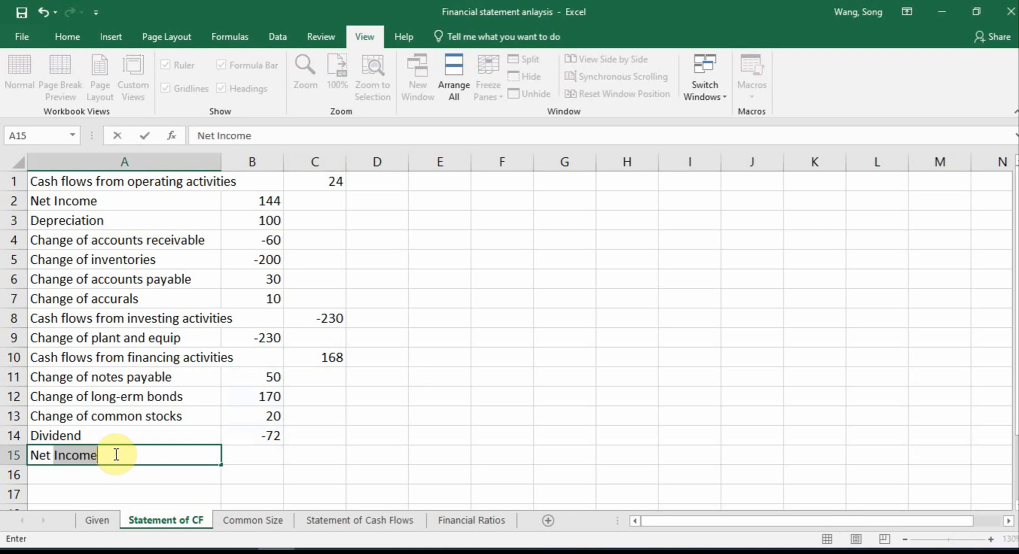
type("change of cas")
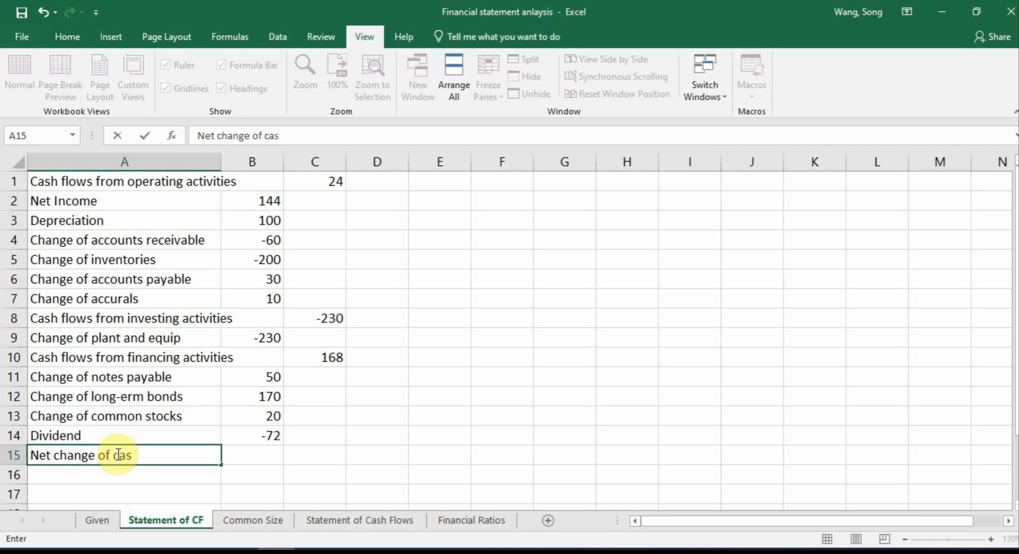
type("h")
Calculate the net change of cash in C15 by adding the three section totals with =C1+C8+C10
left_click(313, 455)
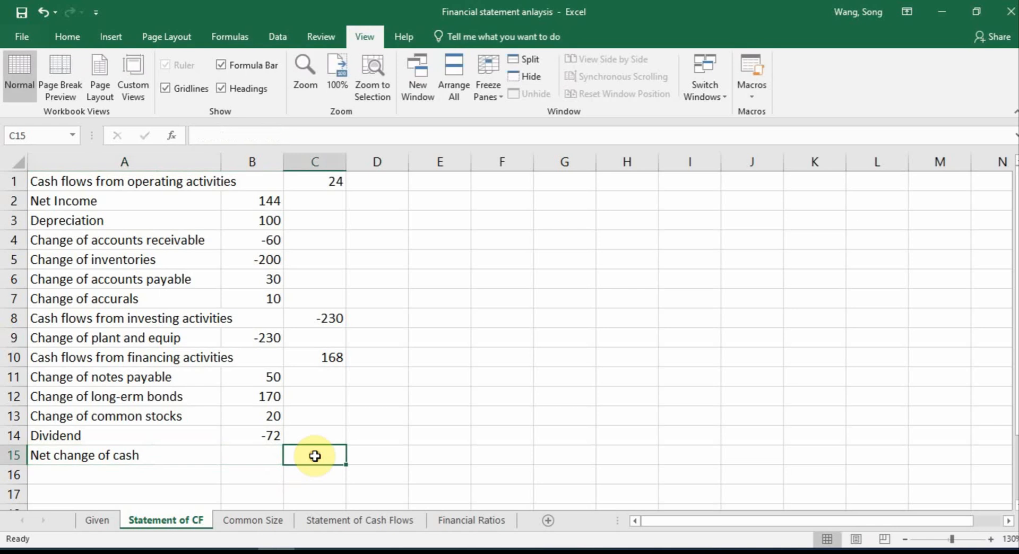
type("=")
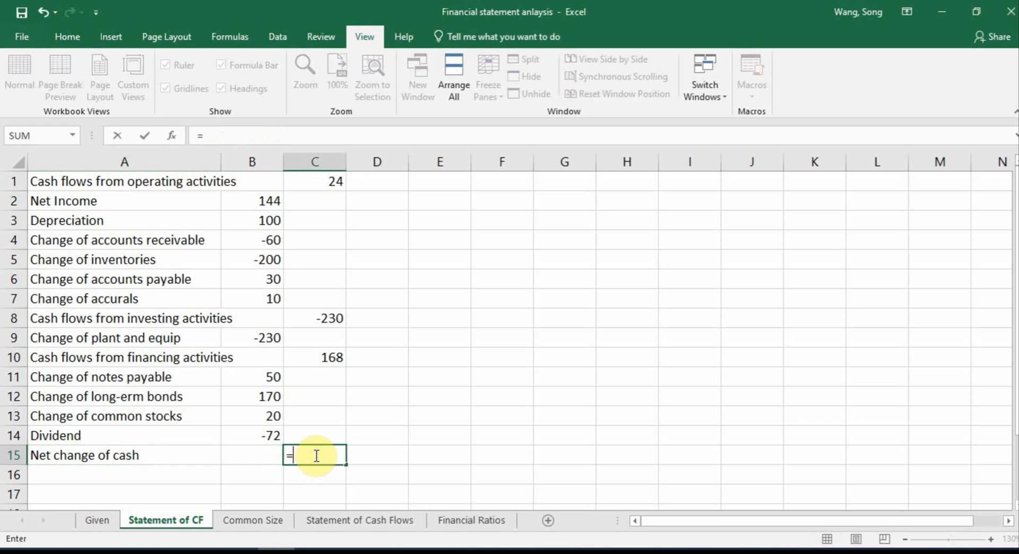
left_click(329, 181)
type("+")
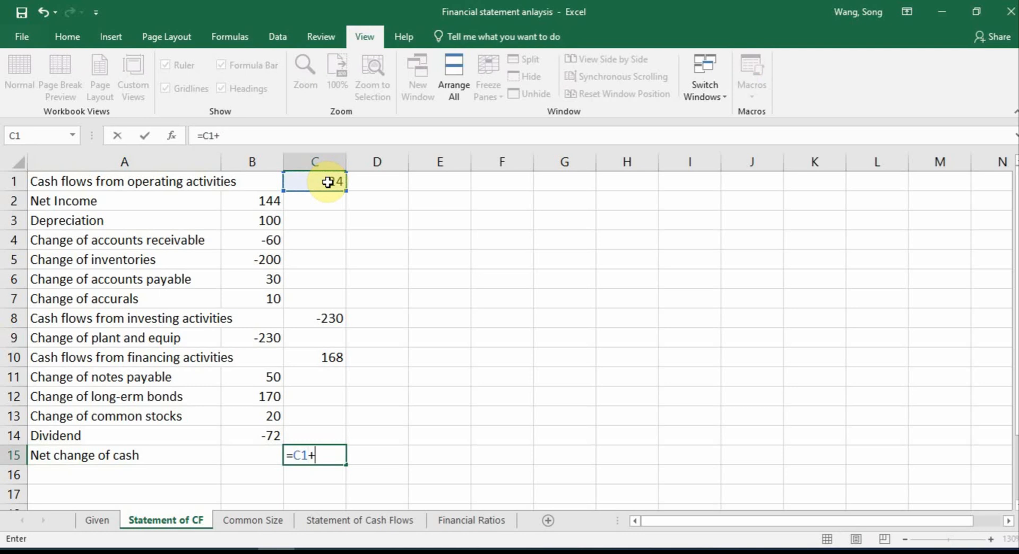
left_click(333, 320)
type("+")
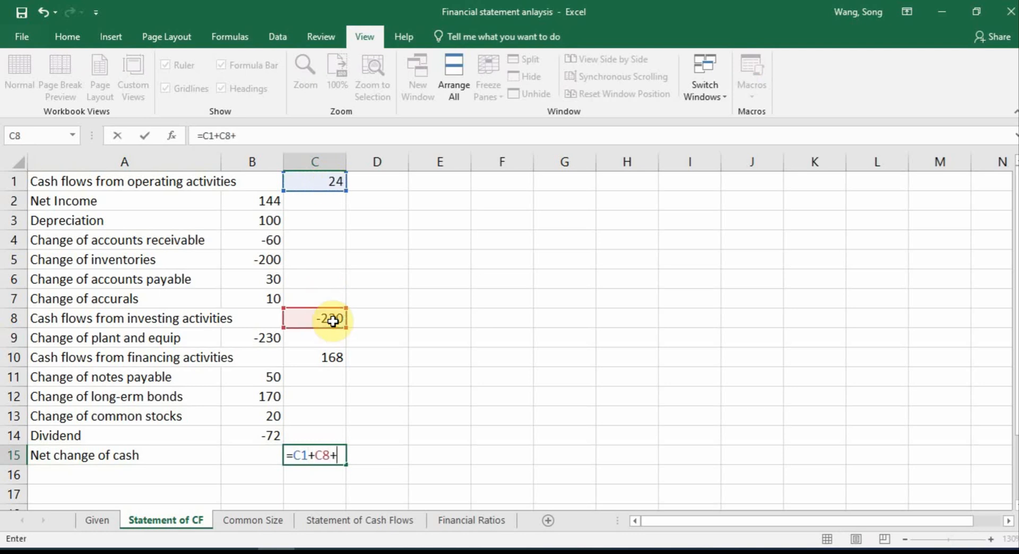
left_click(321, 360)
key("Return")
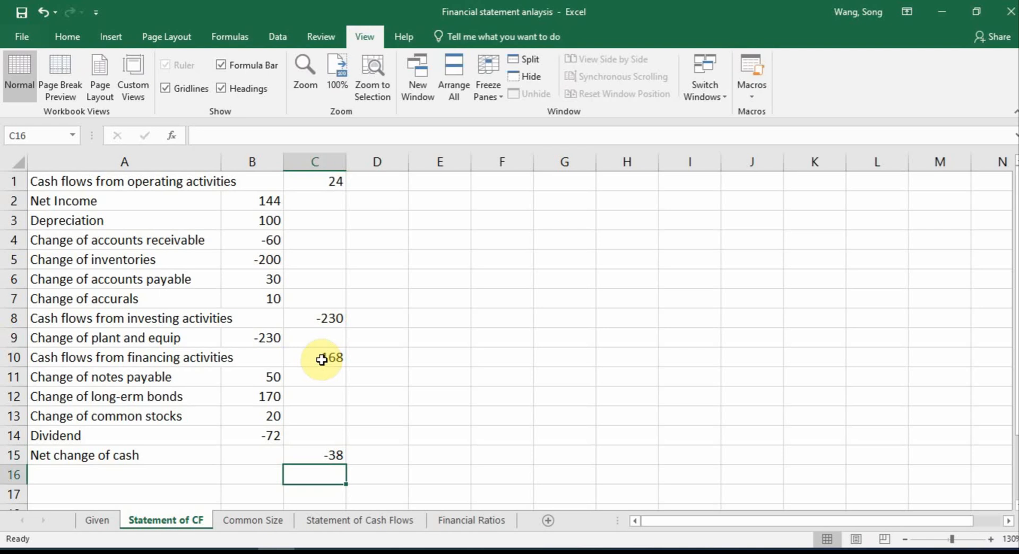
Fit column A's width to its text and format B1:C15 in dollar accounting style without decimals
double_click(222, 159)
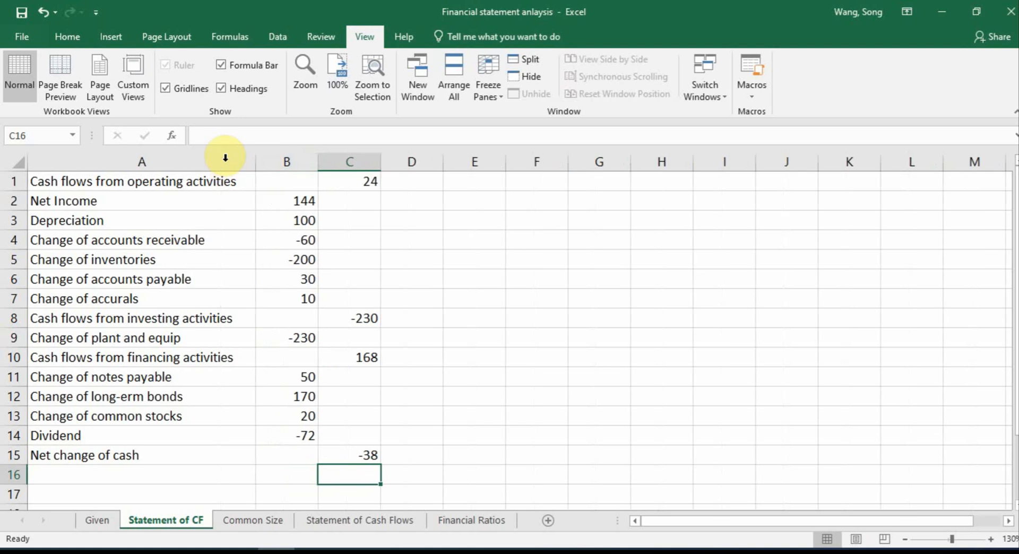
left_click_drag(274, 182, 369, 451)
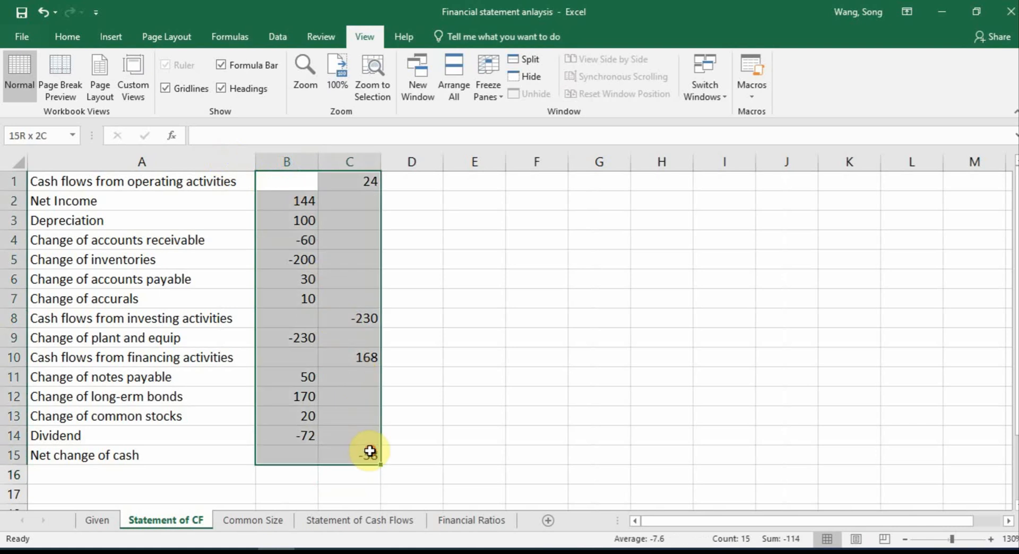
left_click(67, 36)
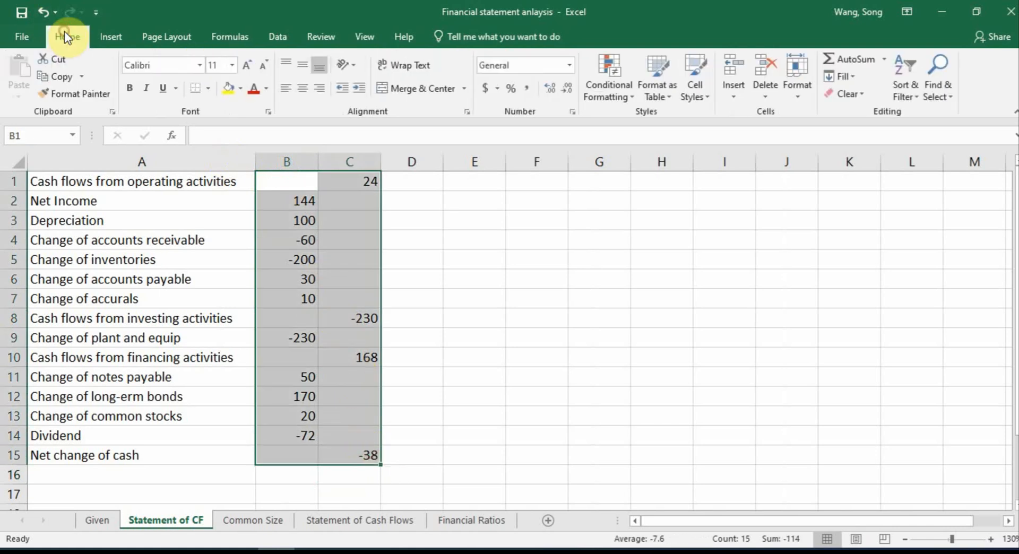
left_click(493, 89)
left_click(570, 88)
left_click(570, 88)
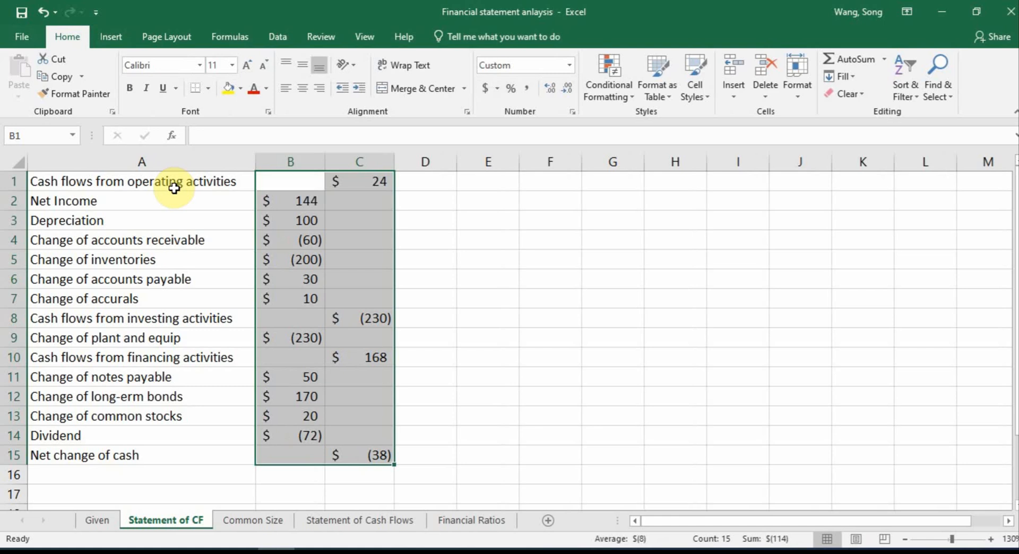
Make the operating, investing and financing header rows (A1:C1, A8:C8, A10:C10) bold with a bottom border
left_click_drag(168, 189, 352, 182)
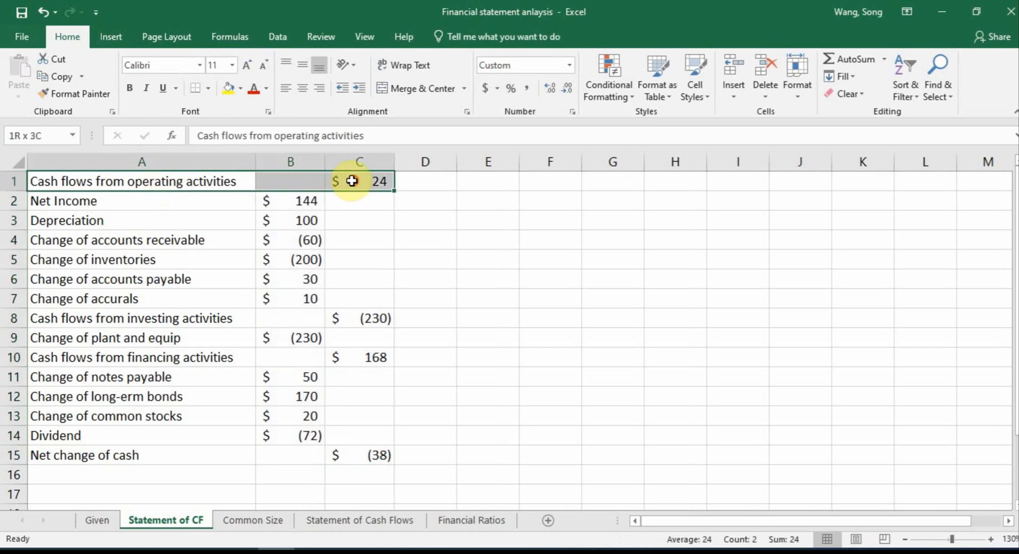
left_click(125, 89)
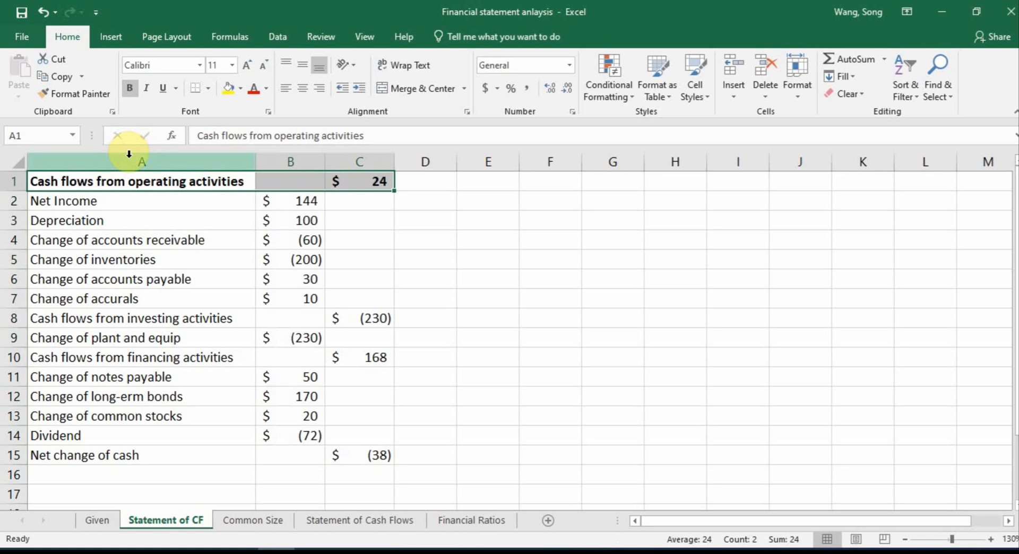
left_click(193, 88)
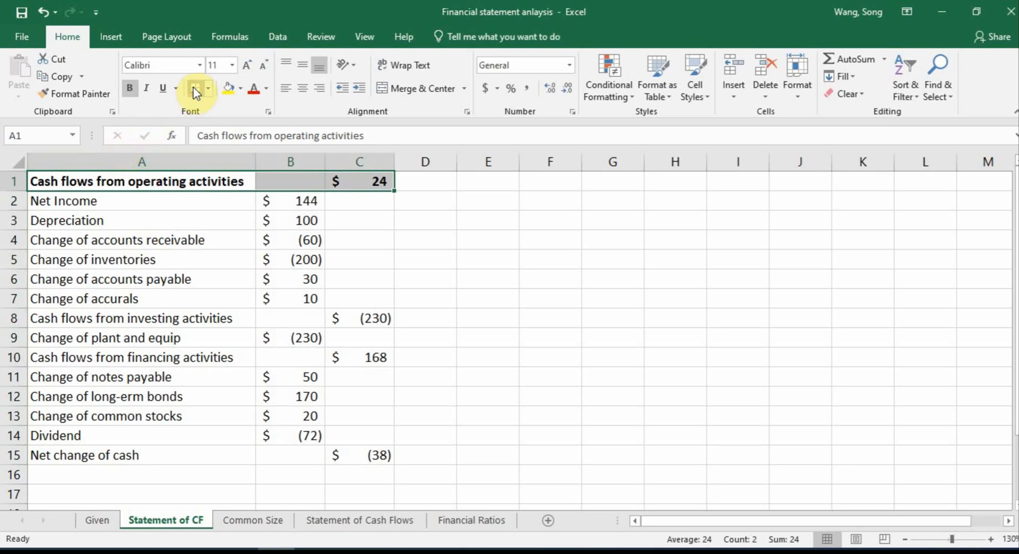
left_click_drag(99, 317, 210, 332)
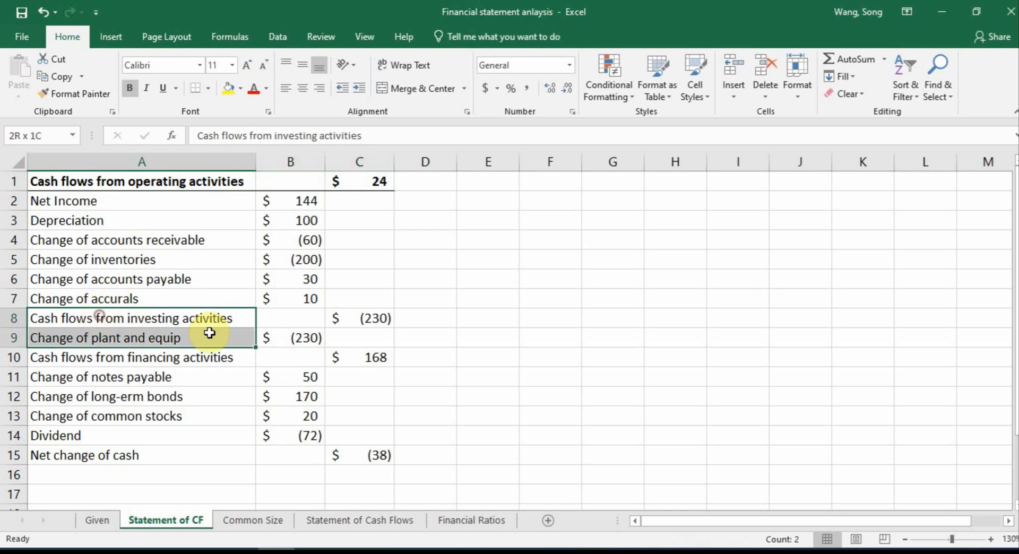
left_click(340, 318, "shift")
left_click(127, 89)
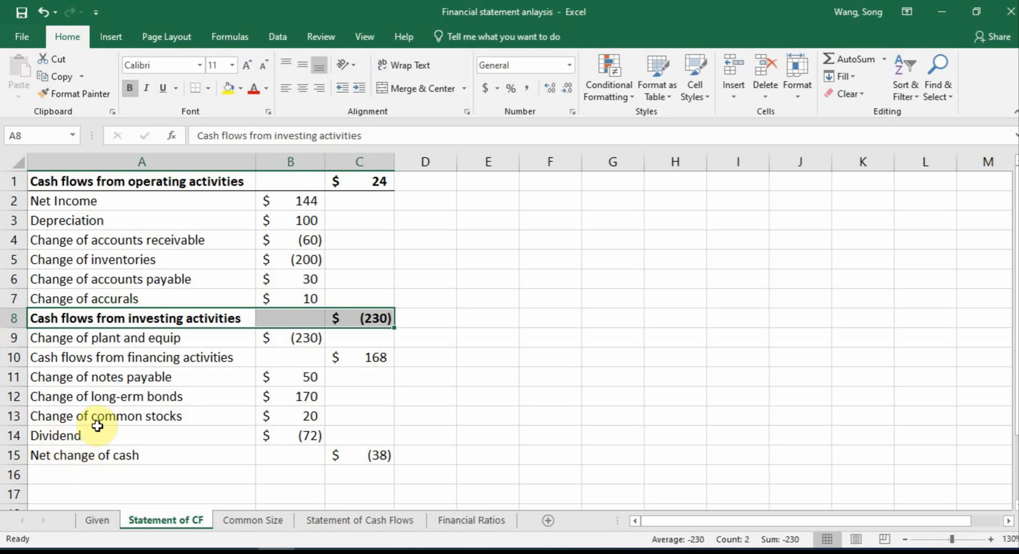
left_click_drag(78, 356, 214, 370)
left_click_drag(341, 353, 340, 352)
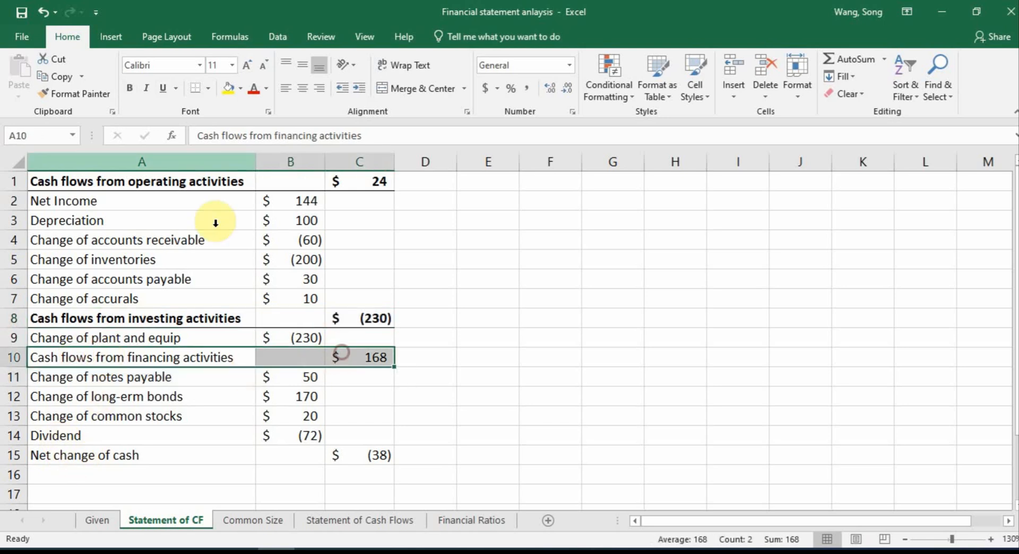
left_click(129, 88)
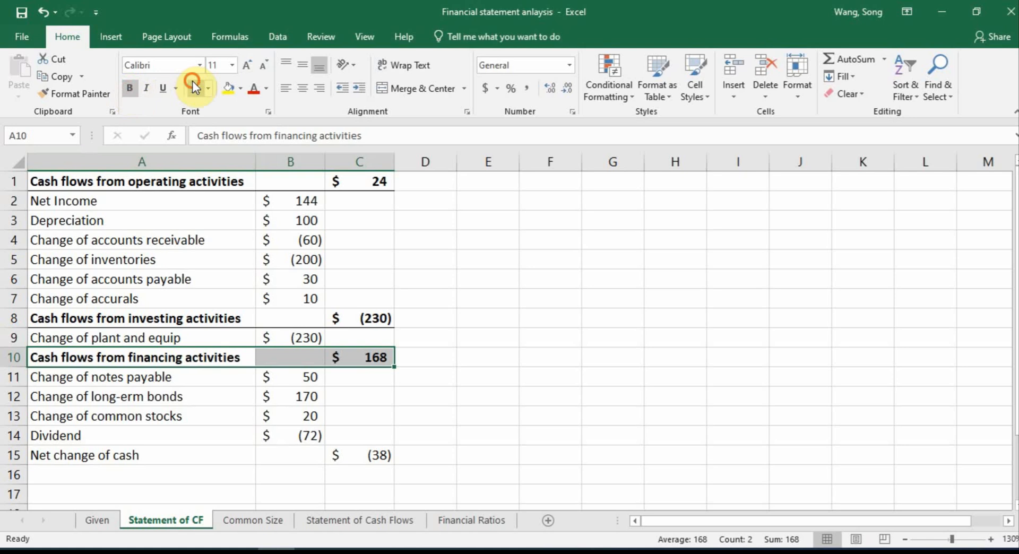
left_click(530, 393)
Add a bottom border under the Dividend row A14:C14 and make the Net change of cash row A15:C15 bold
left_click(127, 438)
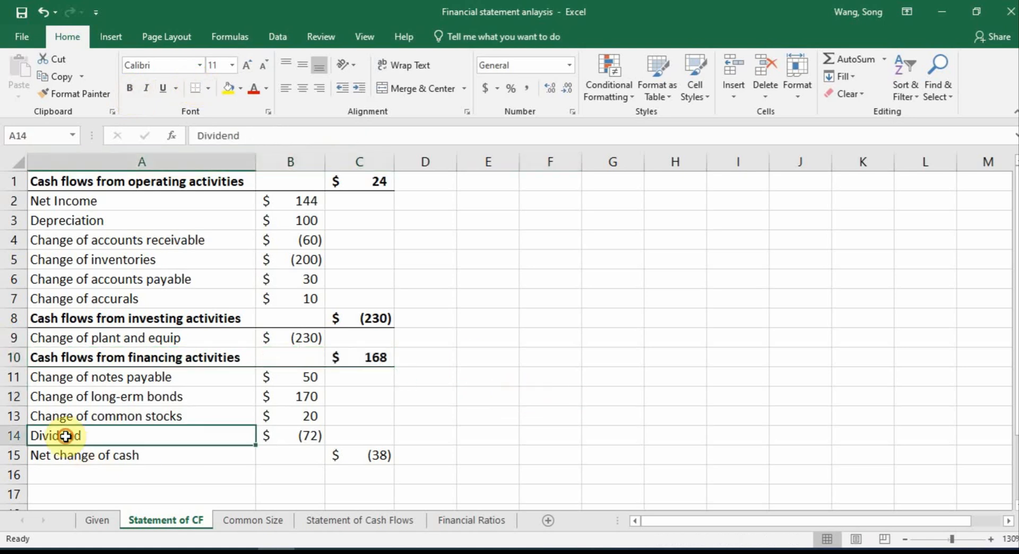
left_click_drag(94, 438, 335, 422)
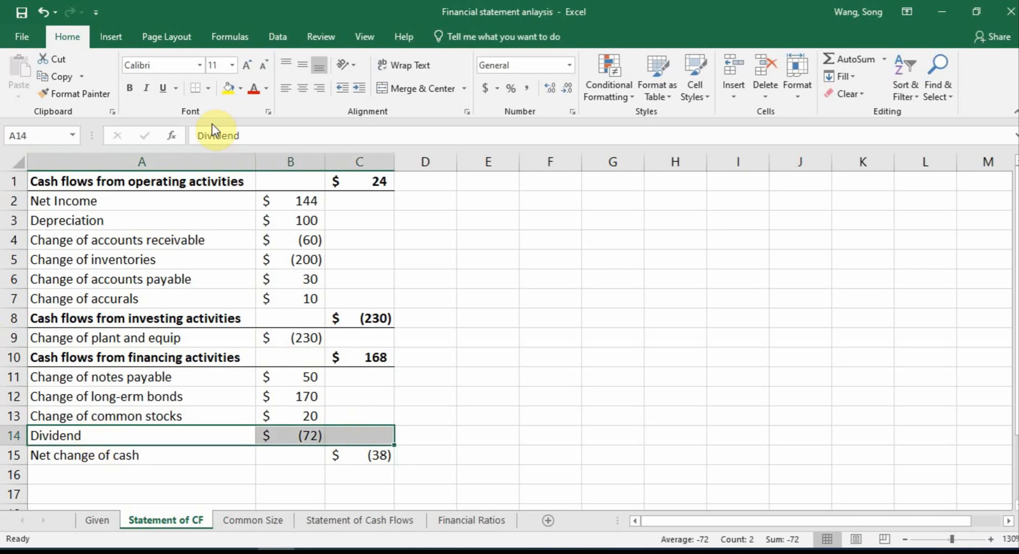
left_click_drag(75, 456, 373, 452)
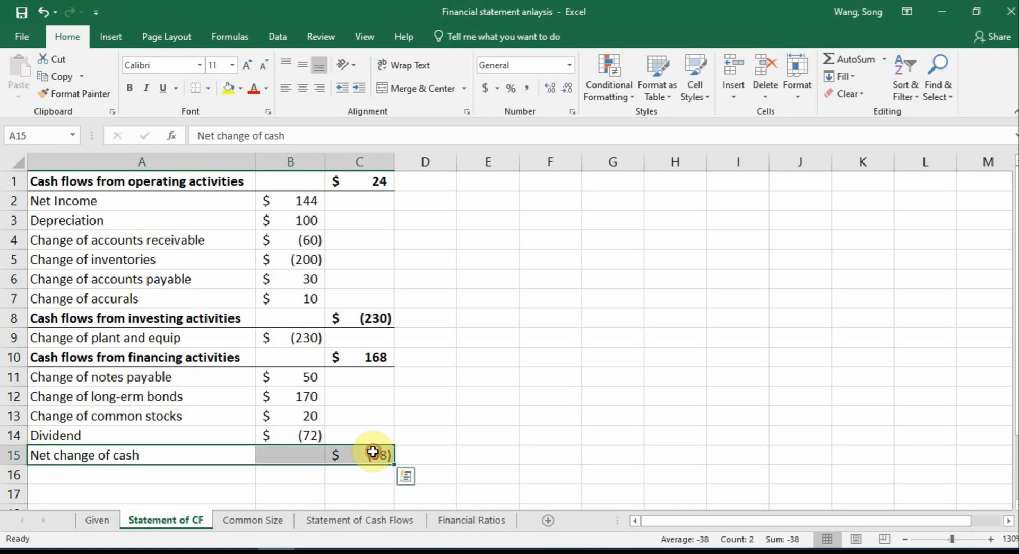
left_click(129, 90)
left_click(505, 303)
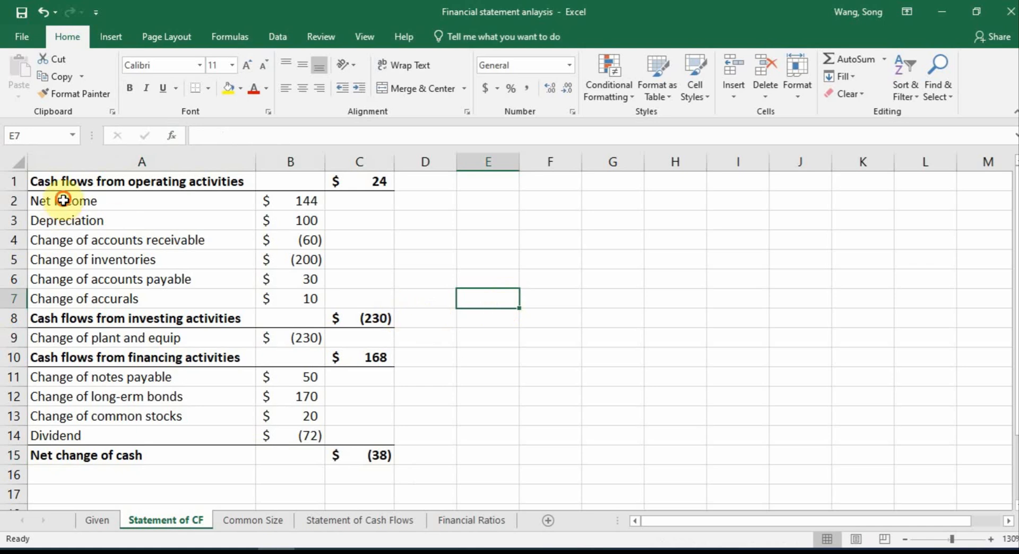
Indent the line-item labels in A2:A7, A9 and A11:A14 by two levels beneath their section headers
left_click_drag(63, 200, 116, 292)
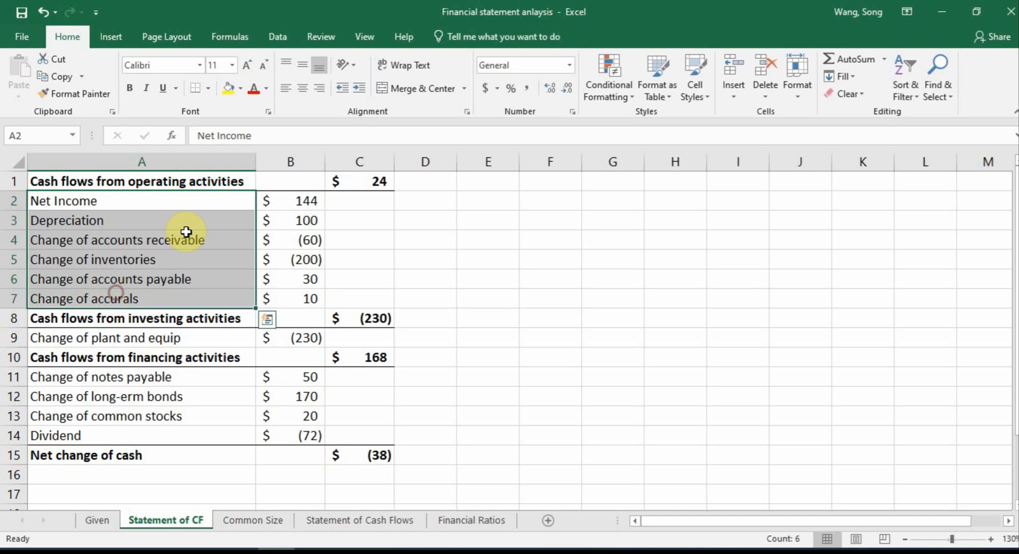
left_click(358, 87)
left_click(358, 88)
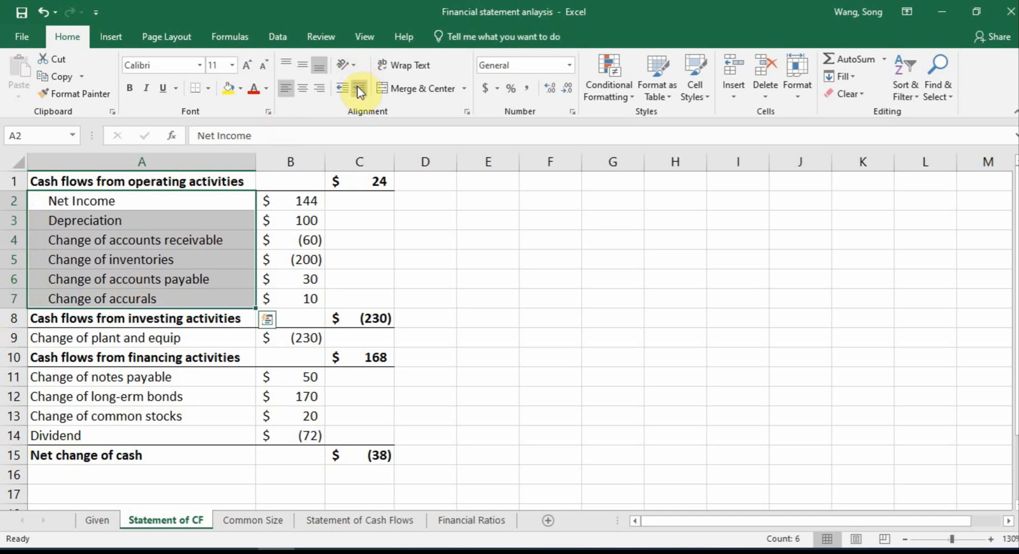
left_click(137, 337)
left_click(362, 87)
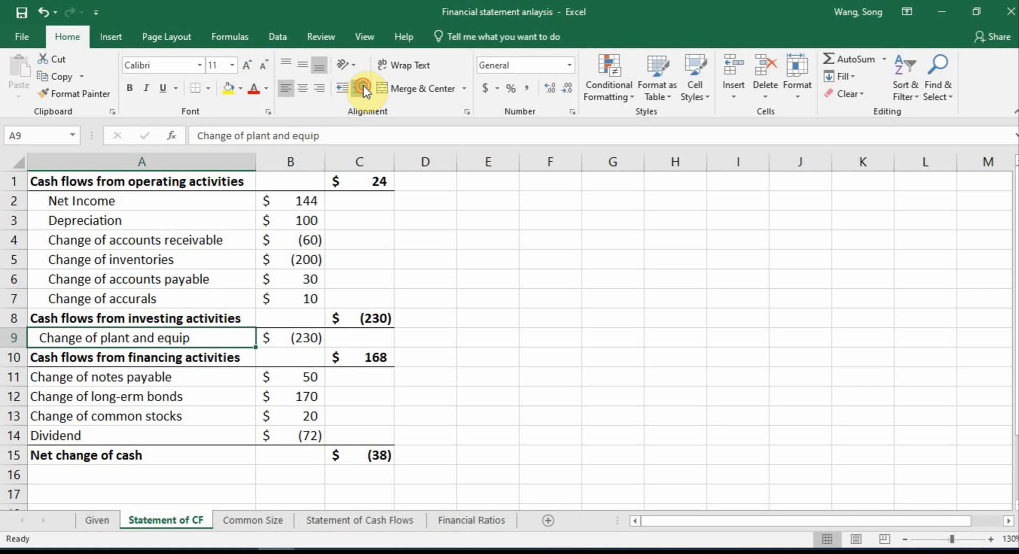
left_click(362, 88)
left_click_drag(133, 378, 127, 432)
left_click(361, 89)
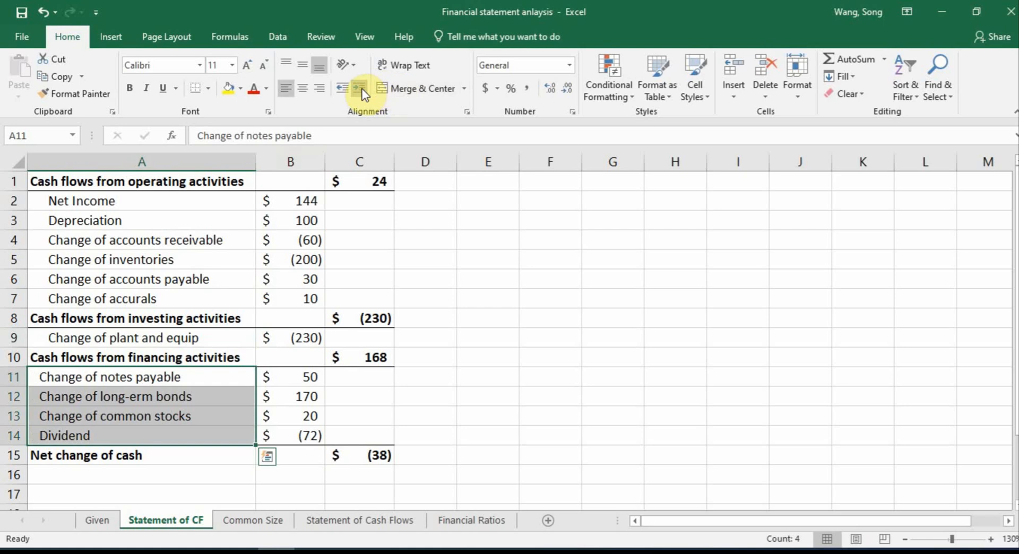
left_click(361, 89)
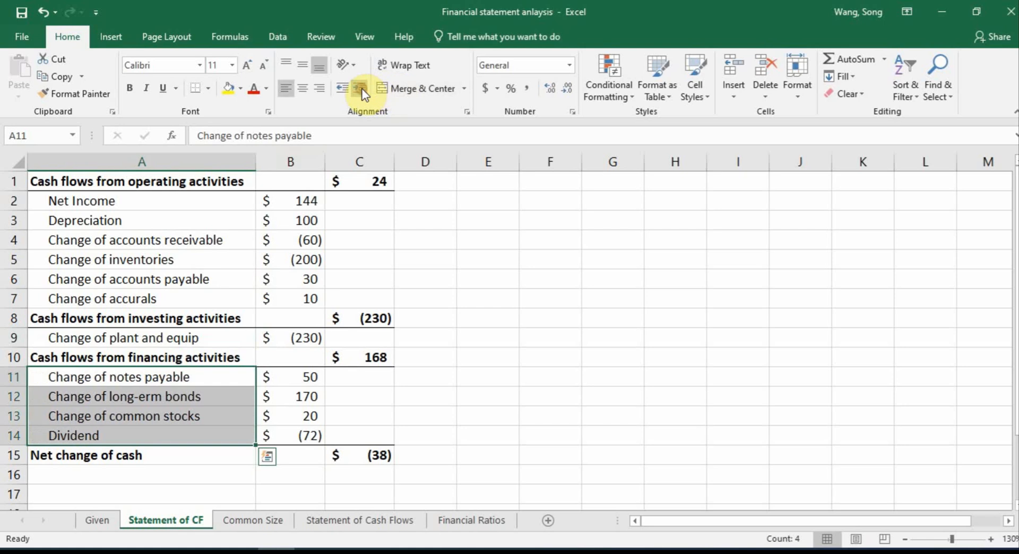
left_click(485, 250)
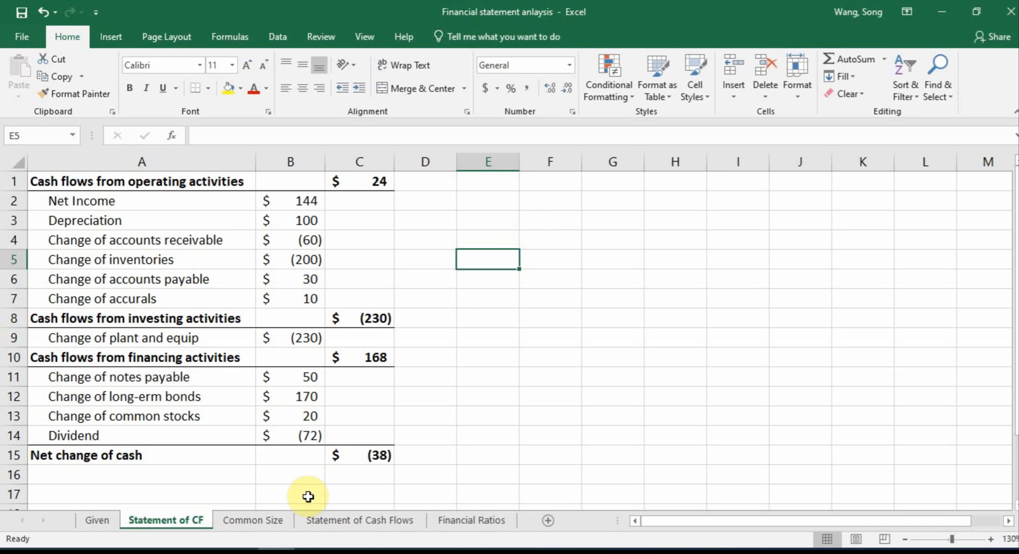
Check the reference Statement of Cash Flows sheet, try Tahoma on the whole Statement of CF sheet, and set its font to Times New Roman
left_click(346, 527)
left_click(207, 236)
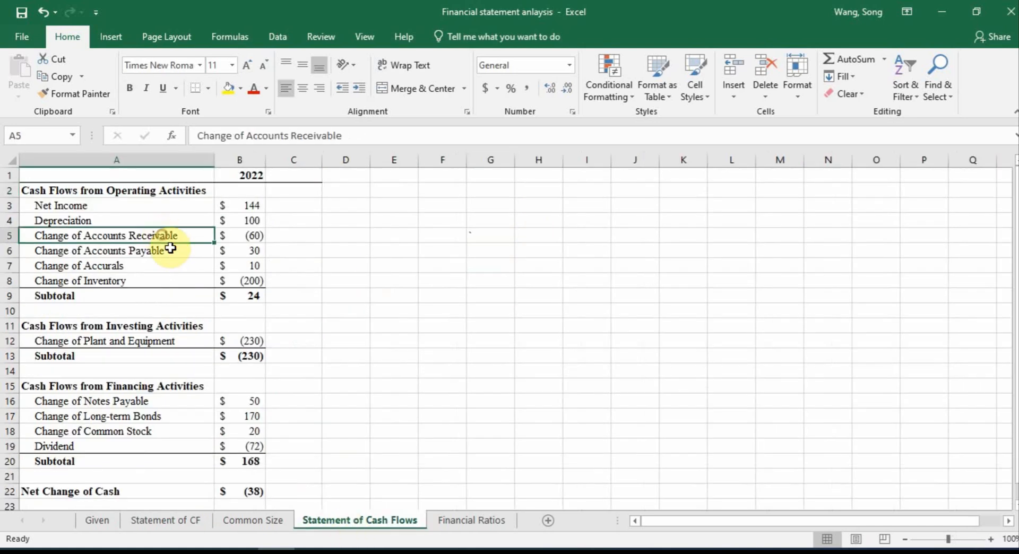
left_click(242, 251)
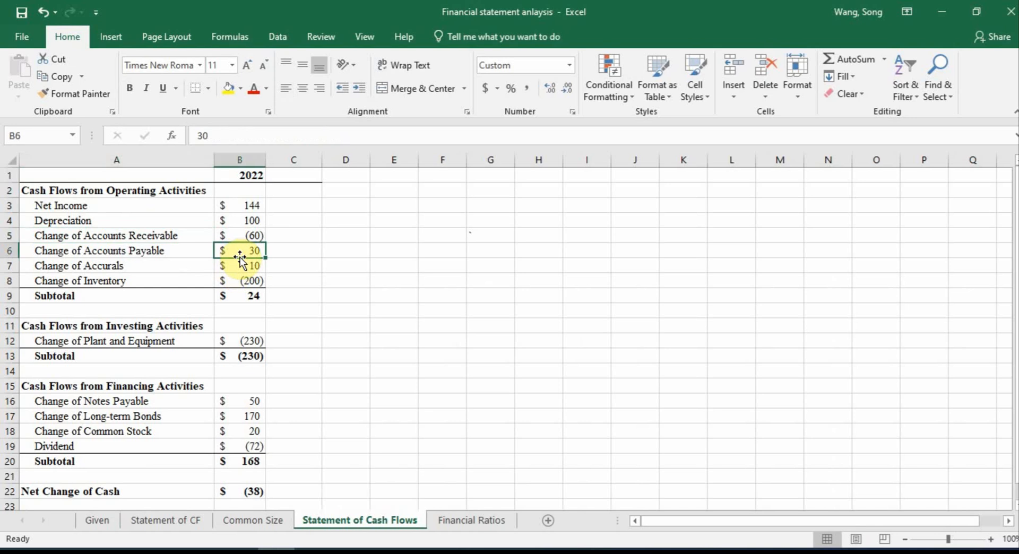
left_click(188, 519)
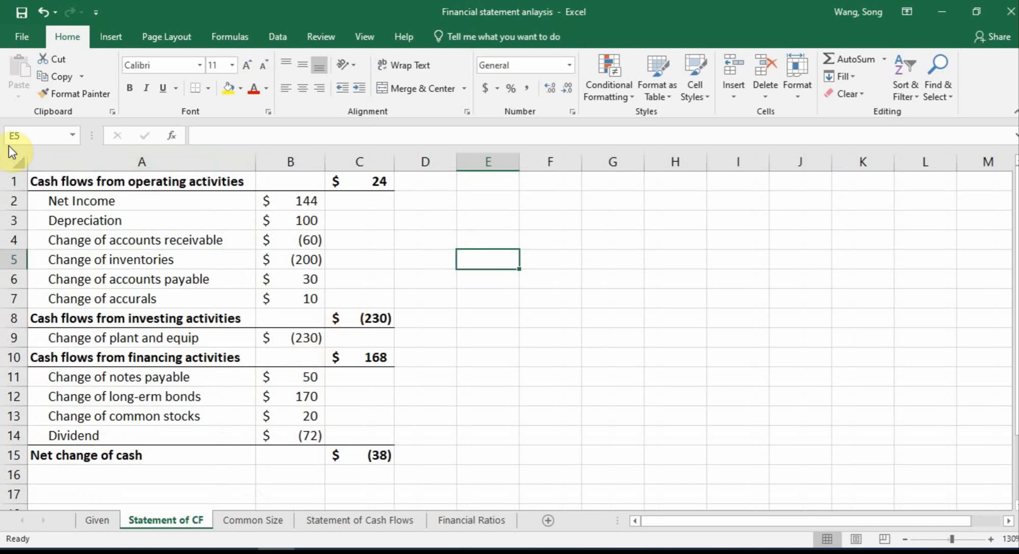
left_click(15, 161)
left_click(141, 66)
type("Tahoma")
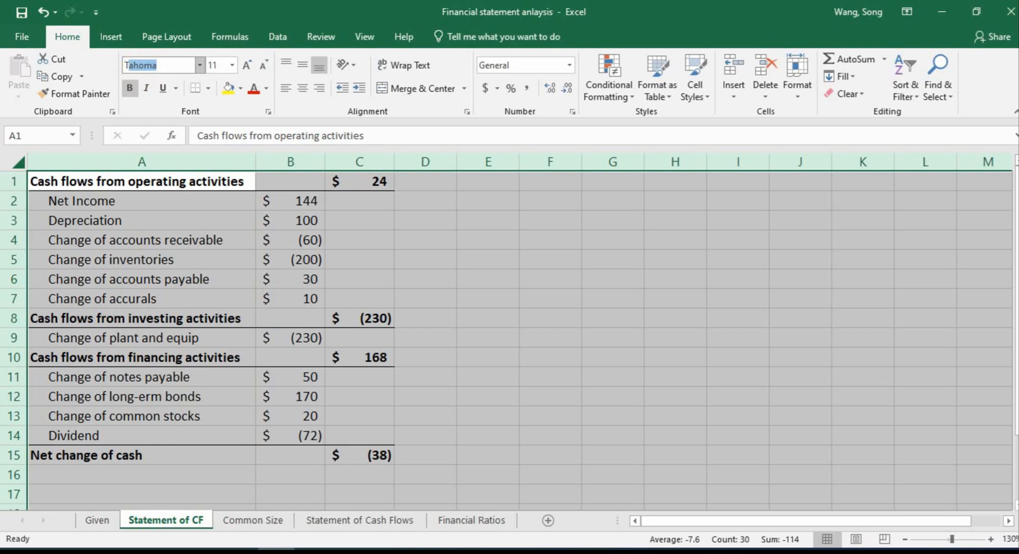
key("Return")
left_click(141, 65)
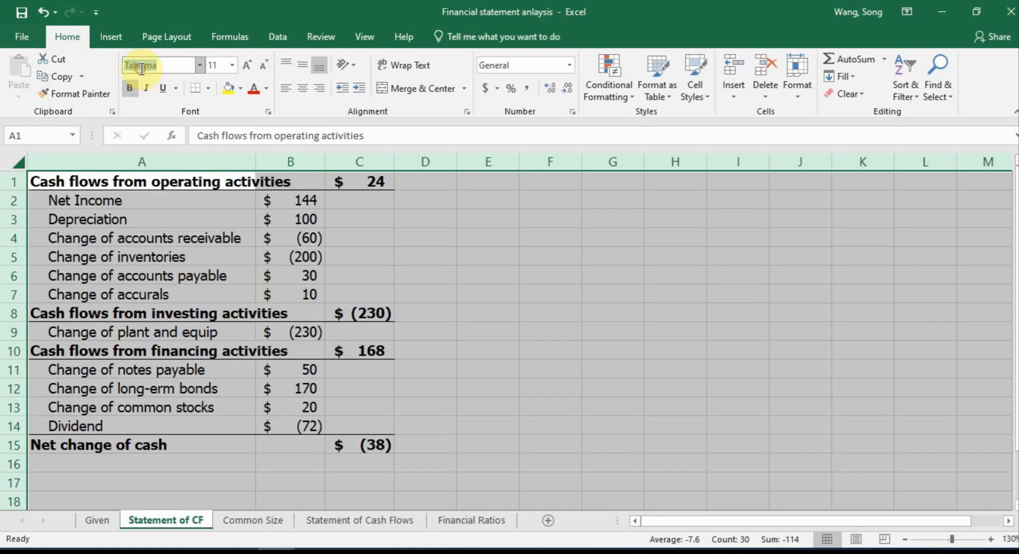
type("Times")
key("Return")
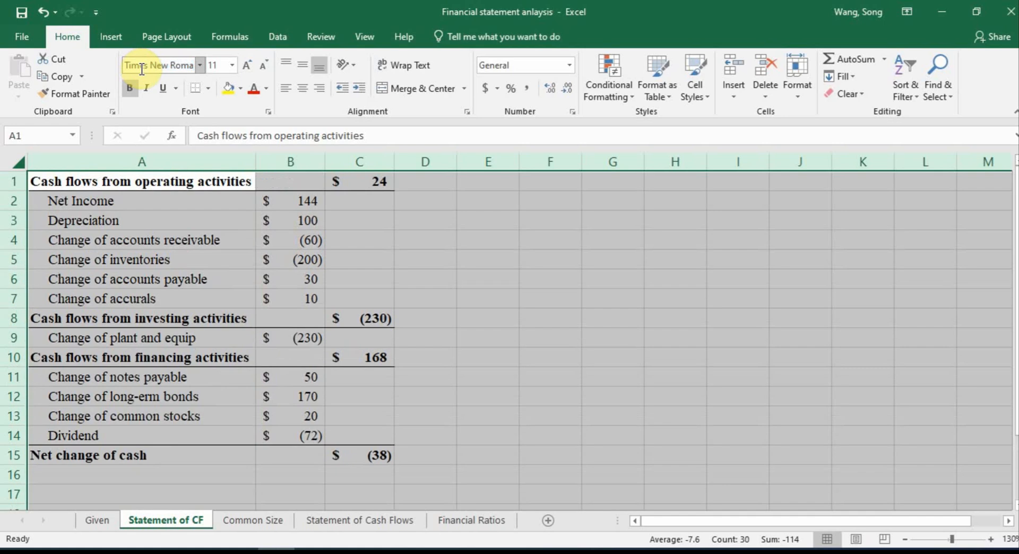
Insert a blank row above the investing activities header and another above the financing activities header
left_click(18, 318)
right_click(19, 318)
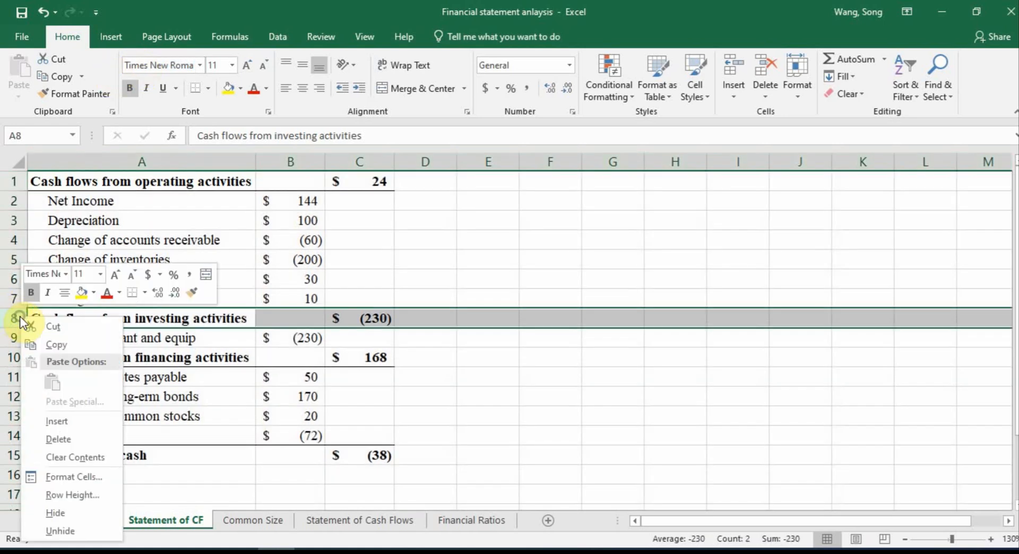
left_click(62, 422)
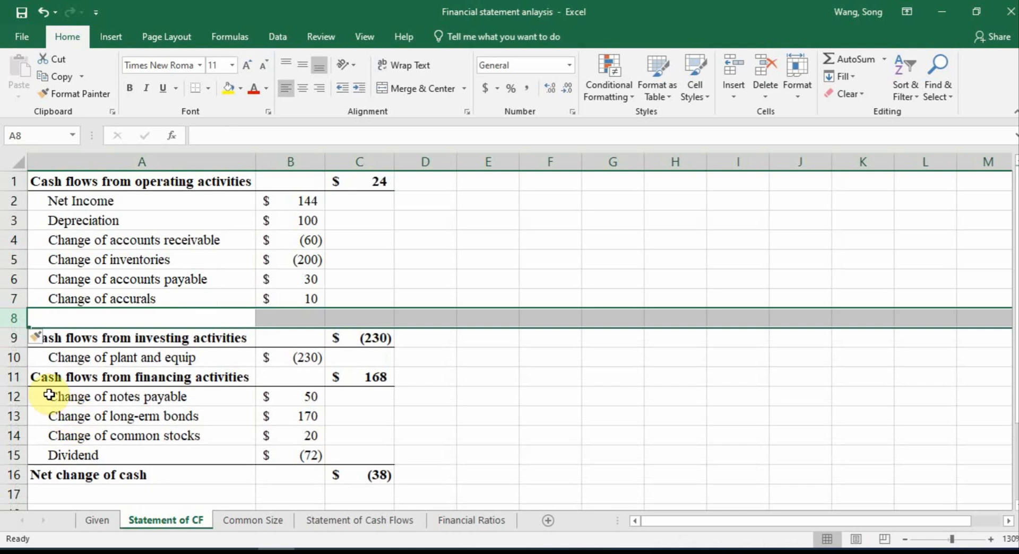
left_click(8, 372)
right_click(7, 369)
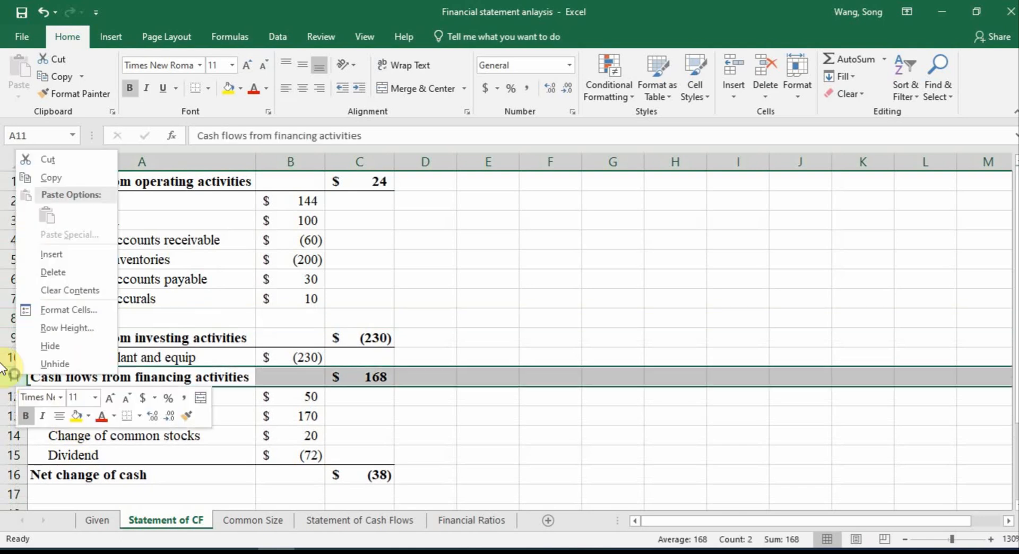
left_click(51, 256)
Move the Net change of cash row from A17:C17 down to row 18, leaving a blank row below Dividend
scroll(62, 450, "down", 2)
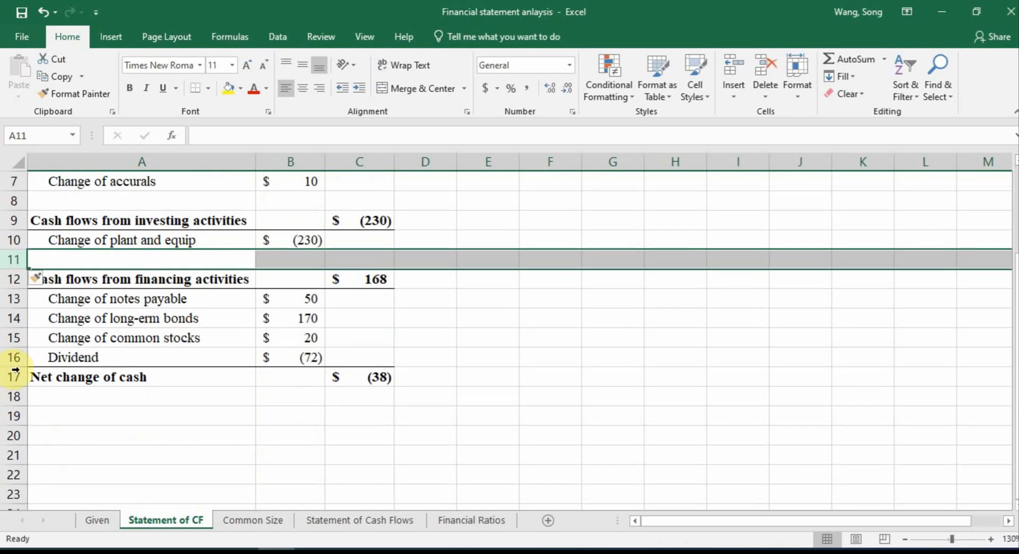
scroll(364, 392, "up", 2)
scroll(364, 376, "down", 2)
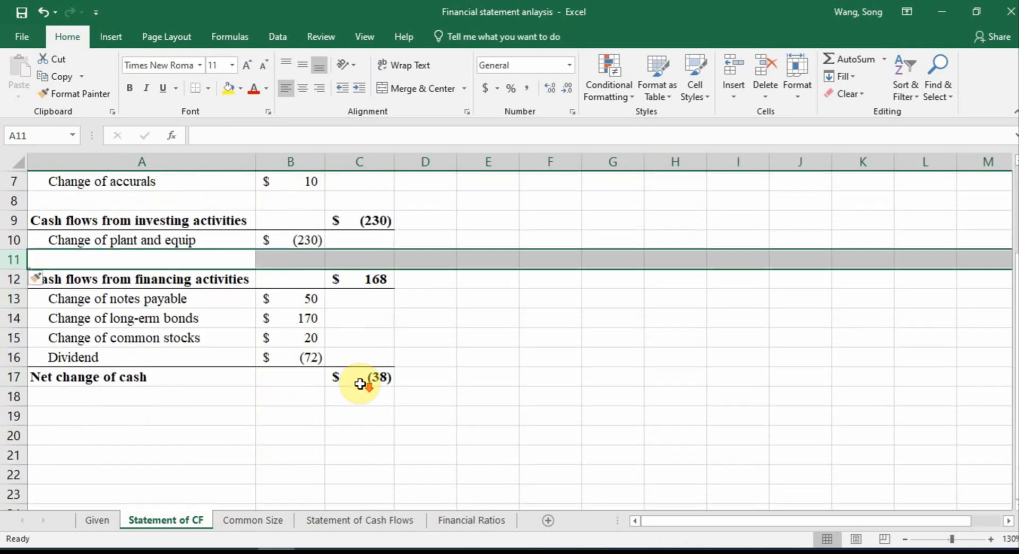
left_click_drag(79, 376, 357, 380)
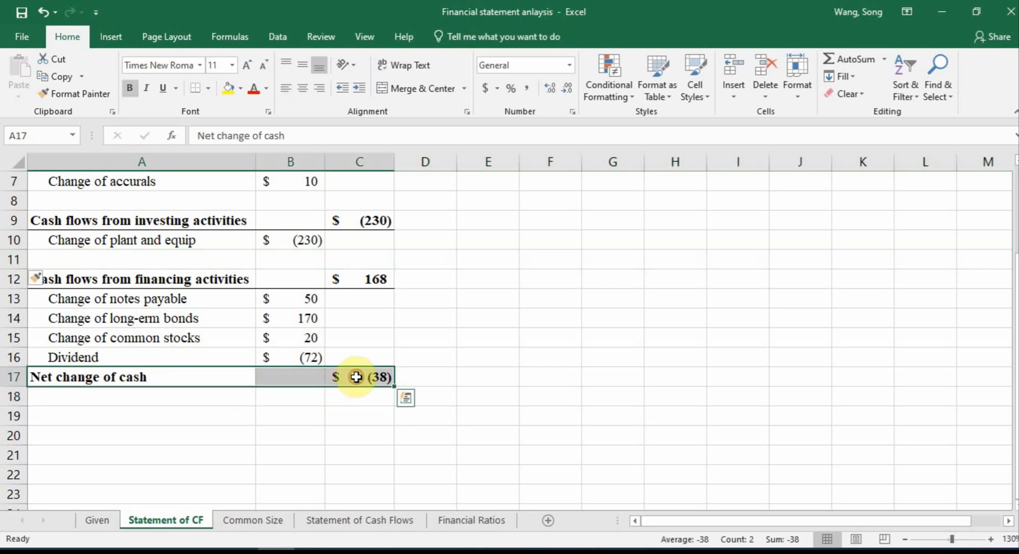
key("ctrl+c")
left_click(120, 395)
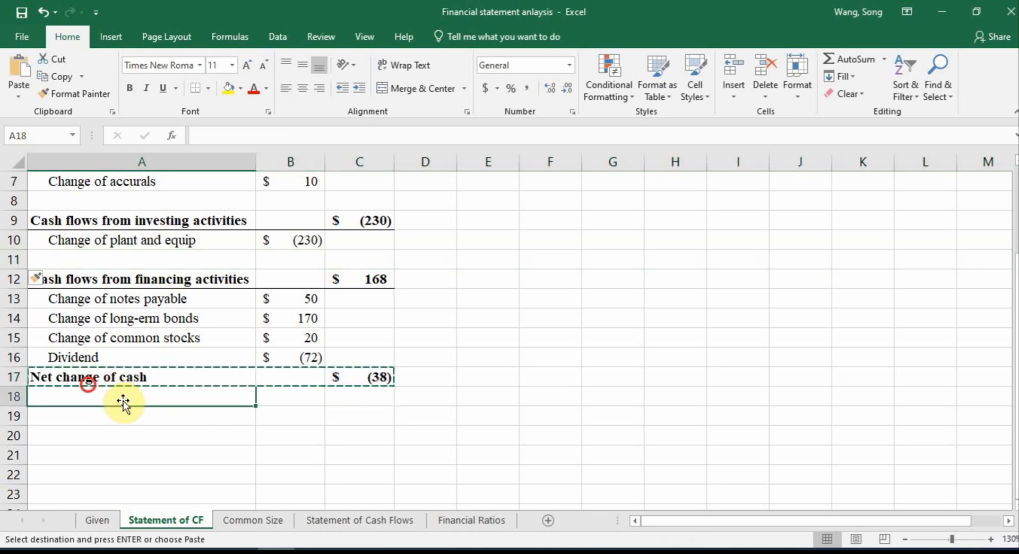
key("ctrl+v")
Insert a blank row above the operating activities header at the start of the statement
scroll(198, 386, "up", 2)
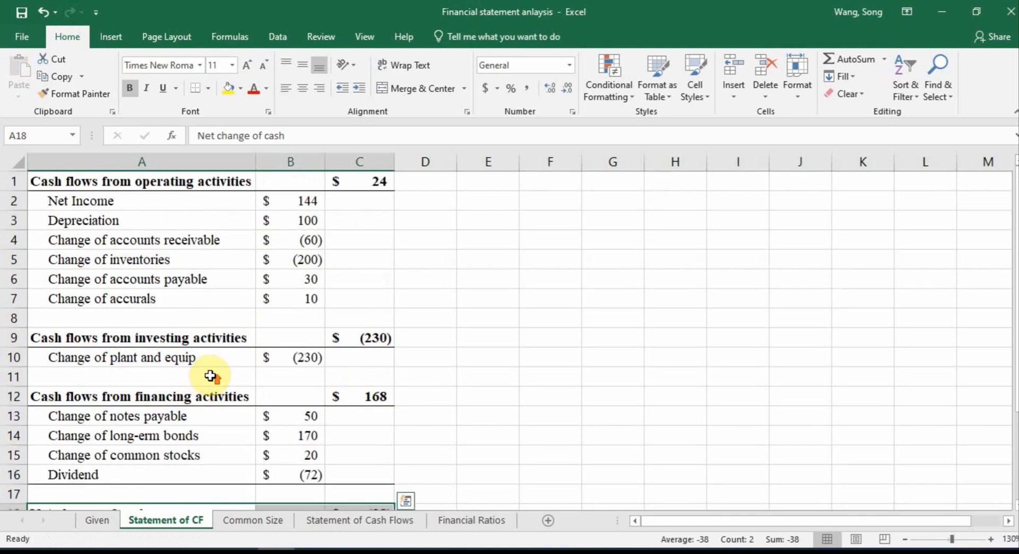
left_click(10, 180)
right_click(9, 180)
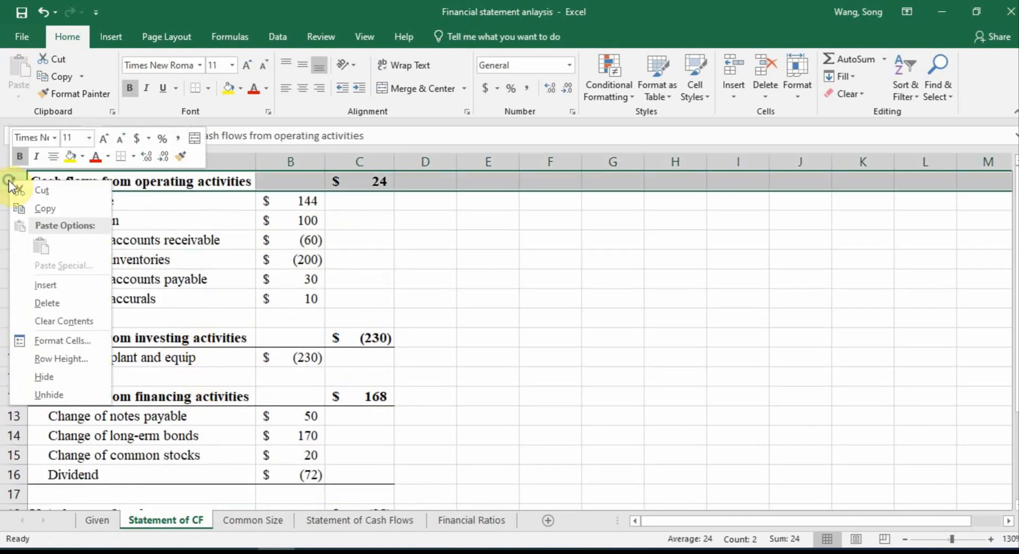
left_click(65, 276)
Merge and center B1:C1 and enter the year heading 2022
left_click(339, 181)
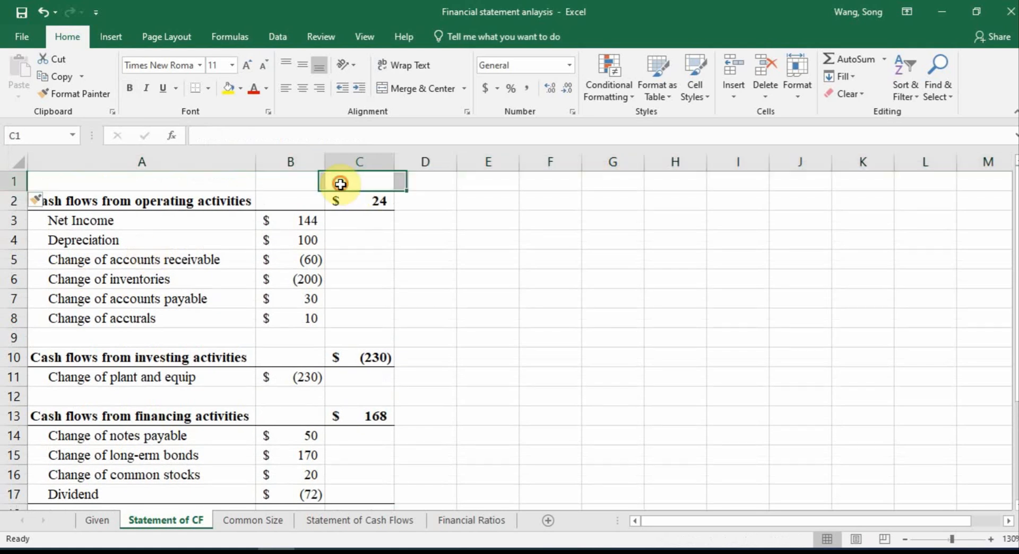
left_click(314, 177)
left_click_drag(314, 178, 325, 179)
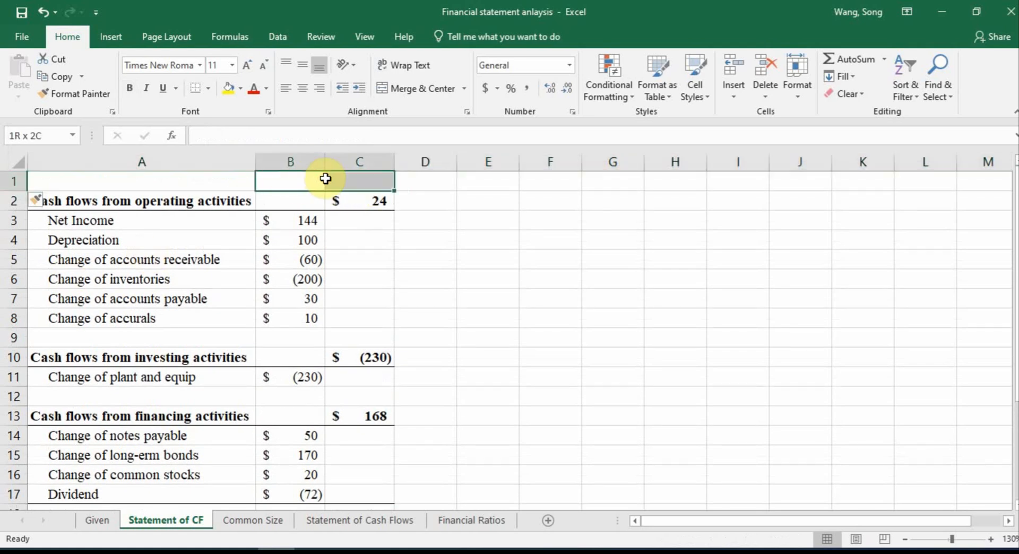
left_click(402, 96)
type("2022")
key("Return")
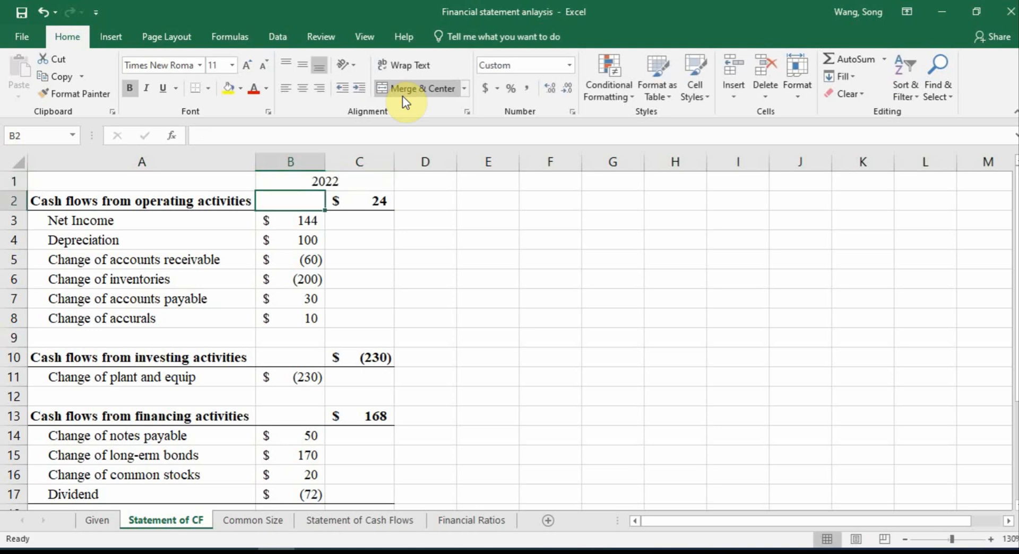
Compare the line items and subtotals on the Statement of Cash Flows sheet with those on the Statement of CF sheet
left_click(614, 295)
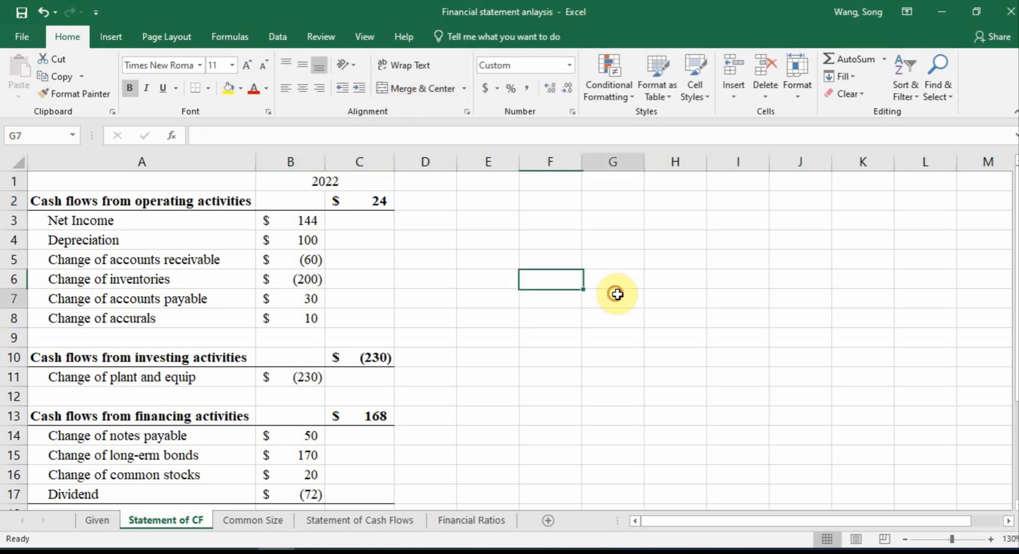
left_click(358, 521)
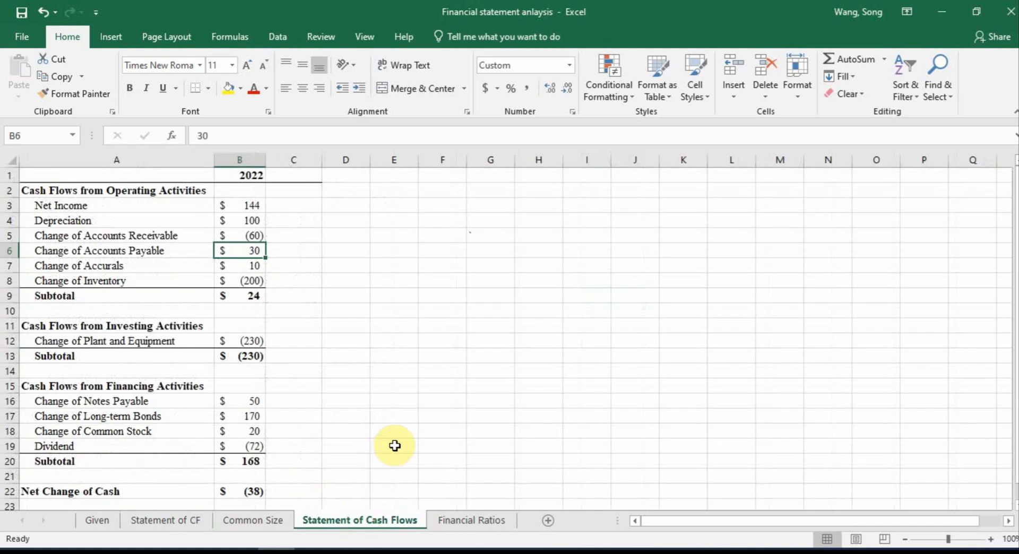
scroll(395, 446, "down", 2)
scroll(395, 445, "up", 2)
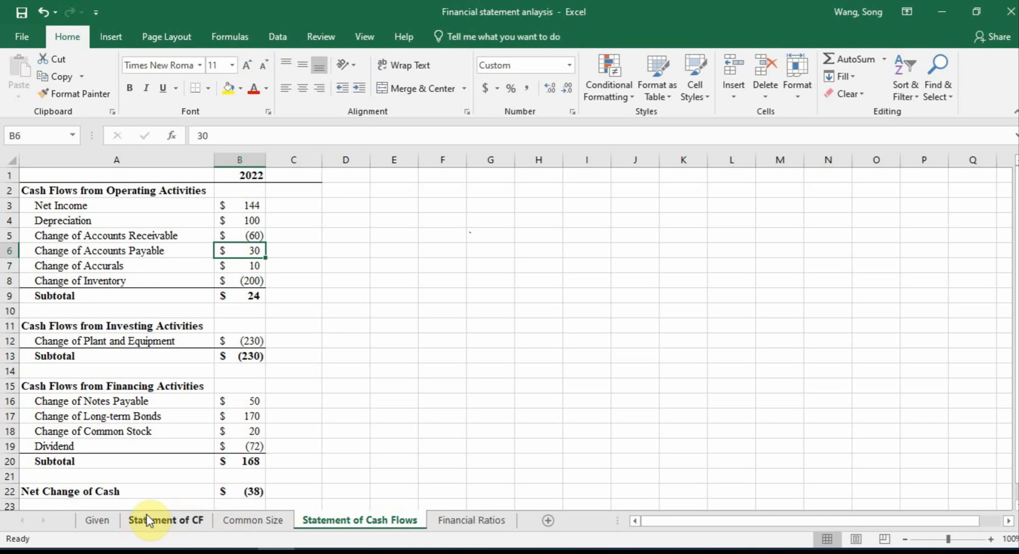
left_click(242, 401)
left_click(239, 431)
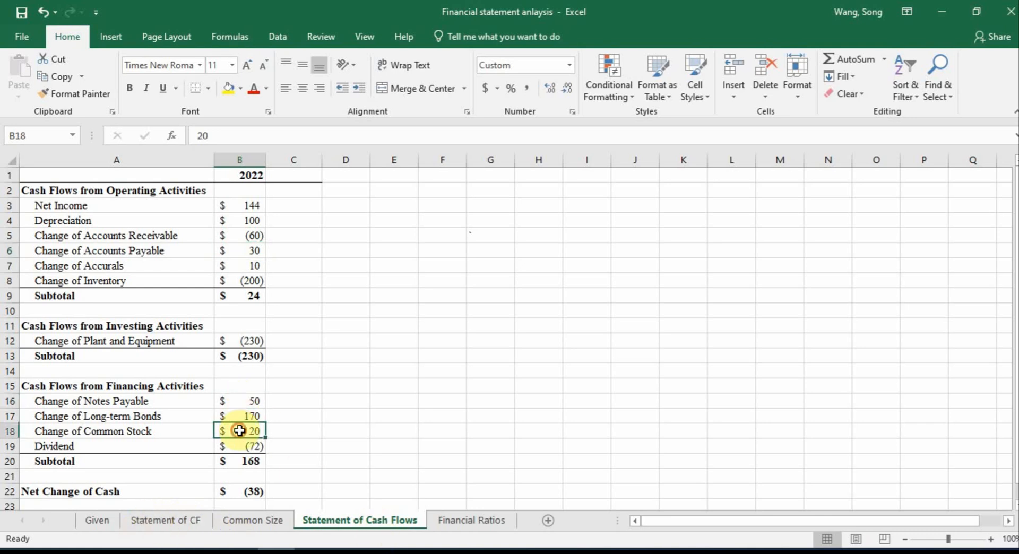
left_click(232, 210)
left_click(253, 231)
left_click(264, 272)
left_click(259, 280)
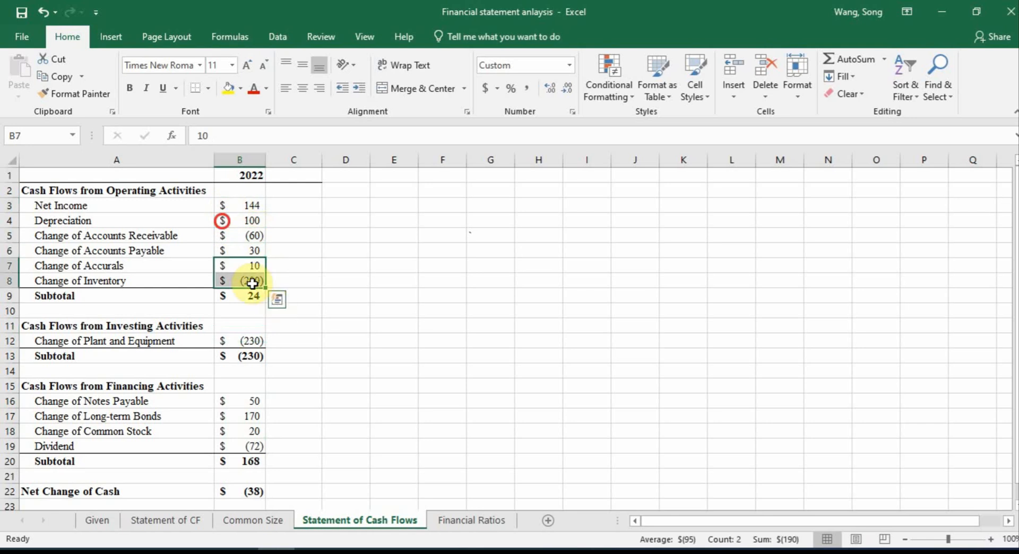
left_click(252, 234)
left_click(270, 311)
left_click(183, 520)
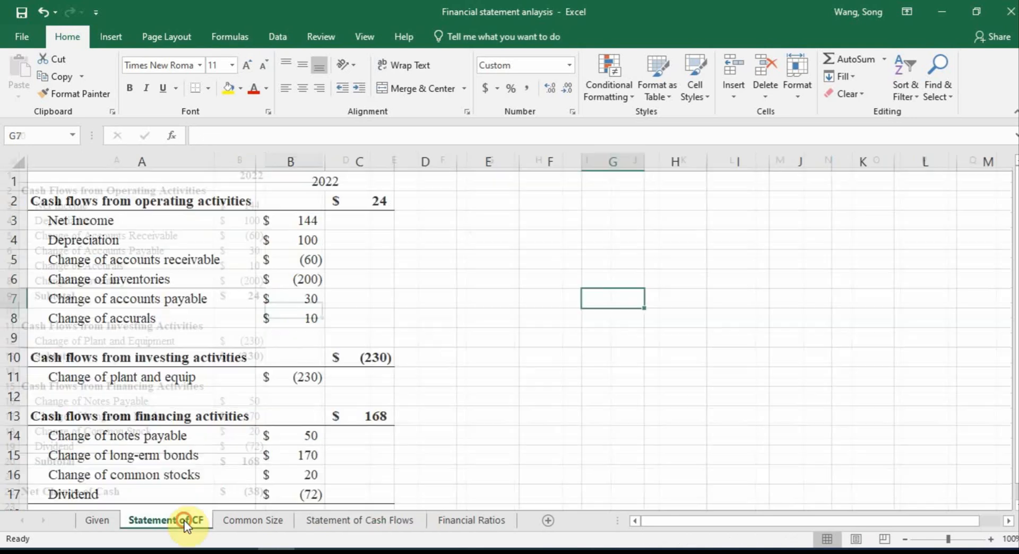
left_click(905, 539)
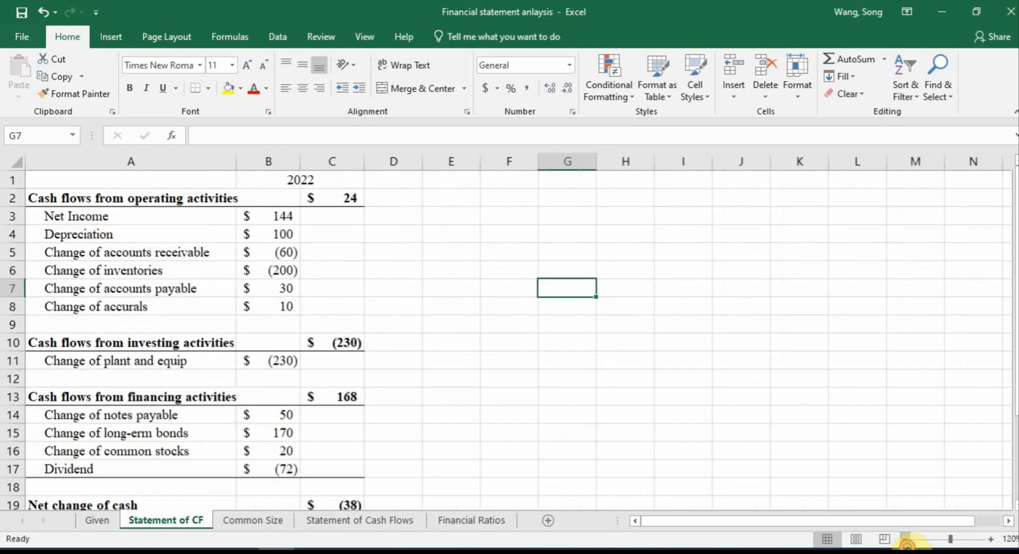
left_click(904, 539)
left_click(904, 539)
Permanently delete the Statement of Cash Flows sheet from the workbook
left_click(396, 518)
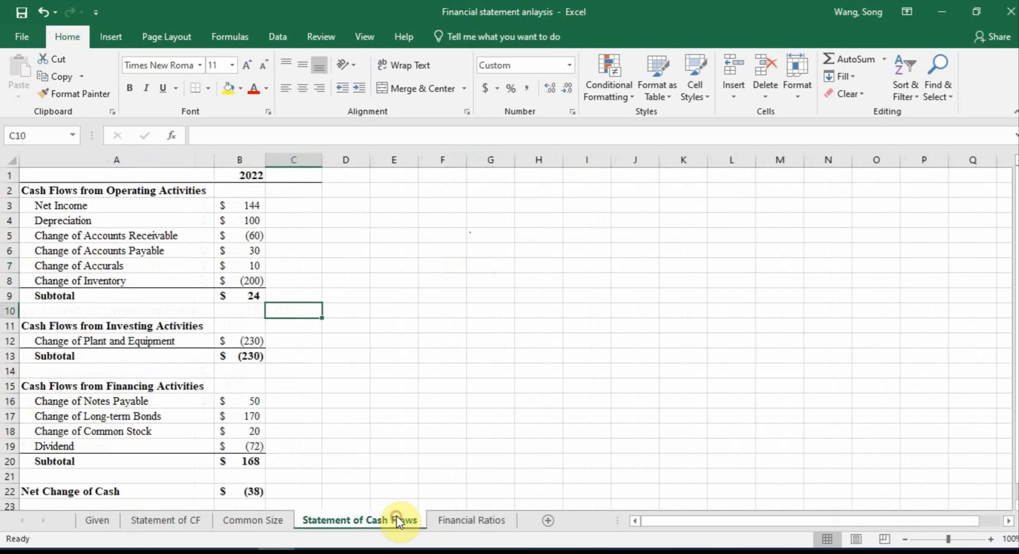
right_click(397, 518)
left_click(457, 359)
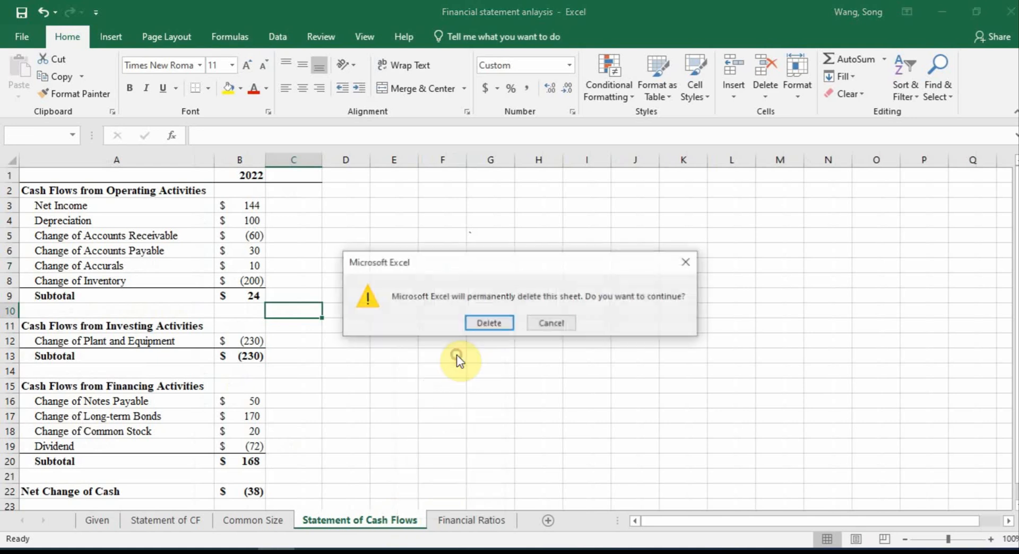
left_click(490, 322)
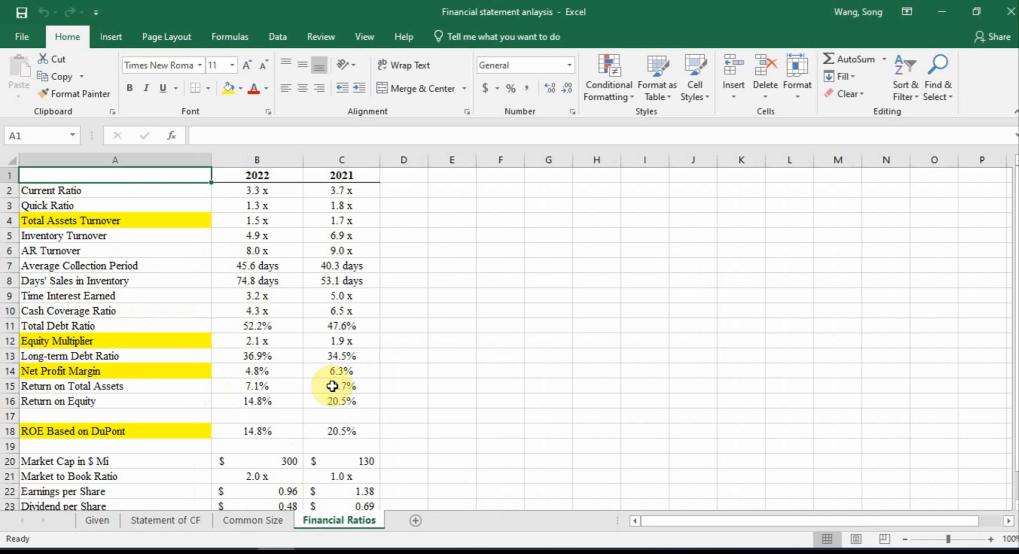
Make the merged 2022 heading in B1:C1 of the Statement of CF sheet bold
left_click(189, 523)
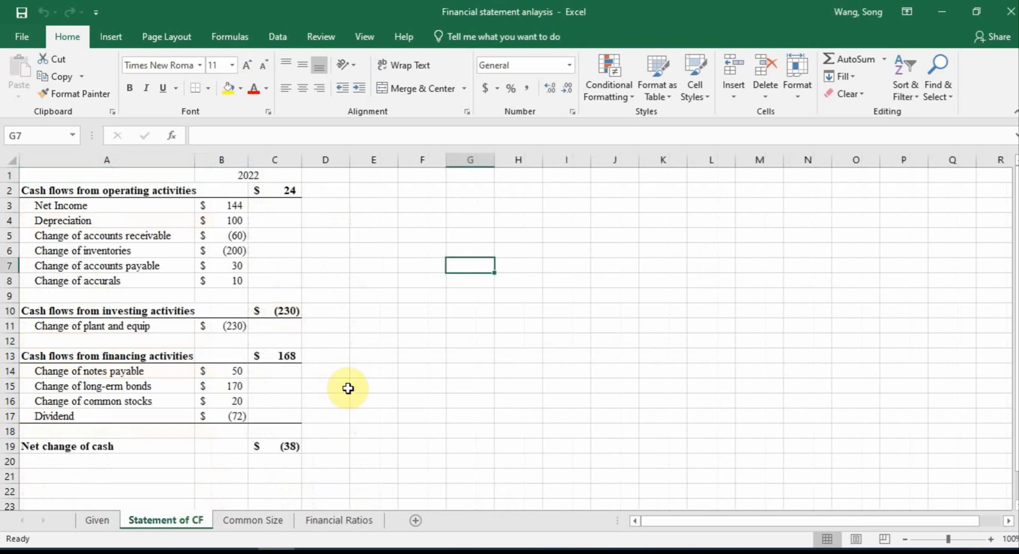
left_click(238, 170)
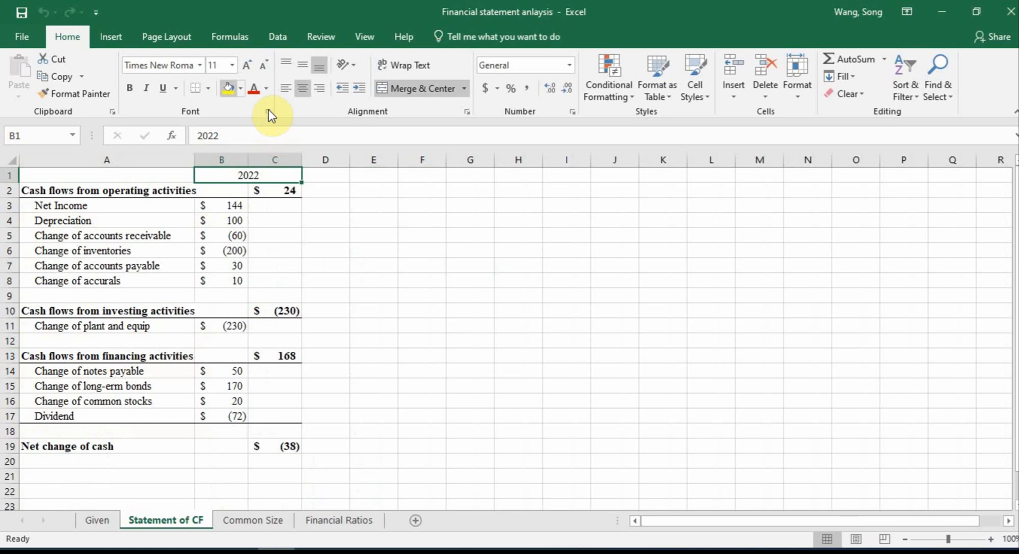
left_click(130, 87)
left_click(421, 268)
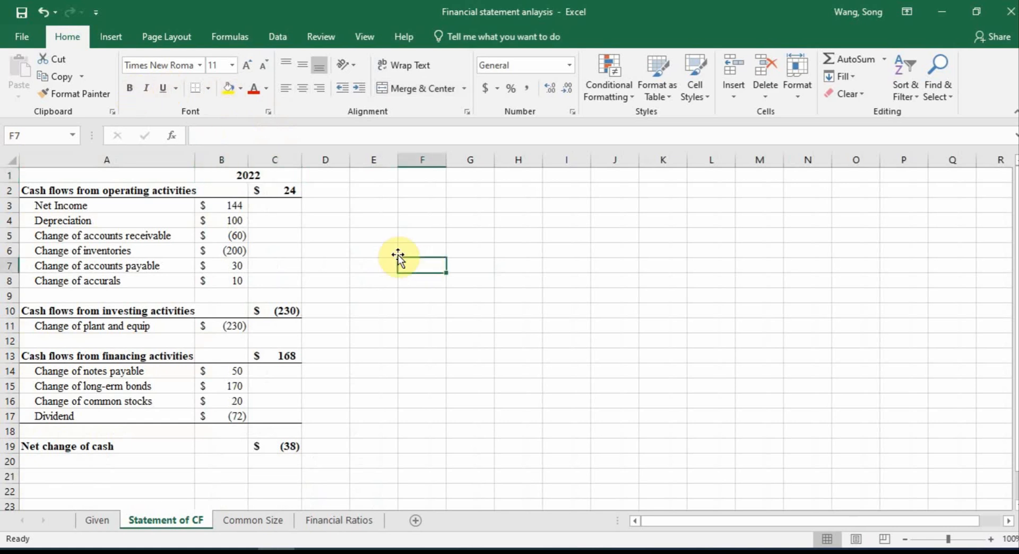
On the Given sheet, replace the broken 2022 Cash and Equivalents formula in F2 with =G2+'Statement of CF'!C19
left_click(104, 519)
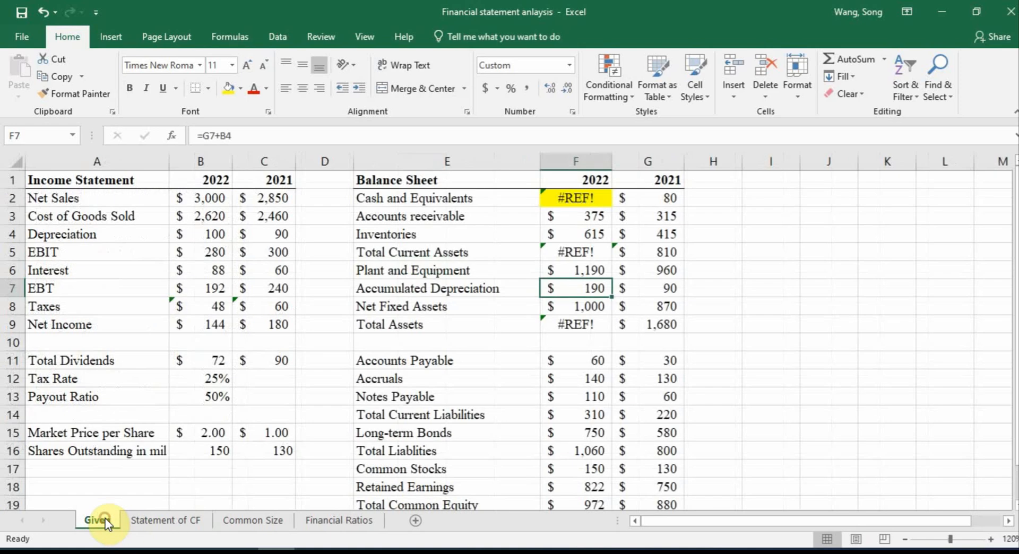
left_click(576, 201)
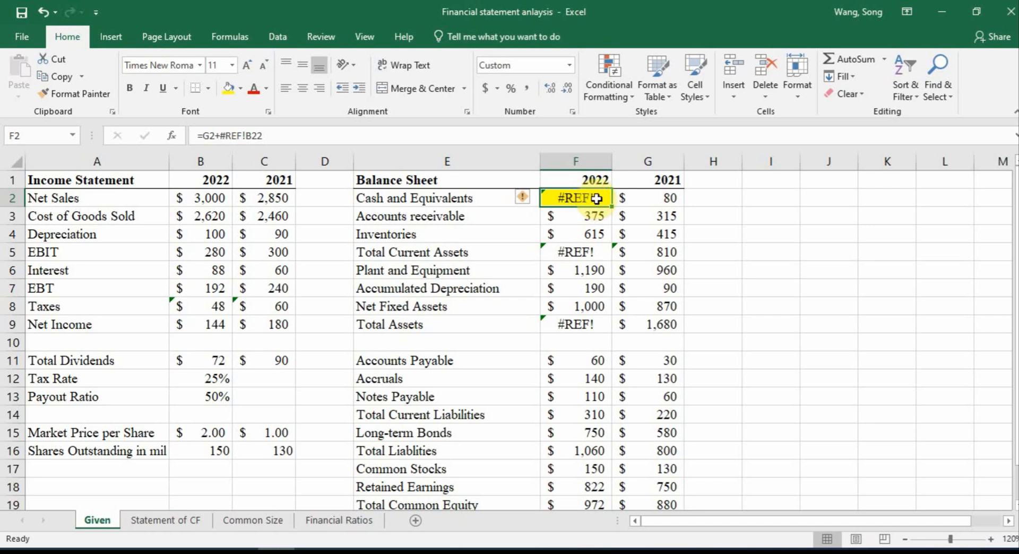
type("=")
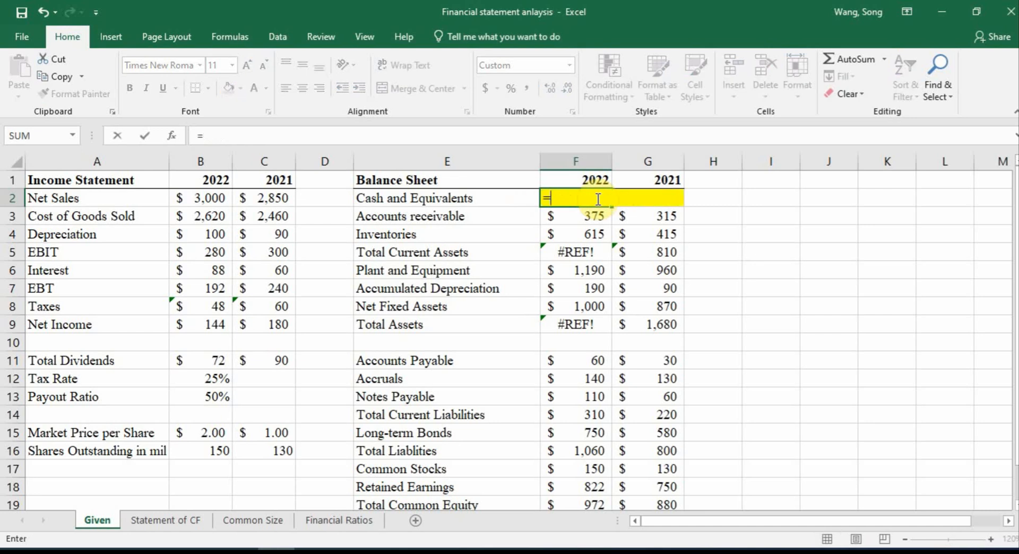
key("Escape")
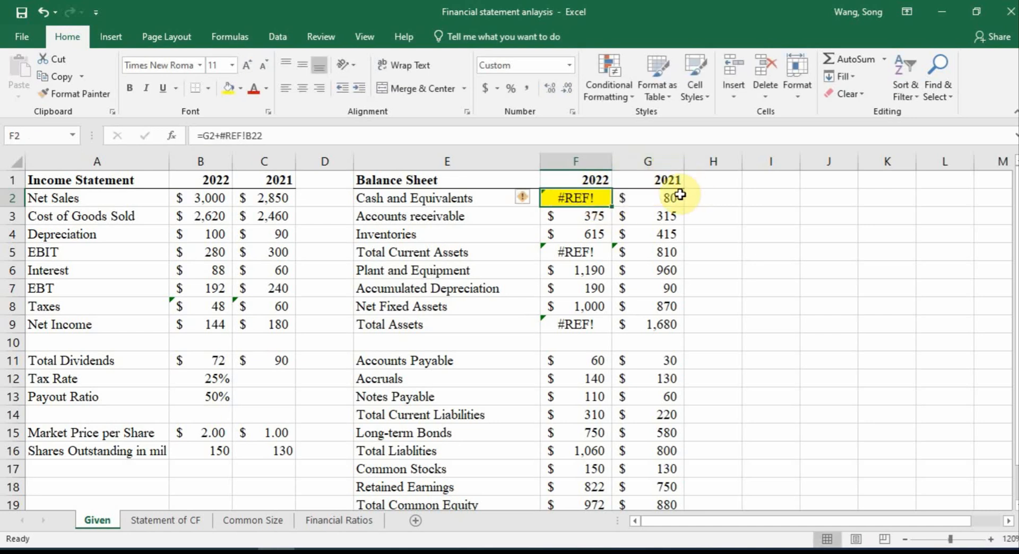
key("BackSpace")
key("ctrl+Return")
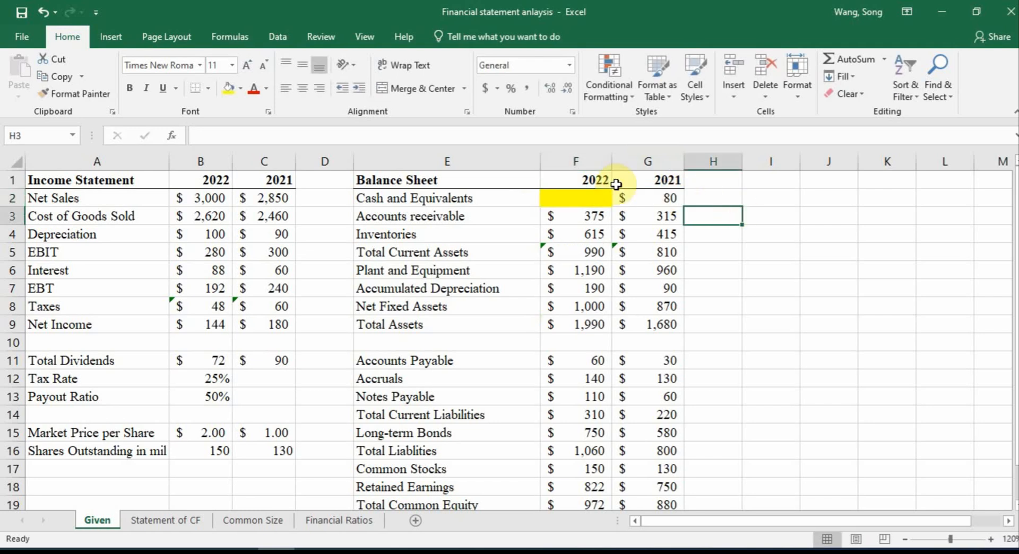
type("=")
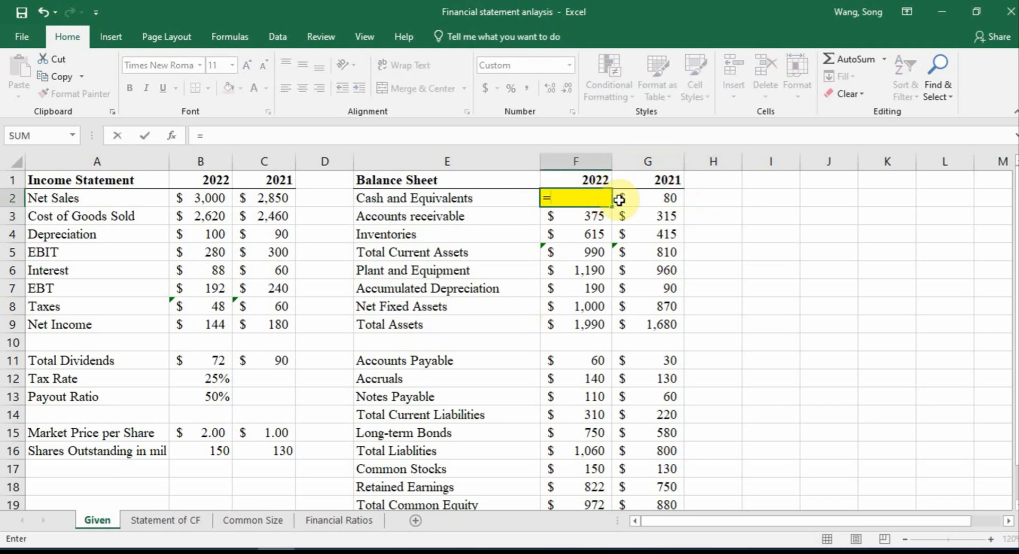
left_click(643, 198)
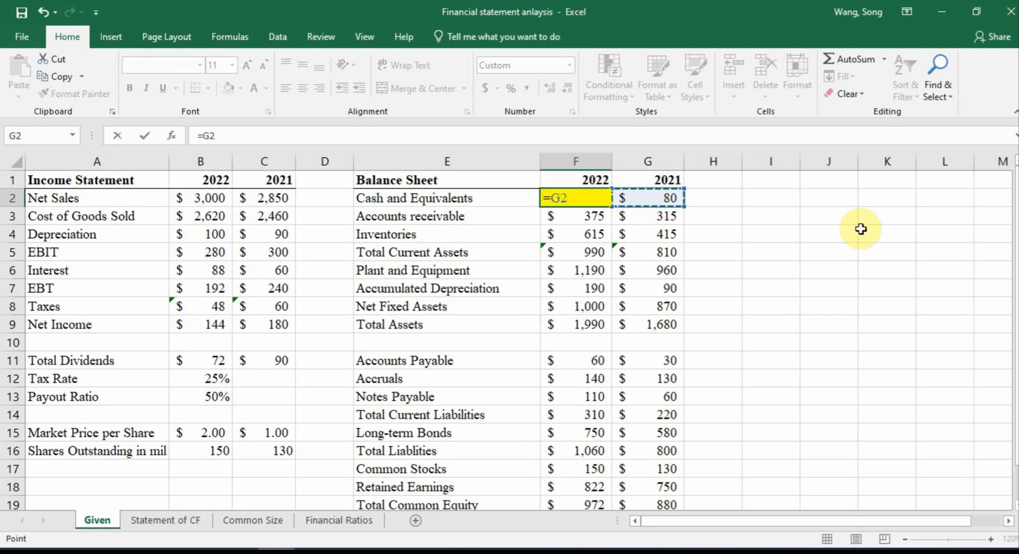
type("+")
left_click(164, 520)
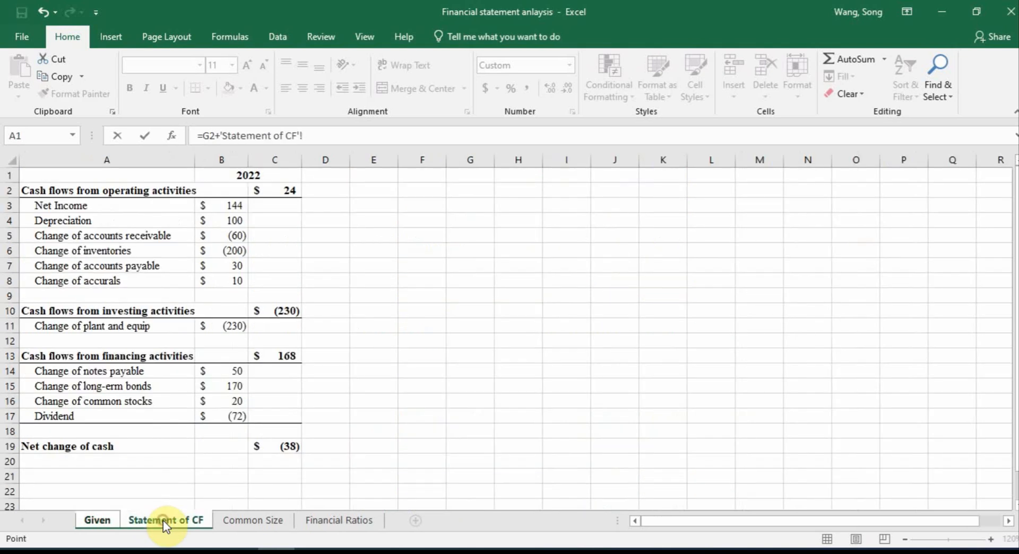
left_click(256, 456)
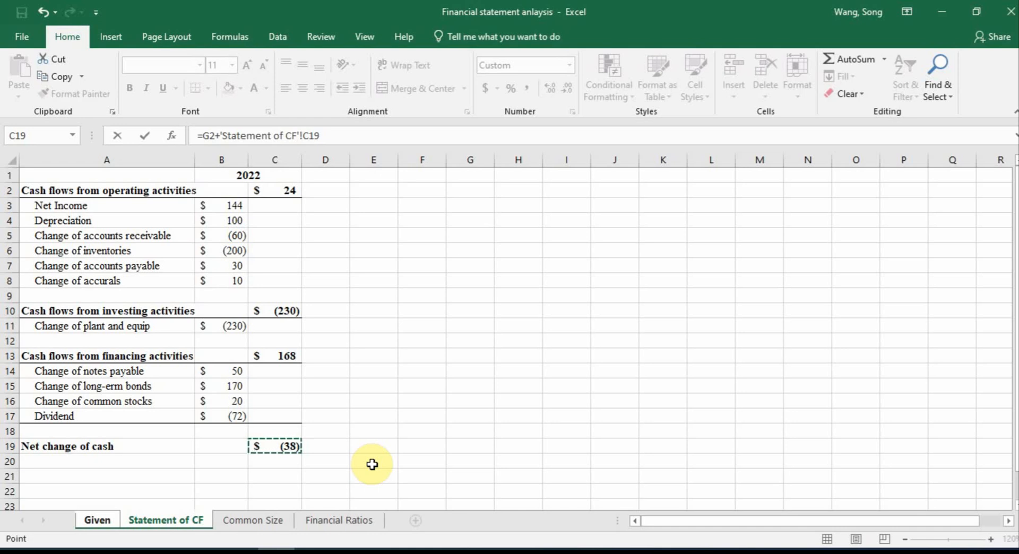
key("Return")
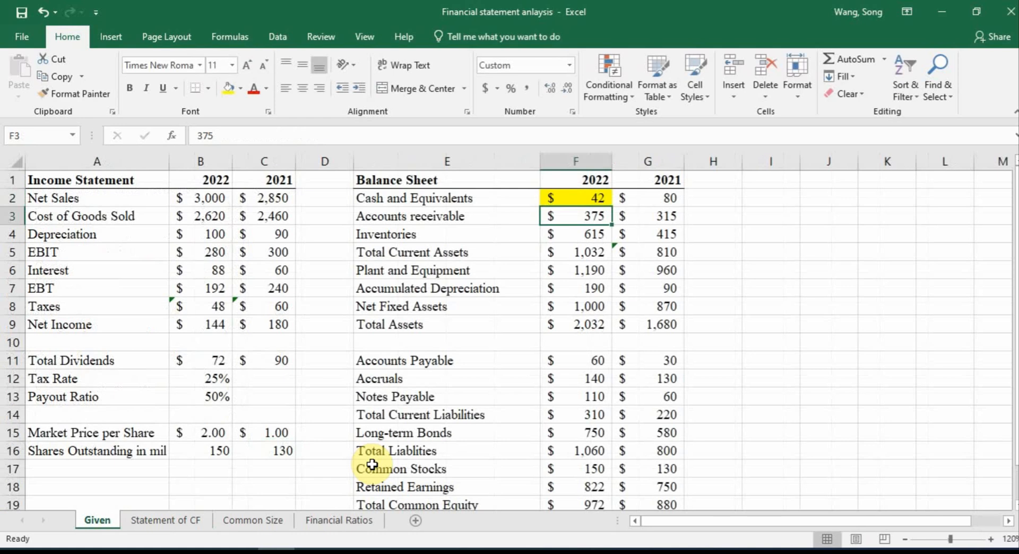
Check the 2022 Cash and Equivalents and Total Assets formulas on the Given sheet against the Net change of cash cell on Statement of CF
double_click(596, 196)
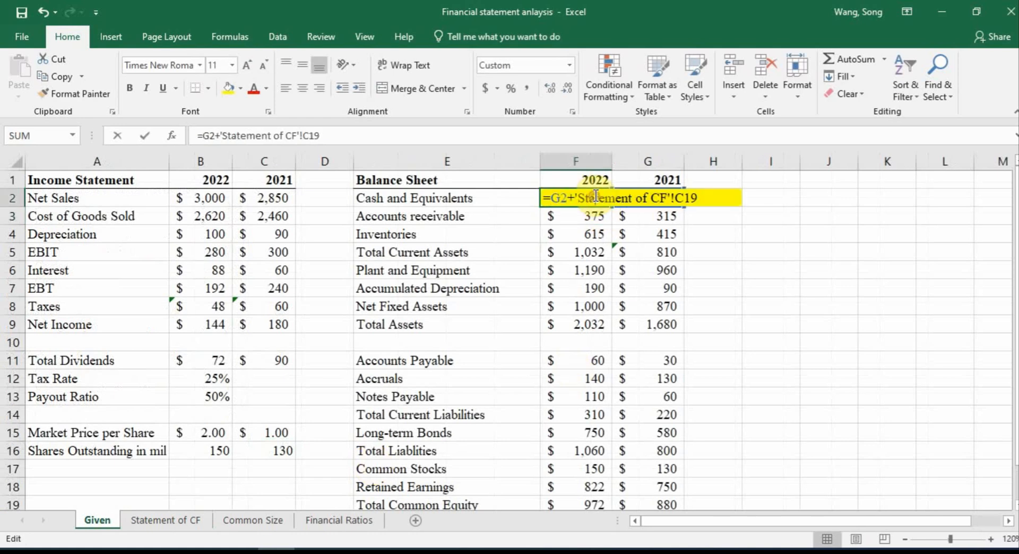
key("Escape")
left_click(590, 322)
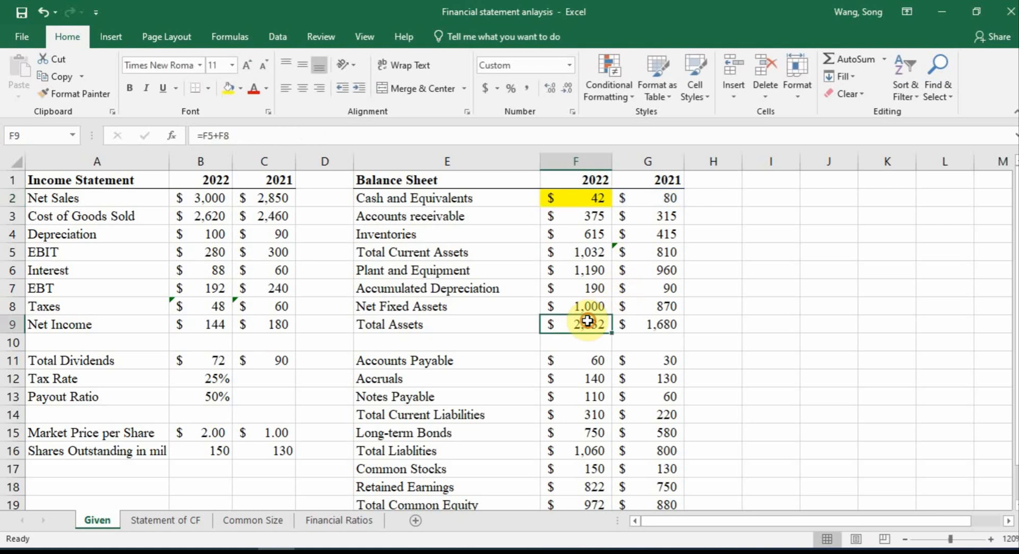
scroll(768, 297, "down", 2)
scroll(767, 297, "up", 2)
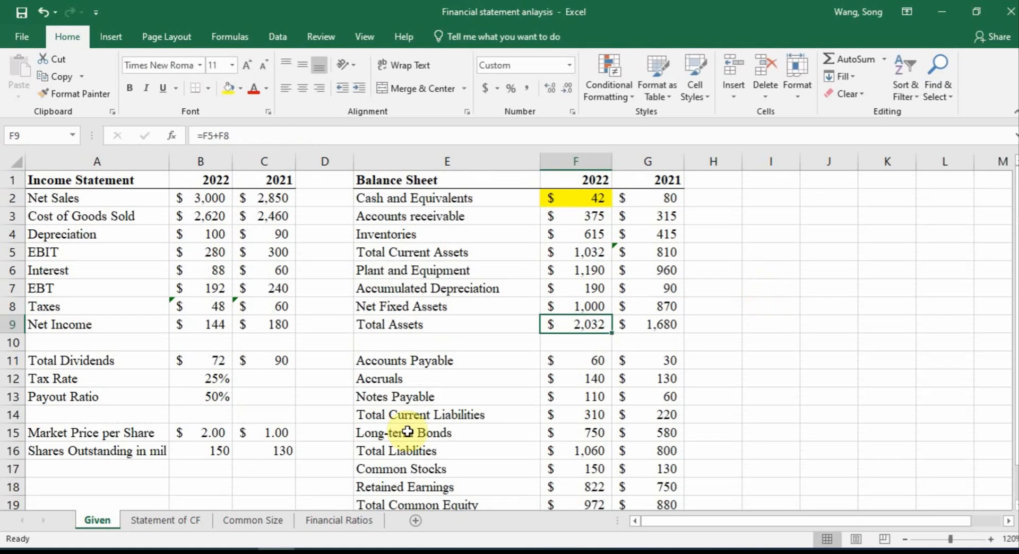
left_click(182, 521)
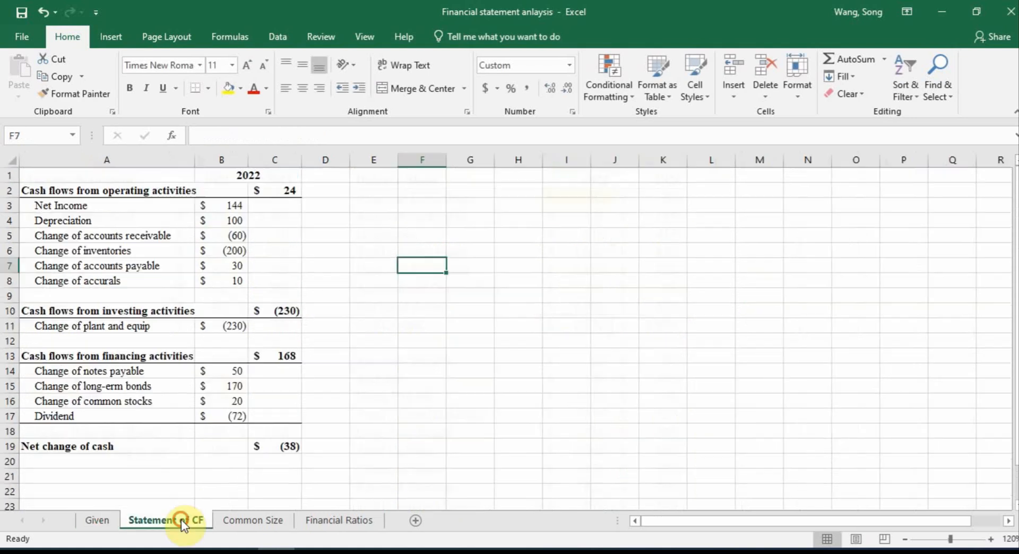
left_click(990, 540)
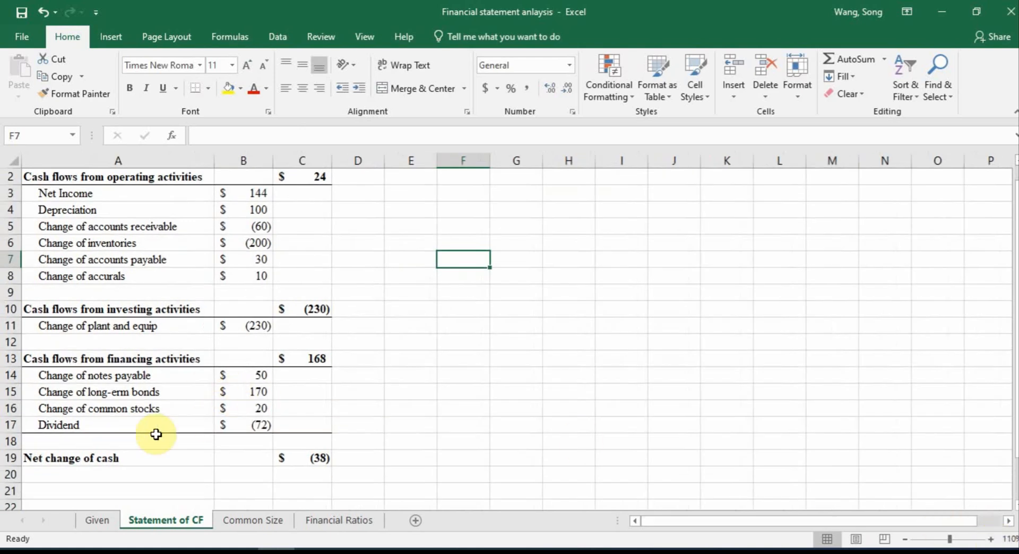
scroll(250, 451, "up", 1)
left_click(313, 473)
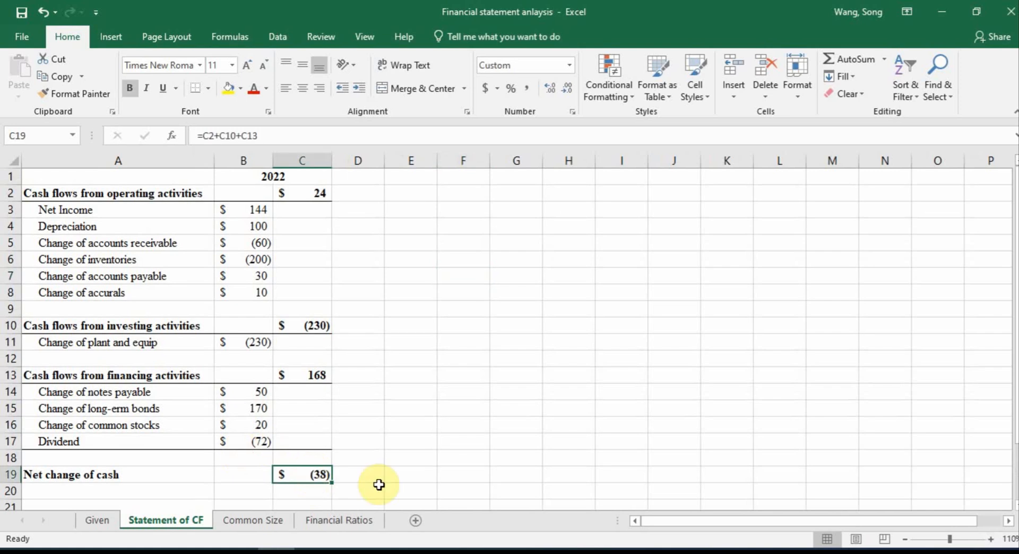
left_click(97, 521)
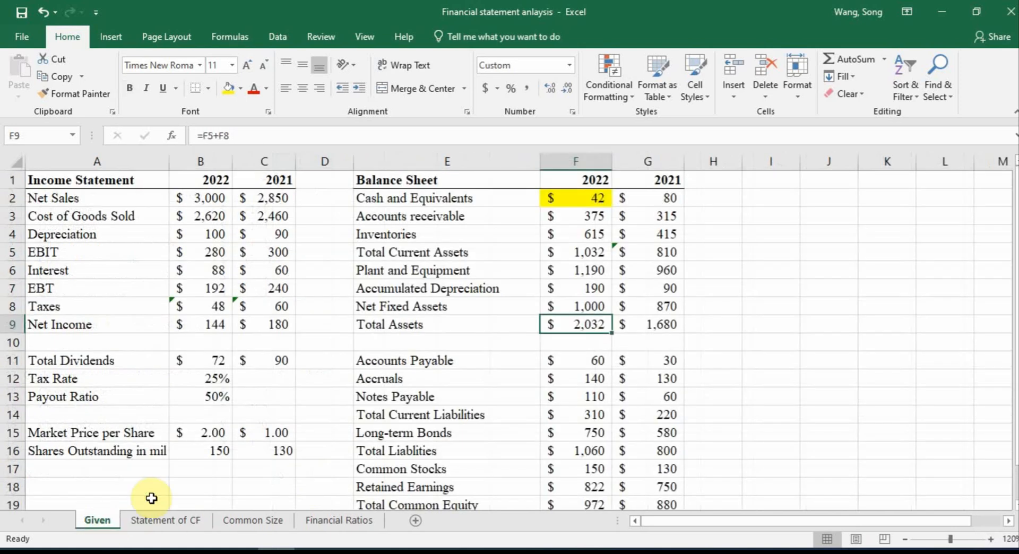
left_click(566, 198)
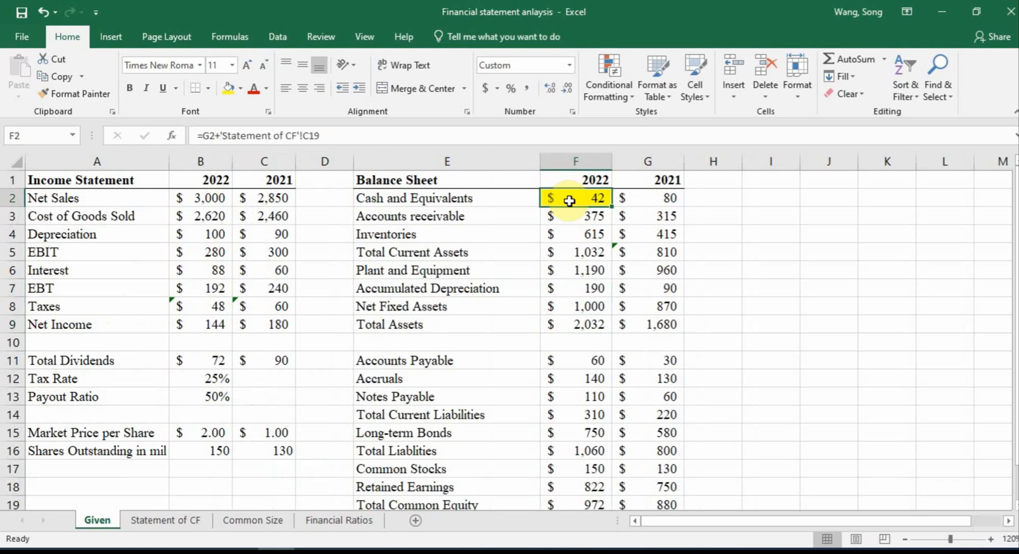